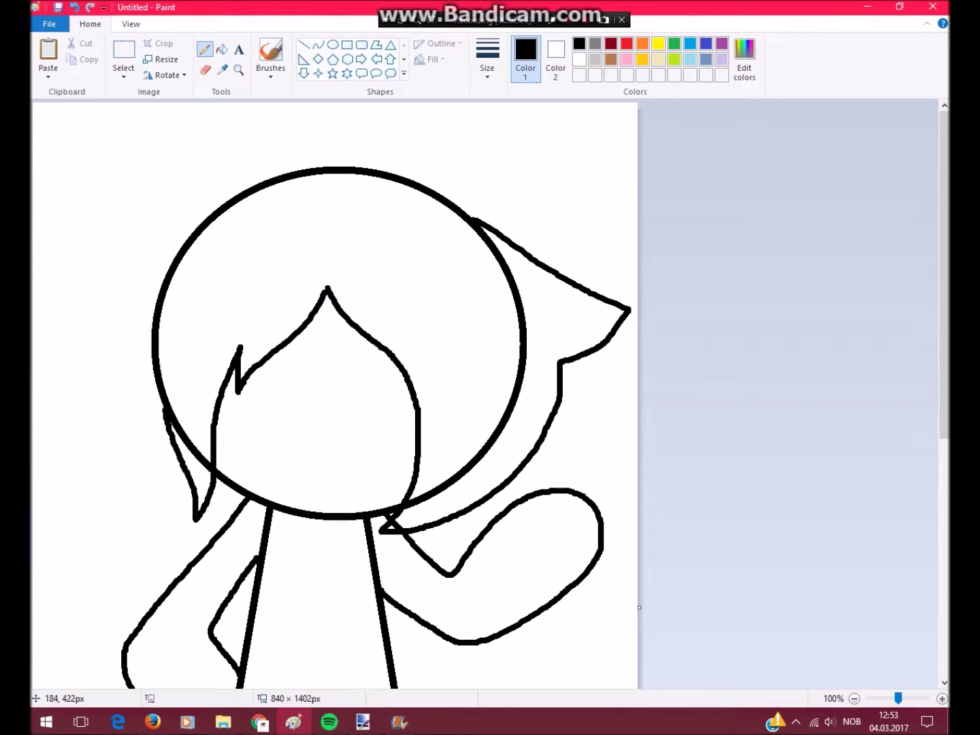
- Draw a long drooping ear beside the head, with a jagged tuft at its tip and an inner ear line
scroll(194, 414, "up", 3)
left_click_drag(231, 192, 113, 583)
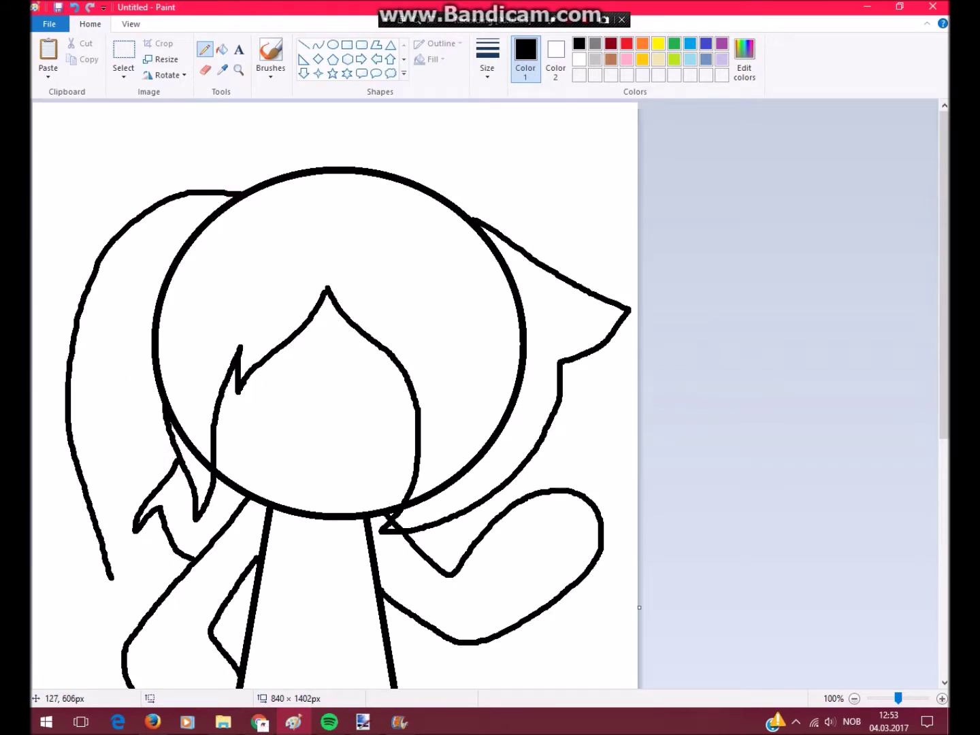
scroll(113, 582, "down", 6)
left_click_drag(113, 286, 56, 403)
scroll(165, 233, "up", 6)
mouse_move(181, 250)
left_mouse_down()
mouse_move(119, 390)
mouse_move(128, 558)
left_mouse_up()
left_click_drag(153, 548, 128, 611)
- Dot the band above the ear's tuft and draw the shorts' waistline and crotch fold on the body
scroll(122, 585, "down", 6)
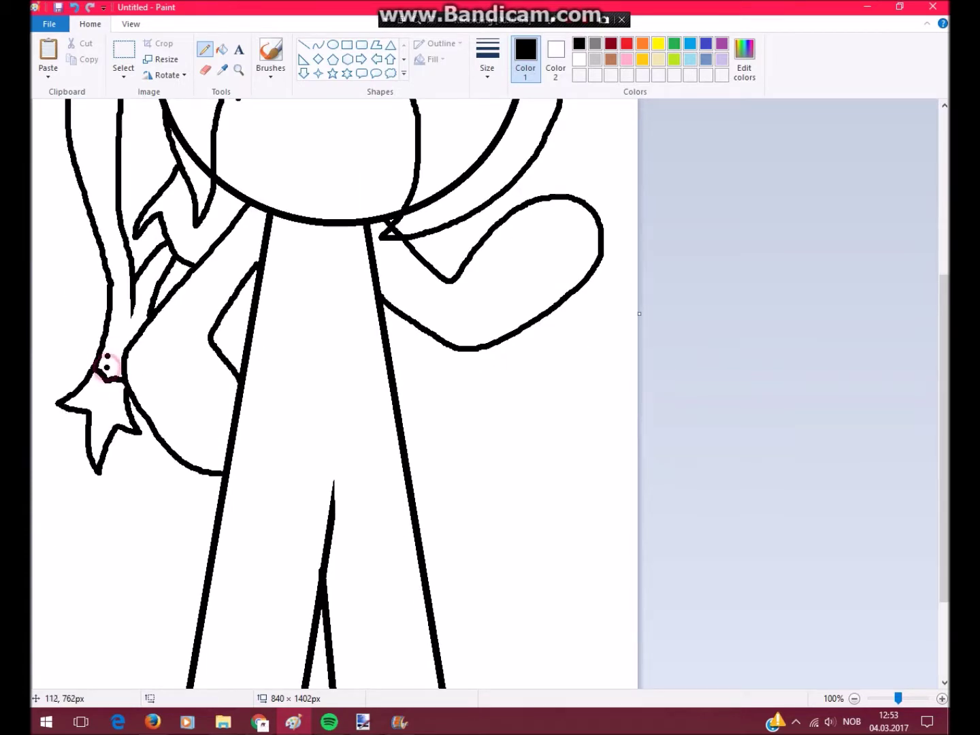
left_click(118, 356)
scroll(118, 356, "down", 3)
scroll(356, 241, "up", 9)
scroll(433, 217, "down", 9)
scroll(313, 444, "up", 6)
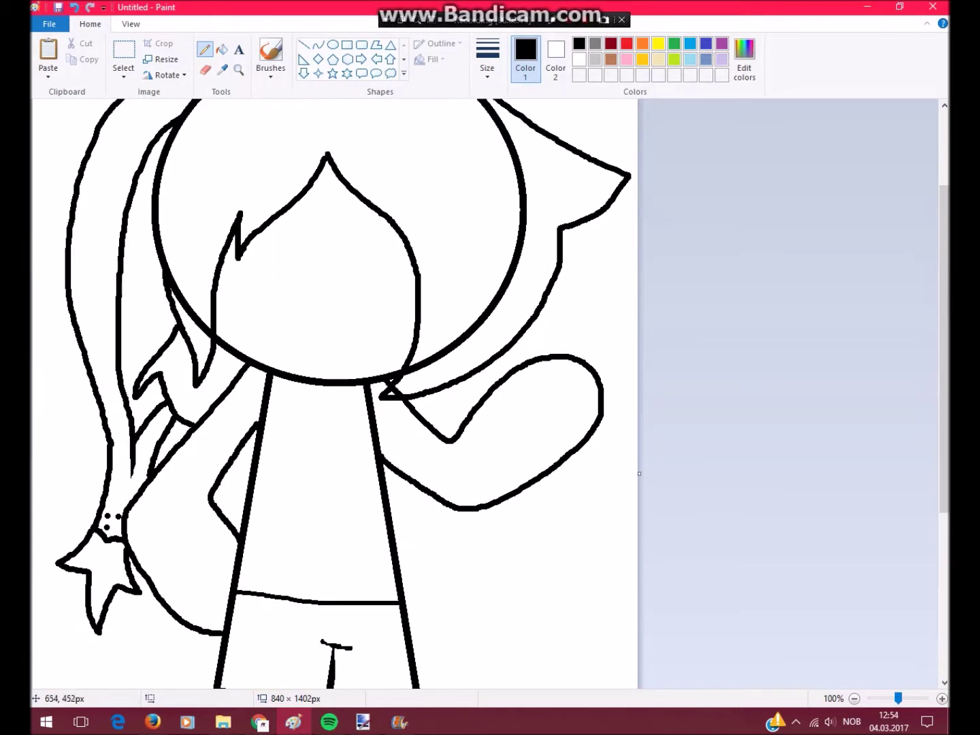
- Draw the outline of a curved fluffy tail with jagged fur points, starting at the hip
scroll(335, 394, "down", 6)
mouse_move(404, 309)
left_mouse_down()
mouse_move(532, 285)
mouse_move(595, 519)
mouse_move(476, 576)
left_mouse_up()
scroll(365, 210, "up", 6)
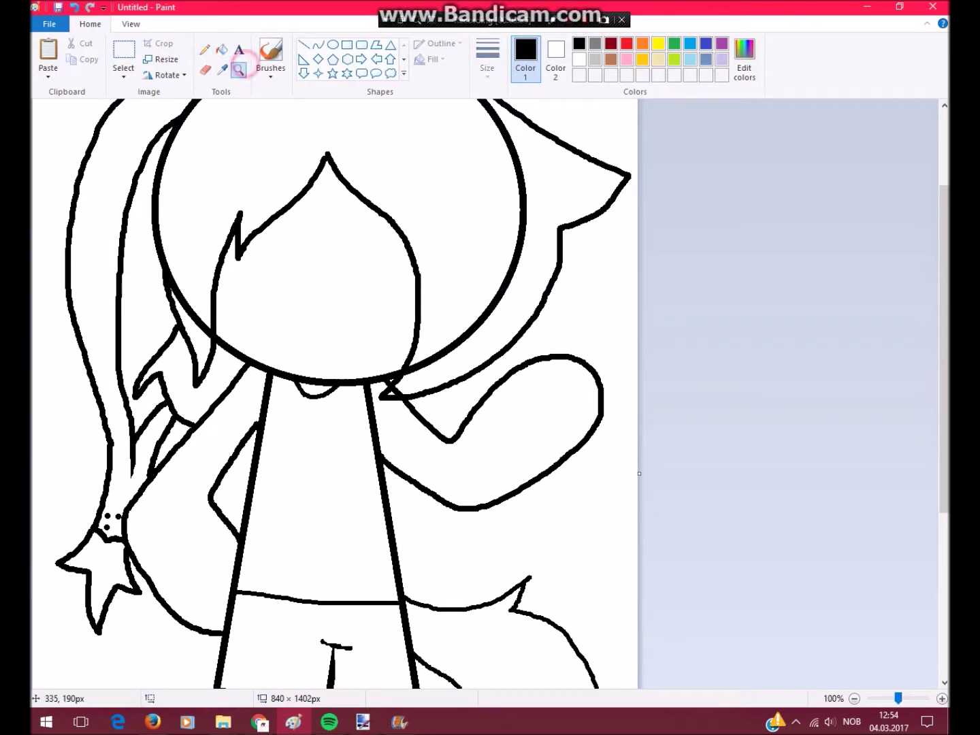
- Draw the sleeve cuff across the raised arm in yellow and recolour the line black
left_click(413, 378)
left_click(659, 42)
left_click(204, 49)
left_click_drag(679, 377, 755, 587)
left_click(222, 49)
left_click(579, 43)
key("ctrl+z")
- Draw the flared sleeve cuff on the lowered arm in green and recolour the line black
scroll(476, 389, "down", 6)
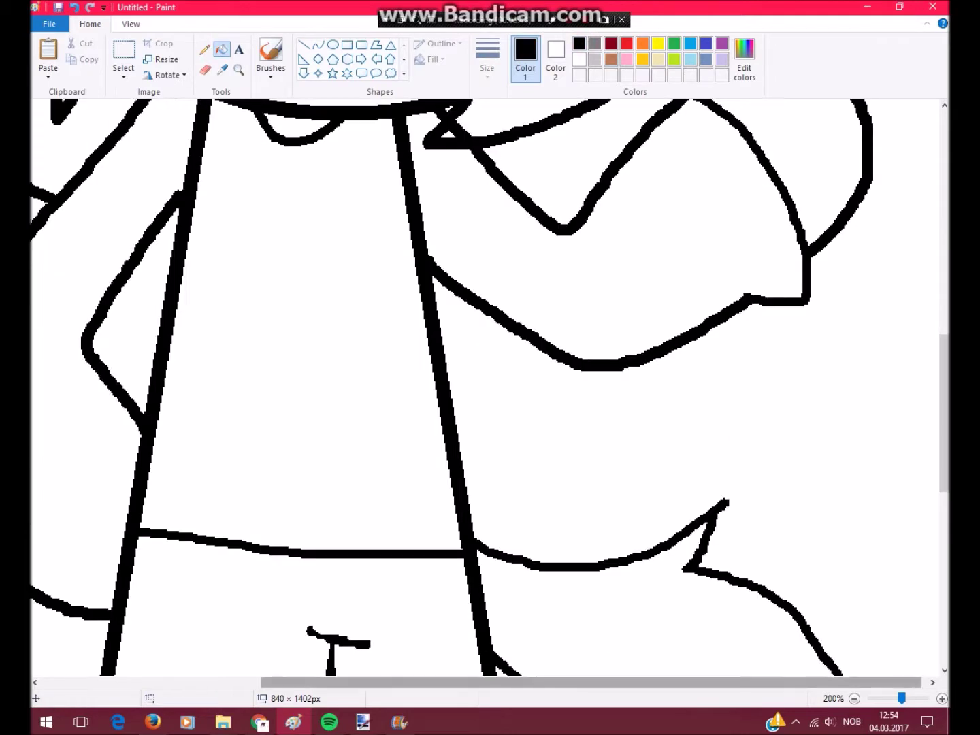
scroll(477, 389, "left", 5)
left_click(204, 49)
left_click(674, 43)
mouse_move(394, 409)
left_mouse_down()
mouse_move(245, 580)
mouse_move(215, 503)
left_mouse_up()
left_click(580, 43)
key("ctrl+z")
scroll(477, 388, "up", 3)
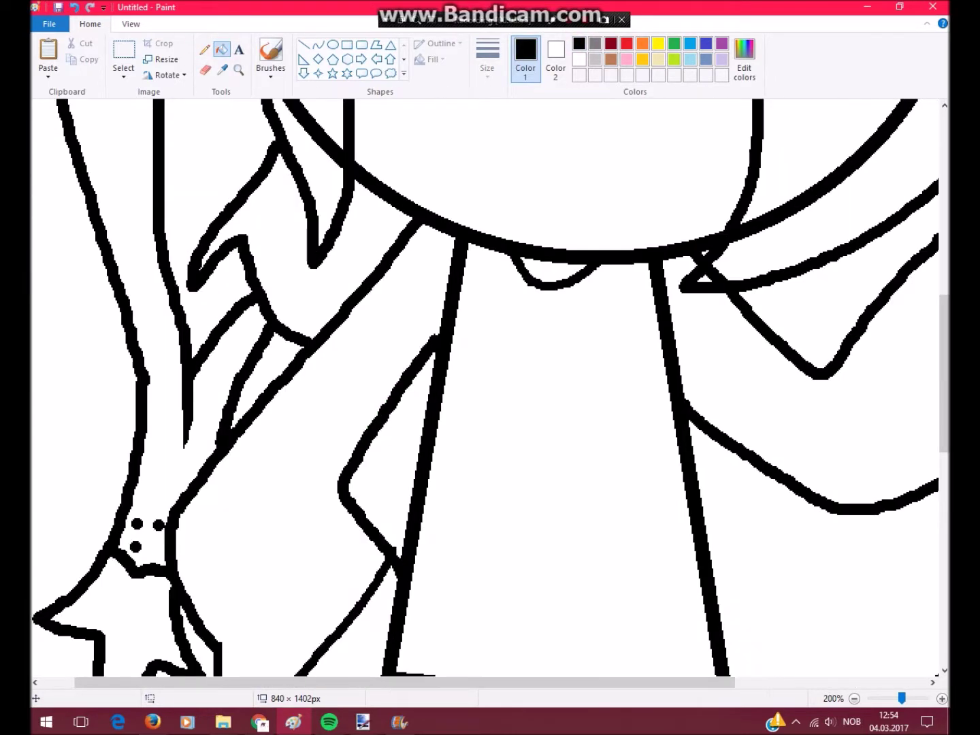
- Erase the parts of the head outline that cross the hair
scroll(230, 285, "down", 2)
scroll(230, 285, "up", 2)
left_click(204, 71)
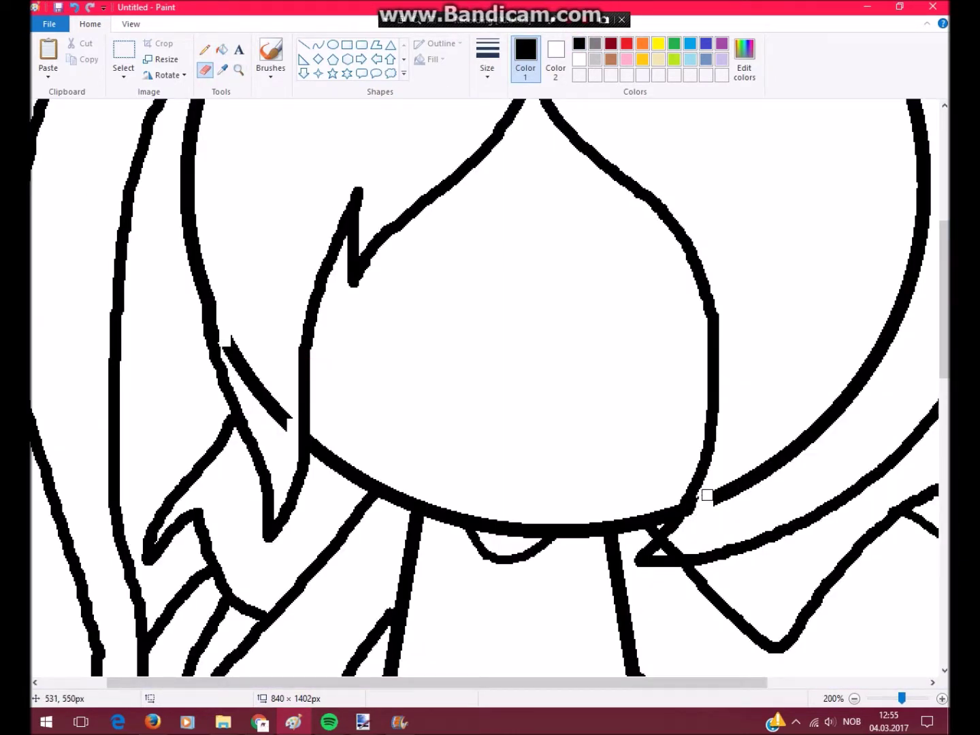
scroll(683, 546, "up", 5)
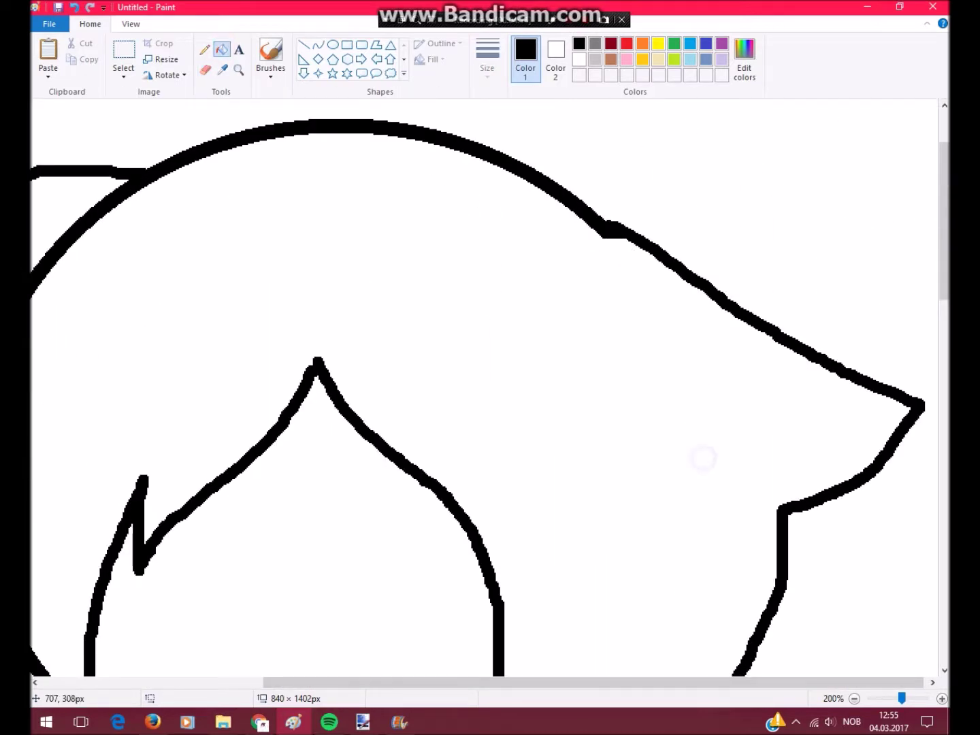
scroll(703, 455, "down", 2)
scroll(476, 388, "up", 2)
- Mix a near-black (RGB 21, 21, 21) and a pale pink, filling the hair with the near-black and the sweater with the pink
left_click(744, 61)
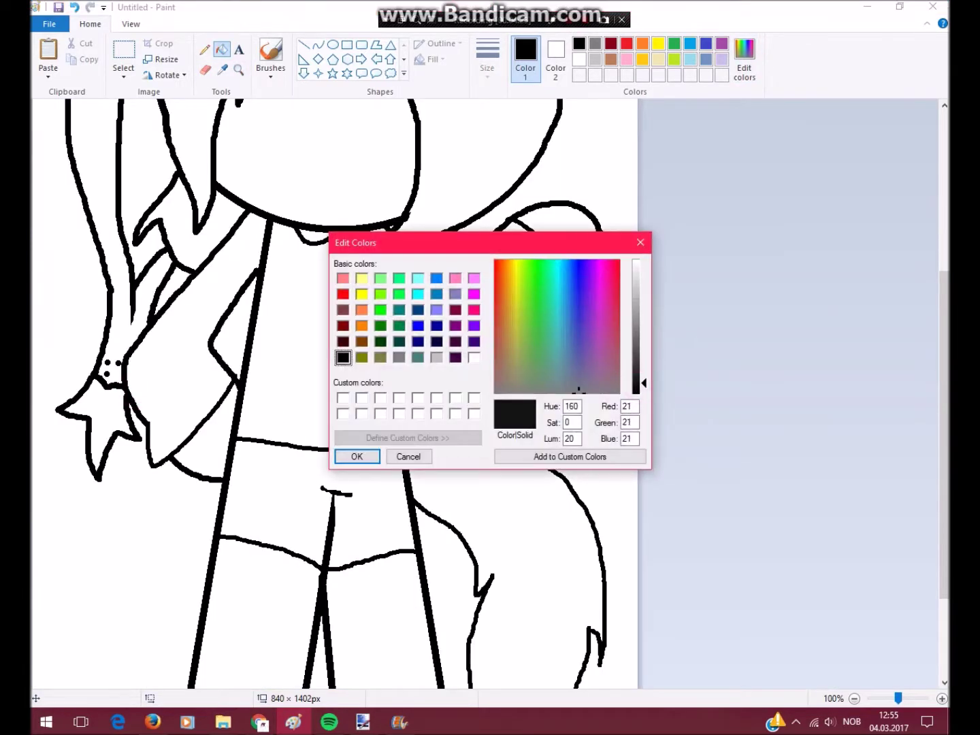
left_click(353, 456)
left_click(131, 23)
left_click(90, 24)
left_click(744, 61)
left_click(353, 456)
left_click(314, 476)
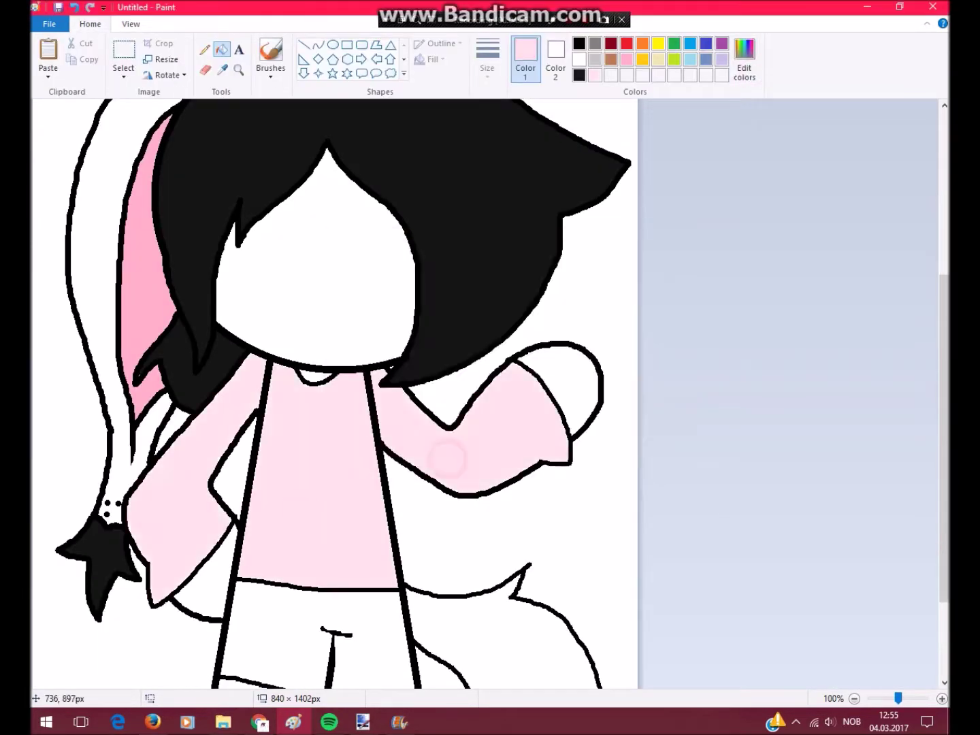
- Fill the shorts with black
scroll(476, 388, "down", 5)
left_click(578, 43)
left_click(320, 361)
- Fill the face, neck, hands and both legs with brown
left_click(610, 59)
scroll(408, 388, "up", 5)
left_click(318, 259)
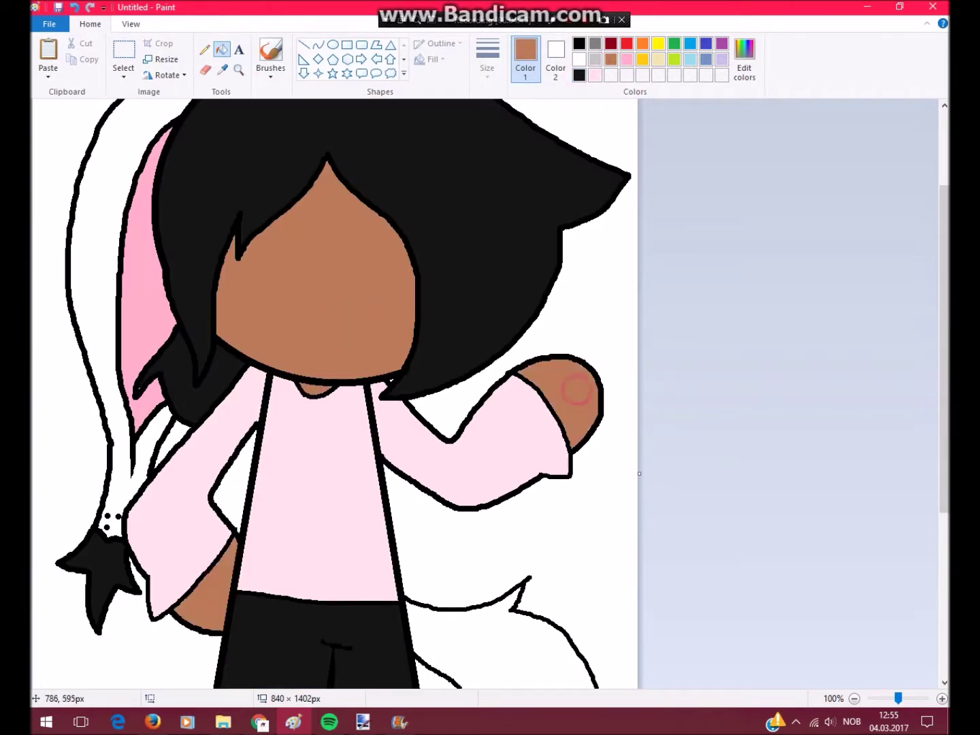
scroll(408, 389, "down", 5)
left_click(238, 518)
left_click(388, 517)
- Draw a jagged dividing line along the inside of the tail with the Pencil in the custom near-black
left_click(205, 49)
left_click(579, 76)
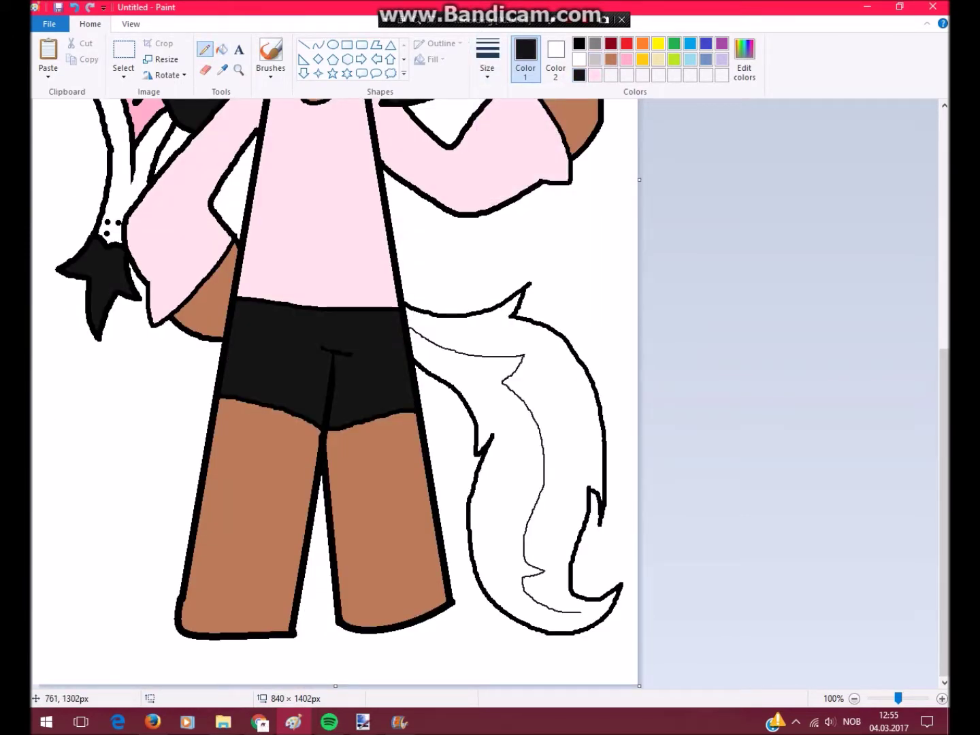
scroll(518, 534, "up", 5)
- Draw two large curved eye outlines under the fringe and a small mouth with a thicker black pencil
left_click(941, 699)
left_click(205, 49)
left_click(488, 62)
left_click(527, 186)
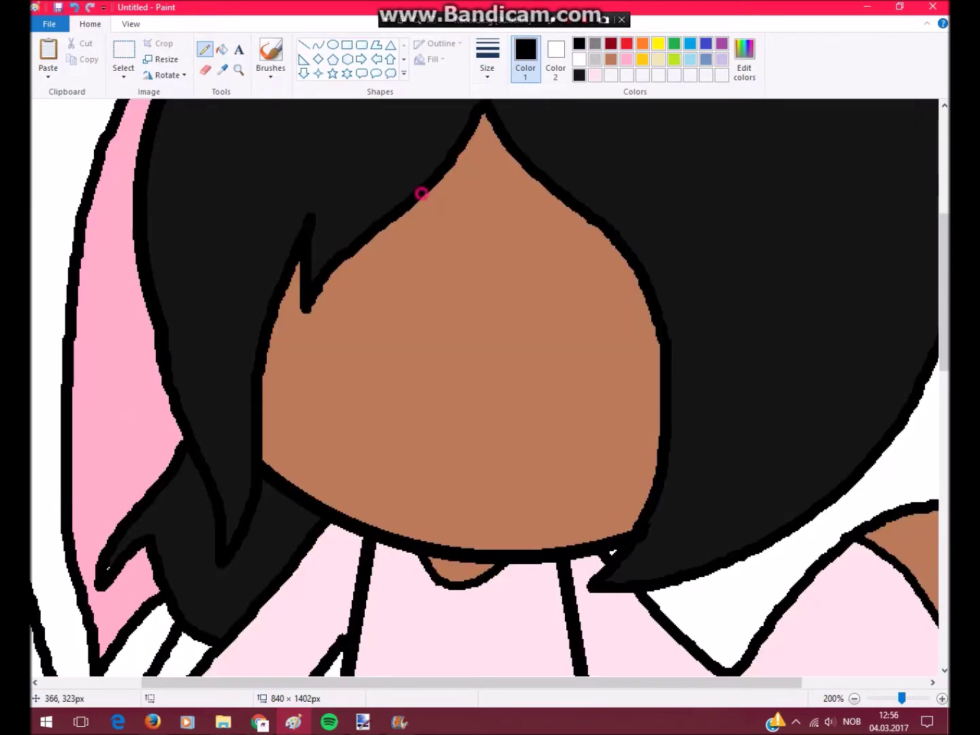
mouse_move(424, 196)
left_mouse_down()
mouse_move(397, 444)
mouse_move(271, 469)
left_mouse_up()
left_click_drag(535, 181, 659, 450)
scroll(477, 388, "down", 3)
left_click_drag(465, 375, 526, 389)
scroll(476, 389, "up", 3)
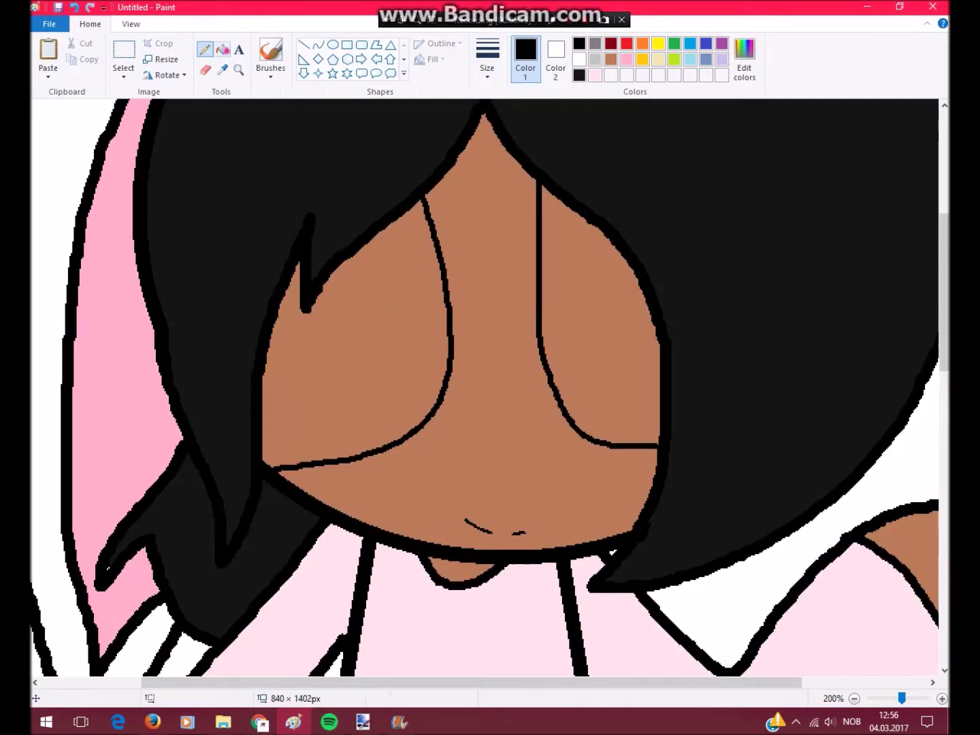
- Fill both eyes with white
left_click(222, 49)
right_click(354, 354)
right_click(599, 328)
scroll(476, 389, "down", 3)
- Touch up the edges of the inner ear with a thicker pink pencil
left_click(627, 58)
left_click(487, 62)
left_click(527, 136)
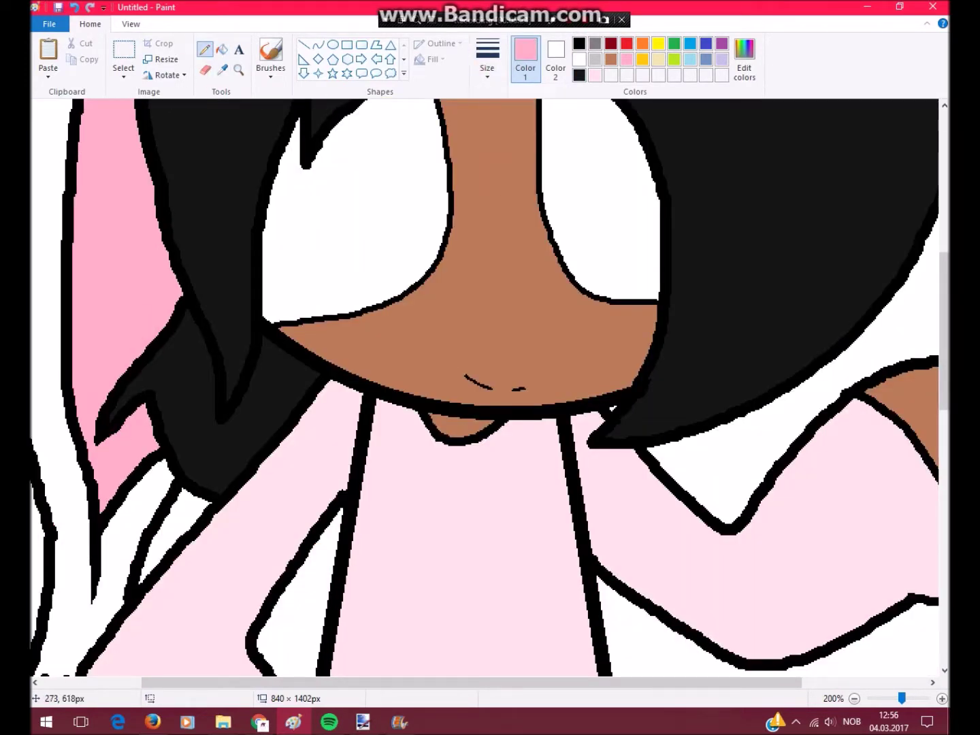
scroll(476, 388, "down", 5)
scroll(477, 388, "up", 5)
scroll(477, 389, "left", 3)
left_click(340, 205)
- Touch up the edges of the hair with the Pencil in the custom near-black
scroll(490, 388, "up", 5)
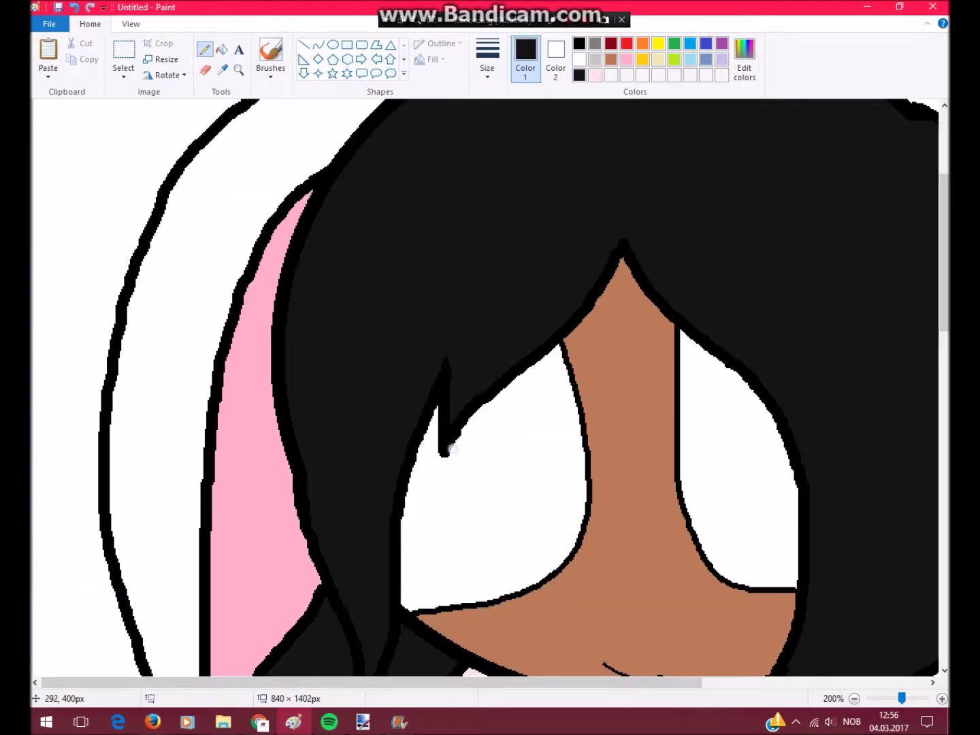
scroll(476, 388, "right", 5)
left_click(909, 272)
scroll(719, 228, "down", 20)
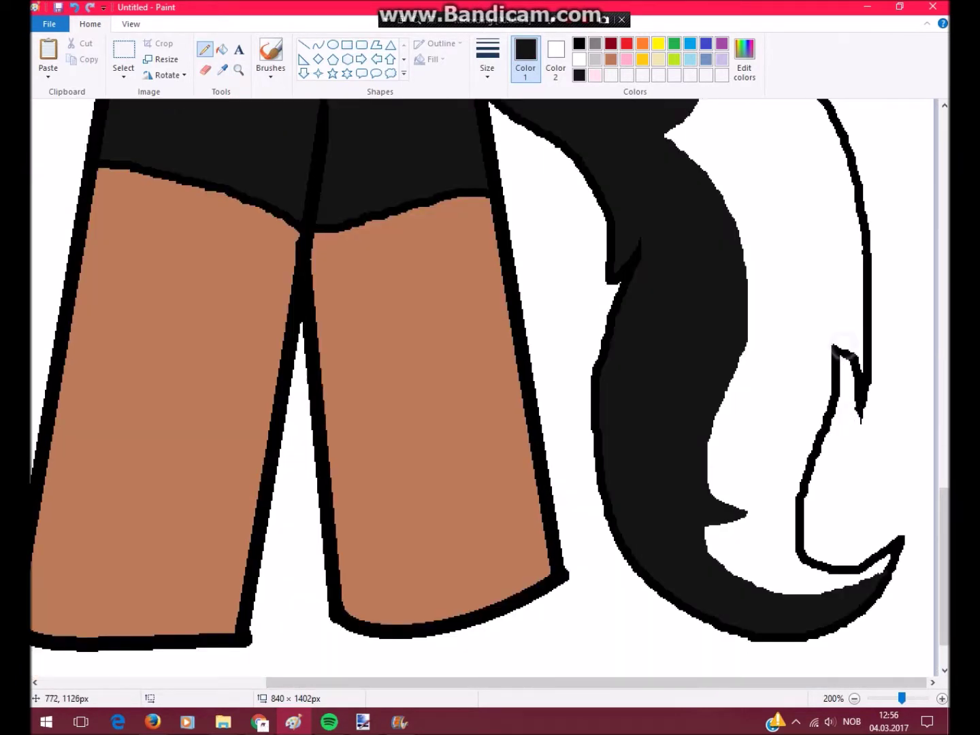
- Sample white and black from the drawing to clean up the edges of the tail and hair
scroll(490, 388, "up", 2)
scroll(491, 389, "down", 3)
left_click(223, 69)
left_click(603, 217)
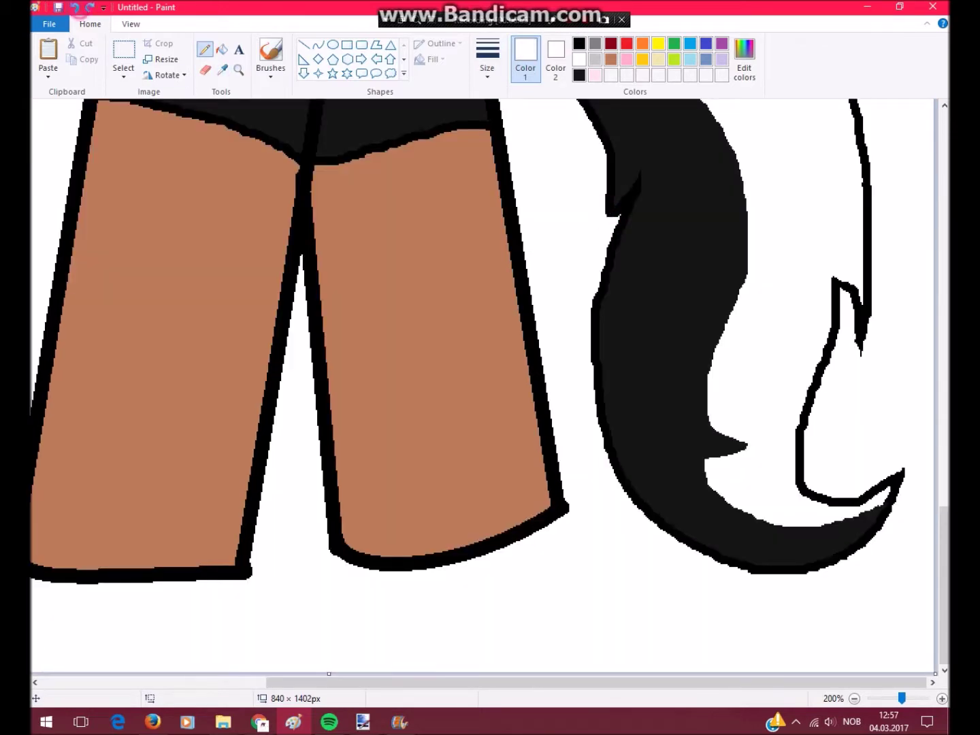
scroll(476, 388, "up", 18)
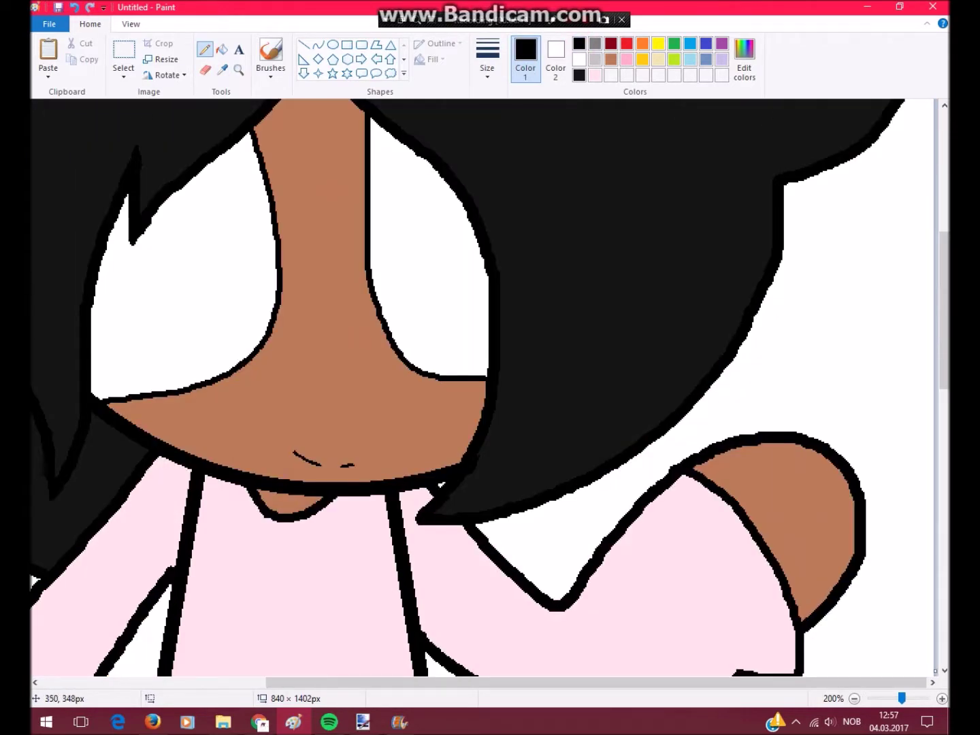
left_click(222, 69)
left_click(37, 585)
- Draw jagged fur cuffs outlined in red across both legs
left_click(238, 70)
right_click(367, 408)
left_click(365, 416)
right_click(306, 382)
right_click(212, 438)
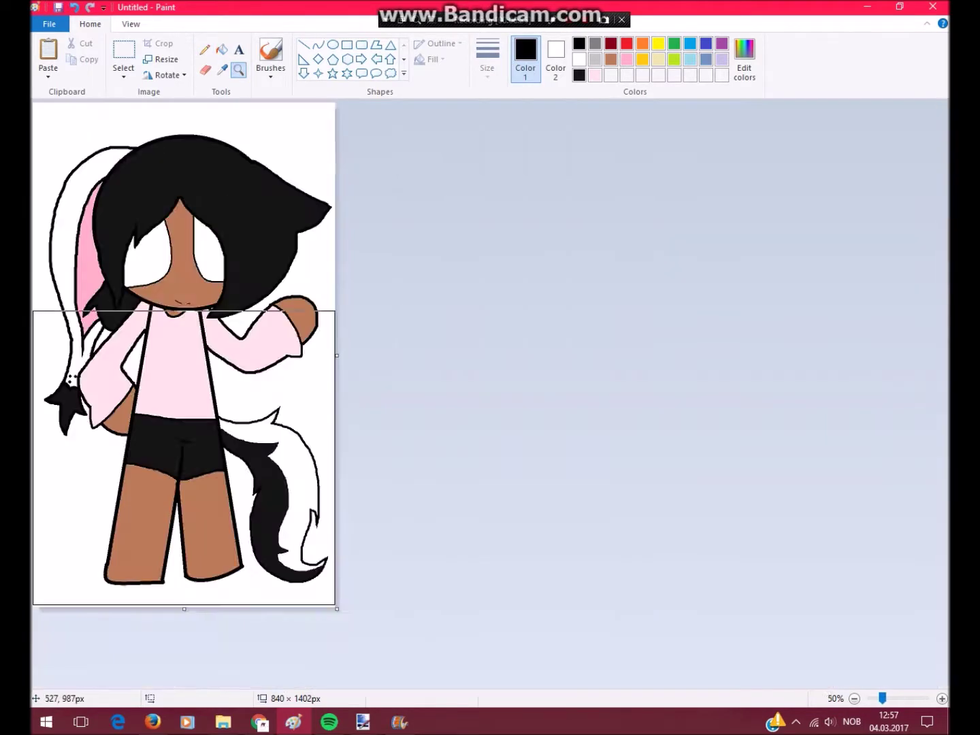
left_click(212, 439)
left_click(204, 50)
left_click(626, 43)
mouse_move(308, 266)
left_mouse_down()
mouse_move(438, 339)
mouse_move(467, 286)
left_mouse_up()
mouse_move(563, 308)
left_mouse_down()
mouse_move(834, 327)
mouse_move(571, 376)
left_mouse_up()
- Fill both fur cuffs with white
left_click(222, 49)
right_click(436, 313)
right_click(681, 307)
scroll(681, 306, "down", 1)
- Try the standard rose pink as the fill for both lower legs
left_click(627, 60)
left_click(408, 450)
left_click(701, 443)
- Fill both lower legs with the custom pale pink and recolour the fur cuffs' outline black
left_click(595, 75)
left_click(408, 449)
left_click(702, 443)
left_click(579, 43)
left_click(560, 288)
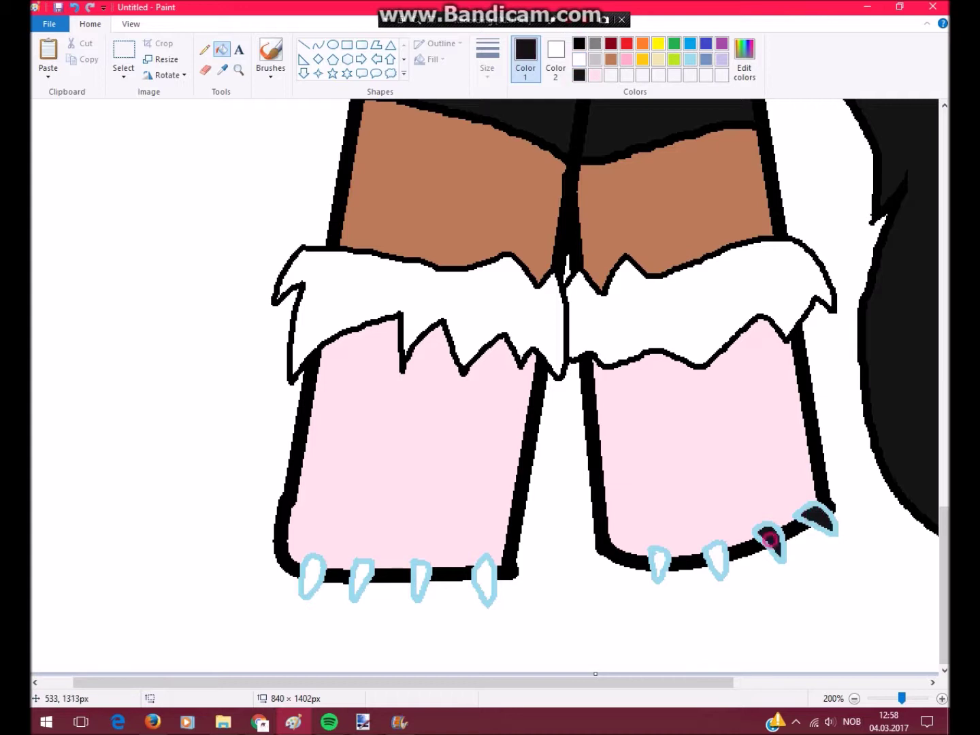
- Recolour the light turquoise outlines of the claws on both feet to black
left_click(304, 582)
left_click(352, 586)
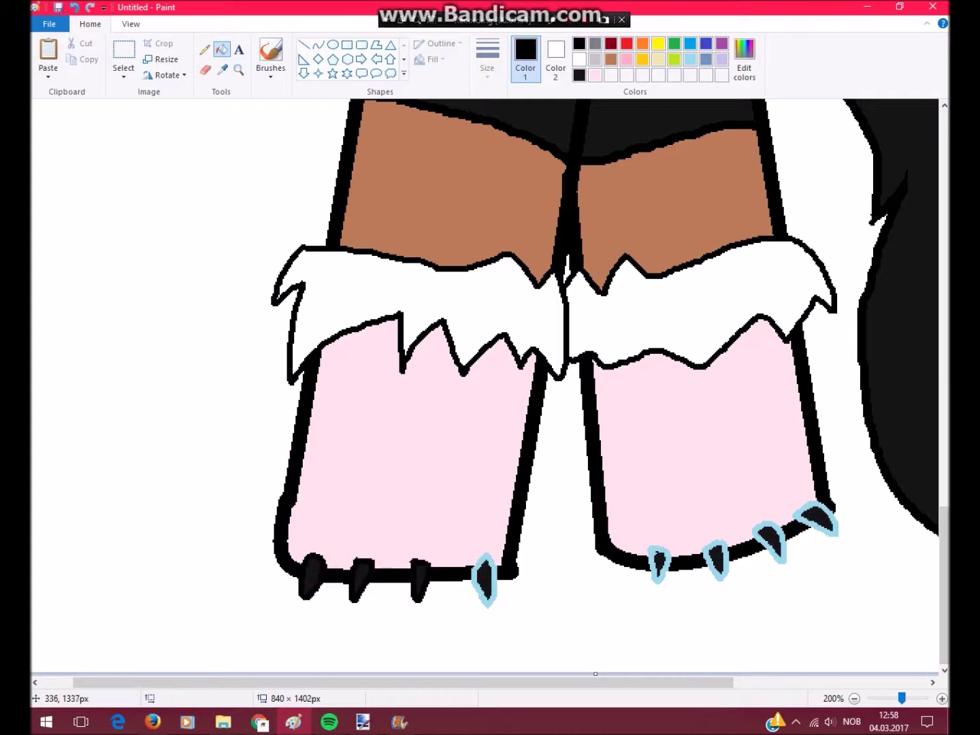
left_click(476, 582)
left_click(652, 564)
left_click(709, 557)
left_click(763, 538)
- Draw short thin toe lines on the feet between the claws with the Pencil
left_click(205, 49)
left_click(487, 68)
left_click(520, 127)
left_click_drag(785, 502, 788, 525)
left_click_drag(738, 531, 743, 544)
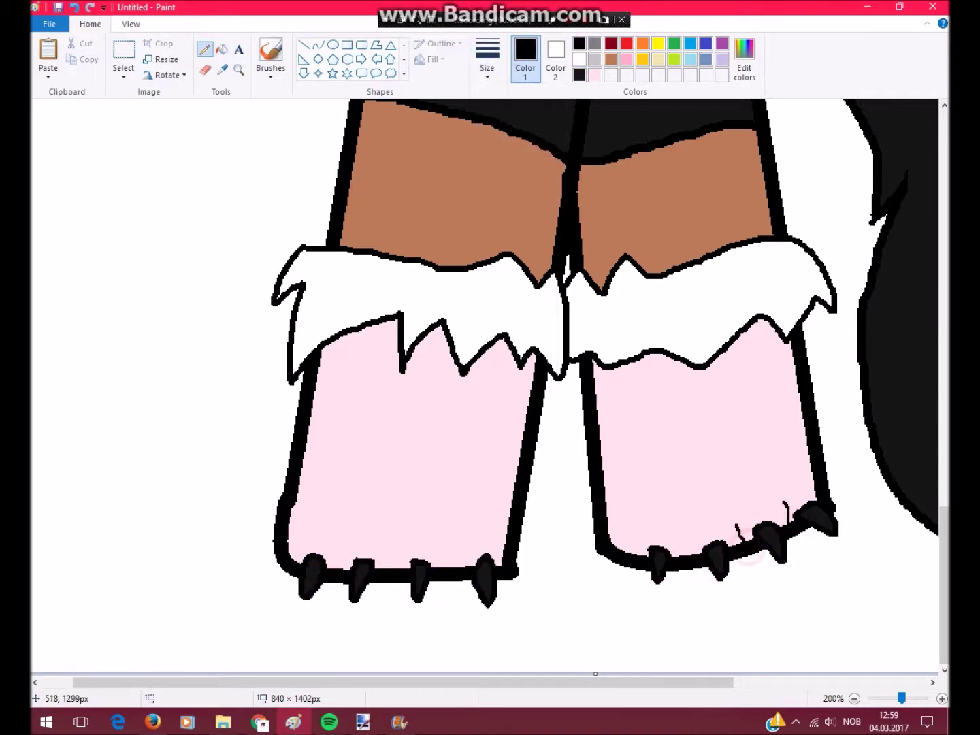
scroll(491, 388, "up", 3)
scroll(490, 389, "down", 2)
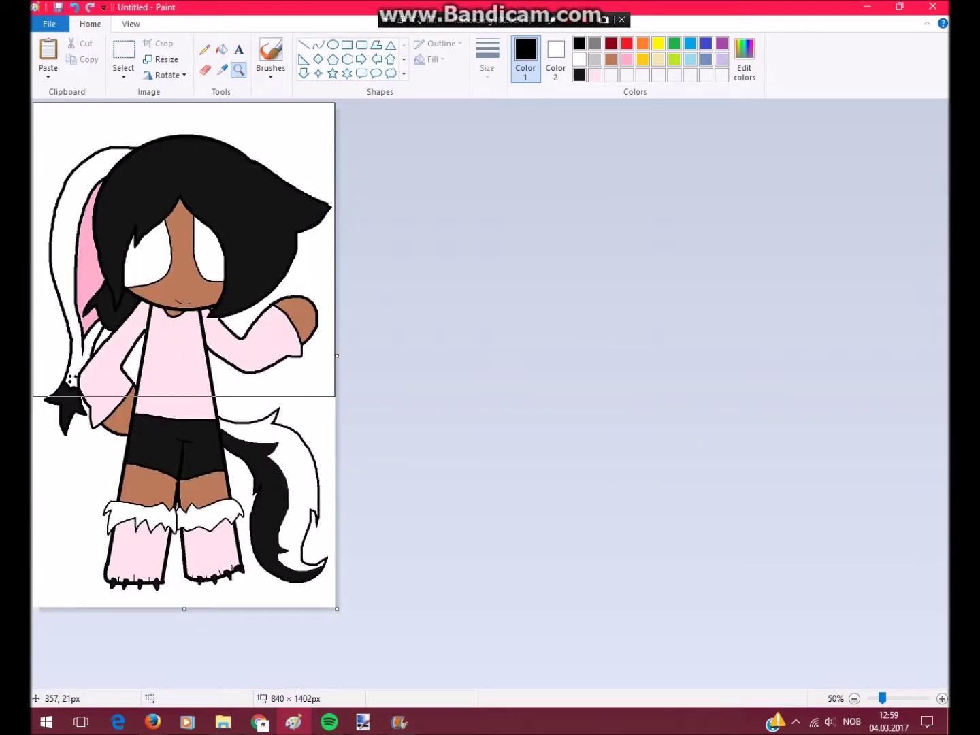
left_click(124, 58)
right_click(175, 213)
left_click(208, 287)
- Mix two custom dark browns and assign them to Color 1 and Color 2
left_click(744, 58)
left_click(643, 340)
left_click_drag(644, 339, 644, 361)
left_click(357, 456)
left_click(555, 58)
left_click(745, 58)
left_click(357, 457)
- Draw two solid-filled brown ellipses over the eyes as irises
left_click(333, 45)
left_click(429, 59)
left_click(450, 95)
left_click_drag(120, 196, 186, 290)
left_click_drag(181, 196, 243, 292)
- Draw a smaller, darker brown ellipse of about 129 × 165 px inside each iris as a pupil
left_click(612, 75)
left_click_drag(189, 213, 236, 279)
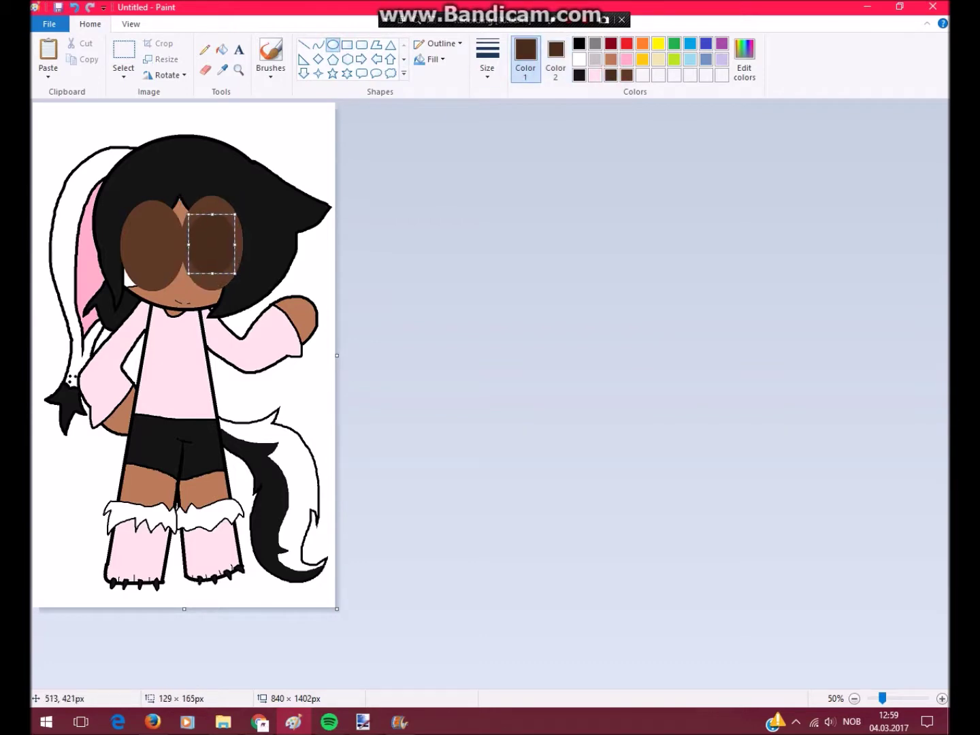
left_click_drag(130, 213, 179, 276)
- Set Color 2 to white and add white highlight ellipses to the eyes
left_click(556, 60)
left_click(580, 58)
mouse_move(142, 228)
left_mouse_down()
mouse_move(172, 265)
mouse_move(221, 262)
left_mouse_up()
left_click(123, 76)
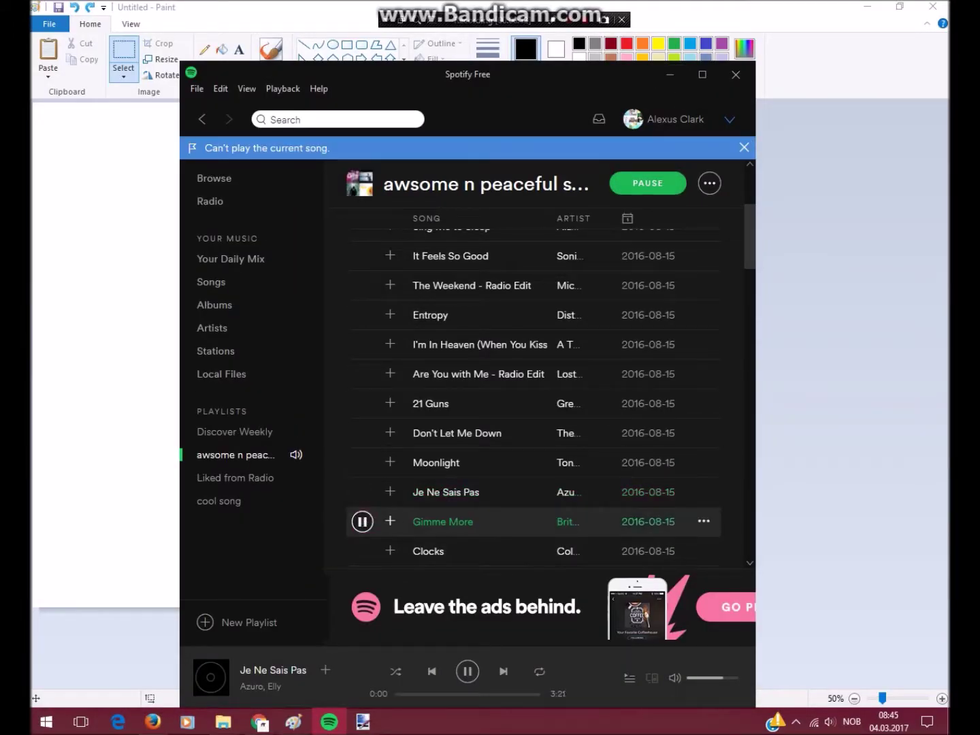
- Play "Je Ne Sais Pas" from the Spotify playlist and return to Paint
left_click(363, 492)
left_click(670, 74)
- Draw a black ellipse about 551 × 507 px in the upper part of the blank canvas for the head
left_click(332, 44)
mouse_move(94, 135)
left_mouse_down()
mouse_move(291, 316)
mouse_move(275, 319)
left_mouse_up()
- Draw a slightly bent curve about 95 × 624 px down from the head as one side of the body
left_click(238, 70)
left_click(122, 164)
right_click(311, 320)
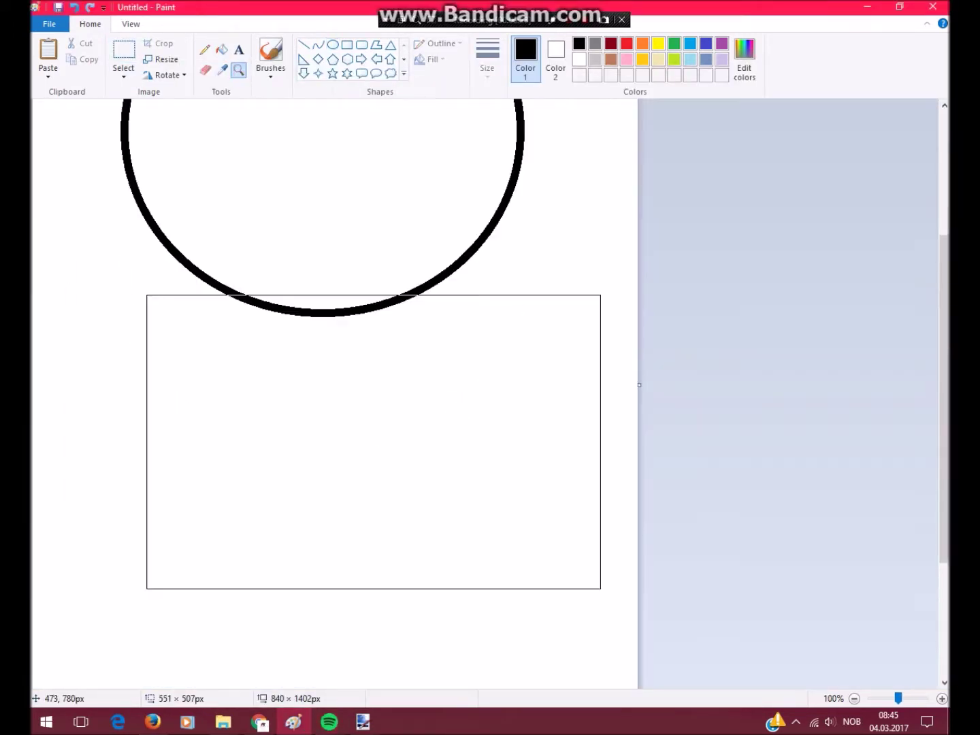
scroll(311, 322, "down", 2)
left_click(318, 45)
mouse_move(422, 509)
left_mouse_down()
mouse_move(370, 249)
mouse_move(438, 687)
left_mouse_up()
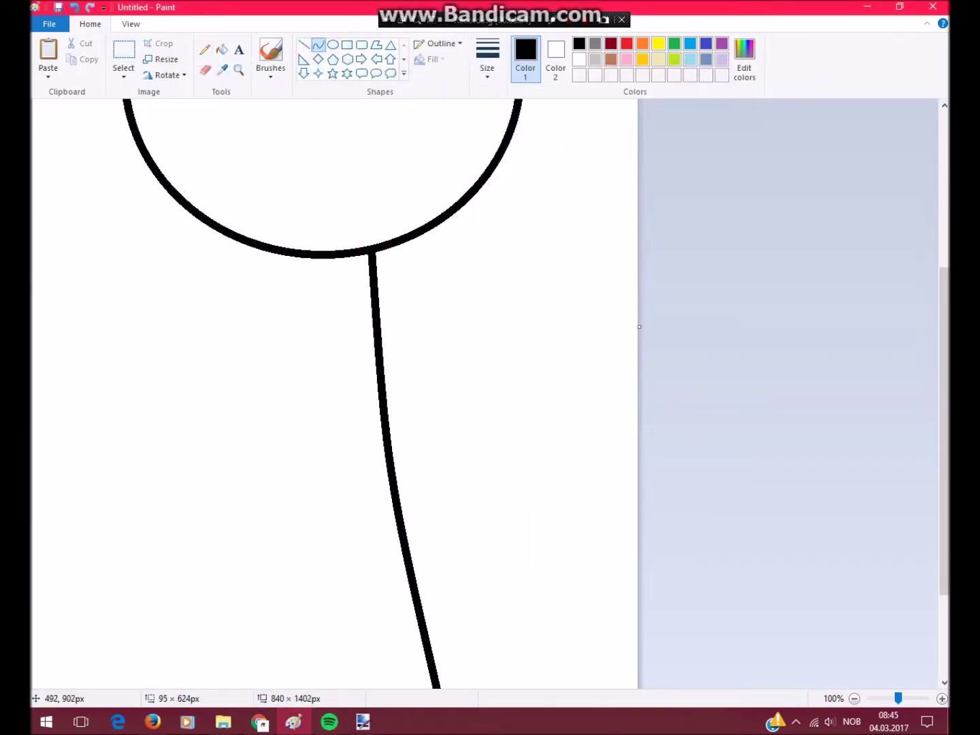
scroll(438, 681, "down", 2)
left_click_drag(398, 307, 406, 340)
- Draw a shorter curve about 60 × 332 px below the body as the inner edge of the leg
left_click(332, 44)
left_click(318, 45)
mouse_move(310, 373)
left_mouse_down()
mouse_move(340, 617)
mouse_move(352, 613)
mouse_move(326, 526)
left_mouse_up()
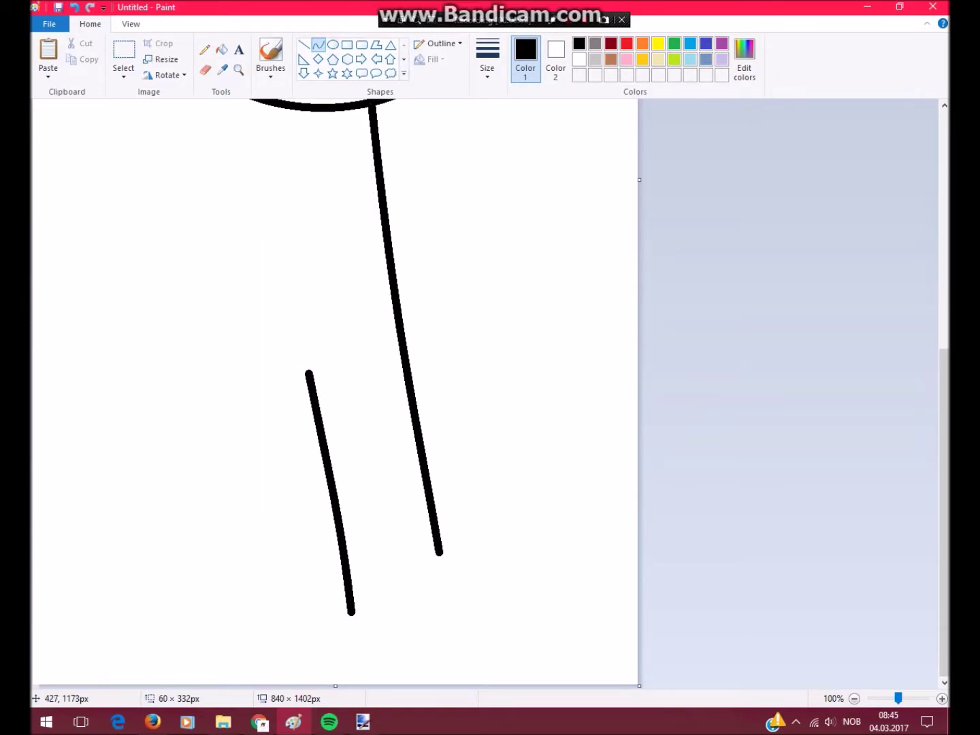
- Draw a rounded curve closing the foot between the inner leg line and the outer body line
left_click_drag(351, 612, 441, 554)
mouse_move(396, 583)
left_mouse_down()
mouse_move(449, 623)
mouse_move(352, 613)
left_mouse_up()
key("ctrl+z")
left_click_drag(433, 554, 436, 605)
- Draw the other side of the body down from the head and the second leg's inner edge, about 49 × 245 px
left_click(238, 70)
scroll(341, 408, "up", 3)
left_click(318, 45)
mouse_move(258, 245)
left_mouse_down()
mouse_move(241, 418)
mouse_move(205, 600)
left_mouse_up()
scroll(255, 272, "down", 3)
left_click(318, 44)
left_click_drag(228, 506, 216, 529)
left_click_drag(244, 315, 211, 536)
left_click_drag(321, 433, 292, 602)
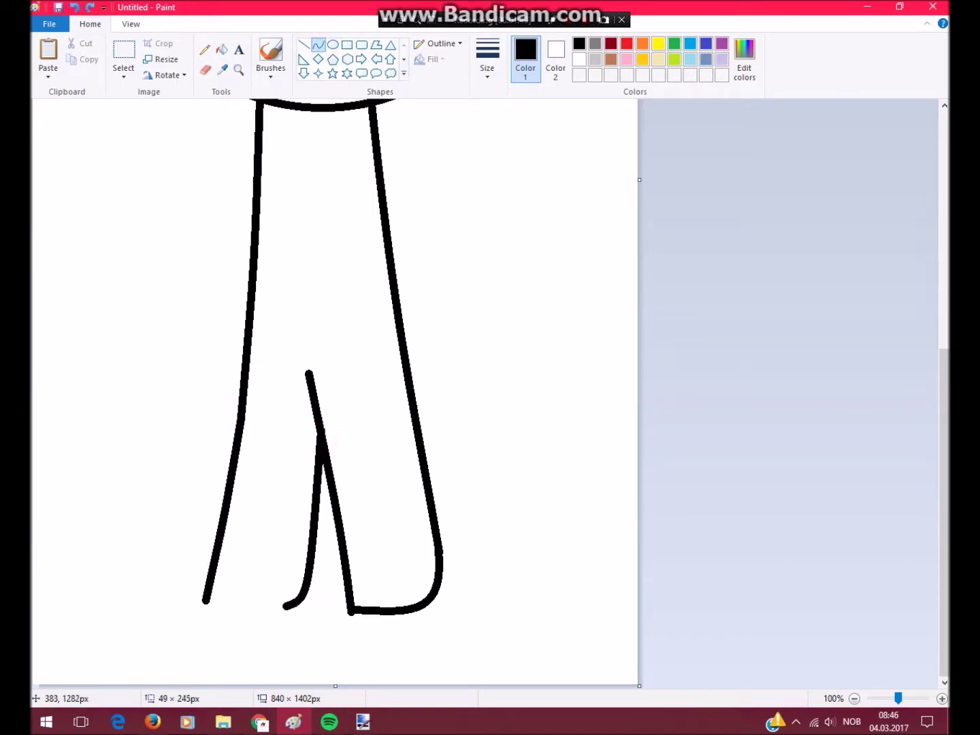
left_click(238, 70)
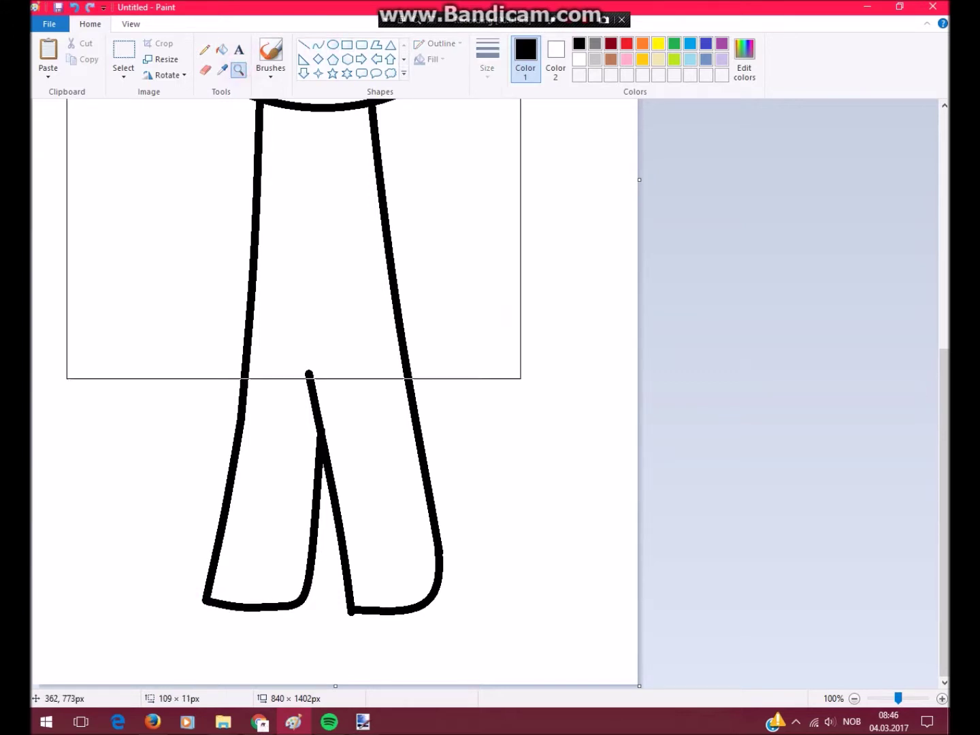
left_click(309, 386)
left_click(238, 69)
right_click(479, 363)
left_click(317, 236)
left_click(304, 44)
left_click_drag(458, 239, 242, 353)
key("ctrl+z")
- Draw the hanging arm with the Pencil, from the base of the head down and back to the left side of the body
left_click(204, 49)
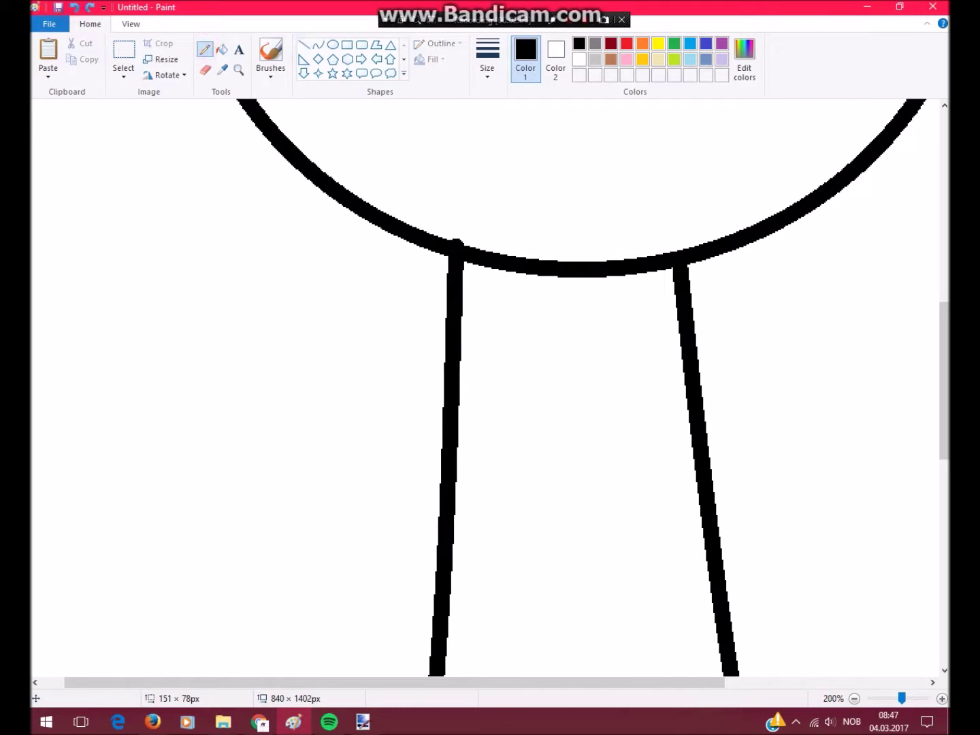
left_click_drag(453, 252, 322, 473)
left_click(487, 57)
left_click(521, 109)
left_click(74, 7)
scroll(490, 389, "down", 3)
left_click_drag(449, 105, 427, 629)
- Draw the bent, raised arm on the right side of the body, from the head's base around to the waist
scroll(490, 389, "up", 3)
scroll(490, 388, "right", 5)
mouse_move(462, 255)
left_mouse_down()
mouse_move(753, 398)
mouse_move(480, 565)
left_mouse_up()
scroll(491, 389, "up", 2)
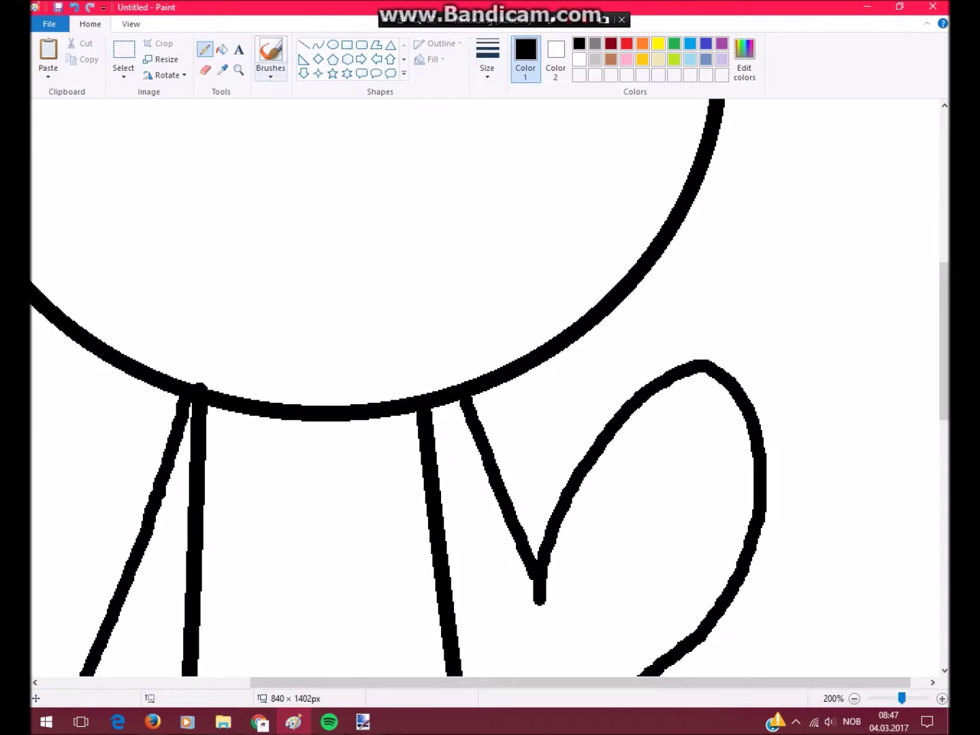
- Draw the pointed hair outline and fringe in black, and a long lock beside the right of the face in orange
scroll(334, 409, "down", 2, "ctrl")
scroll(333, 408, "up", 1, "ctrl")
left_click_drag(210, 203, 54, 217)
mouse_move(90, 422)
left_mouse_down()
mouse_move(139, 538)
mouse_move(339, 310)
mouse_move(443, 434)
left_mouse_up()
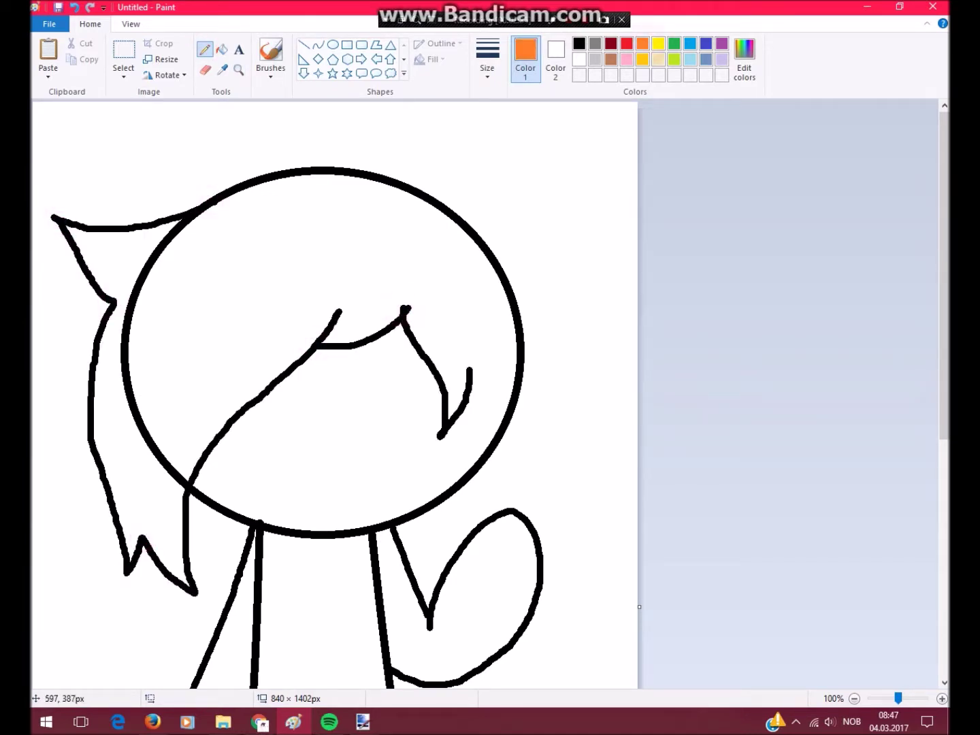
left_click_drag(493, 469, 522, 365)
- Draw a pointed ponytail in black behind the raised arm, starting from the side of the head
scroll(522, 365, "down", 3)
left_click(238, 70)
left_click(712, 177)
left_click(205, 49)
left_click(580, 43)
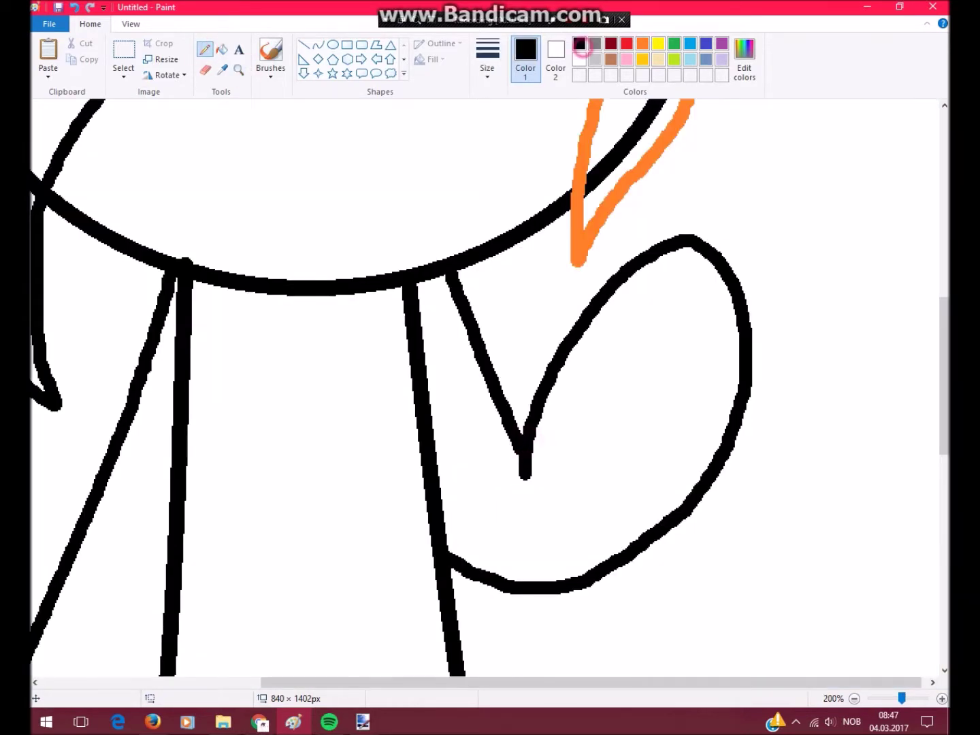
scroll(706, 210, "up", 2)
mouse_move(705, 209)
left_mouse_down()
mouse_move(800, 317)
mouse_move(933, 674)
left_mouse_up()
left_click_drag(891, 629, 878, 674)
mouse_move(763, 674)
left_mouse_down()
mouse_move(811, 590)
mouse_move(600, 359)
left_mouse_up()
scroll(599, 360, "up", 3)
- Remove the parts of the head outline that cross the hair and recolour the orange lock black
left_click(222, 49)
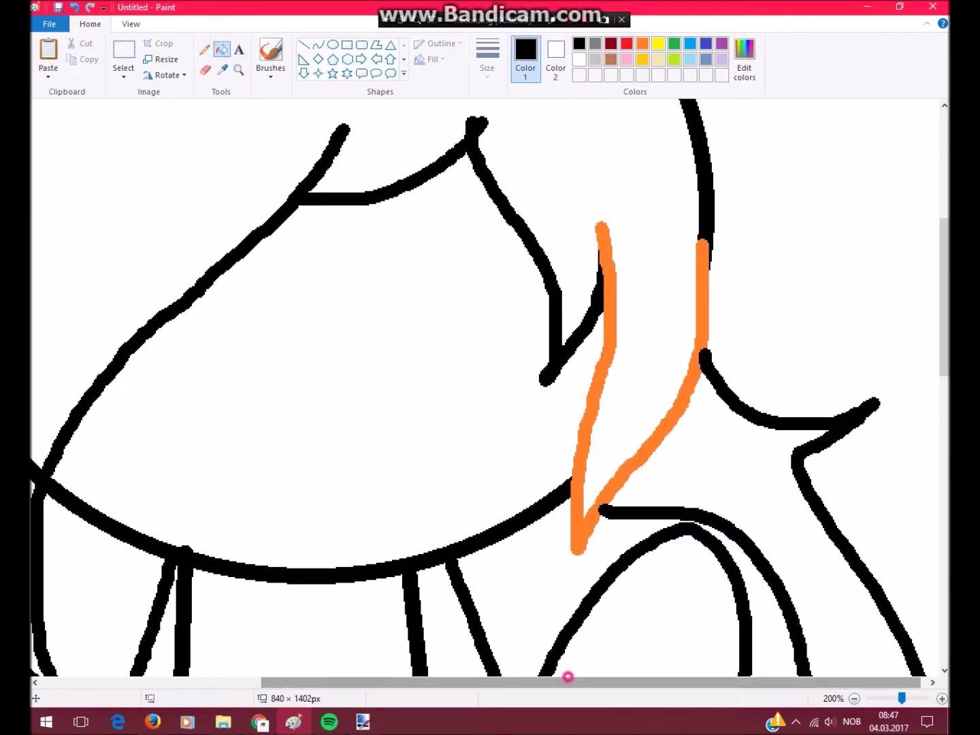
left_click_drag(567, 682, 353, 681)
scroll(476, 388, "up", 5)
scroll(490, 388, "down", 5)
left_click(238, 69)
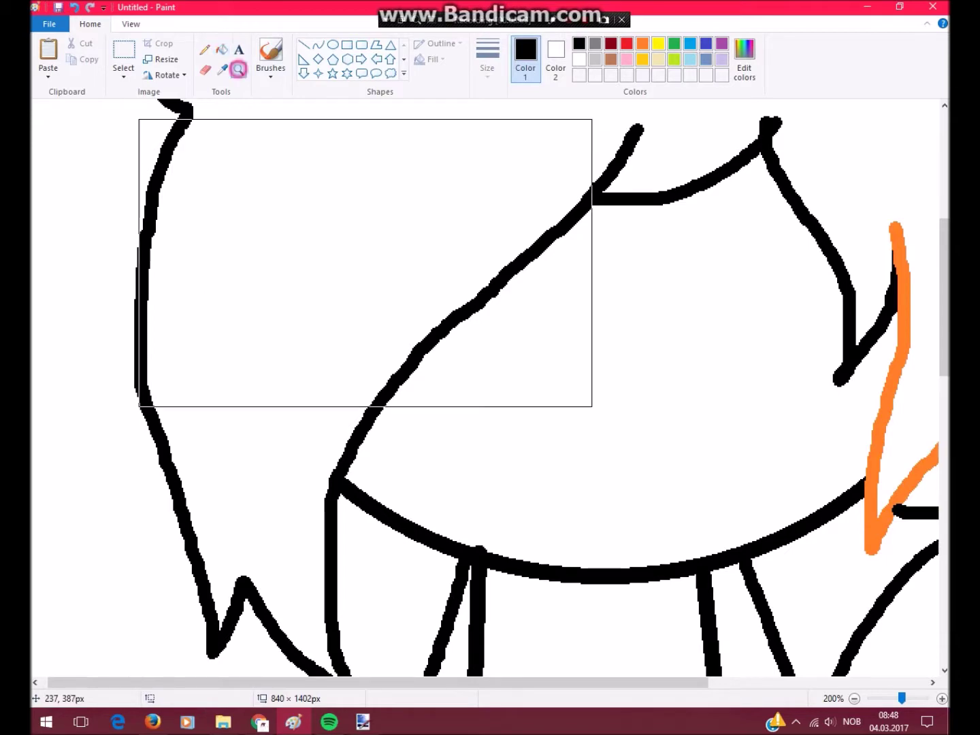
scroll(490, 389, "right", 3)
left_click(701, 306)
scroll(491, 388, "down", 3)
scroll(490, 388, "up", 3)
- Draw the outlines of both eyes beneath the fringe with a thin Pencil line
left_click(205, 49)
left_click(487, 60)
left_click(518, 109)
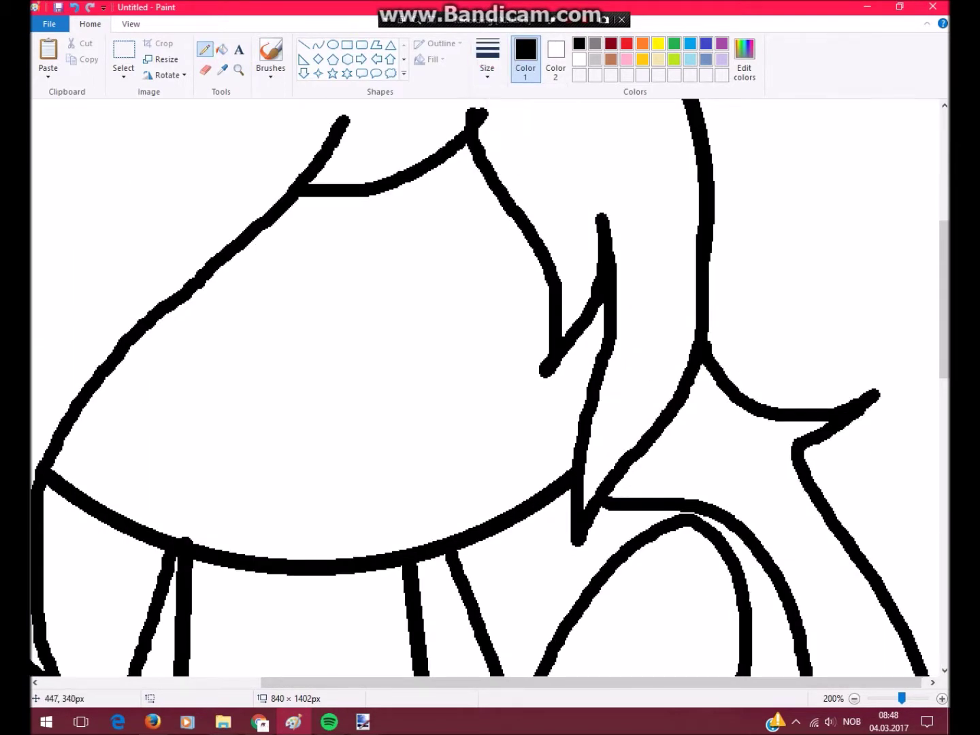
left_click_drag(375, 194, 580, 432)
left_click_drag(229, 261, 64, 439)
- Draw the mouth as two short thin strokes near the bottom of the face
scroll(491, 388, "down", 2)
left_click(487, 60)
left_click(524, 122)
left_click_drag(275, 378, 300, 377)
left_click_drag(323, 375, 371, 359)
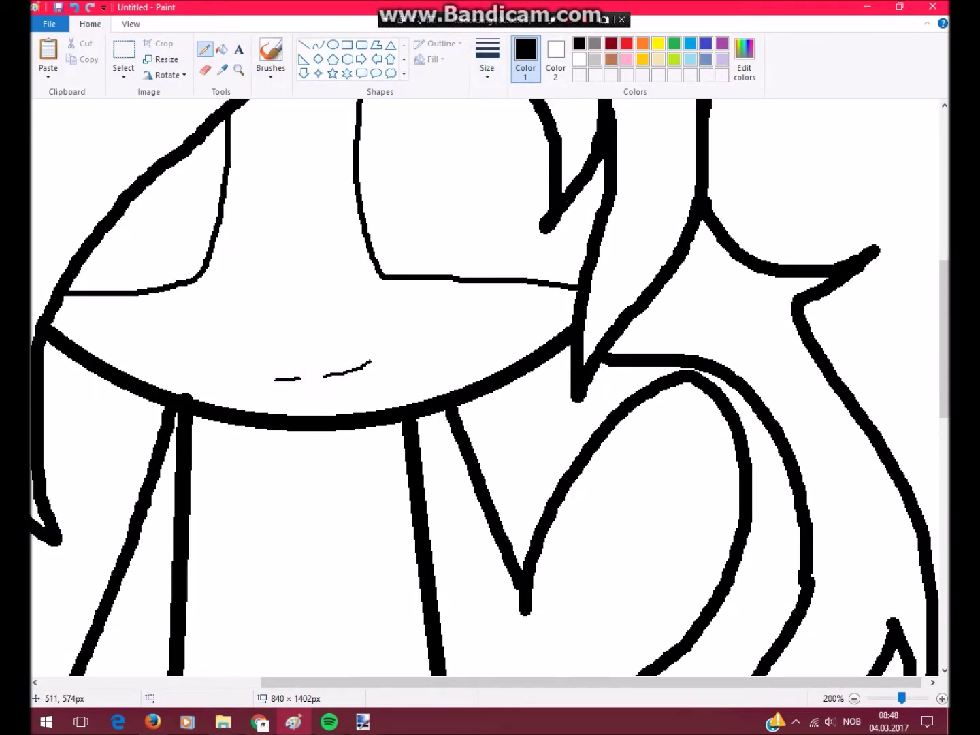
- Draw a thin curved eyebrow over the hair above each eye
scroll(490, 389, "up", 4)
left_click_drag(410, 243, 563, 272)
scroll(212, 314, "left", 1)
left_click_drag(175, 330, 213, 314)
scroll(213, 313, "down", 5)
- Trim the blunt ends of the side hair and fringe strands into sharp points
left_click(238, 70)
right_click(205, 306)
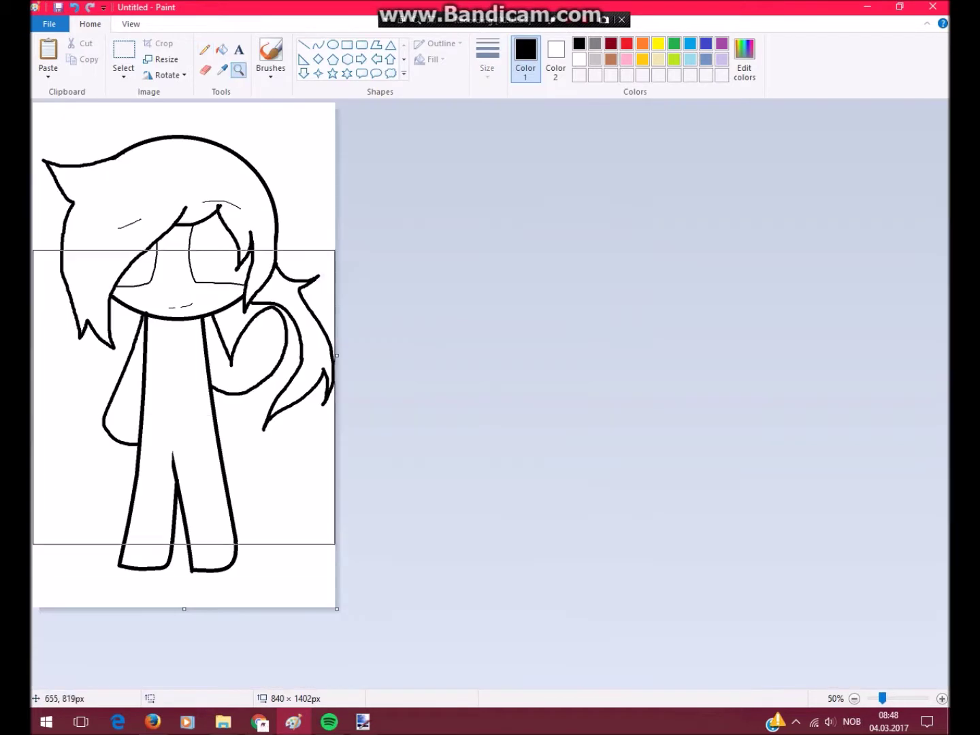
left_click(204, 365)
left_click(204, 365)
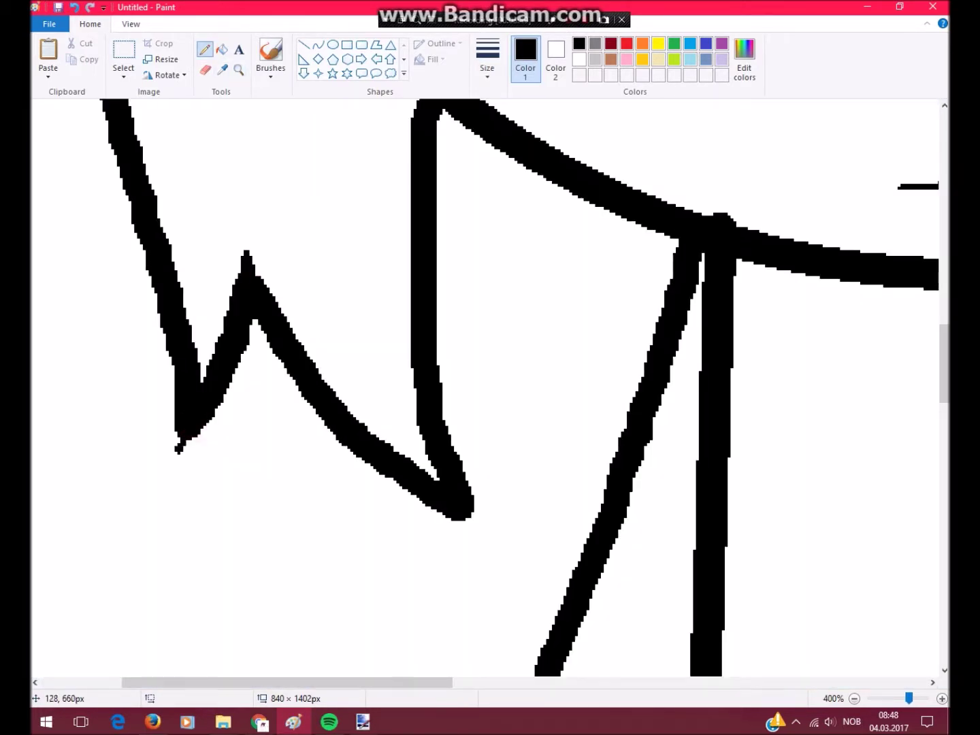
scroll(467, 484, "up", 10)
scroll(467, 484, "left", 3)
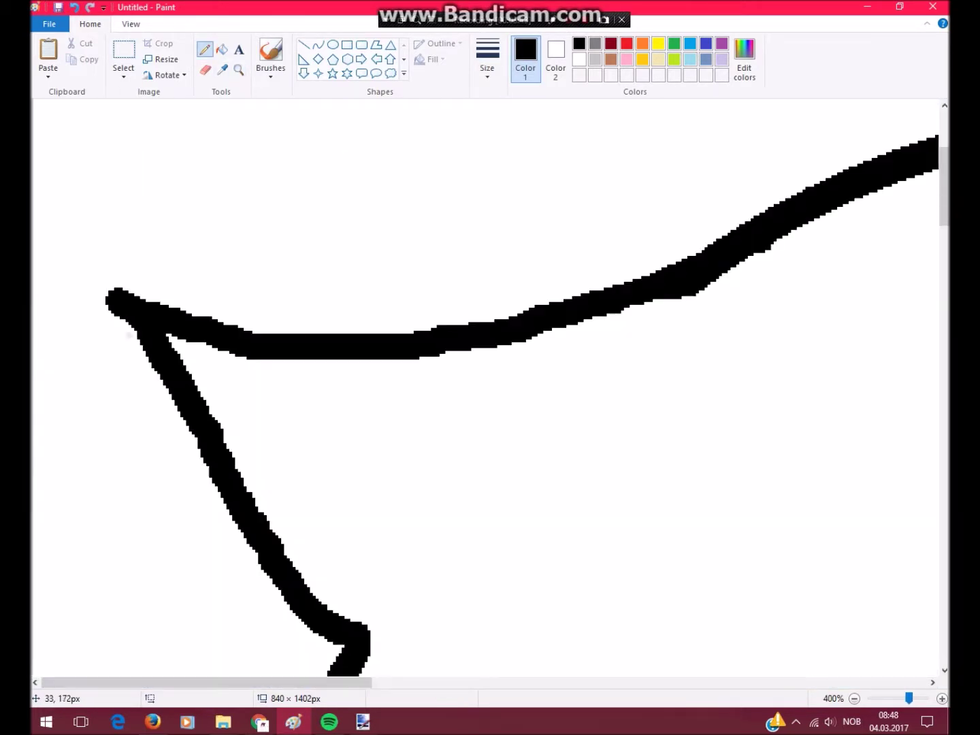
scroll(118, 276, "down", 3)
scroll(117, 276, "up", 3)
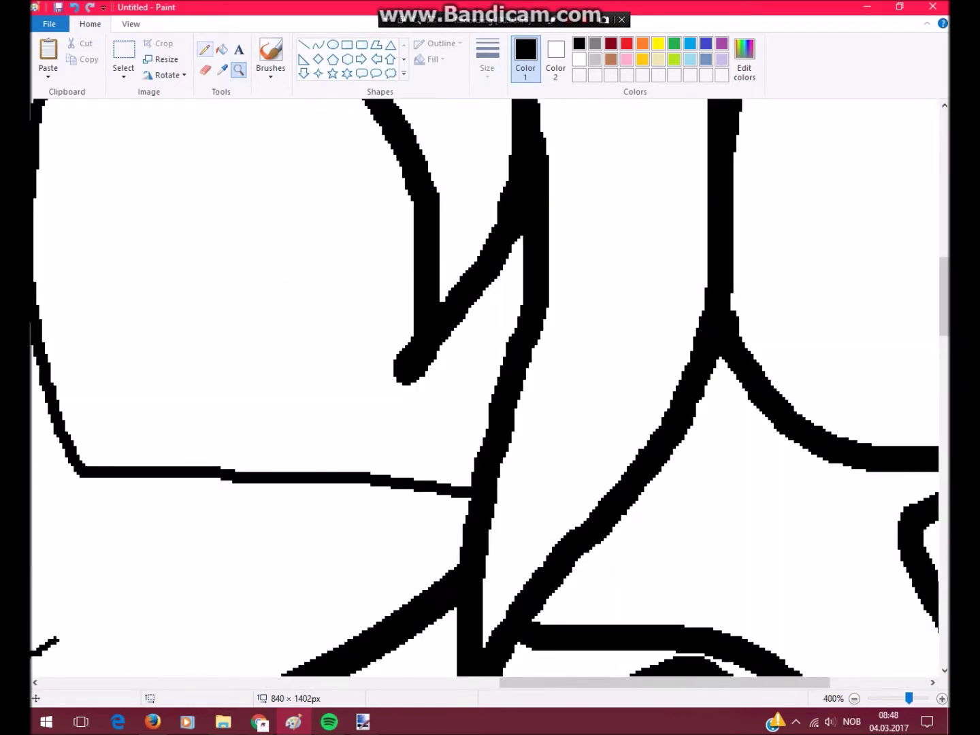
scroll(484, 388, "up", 5)
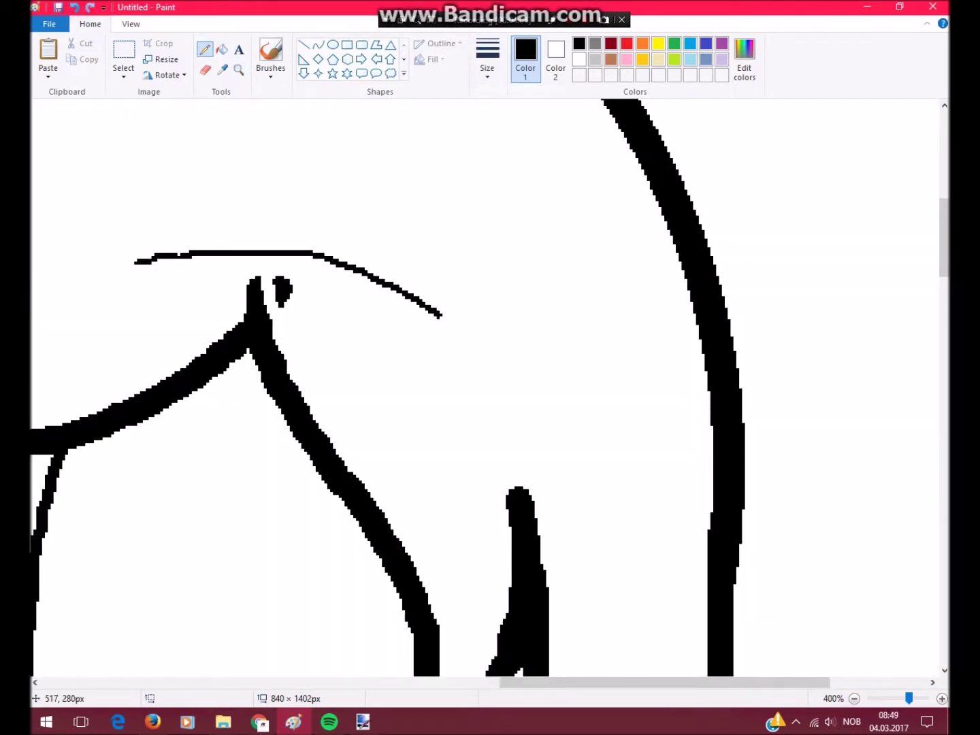
scroll(490, 394, "down", 5)
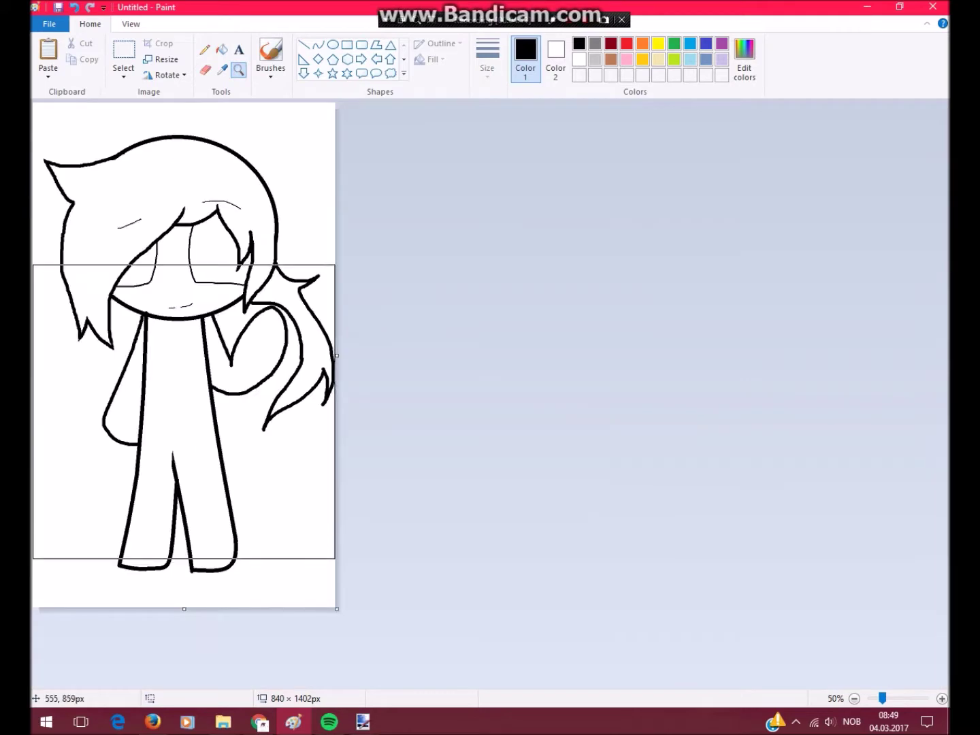
- Trim the ponytail's ends and the remaining hair strands beside the face into sharp points
scroll(490, 393, "up", 4)
scroll(484, 388, "up", 6)
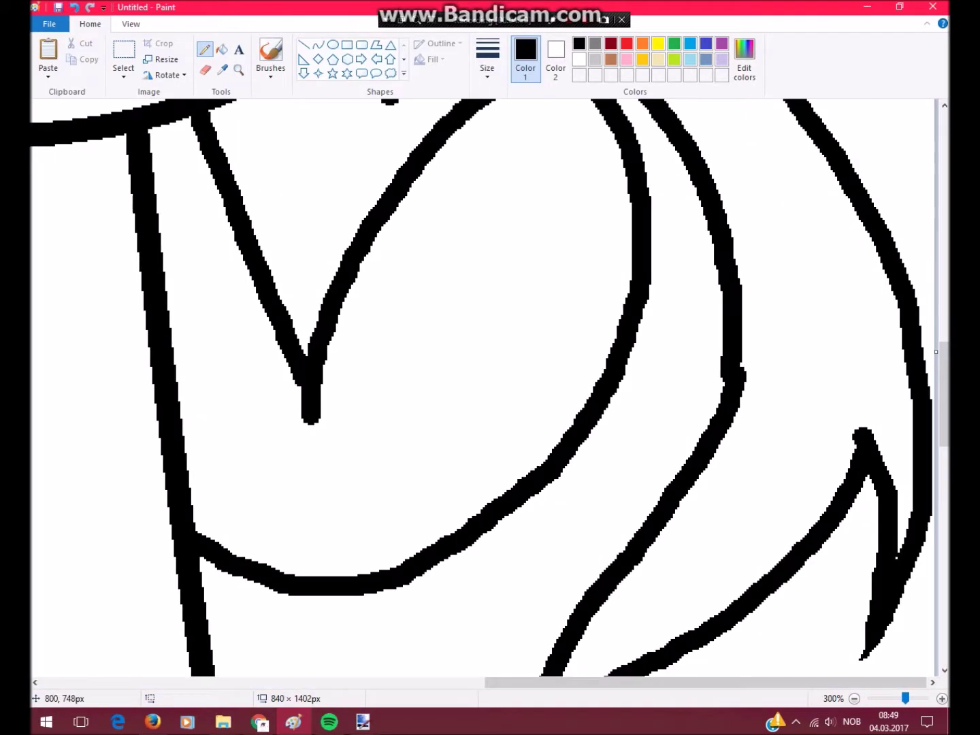
scroll(484, 388, "up", 5)
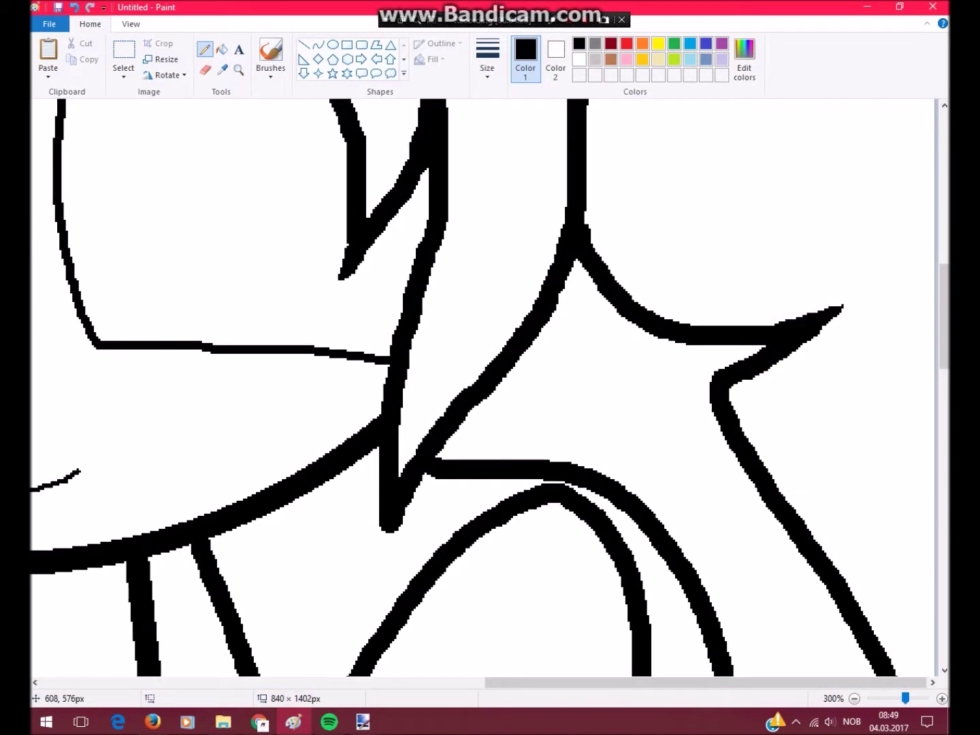
scroll(421, 333, "up", 5)
scroll(420, 334, "down", 3)
scroll(420, 334, "up", 2)
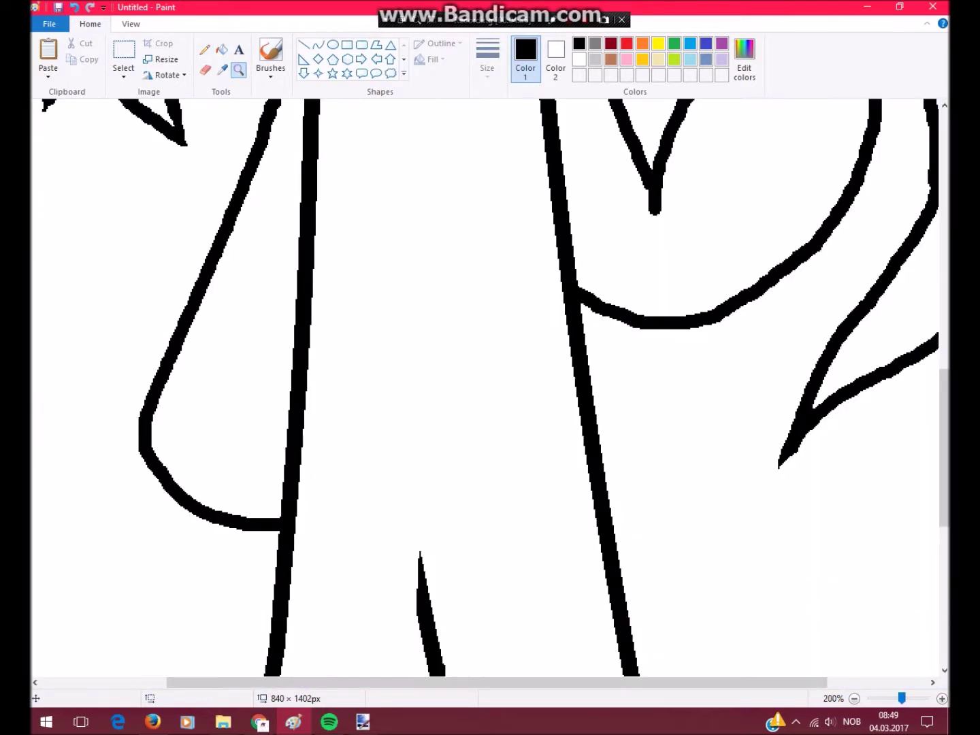
- Draw the shirt hem across the waist and the pockets and leg hems of the shorts in thin black lines
scroll(476, 341, "down", 2)
left_click_drag(303, 277, 573, 285)
left_click_drag(405, 407, 428, 409)
scroll(422, 408, "down", 4)
scroll(421, 409, "up", 2)
mouse_move(274, 401)
left_mouse_down()
mouse_move(426, 427)
mouse_move(573, 408)
left_mouse_up()
scroll(572, 409, "up", 2)
scroll(476, 409, "up", 4)
- Draw a short flared sleeve on each upper arm in red and recolour both outlines black
left_click(627, 43)
left_click_drag(603, 198, 570, 297)
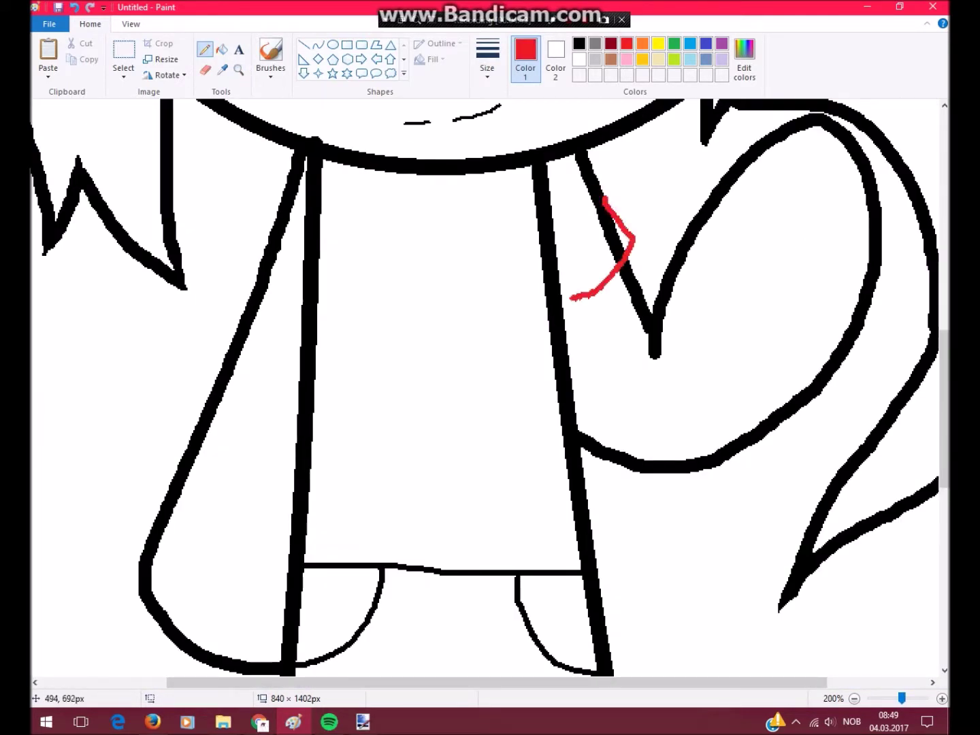
left_click(205, 49)
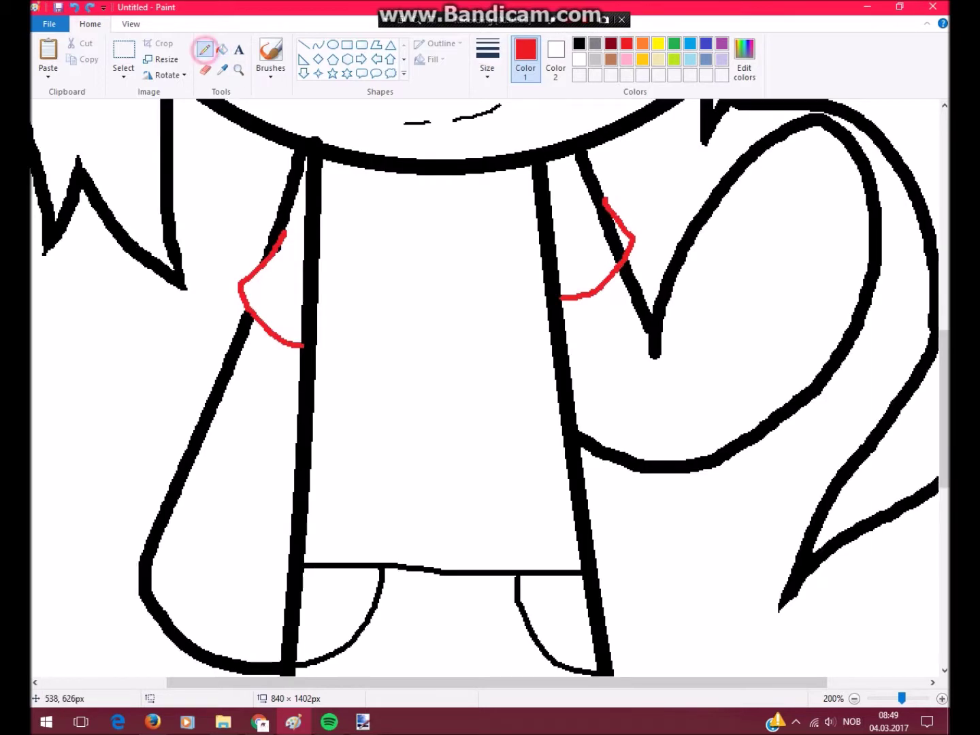
left_click(580, 44)
left_click_drag(603, 199, 571, 296)
left_click_drag(285, 234, 302, 347)
- Trim the line stub at the bend of the raised arm into a sharp point
left_click(238, 69)
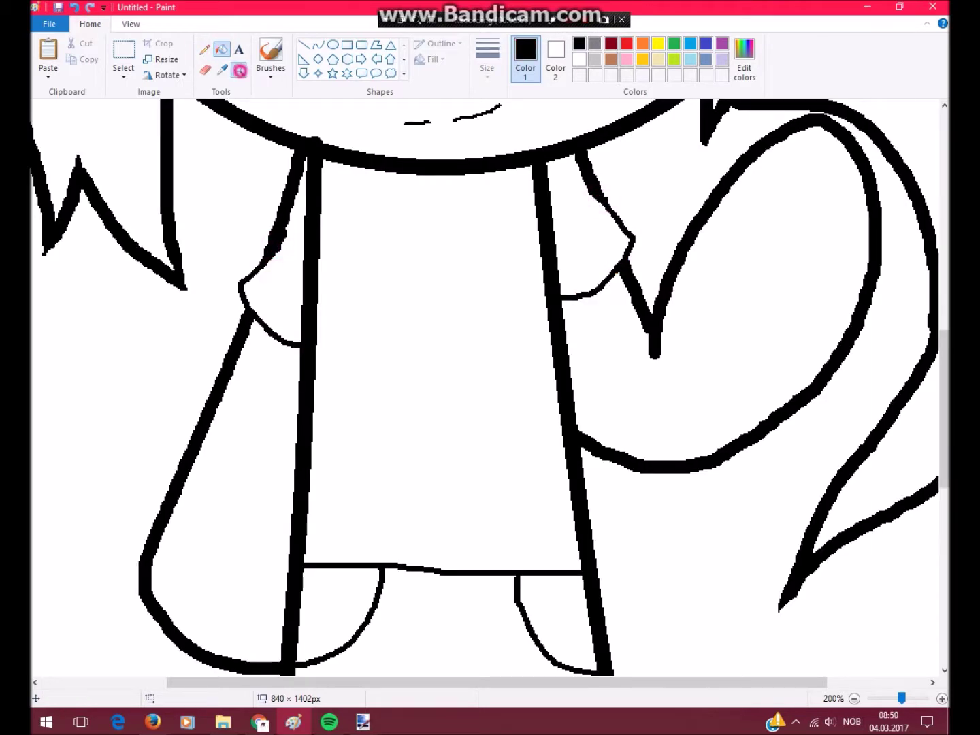
right_click(601, 289)
right_click(601, 289)
left_click(218, 350)
left_click(372, 388)
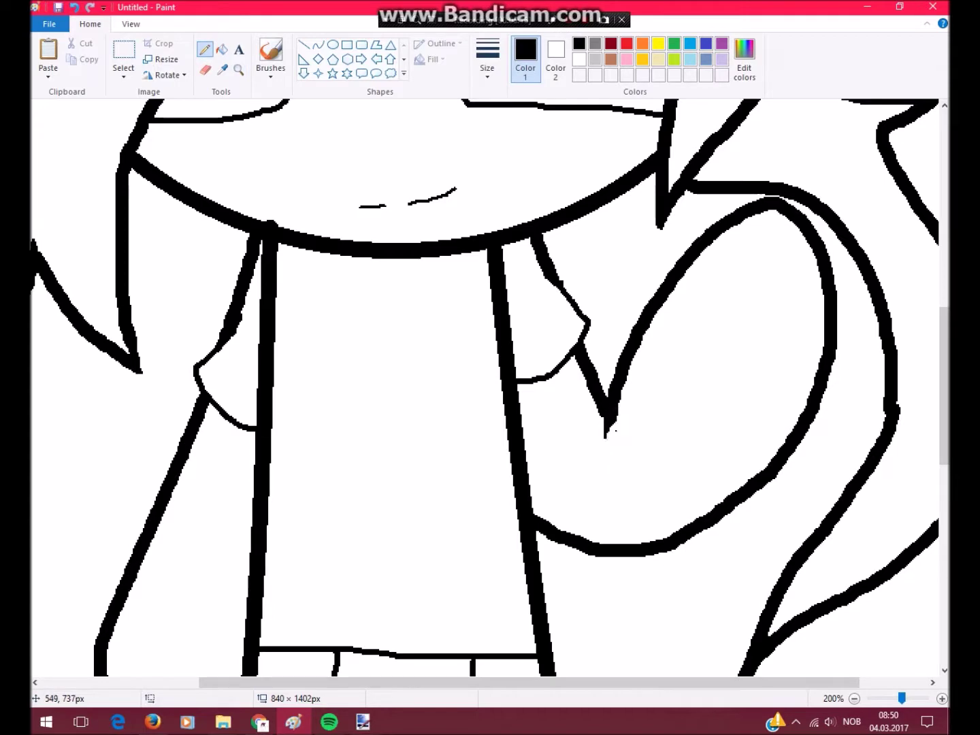
key("ctrl+Page_Up")
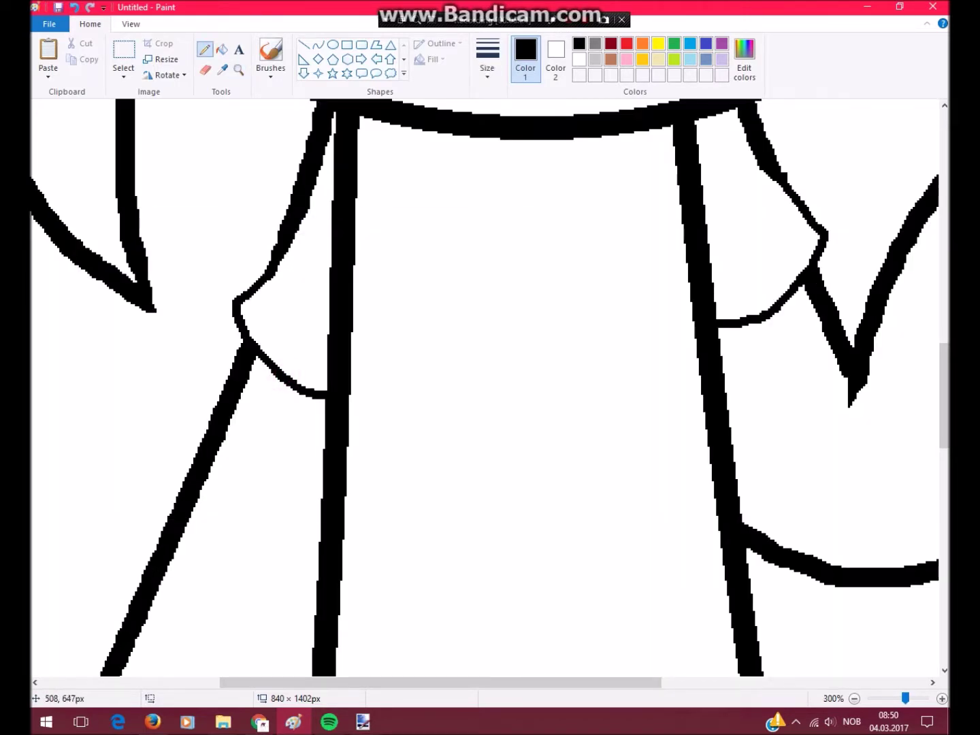
- Draw a shoe line across each lower leg and a short seam above the gap between the legs
left_click(237, 69)
right_click(260, 230)
right_click(260, 230)
left_click(360, 572)
mouse_move(273, 457)
left_mouse_down()
mouse_move(381, 461)
mouse_move(205, 439)
left_mouse_up()
left_click_drag(632, 421, 466, 452)
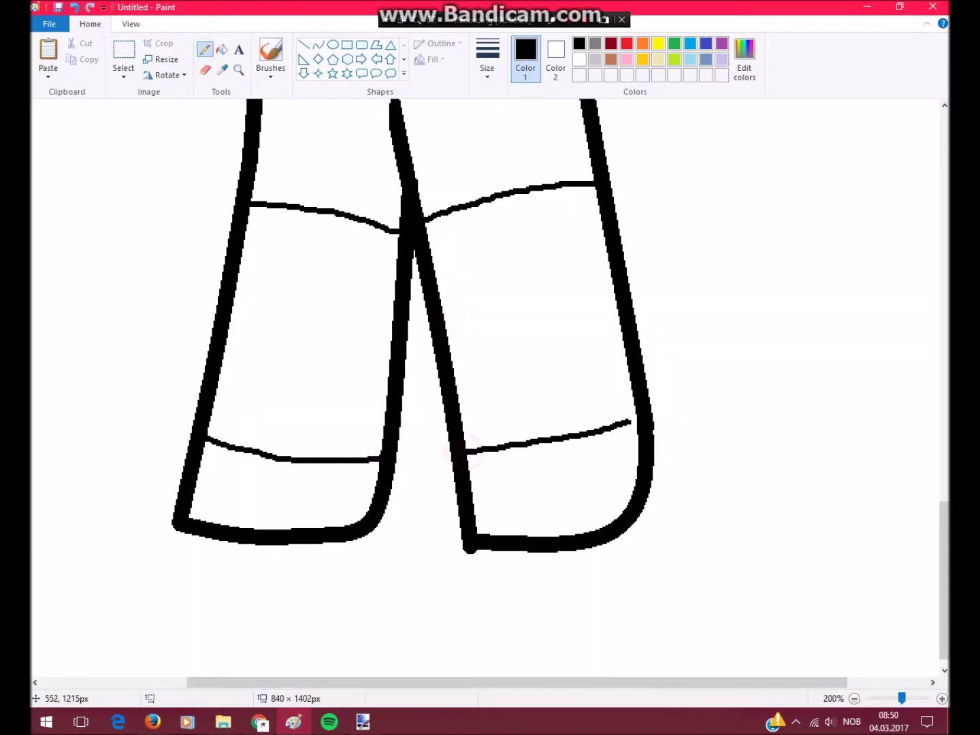
left_click(239, 69)
right_click(408, 341)
left_click(414, 384)
scroll(476, 381, "down", 2)
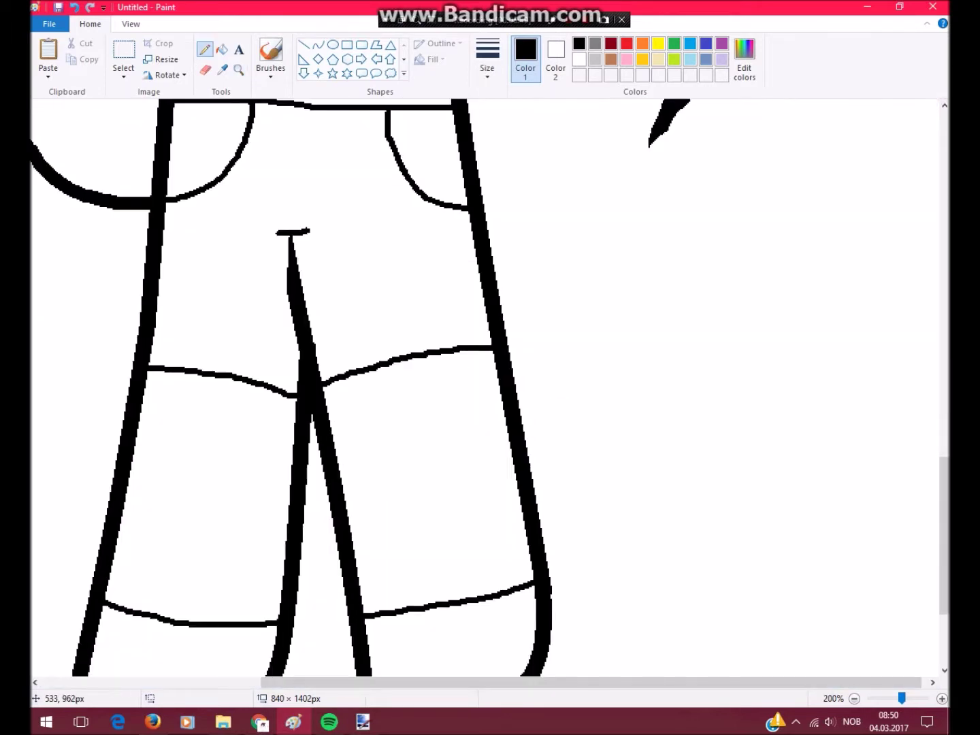
- Draw a bushy tail with pointed tufts from the right hip down beside the leg
left_click(238, 68)
right_click(408, 340)
left_click_drag(534, 330, 606, 539)
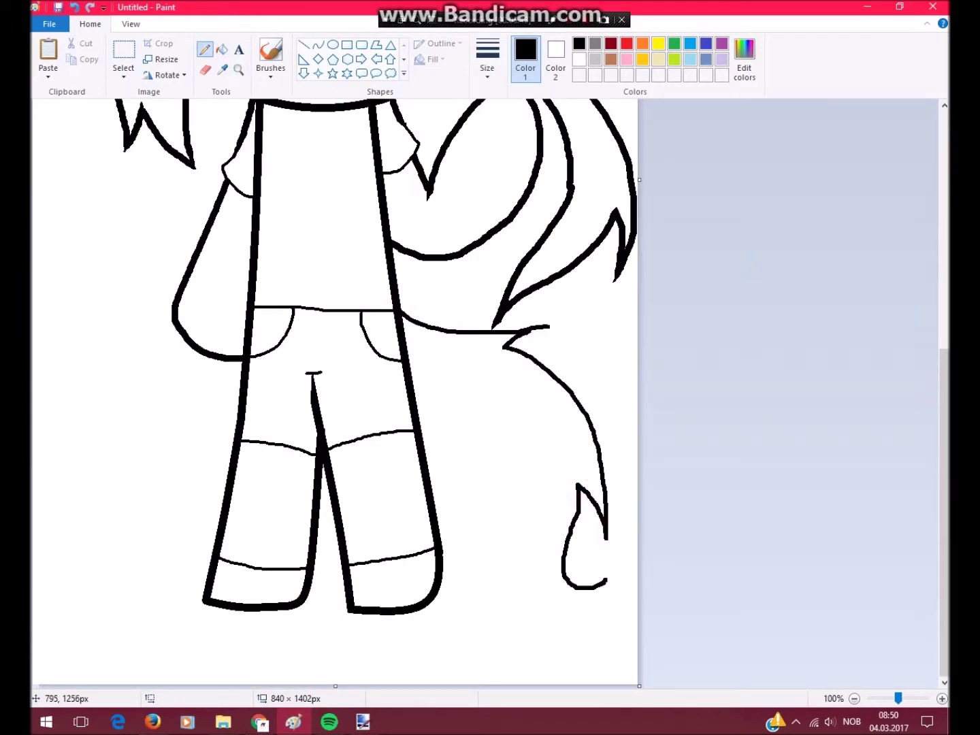
left_click(238, 69)
left_click(490, 372)
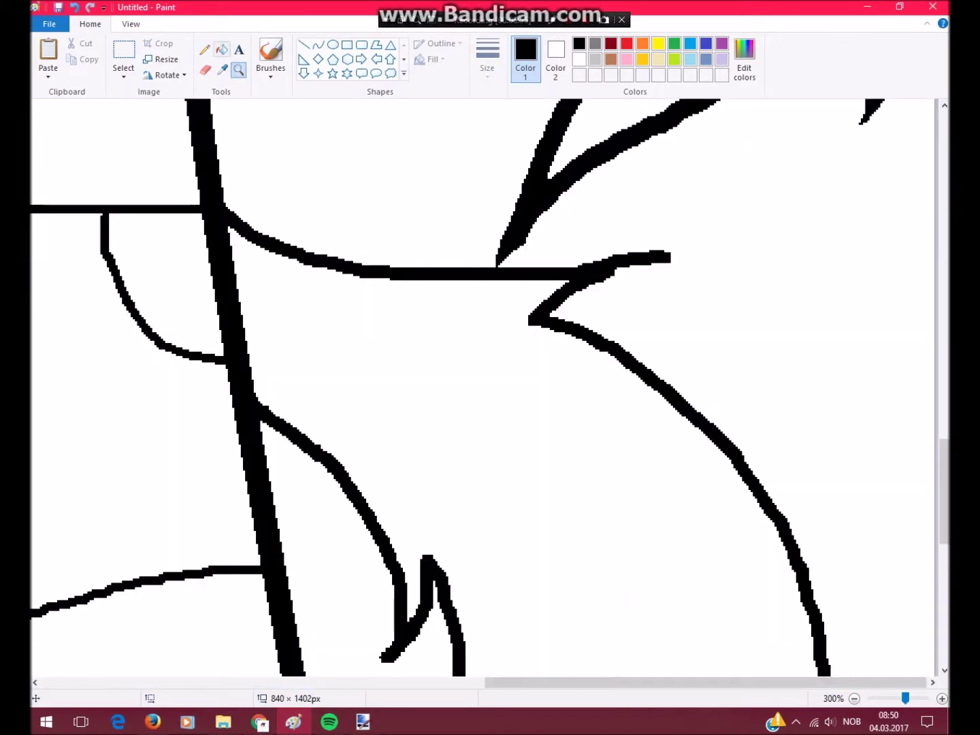
scroll(666, 253, "down", 6)
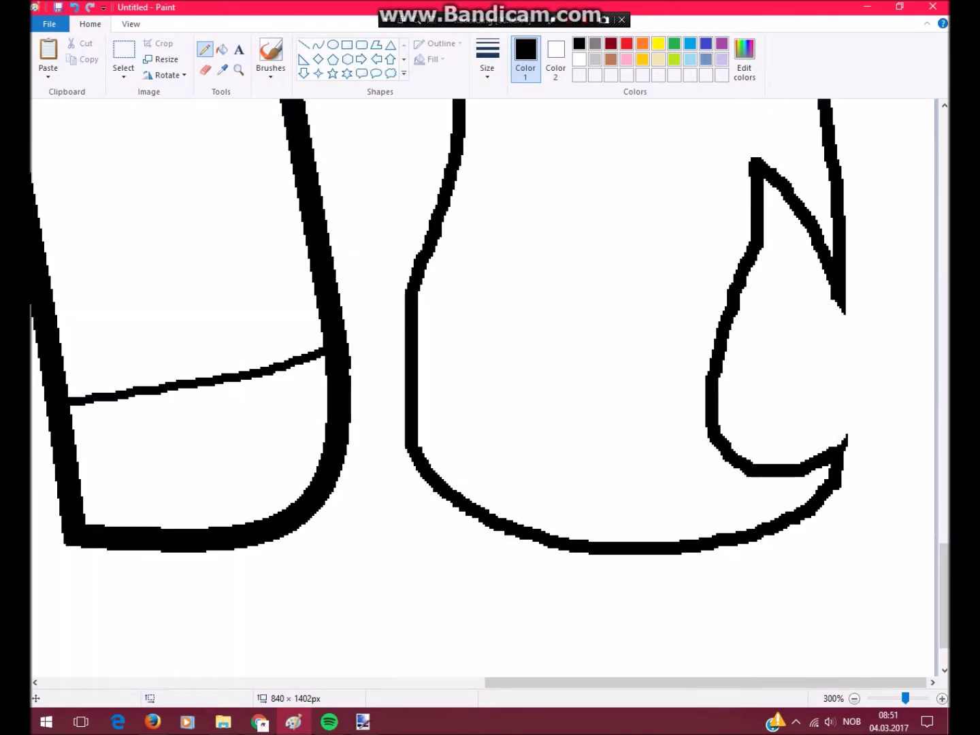
scroll(226, 307, "down", 2)
- Mix a custom near-black colour and fill the hair and ponytail with it
left_click(222, 49)
left_click(744, 62)
left_click(643, 383)
left_click(356, 456)
left_click(272, 156)
- Fill the shirt and sleeves with red and the face and arms with brown
scroll(542, 379, "down", 5)
left_click(626, 43)
left_click(321, 225)
scroll(340, 340, "up", 3)
left_click(610, 58)
left_click(243, 405)
- Fill the shorts and their pockets with dark red
scroll(339, 408, "down", 4)
left_click(610, 43)
left_click(274, 319)
- Define a custom dark red (red 136, green 0, blue 23) and fill both shoes with it
left_click(745, 61)
left_click(512, 266)
left_click(615, 265)
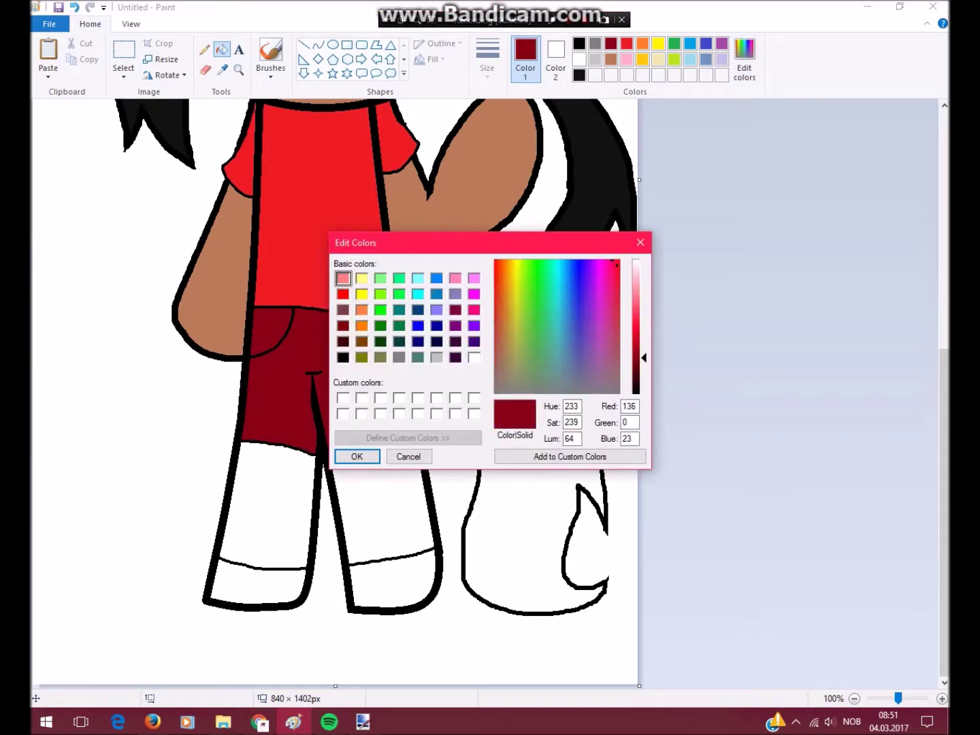
left_click(357, 456)
left_click(254, 584)
left_click(396, 585)
- Fill both bare lower legs with the same brown as the arms
left_click(610, 58)
left_click(266, 503)
left_click(381, 504)
scroll(339, 374, "up", 6)
scroll(340, 375, "down", 6)
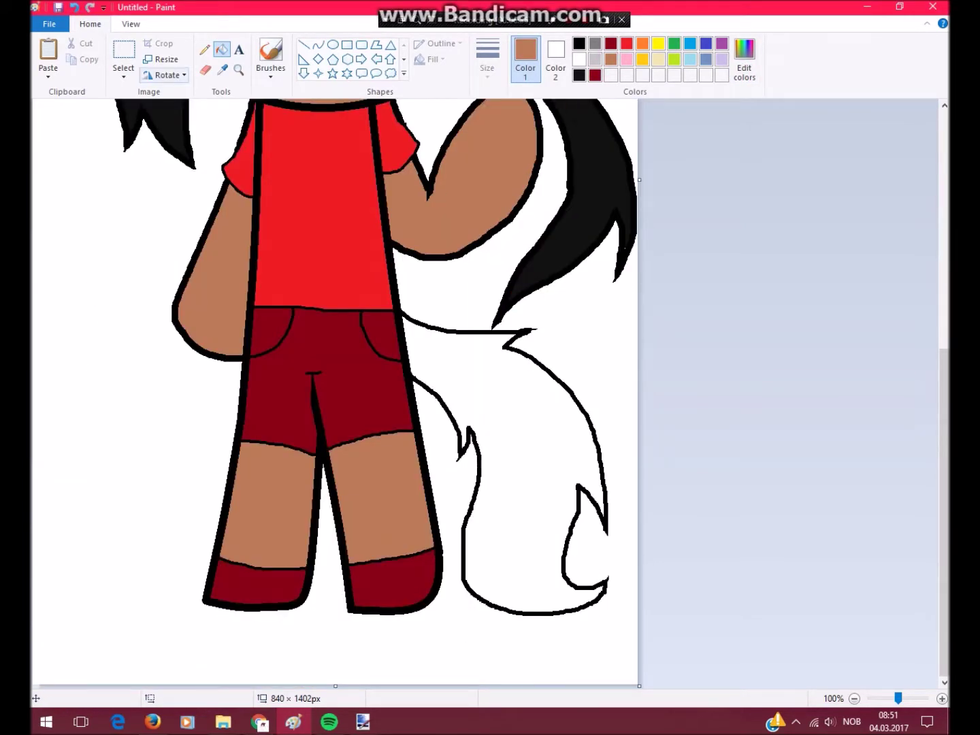
- Draw a marking line on the tail with the Pencil
left_click(239, 70)
left_click(334, 449)
left_click(205, 49)
scroll(707, 327, "down", 3)
mouse_move(708, 199)
left_mouse_down()
mouse_move(744, 406)
mouse_move(859, 593)
left_mouse_up()
- Draw a long drooping ear with a jagged tuft on the left side of the hair, using the Pencil in black
scroll(476, 407, "up", 10)
left_click(239, 70)
right_click(408, 306)
left_click(205, 50)
left_click(487, 60)
left_click(521, 179)
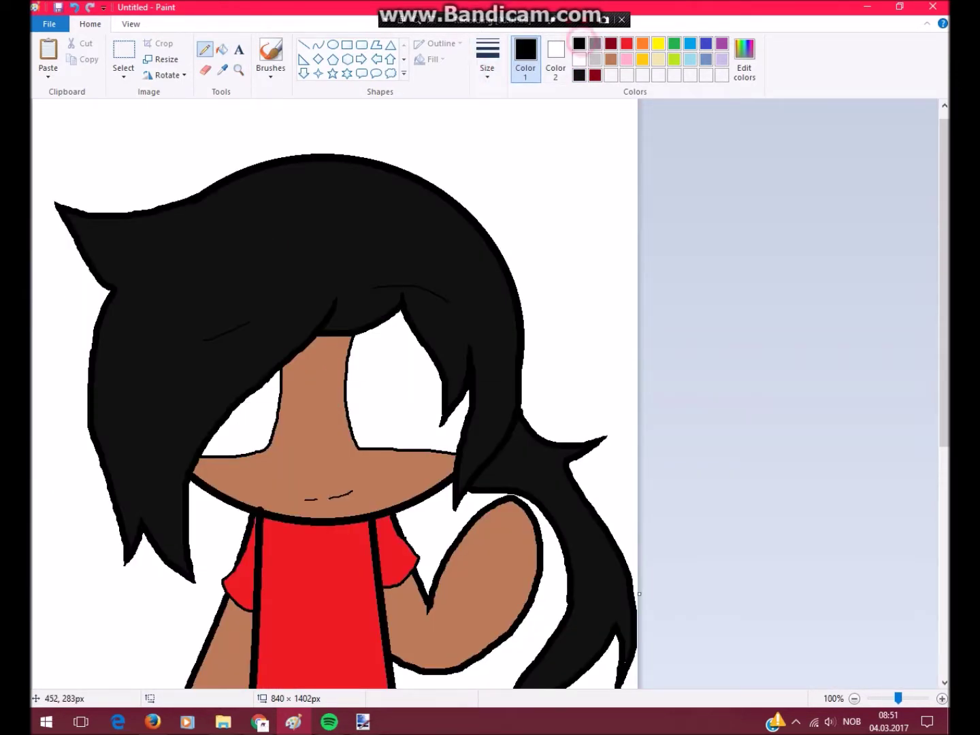
scroll(334, 393, "down", 3)
left_click_drag(85, 260, 47, 604)
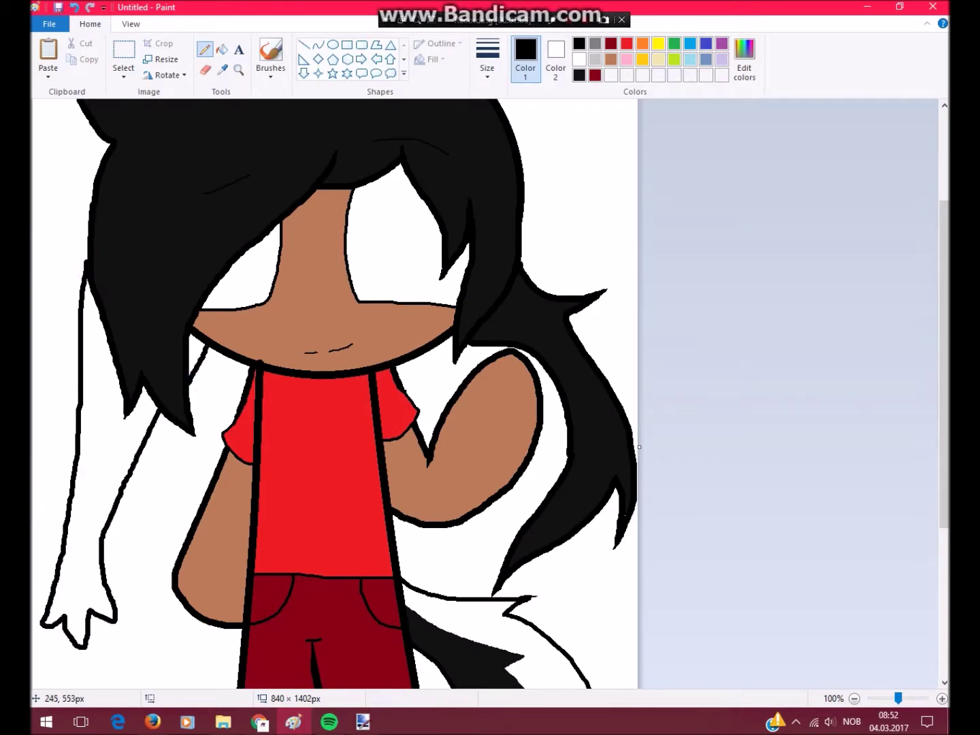
- Outline the second long ear on the right side, curving behind the hair, ponytail and raised arm
scroll(334, 394, "up", 3)
scroll(505, 419, "down", 3)
left_click_drag(436, 403, 418, 426)
- Draw the inner-ear line of the drooping left ear, fill the inner ear with pink and its tuft with near-black
scroll(418, 426, "up", 3)
scroll(204, 408, "down", 3)
left_click_drag(107, 344, 94, 519)
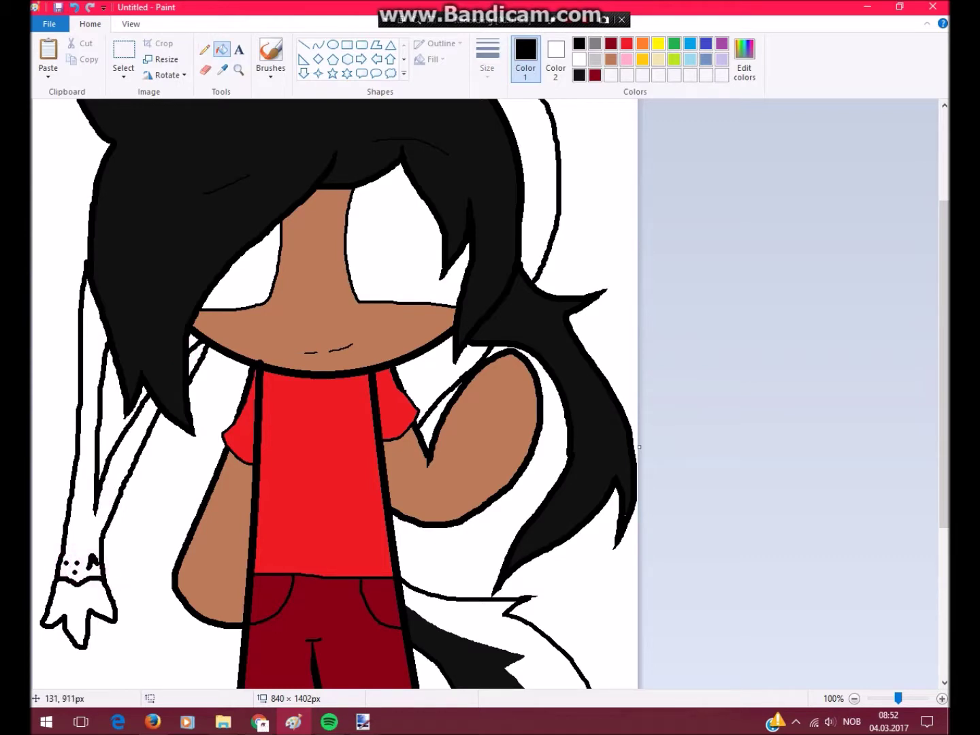
left_click(90, 599)
left_click(123, 422)
- Draw the second ear's inner line beside the hair and its pointed inner edge below the chin in black
left_click(238, 70)
left_click(340, 252)
left_click(204, 49)
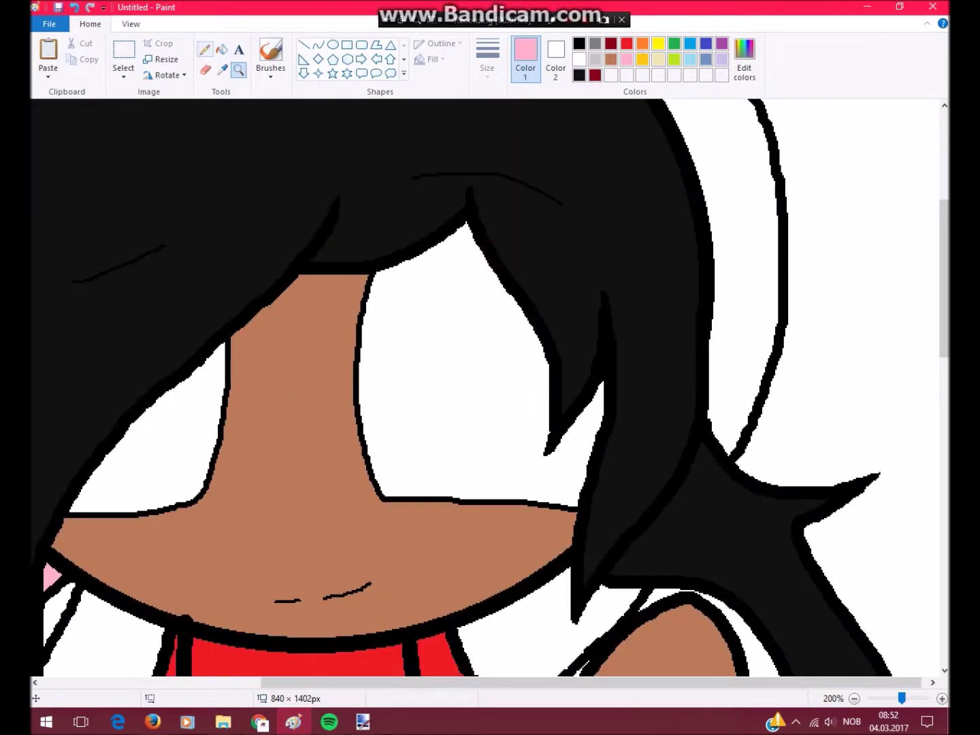
left_click(579, 44)
scroll(477, 409, "down", 5)
left_click_drag(575, 305, 487, 408)
key("ctrl+z")
left_click_drag(571, 298, 491, 383)
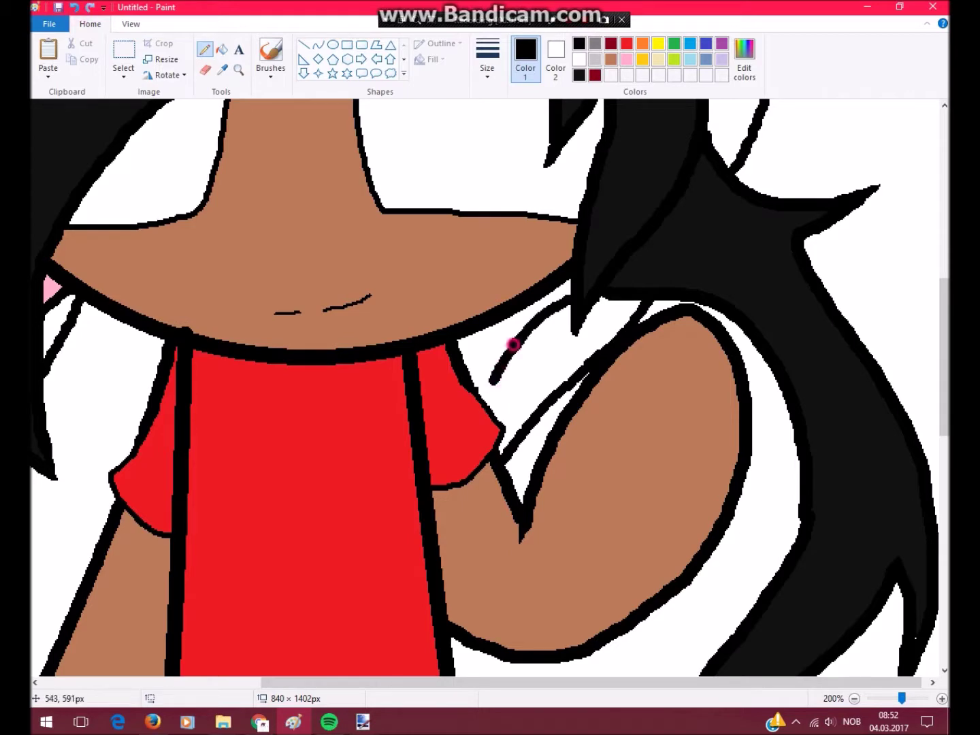
scroll(708, 559, "up", 6)
left_click_drag(731, 506, 708, 559)
left_click(313, 243)
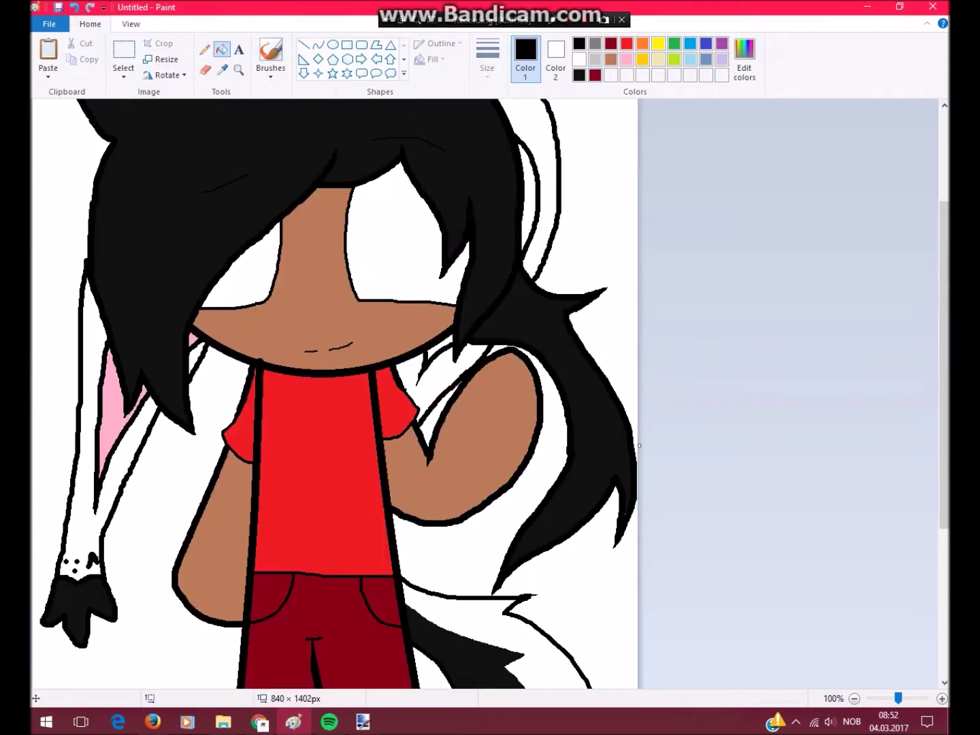
- Define two custom dark browns and assign them as Color 1 and Color 2
left_click(238, 70)
right_click(138, 291)
left_click(138, 291)
left_click(611, 59)
left_click(744, 59)
left_click(348, 453)
right_click(340, 340)
left_click(556, 58)
left_click(626, 75)
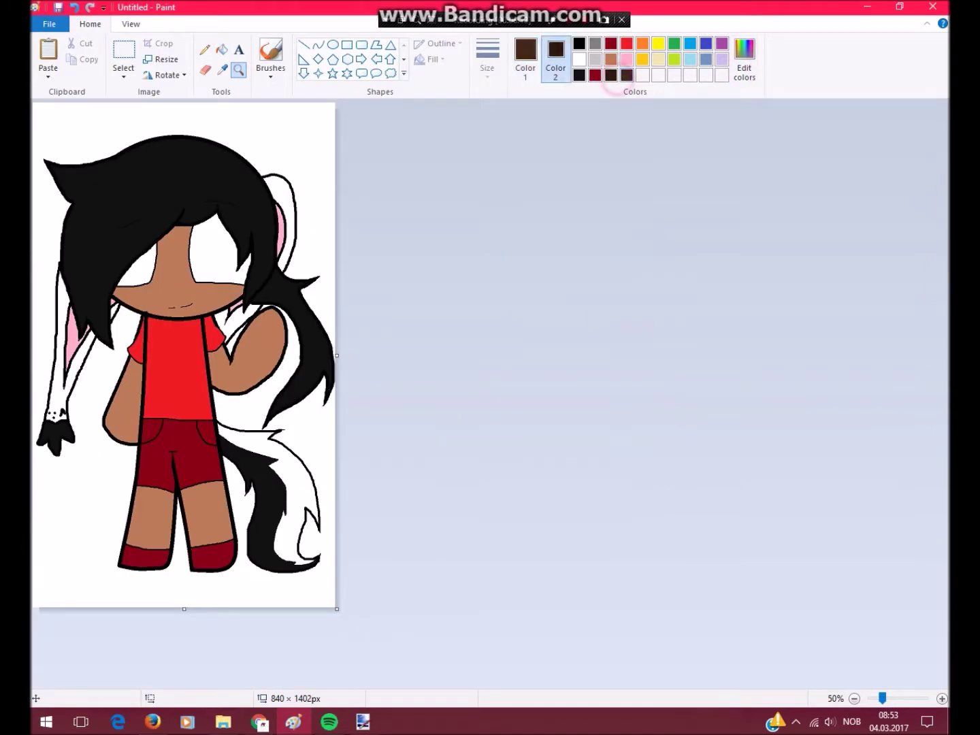
- Draw a filled dark brown oval iris over each eye, the right one slightly larger
left_click(333, 44)
right_click(213, 235)
key("Escape")
left_click_drag(182, 206, 254, 295)
left_click_drag(117, 221, 181, 296)
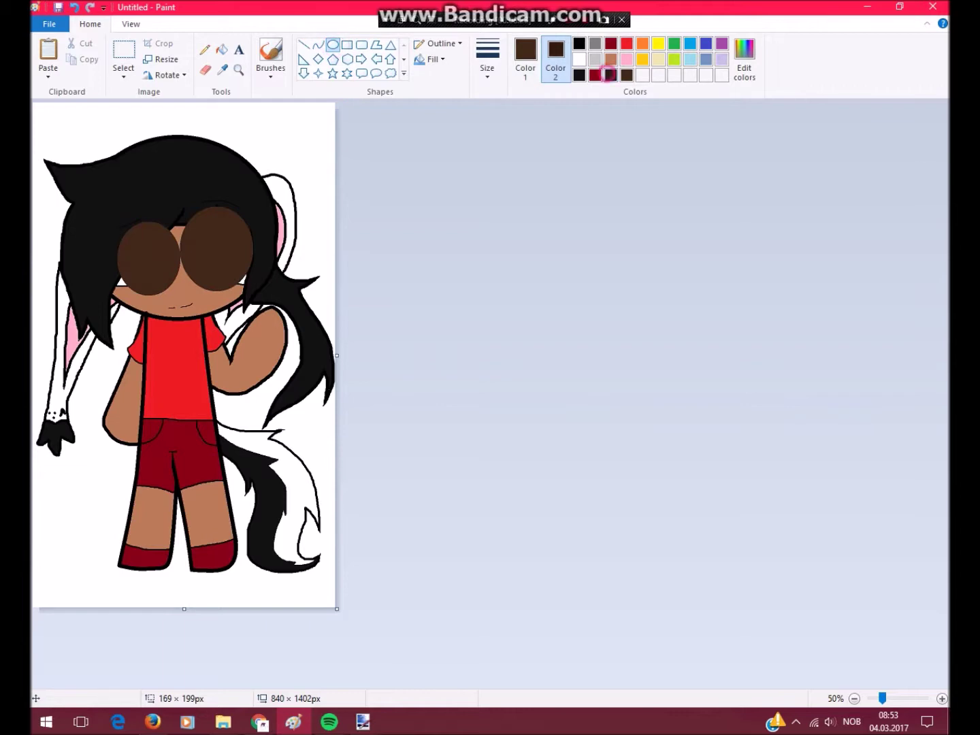
- Draw a smaller, darker brown filled oval inside each iris
left_click(525, 58)
left_click_drag(192, 216, 247, 284)
left_click_drag(129, 229, 170, 285)
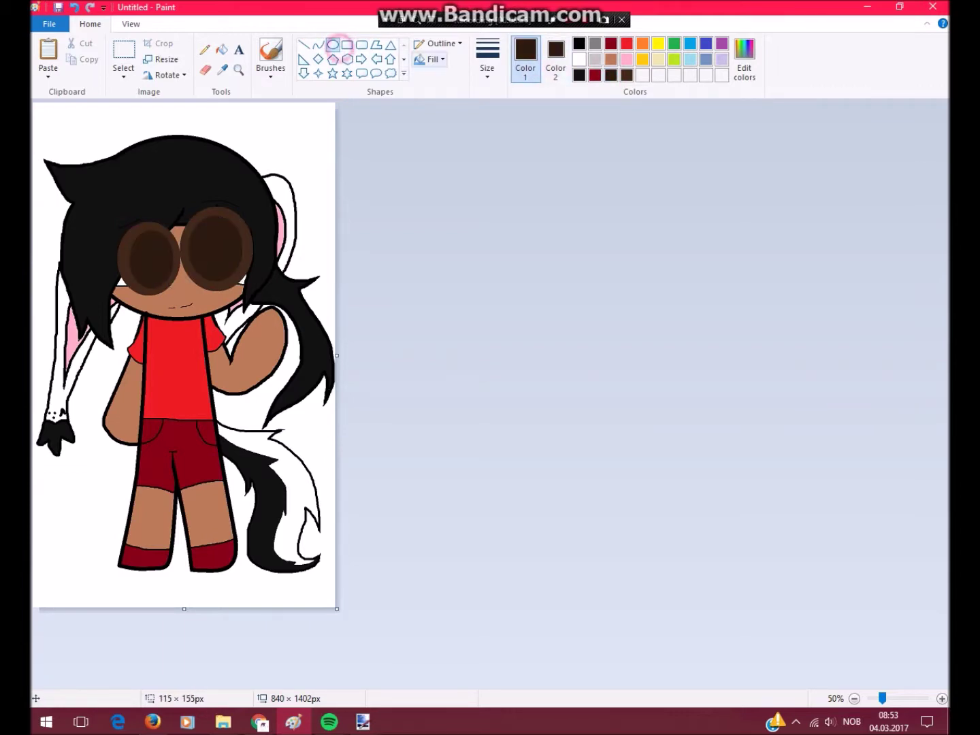
- Set both Color 1 and Color 2 to white
left_click(579, 60)
left_click(555, 58)
left_click(580, 60)
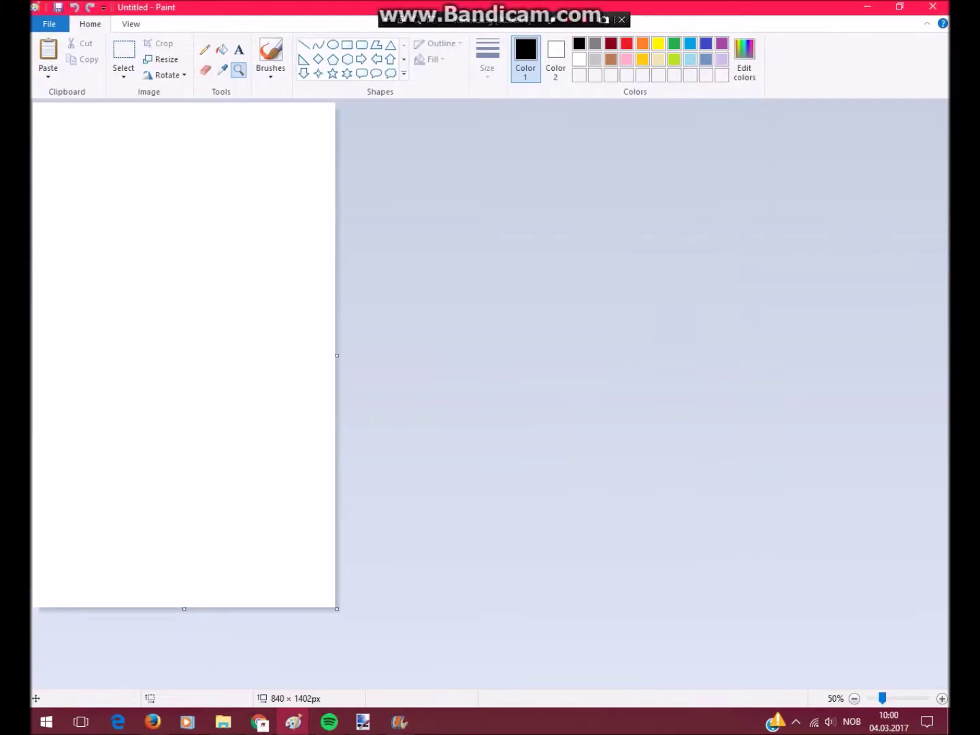
- Draw a large thick black oval for the head on the upper half of the blank canvas and adjust its position
left_click(332, 44)
left_click(488, 58)
left_click(487, 155)
left_click_drag(64, 133, 273, 315)
left_click_drag(205, 273, 218, 278)
- Draw a curve from the head down to the foot for the right side of the body and bend it slightly
left_click(239, 69)
left_click(182, 395)
left_click(318, 45)
mouse_move(390, 219)
left_mouse_down()
mouse_move(380, 313)
mouse_move(450, 591)
left_mouse_up()
left_click_drag(417, 320, 403, 314)
- Draw the inner edges of both legs and the rounded bottom of the right foot with the Curve tool
left_click(318, 45)
mouse_move(292, 488)
left_mouse_down()
mouse_move(328, 379)
mouse_move(229, 662)
left_mouse_up()
left_click_drag(312, 412, 368, 608)
mouse_move(322, 540)
left_mouse_down()
mouse_move(326, 506)
mouse_move(324, 524)
left_mouse_up()
left_click(317, 44)
left_click_drag(454, 597, 375, 608)
- Draw curves for the torso's left side, the left leg's outer edge and the bottom of the left foot
mouse_move(229, 368)
left_mouse_down()
mouse_move(286, 109)
mouse_move(290, 116)
left_mouse_up()
scroll(231, 518, "up", 2)
scroll(231, 519, "down", 2)
left_click(318, 44)
mouse_move(231, 371)
left_mouse_down()
mouse_move(168, 587)
mouse_move(180, 596)
mouse_move(150, 648)
mouse_move(170, 624)
left_mouse_up()
mouse_move(248, 608)
left_mouse_down()
mouse_move(171, 594)
mouse_move(247, 603)
mouse_move(217, 605)
mouse_move(226, 595)
mouse_move(215, 597)
left_mouse_up()
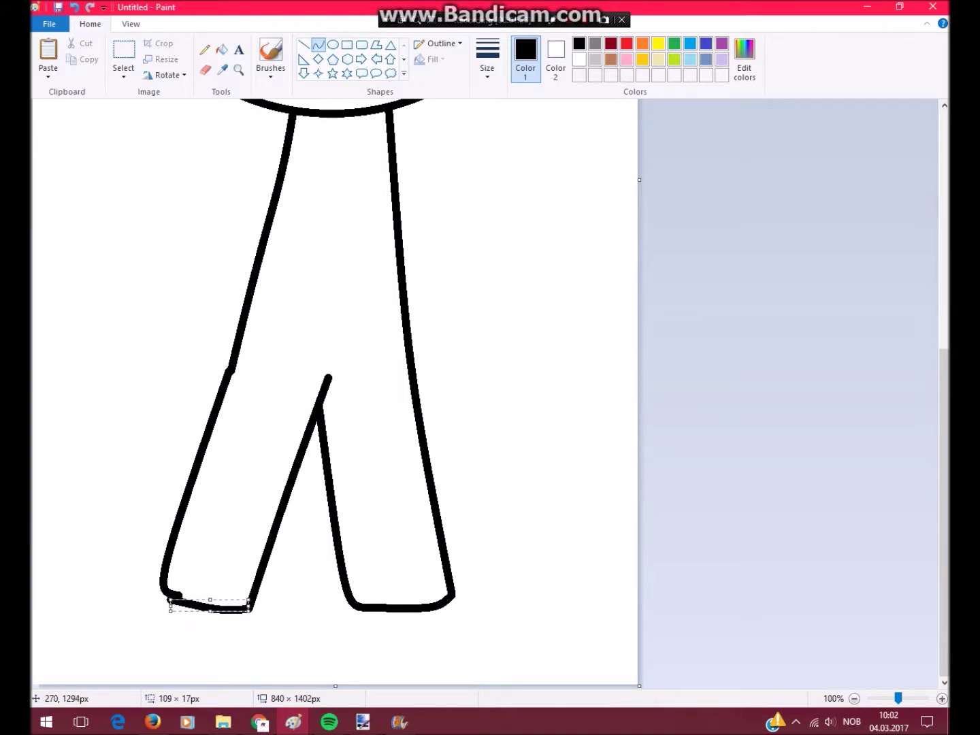
- Clean up the left foot's outer corner and trim the top of the crotch line to a sharp point
scroll(225, 510, "up", 2)
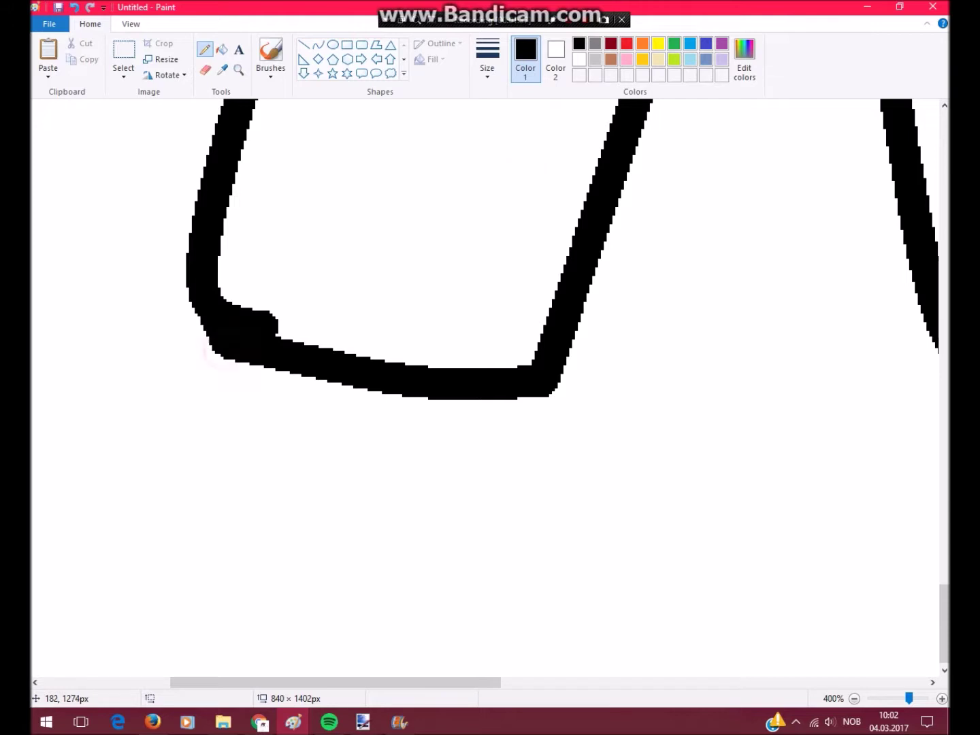
mouse_move(278, 331)
left_mouse_down()
mouse_move(259, 315)
mouse_move(239, 355)
left_mouse_up()
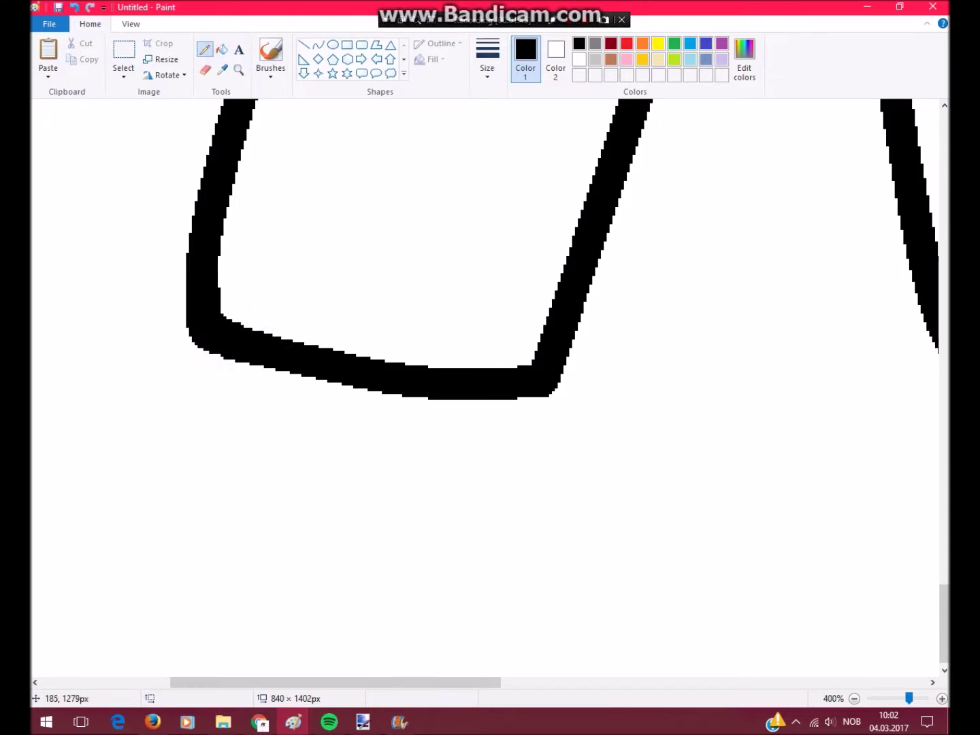
scroll(490, 389, "down", 3)
scroll(490, 388, "up", 2)
left_click(303, 45)
left_click_drag(551, 361, 586, 330)
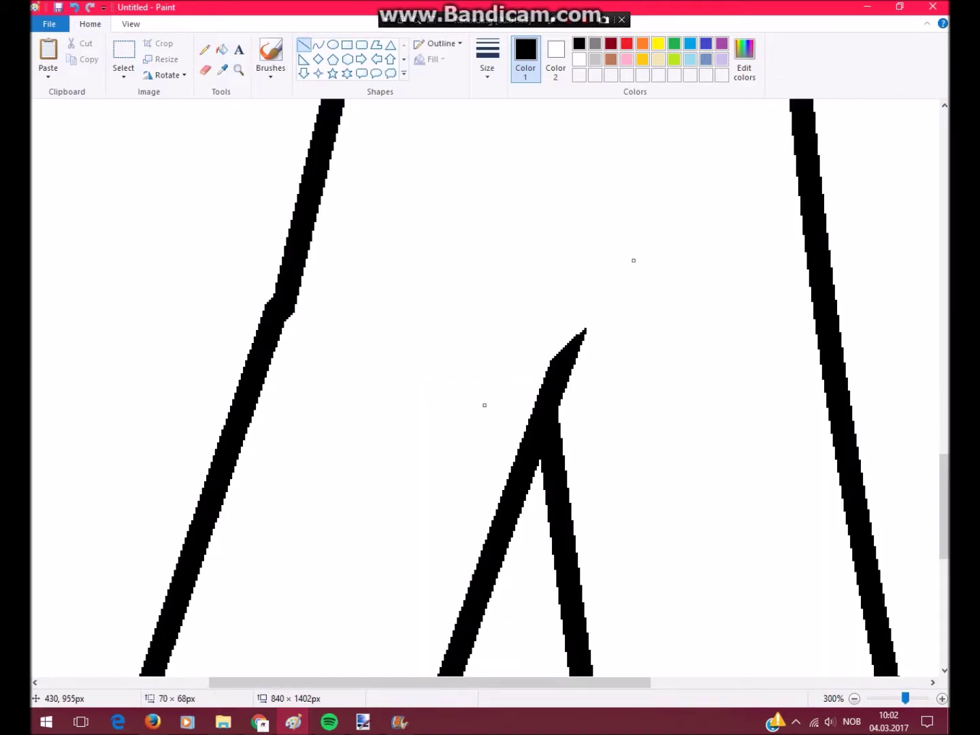
- Try a short, bent left arm beside the torso with the Pencil
left_click(238, 68)
scroll(504, 411, "down", 2)
left_click(296, 356)
left_click(205, 49)
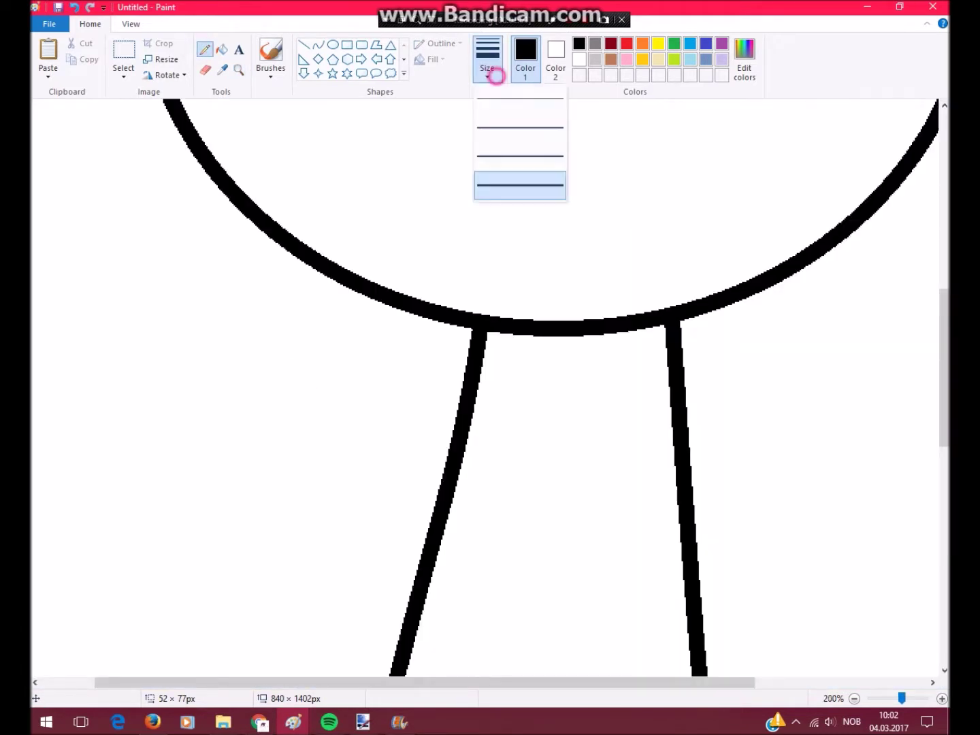
scroll(491, 388, "down", 2)
left_click_drag(394, 156, 433, 374)
- Try a long right arm hanging beside the torso, and undo both arms
left_click(238, 68)
scroll(384, 422, "down", 1)
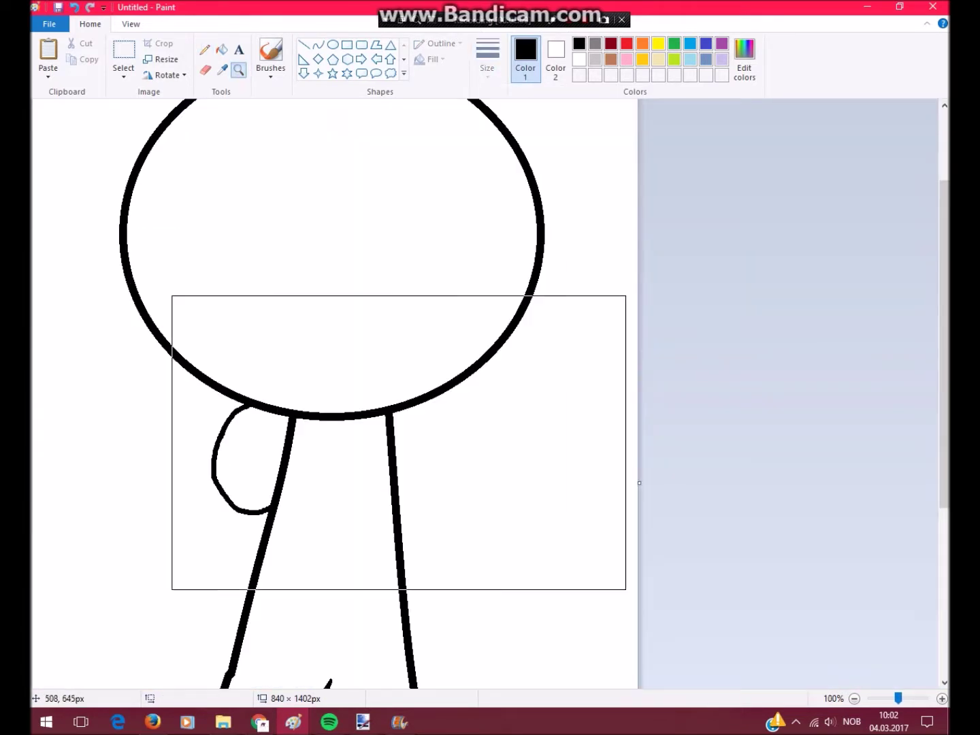
left_click(385, 423)
left_click_drag(500, 172, 525, 653)
scroll(490, 388, "up", 3)
scroll(490, 389, "down", 2)
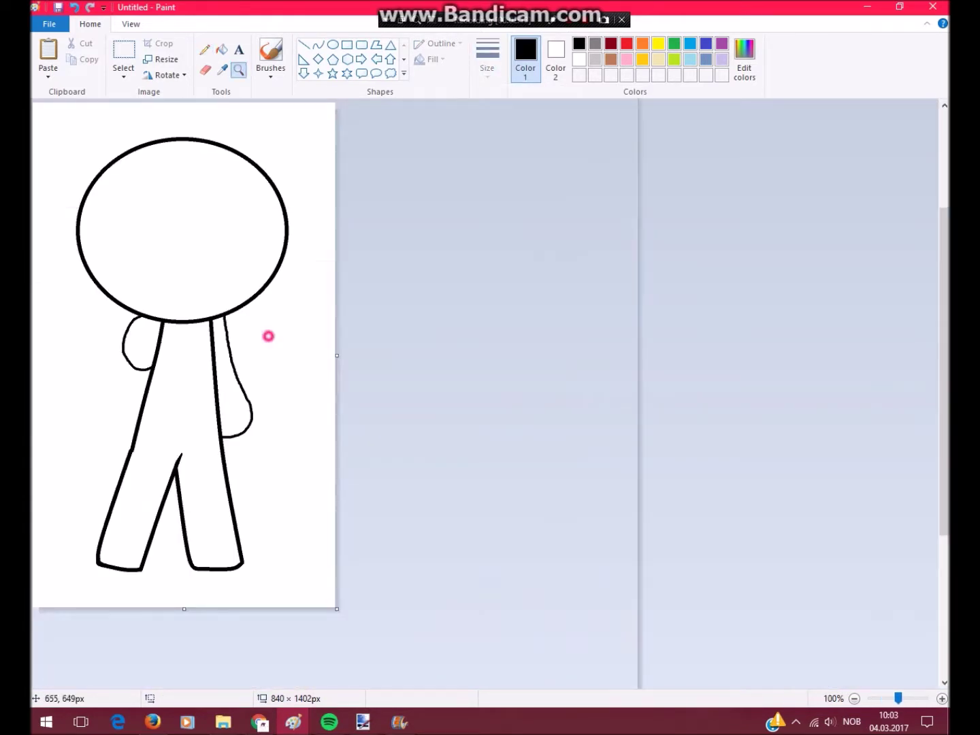
scroll(267, 335, "up", 1)
key("ctrl+z")
key("ctrl+z")
- Draw two long rounded arms angled outward from below the head on both sides of the torso
mouse_move(265, 215)
left_mouse_down()
mouse_move(110, 401)
mouse_move(225, 380)
left_mouse_up()
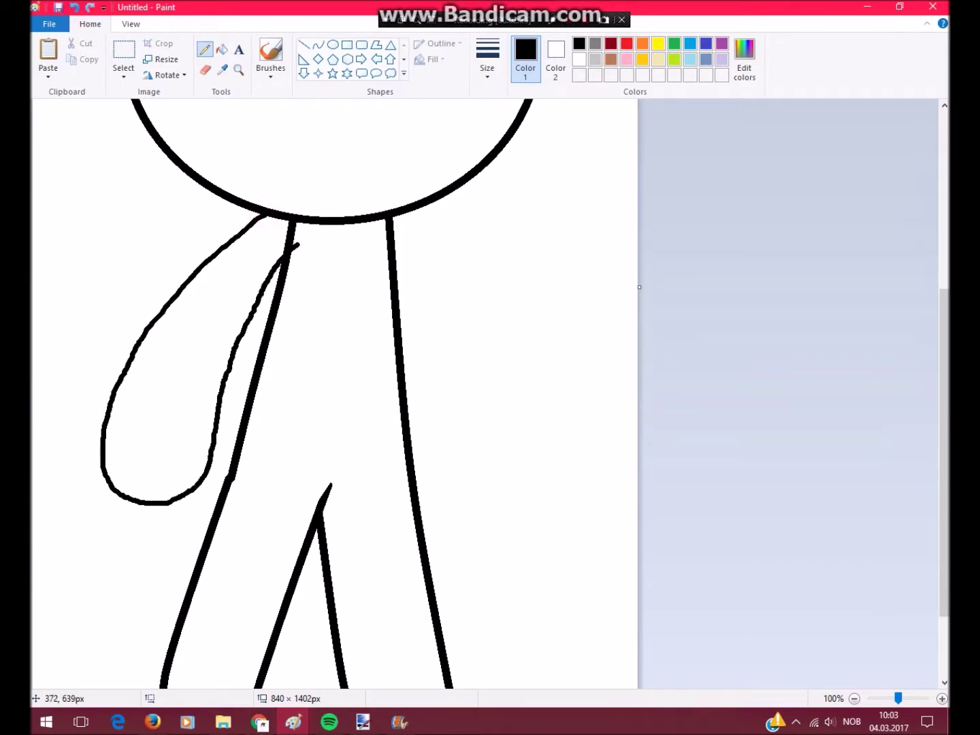
mouse_move(408, 212)
left_mouse_down()
mouse_move(500, 371)
mouse_move(450, 505)
mouse_move(401, 327)
left_mouse_up()
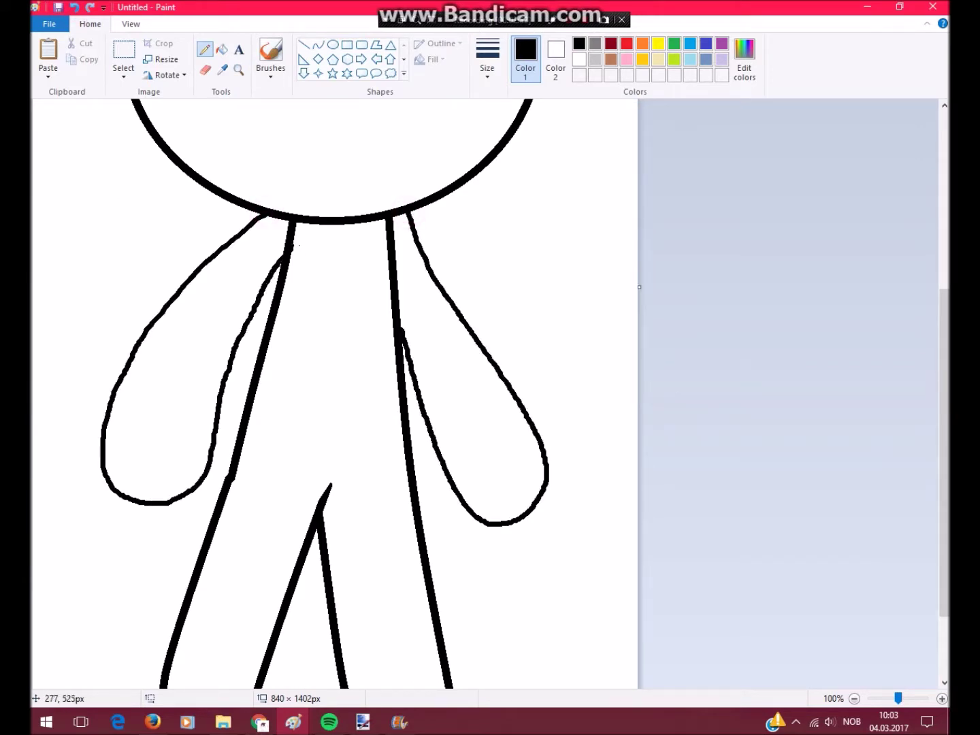
- Draw the pointed hair spike on the head's upper right side and the long outer strand curving down beside it
left_click(238, 69)
left_click(328, 261)
scroll(430, 349, "up", 5)
scroll(430, 349, "down", 2)
left_click(487, 58)
left_click(238, 69)
right_click(327, 306)
left_click_drag(477, 176, 565, 209)
scroll(566, 291, "down", 3)
mouse_move(565, 144)
left_mouse_down()
mouse_move(601, 192)
mouse_move(532, 355)
left_mouse_up()
- Draw the fringe across the face, with a long sweeping lock on the right and jagged points on the left
scroll(479, 311, "up", 3)
mouse_move(501, 477)
left_mouse_down()
mouse_move(512, 455)
mouse_move(337, 269)
left_mouse_up()
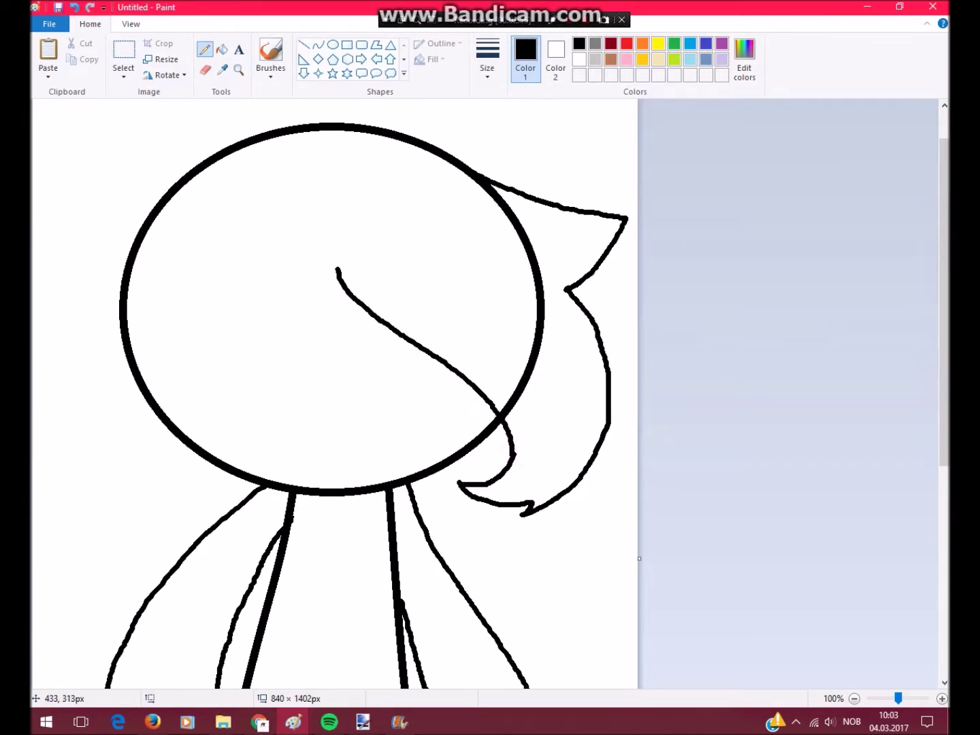
mouse_move(285, 333)
left_mouse_down()
mouse_move(196, 376)
mouse_move(180, 301)
mouse_move(196, 487)
mouse_move(155, 417)
left_mouse_up()
- Draw spiky hair tufts below the head, above the shoulder on each side
scroll(151, 271, "down", 3)
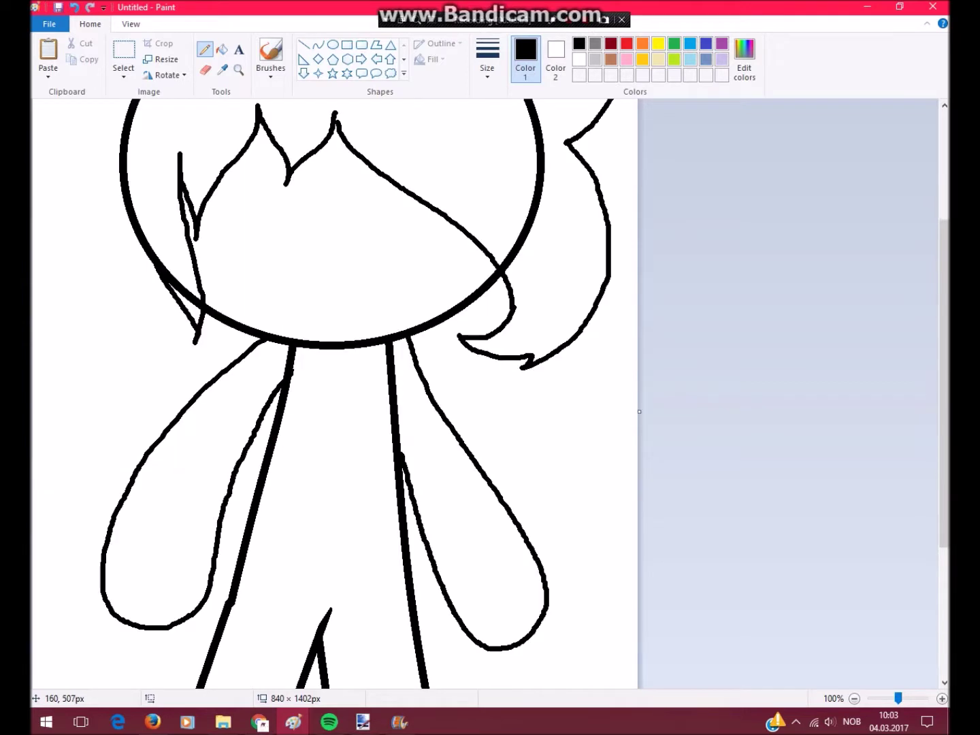
scroll(334, 394, "down", 3)
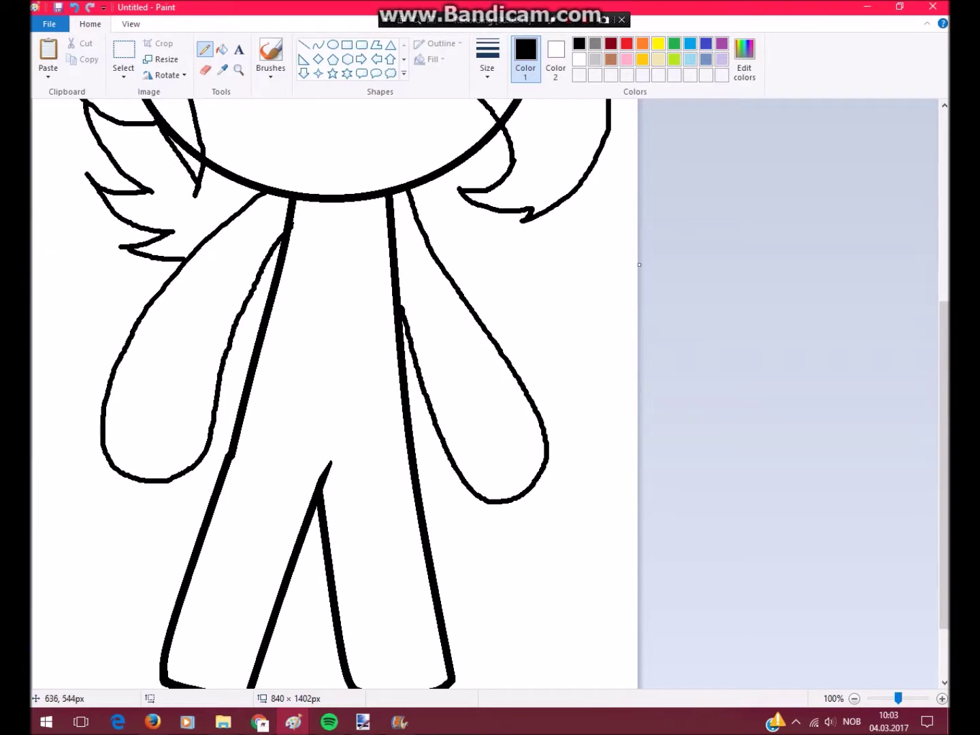
scroll(425, 226, "up", 6)
scroll(425, 226, "down", 3)
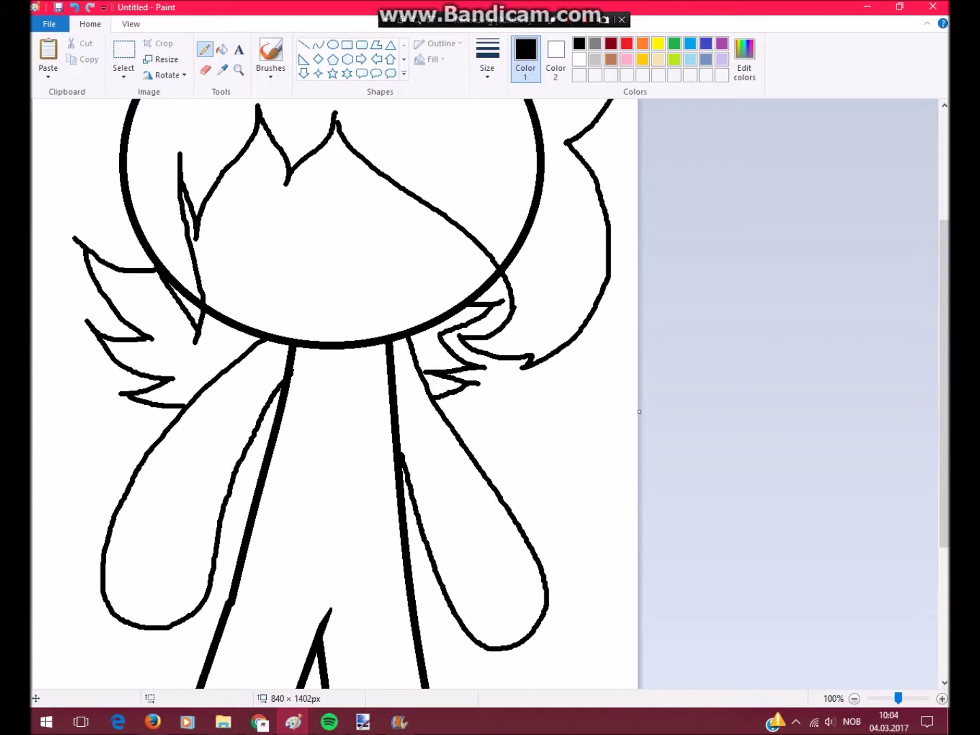
- Outline both eyes beneath the fringe with a thinner Pencil line
scroll(299, 273, "up", 1, "ctrl")
left_click_drag(339, 233, 145, 540)
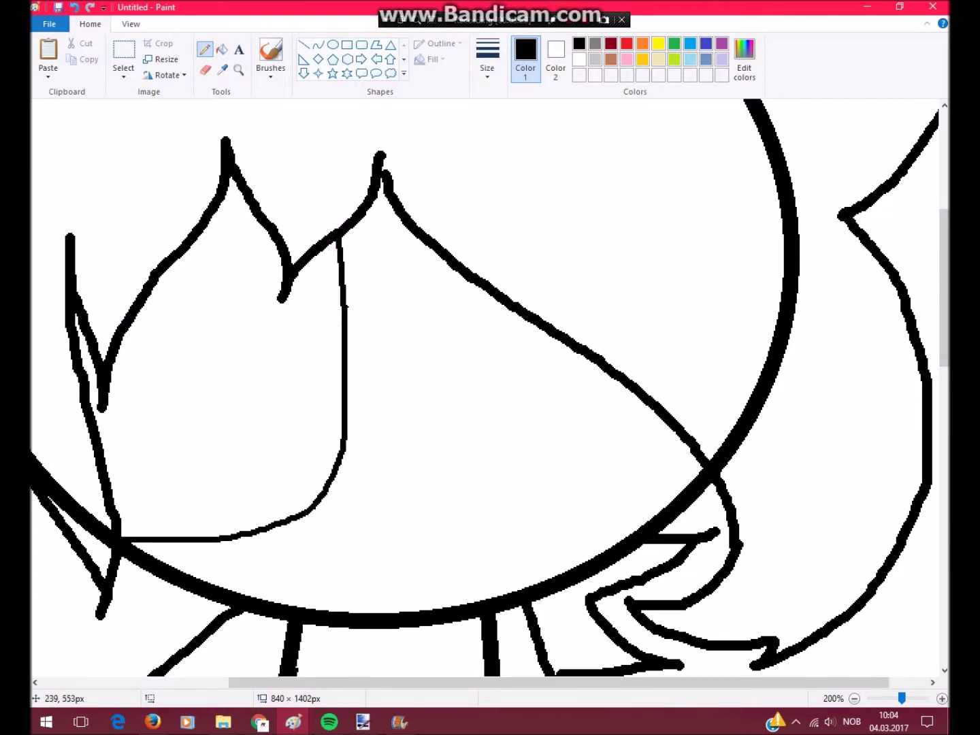
left_click_drag(475, 337, 701, 470)
- Draw a small open mouth with a tongue line near the bottom of the face
scroll(476, 340, "down", 6)
left_click(486, 68)
left_click(522, 185)
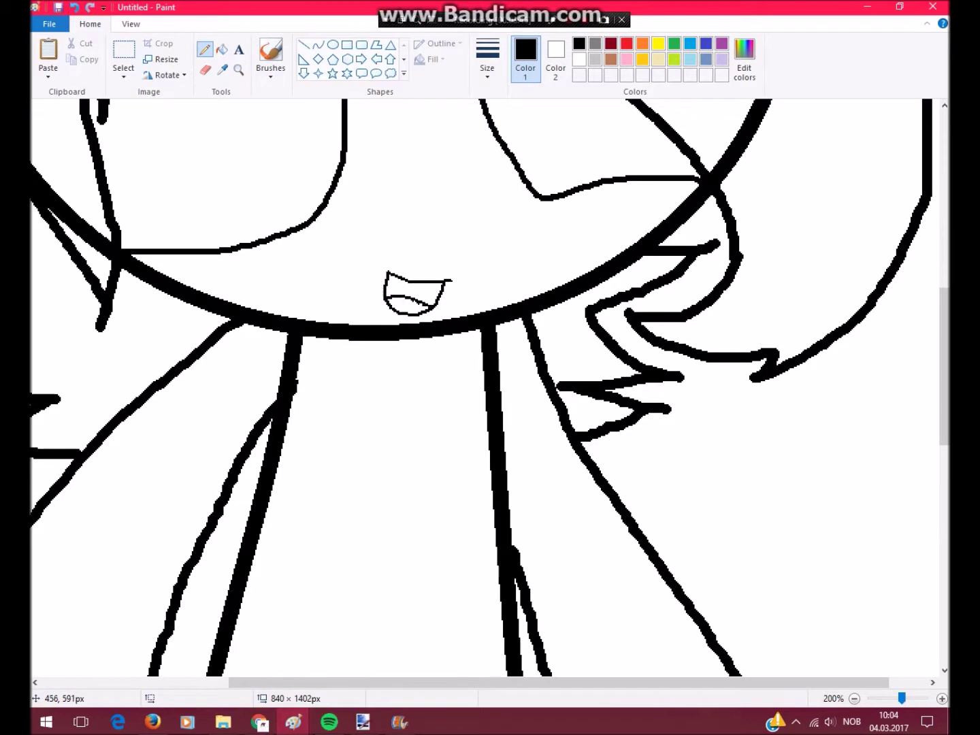
- Draw a short horizontal mark at the crotch and a two-line belt across the waist
scroll(490, 388, "up", 3)
left_click(239, 69)
right_click(349, 331)
left_click(349, 331)
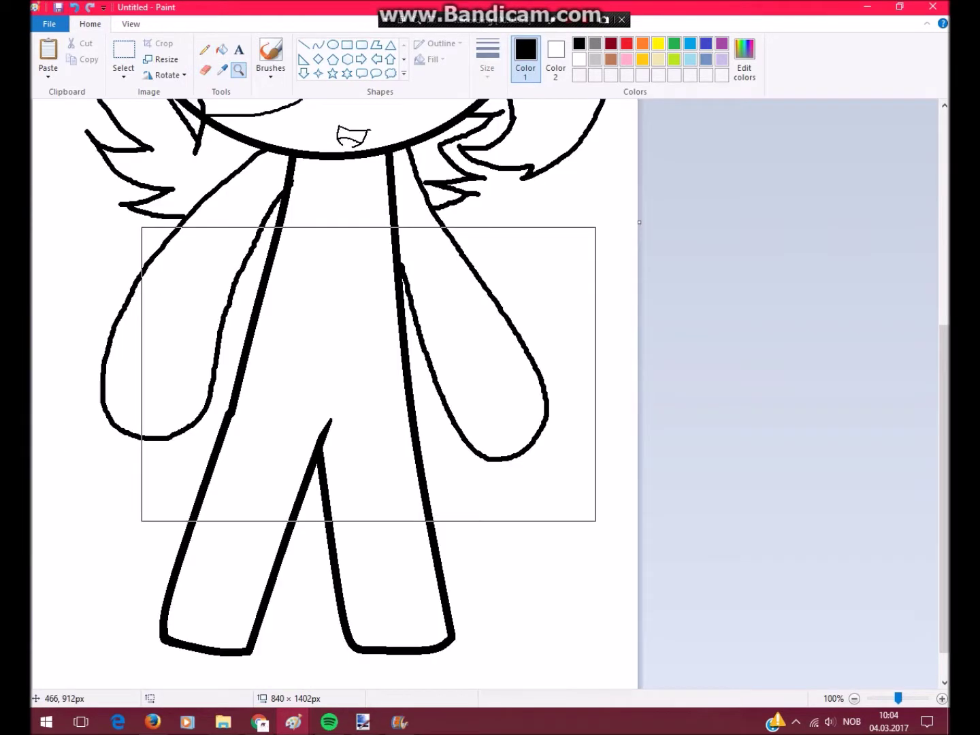
left_click(368, 374)
left_click_drag(387, 482, 443, 485)
left_click_drag(557, 392, 242, 373)
mouse_move(307, 412)
left_mouse_down()
mouse_move(228, 401)
mouse_move(399, 415)
left_mouse_up()
- Draw a double hem line across each thigh to form shorts
scroll(517, 416, "down", 1, "ctrl")
left_click_drag(361, 309, 187, 263)
left_click_drag(580, 281, 402, 307)
scroll(402, 308, "up", 1, "ctrl")
left_click_drag(576, 399, 399, 432)
left_click_drag(368, 433, 196, 380)
scroll(476, 388, "down", 5)
left_click(329, 723)
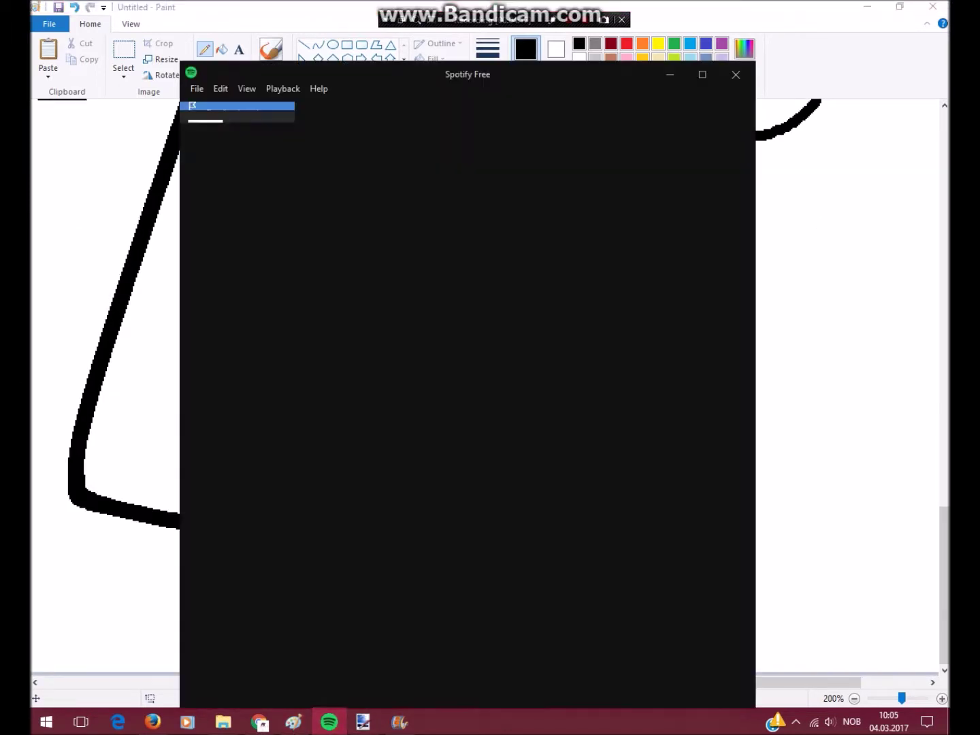
left_click(670, 74)
- Draw a boot-top line across each lower leg and an angular detail on the foot
left_click_drag(293, 358, 129, 300)
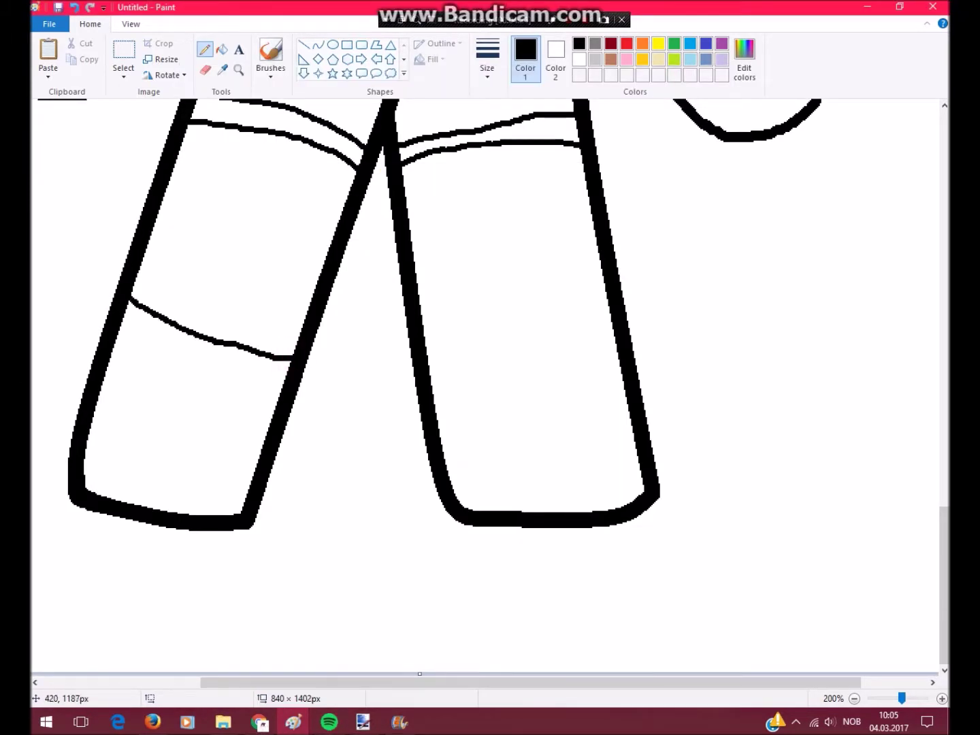
left_click_drag(616, 335, 429, 361)
left_click_drag(641, 454, 592, 511)
- Draw a sleeve hem line across each upper arm
scroll(224, 422, "down", 1, "ctrl")
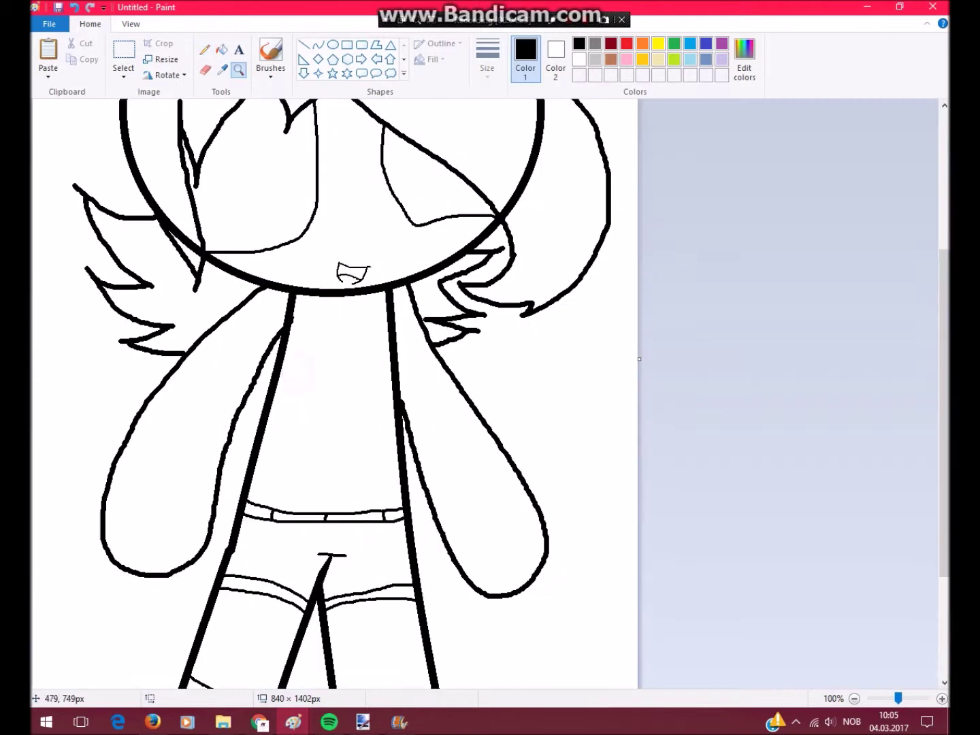
scroll(225, 422, "up", 1, "ctrl")
key("ctrl+z")
left_click_drag(178, 438, 31, 360)
left_click_drag(534, 446, 664, 407)
- Draw a small rounded strap with a button above the hem of each sleeve
scroll(408, 389, "left", 3)
left_click_drag(149, 373, 162, 316)
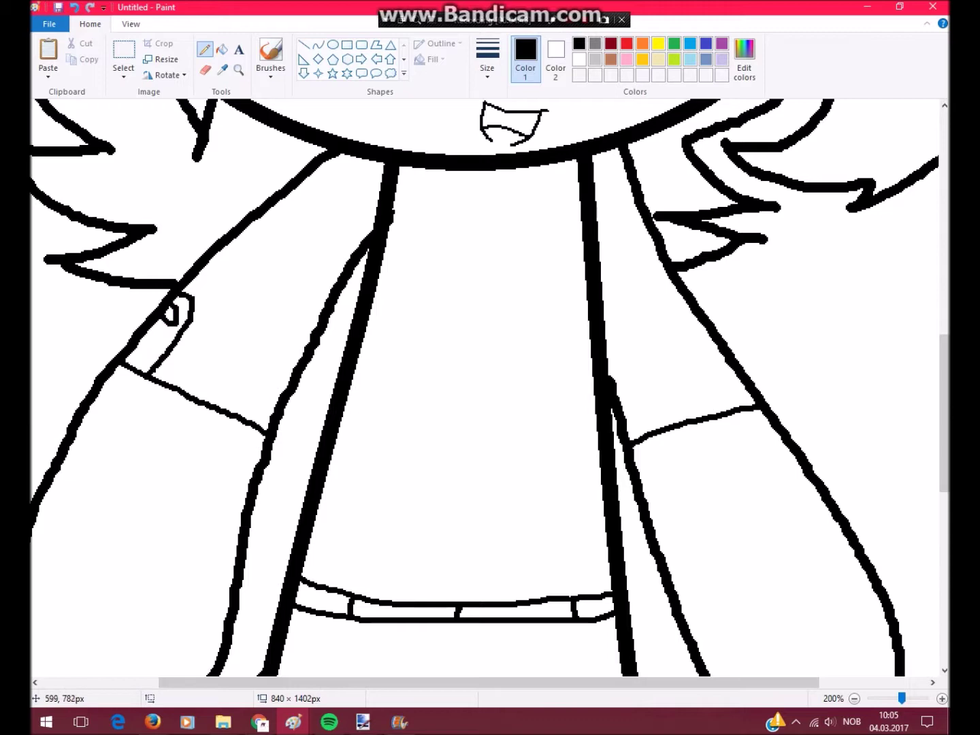
scroll(340, 395, "down", 1, "ctrl")
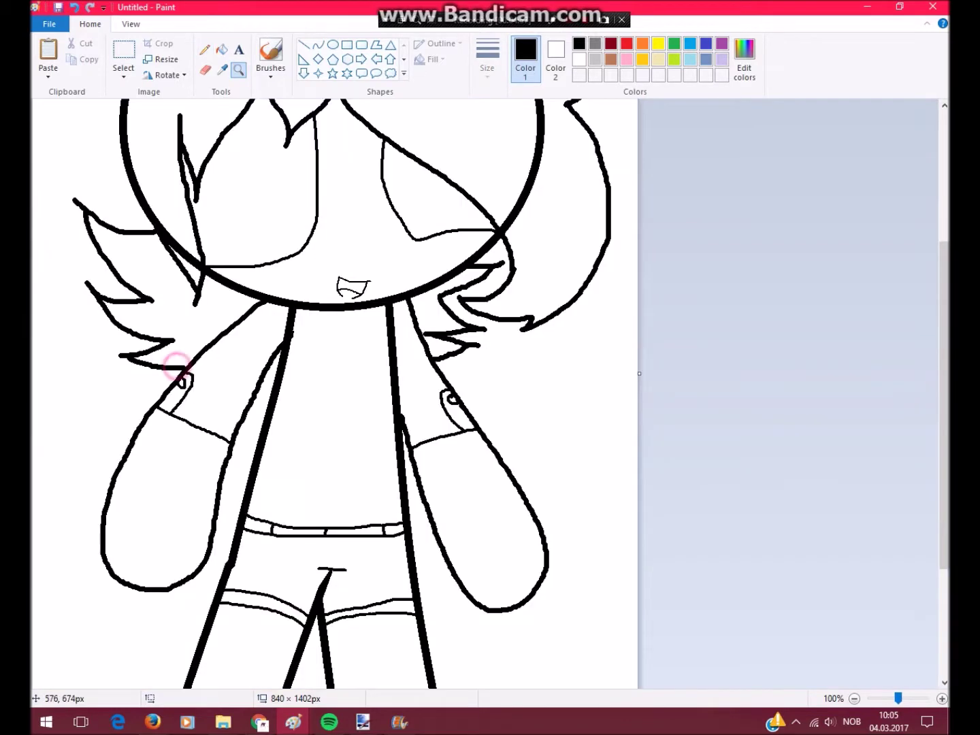
- Try a long line hanging down beside the left hair tufts, and undo it
scroll(340, 396, "up", 5)
left_click_drag(58, 299, 75, 572)
scroll(75, 572, "down", 4)
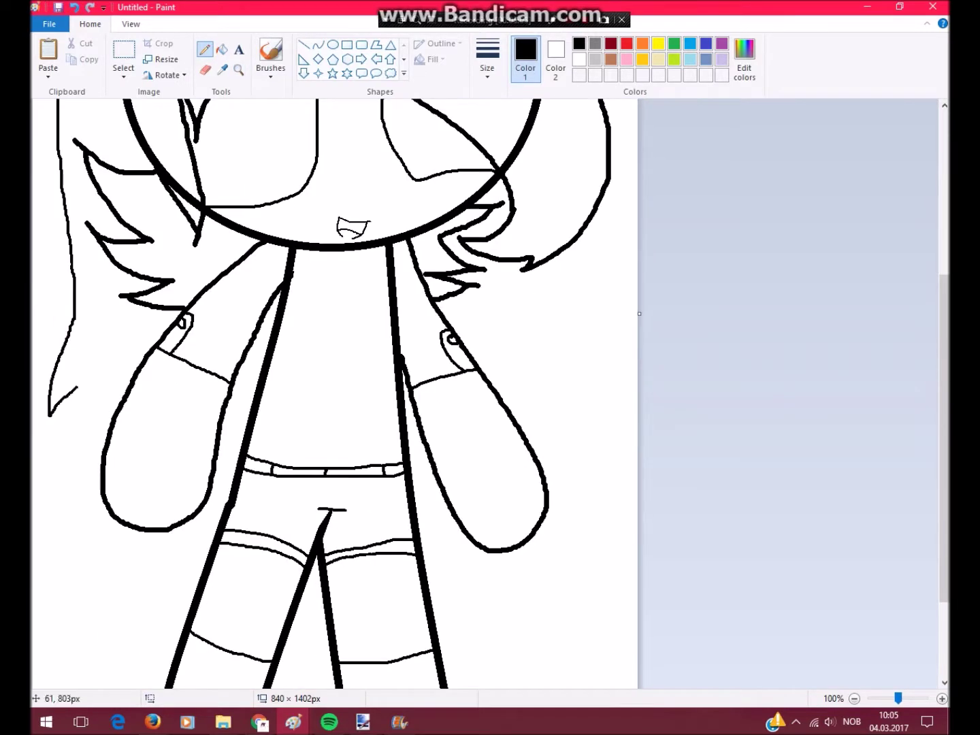
scroll(334, 394, "up", 4)
key("ctrl+z")
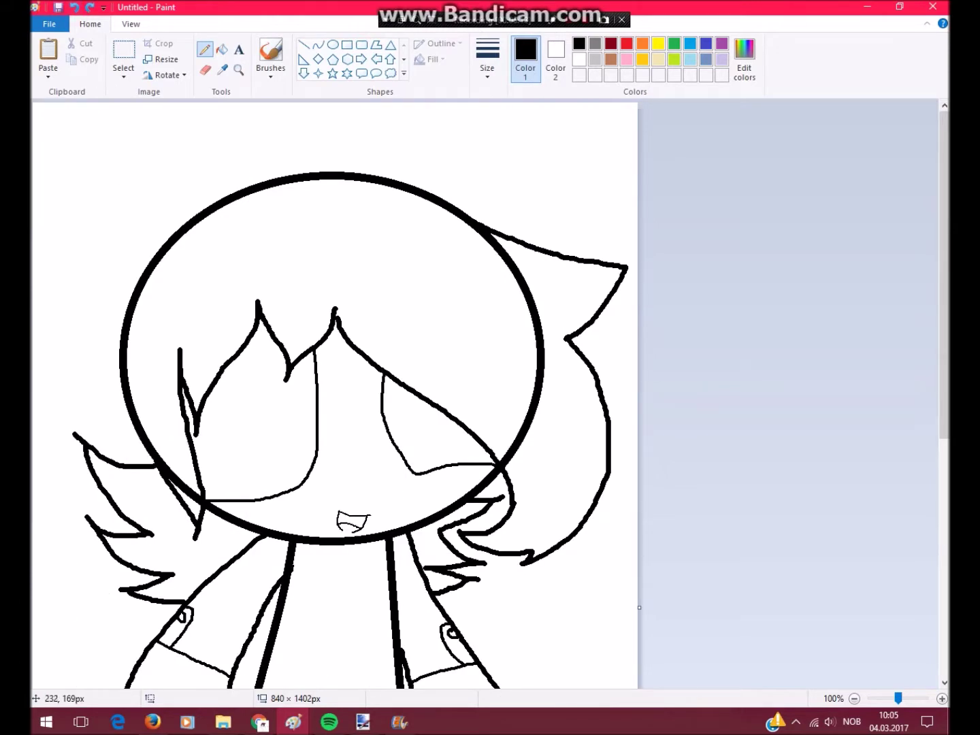
- Draw a long drooping ear from the head's upper left side, ending in a jagged tuft beside the arm
mouse_move(148, 188)
left_mouse_down()
mouse_move(90, 514)
mouse_move(56, 626)
left_mouse_up()
scroll(61, 451, "down", 2)
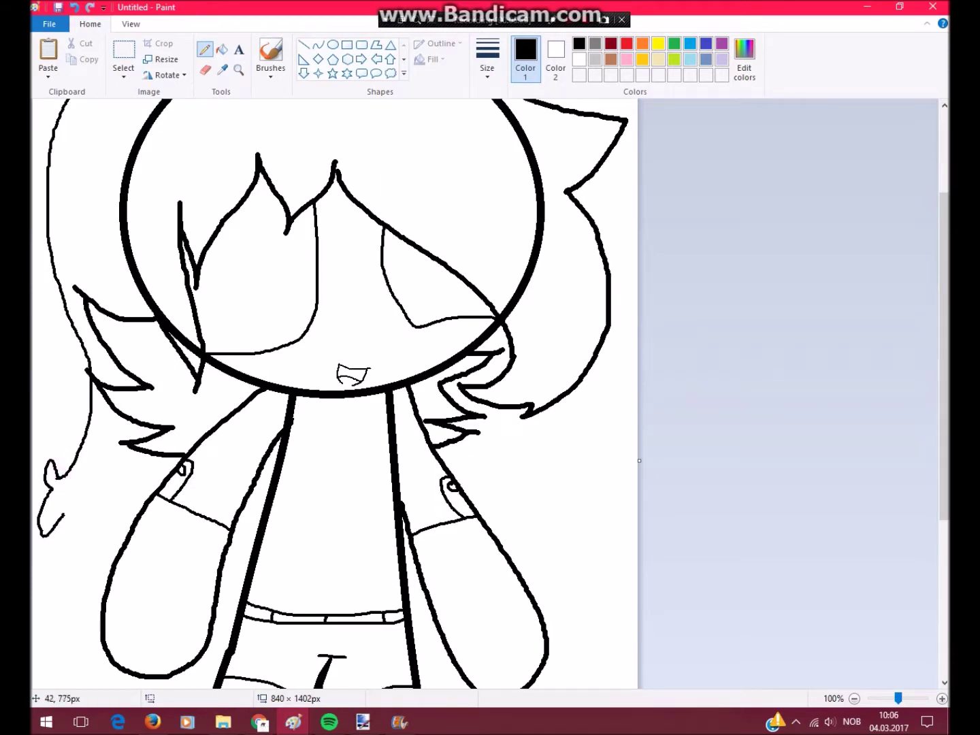
scroll(123, 436, "up", 2)
scroll(123, 436, "down", 1, "ctrl")
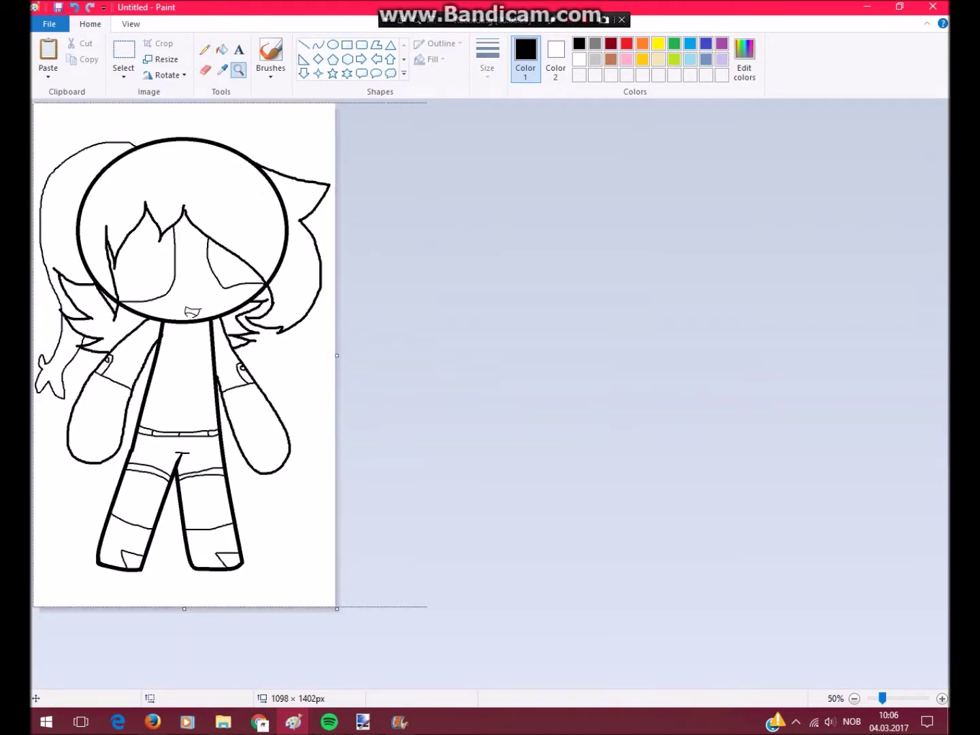
- Undo the drooping ear, then widen the canvas to 1044 px and shift the whole figure to the right
key("ctrl+z")
left_click_drag(337, 355, 408, 355)
left_click(123, 54)
left_click_drag(43, 115, 361, 598)
left_click_drag(280, 441, 311, 449)
- Outline a curled ear at the head's upper left and a long drooping ear at its upper right, both with jagged tips
scroll(182, 356, "up", 1, "ctrl")
left_click(205, 49)
left_click_drag(182, 357, 270, 119)
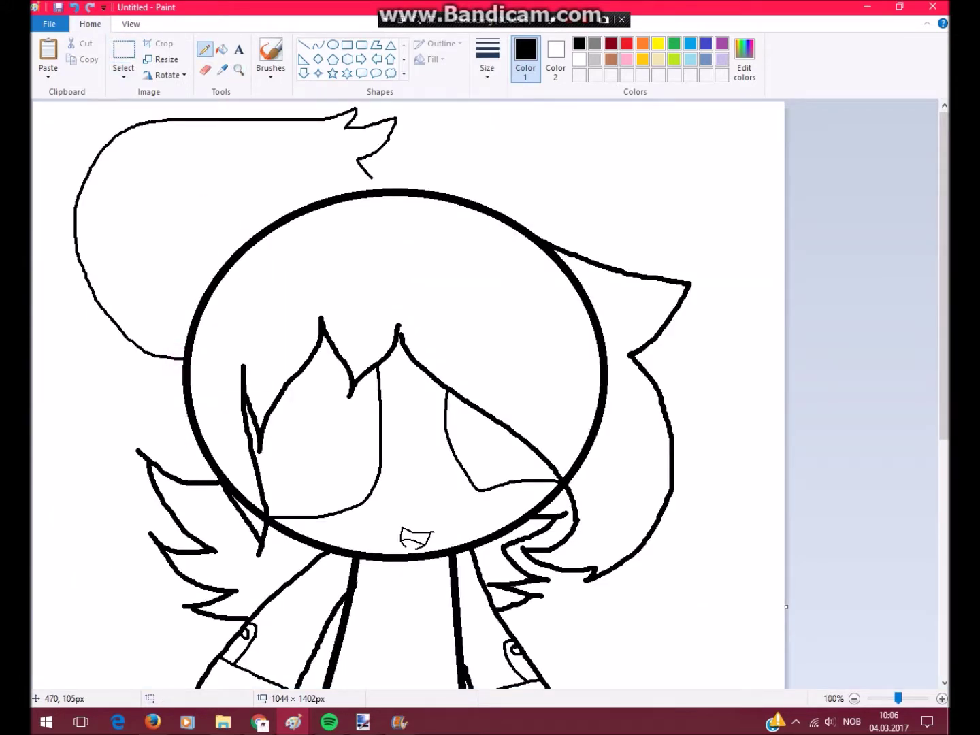
left_click_drag(508, 226, 732, 580)
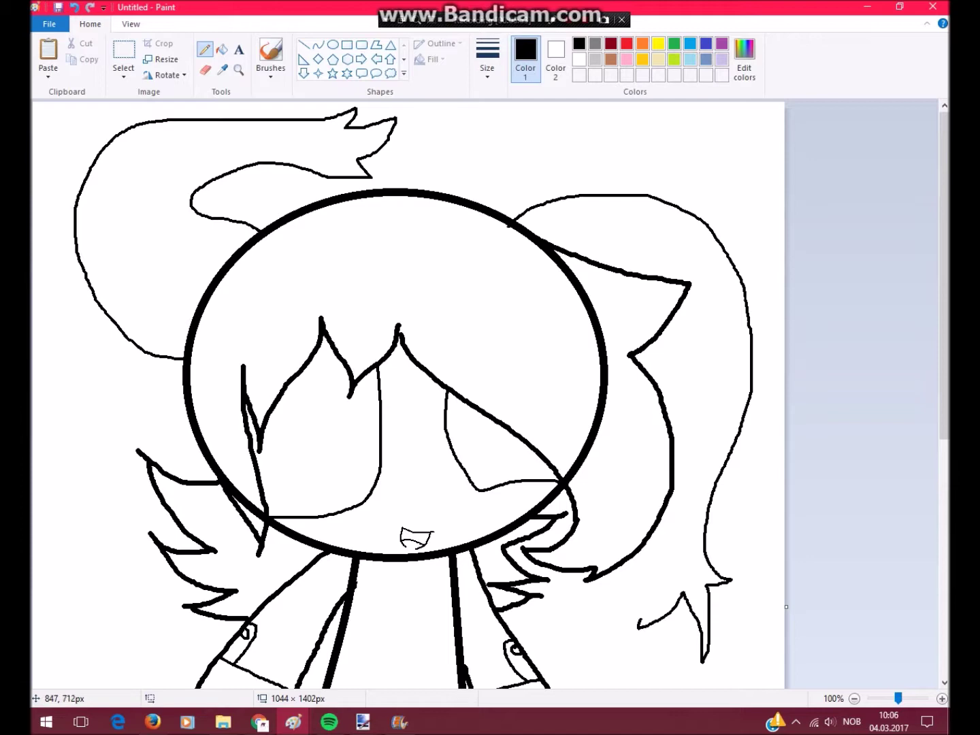
- Draw curved inner-ear lines inside both ears
mouse_move(236, 265)
left_mouse_down()
mouse_move(205, 147)
mouse_move(250, 143)
left_mouse_up()
left_click_drag(228, 145, 153, 307)
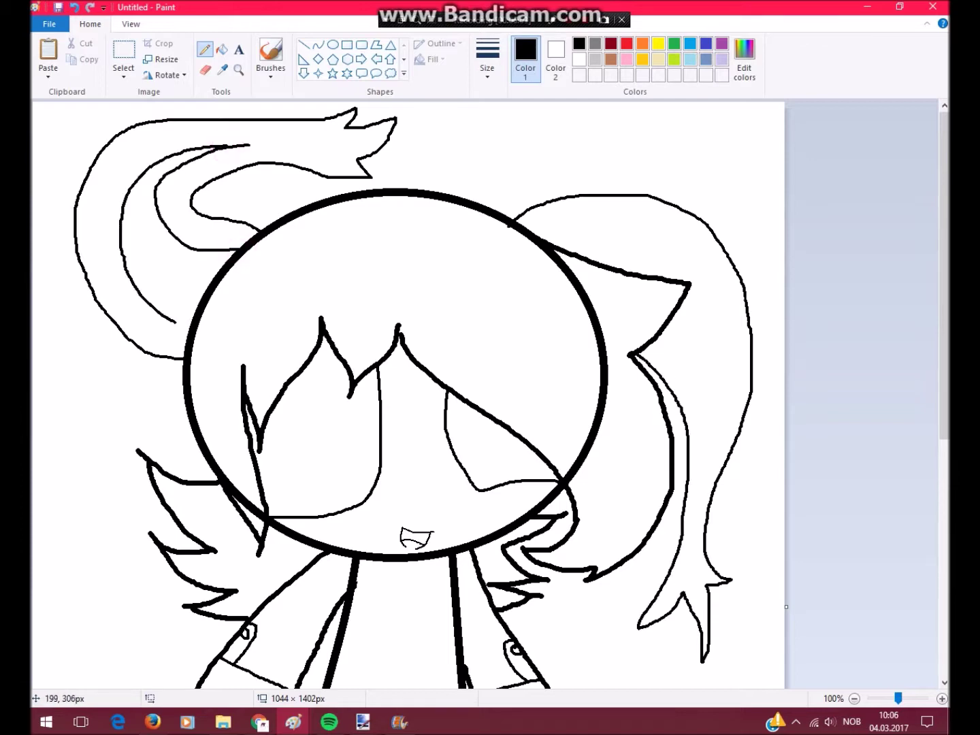
left_click_drag(560, 242, 692, 523)
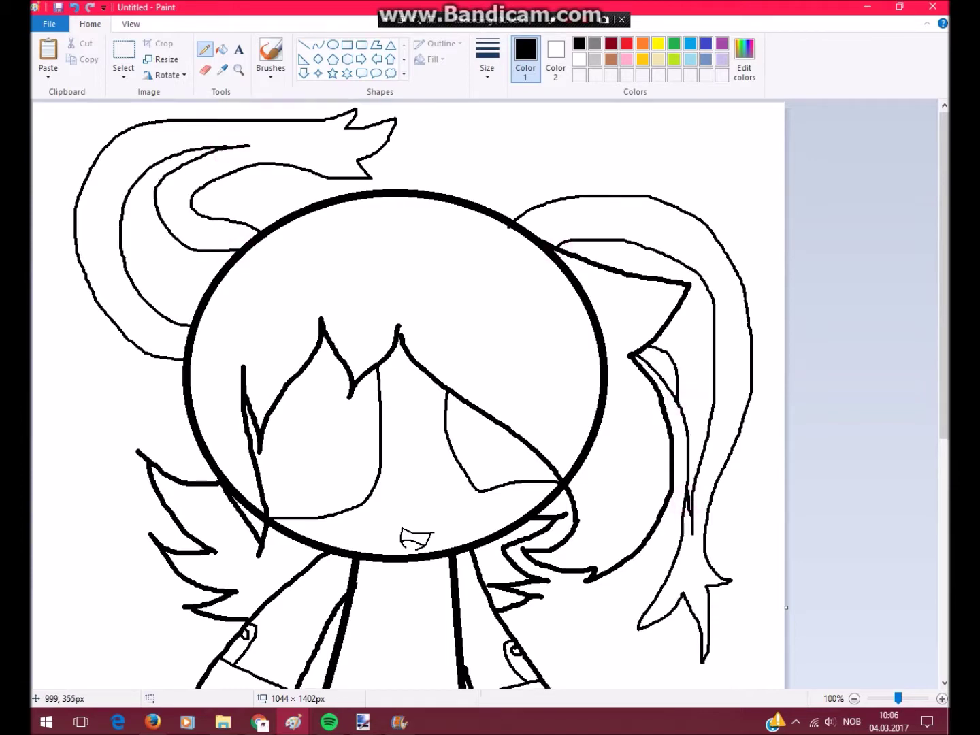
- Draw a bushy tail with jagged edges behind the left arm and leg, redrawing its curled lower end
scroll(408, 394, "down", 6)
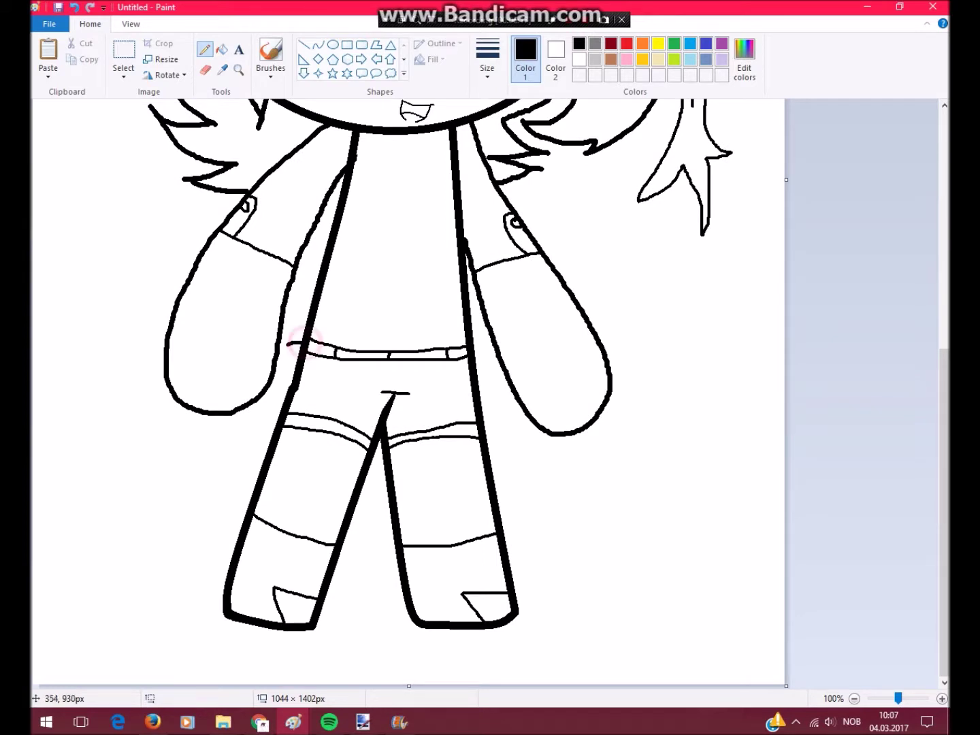
left_click_drag(89, 540, 74, 582)
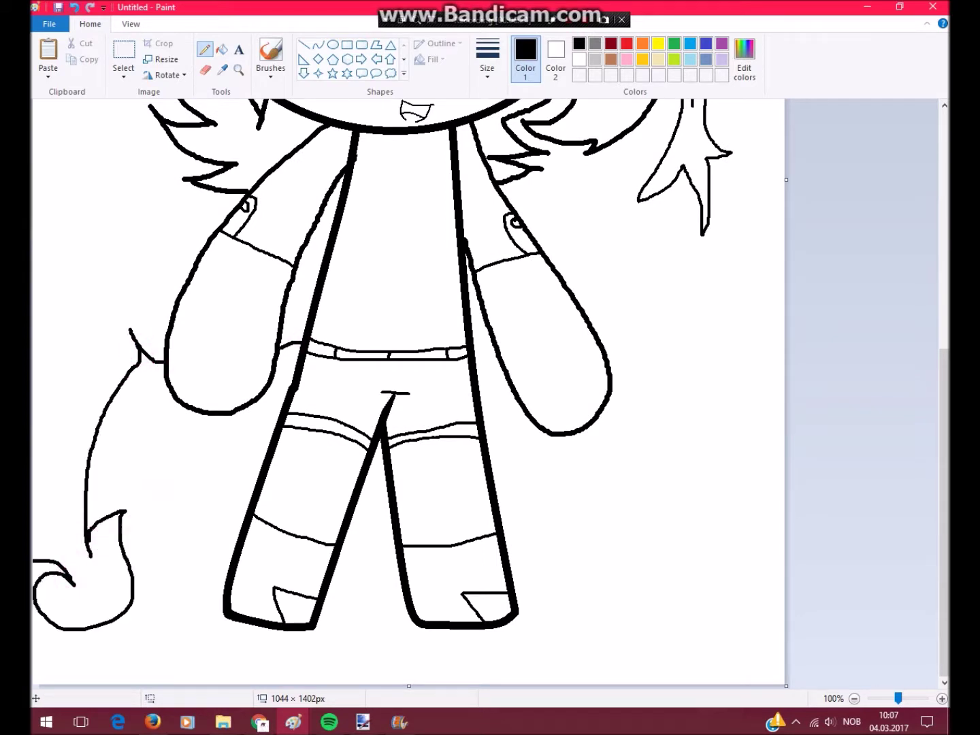
key("ctrl+z")
left_click_drag(125, 511, 108, 579)
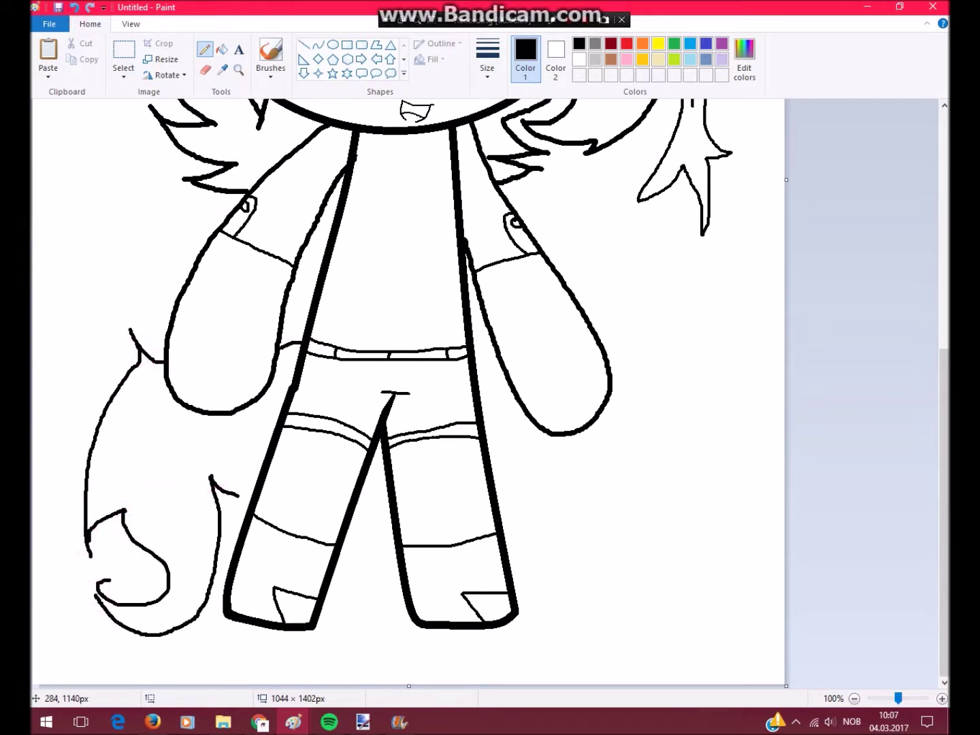
- Trim the blunt stroke ends of the tail and the left hair tufts into sharp points
left_click(144, 612)
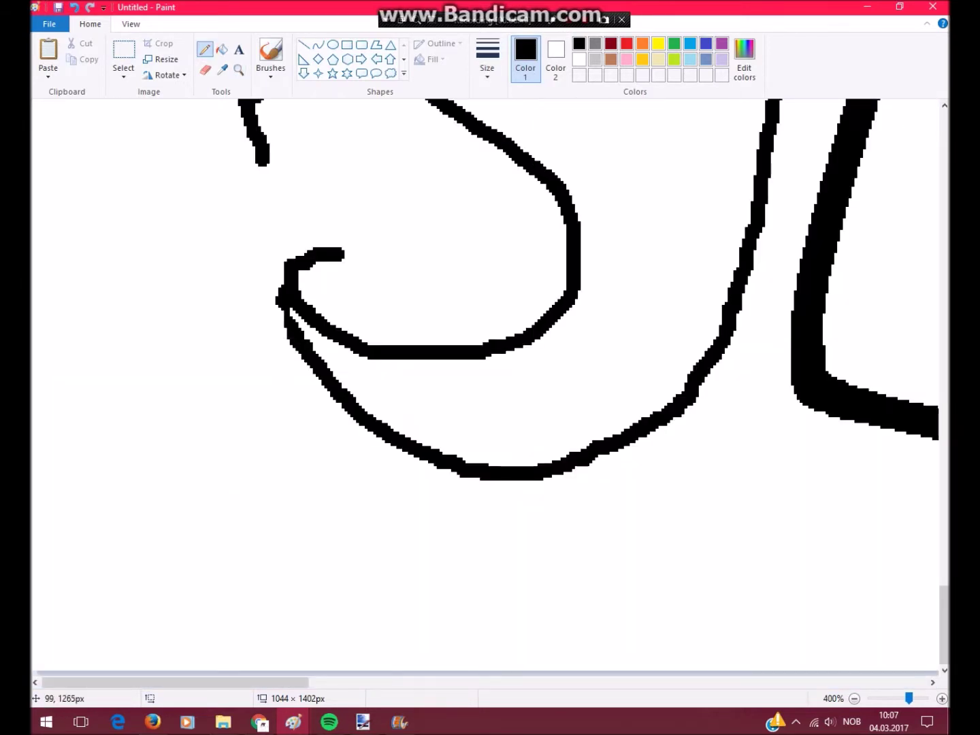
key("ctrl+z")
scroll(308, 267, "up", 3)
scroll(654, 219, "up", 10)
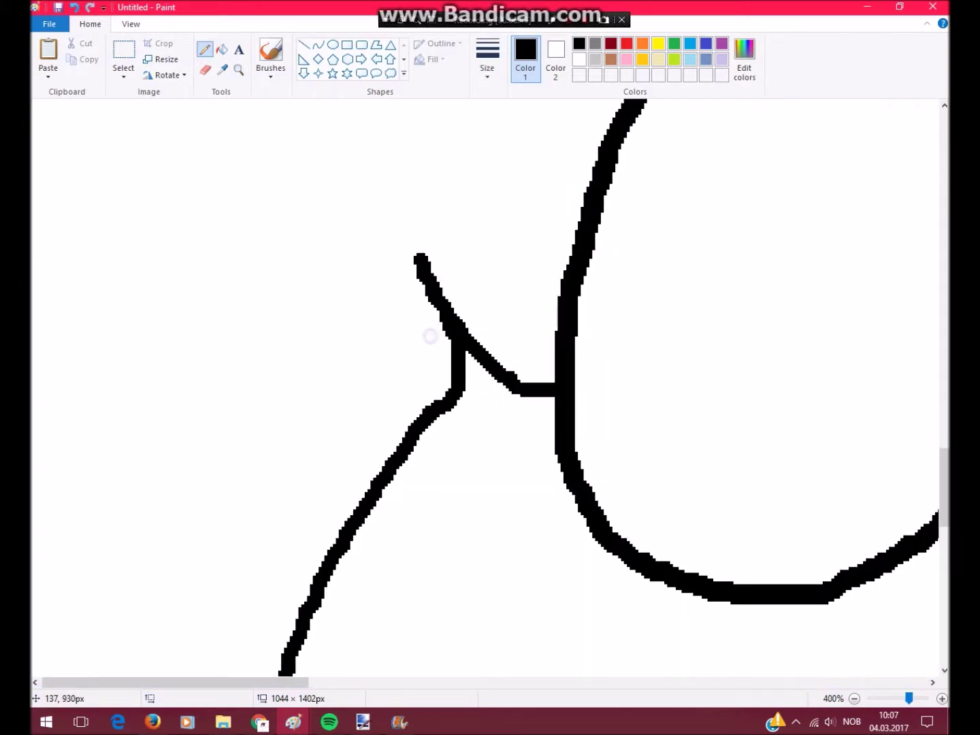
scroll(653, 219, "up", 3)
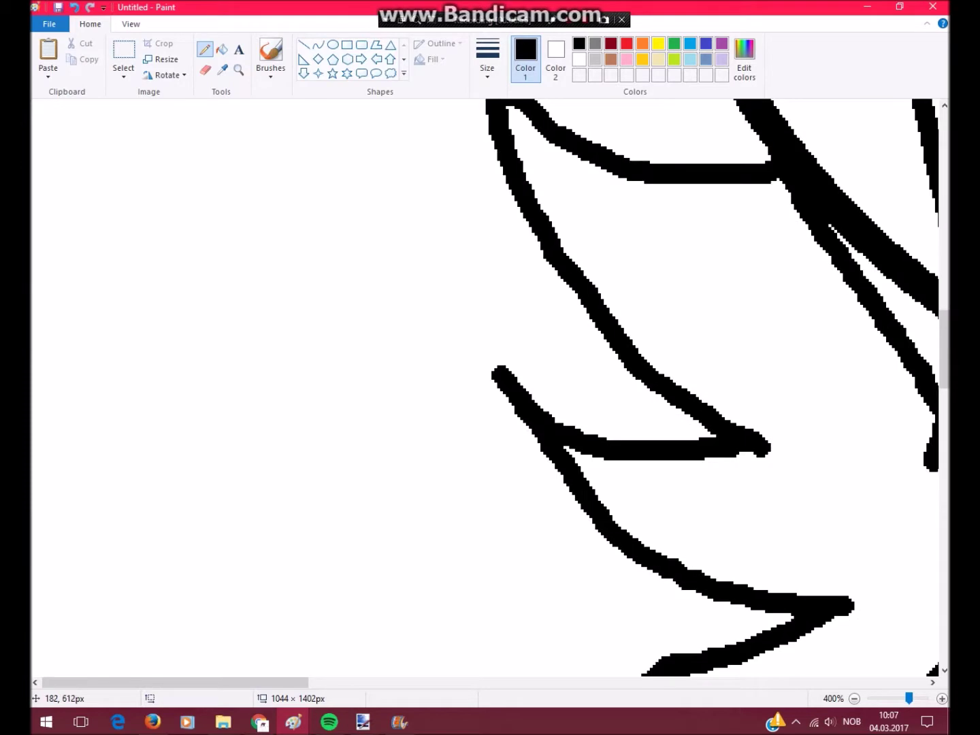
scroll(445, 333, "up", 3)
- Remove the head outline crossing the left side lock of hair and sharpen the lock's tip
left_click(238, 70)
right_click(272, 202)
left_click(273, 224)
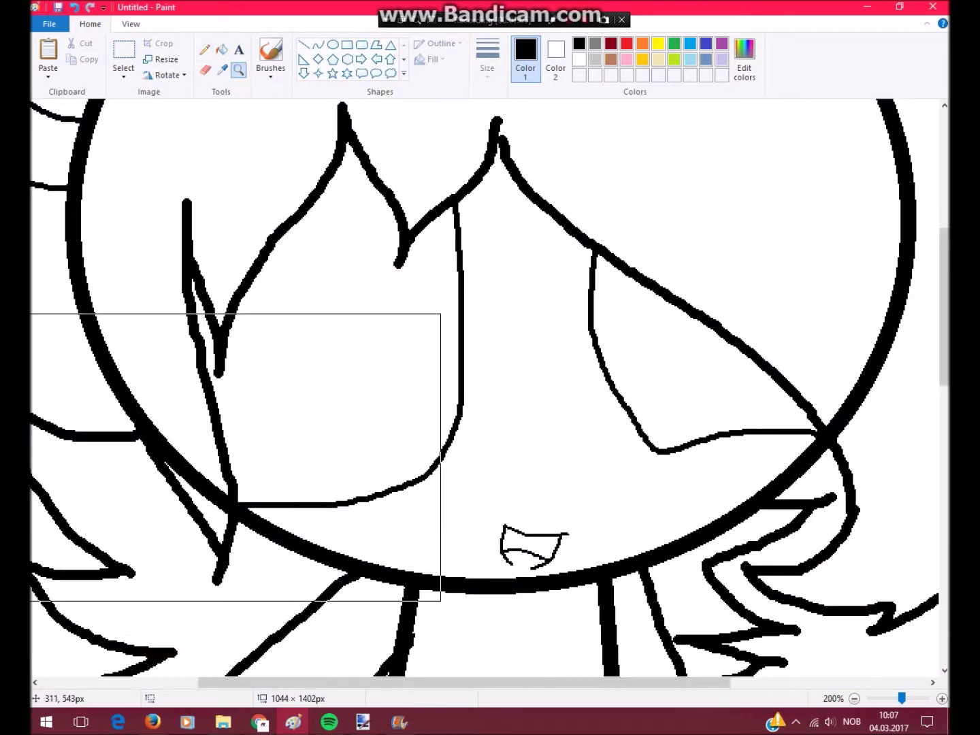
left_click(230, 454)
left_click(204, 50)
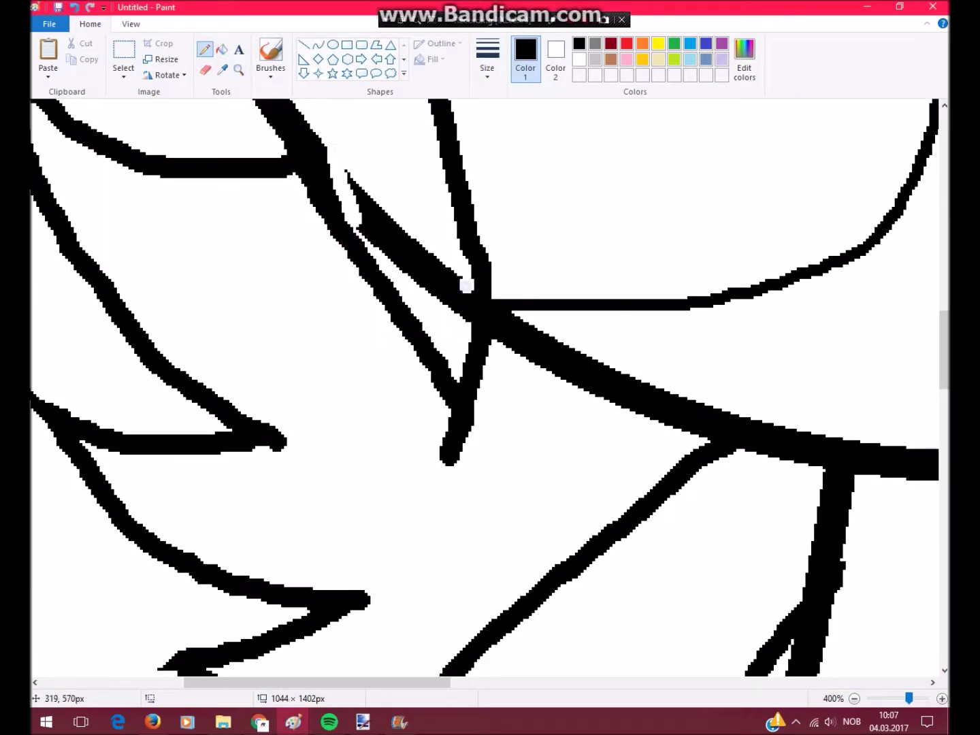
left_click(222, 49)
key("ctrl+z")
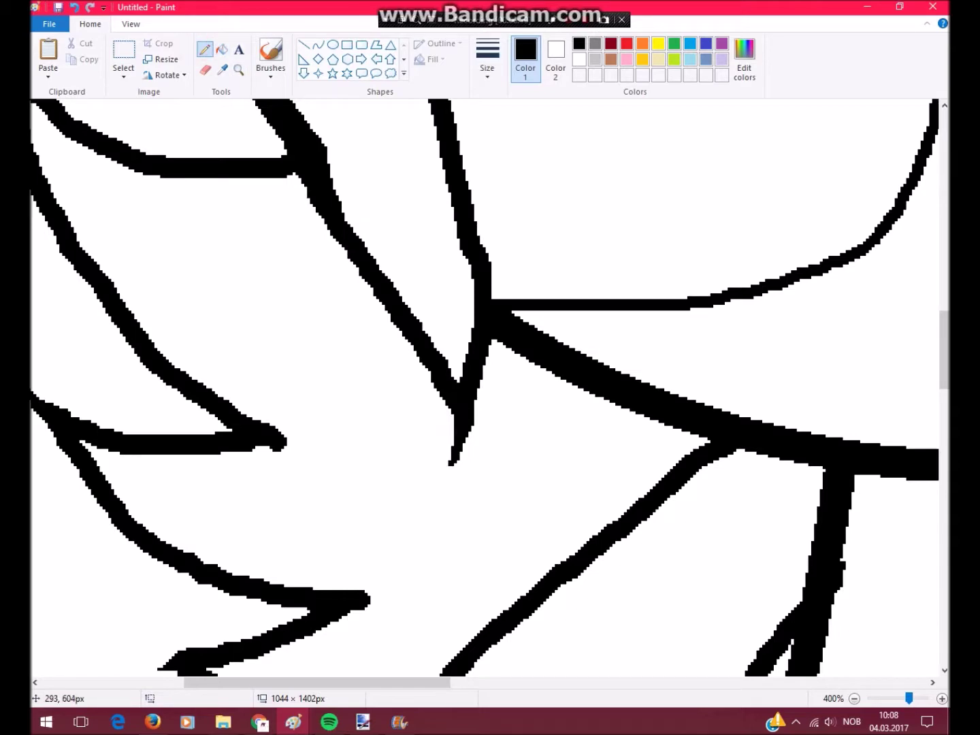
- Sharpen the stroke ends of the fringe and of the hair tufts on the head's right side
left_click(238, 70)
right_click(430, 333)
scroll(431, 333, "up", 3)
left_click(316, 340)
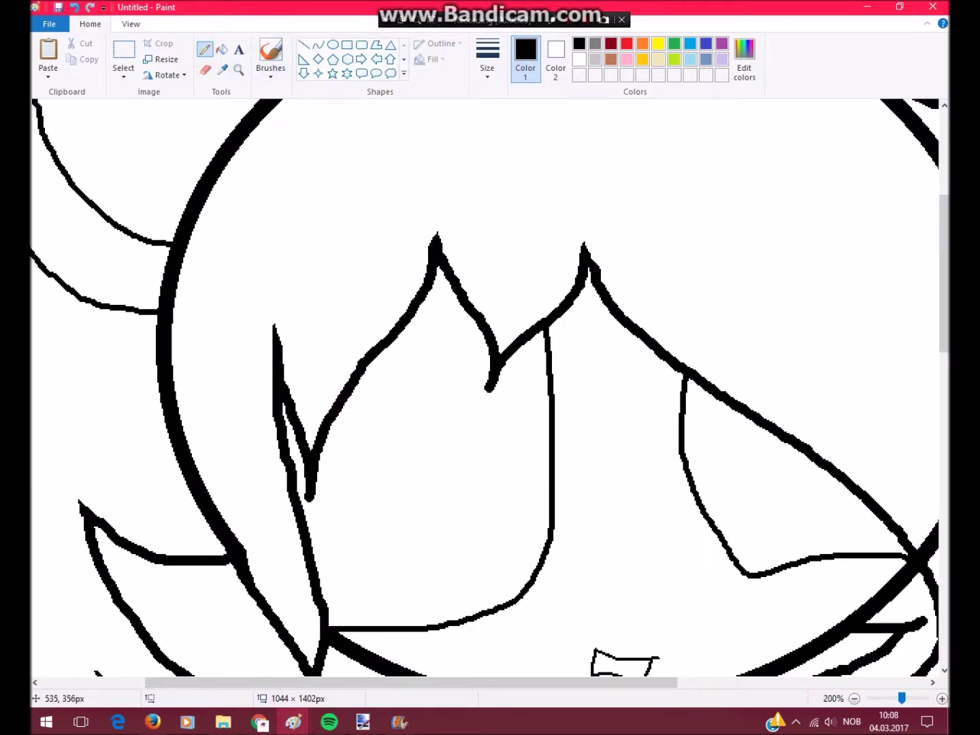
scroll(309, 487, "down", 5)
scroll(574, 333, "right", 5)
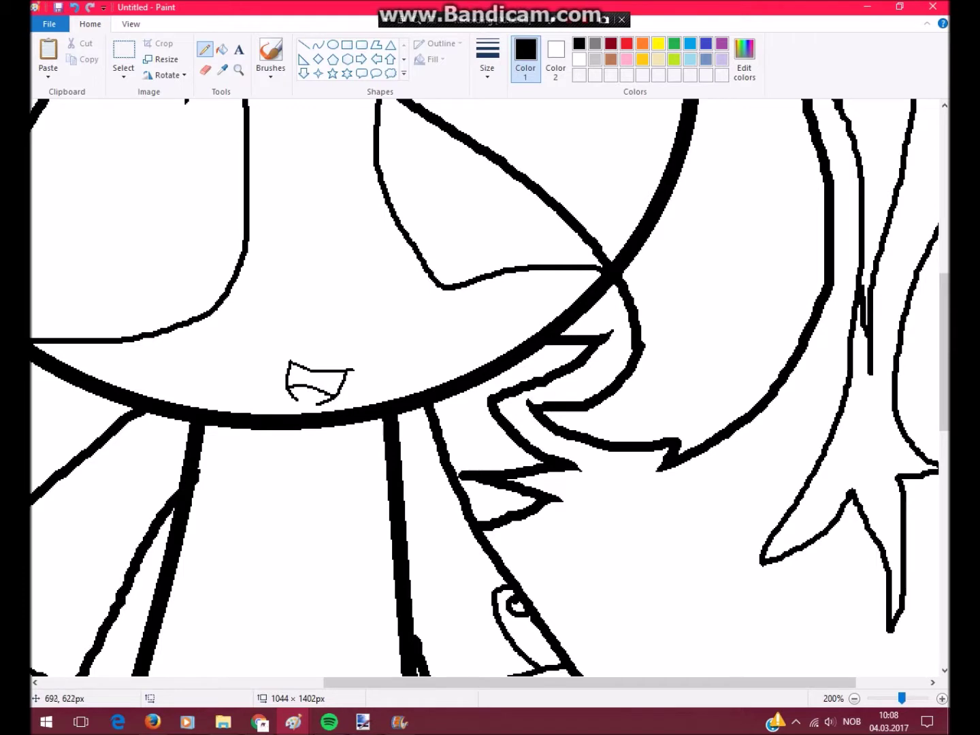
scroll(749, 340, "up", 6)
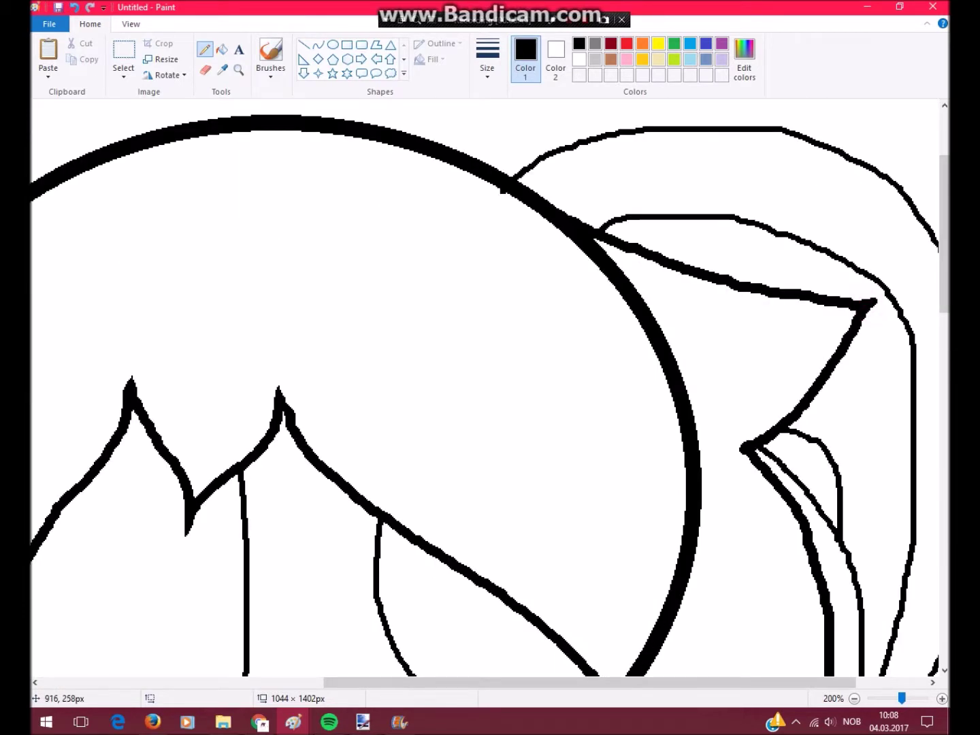
scroll(847, 341, "up", 3)
- Add a wavy tuft boundary, dots and a small mark at the right ear's end, and fill the tuft near-black
left_click(239, 70)
scroll(253, 247, "down", 8)
left_click(685, 352)
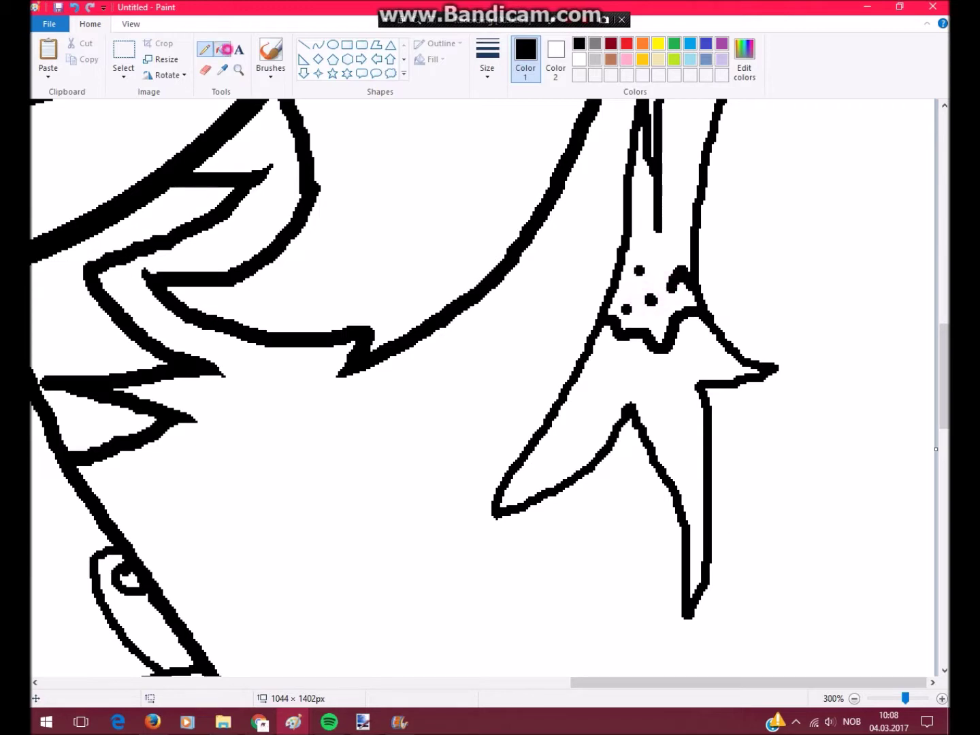
left_click(222, 49)
left_click(744, 58)
left_click(354, 457)
left_click(580, 449)
- Fill the head hair, the right side lock and the hair tufts beside the neck with the near-black colour
left_click(238, 70)
right_click(237, 262)
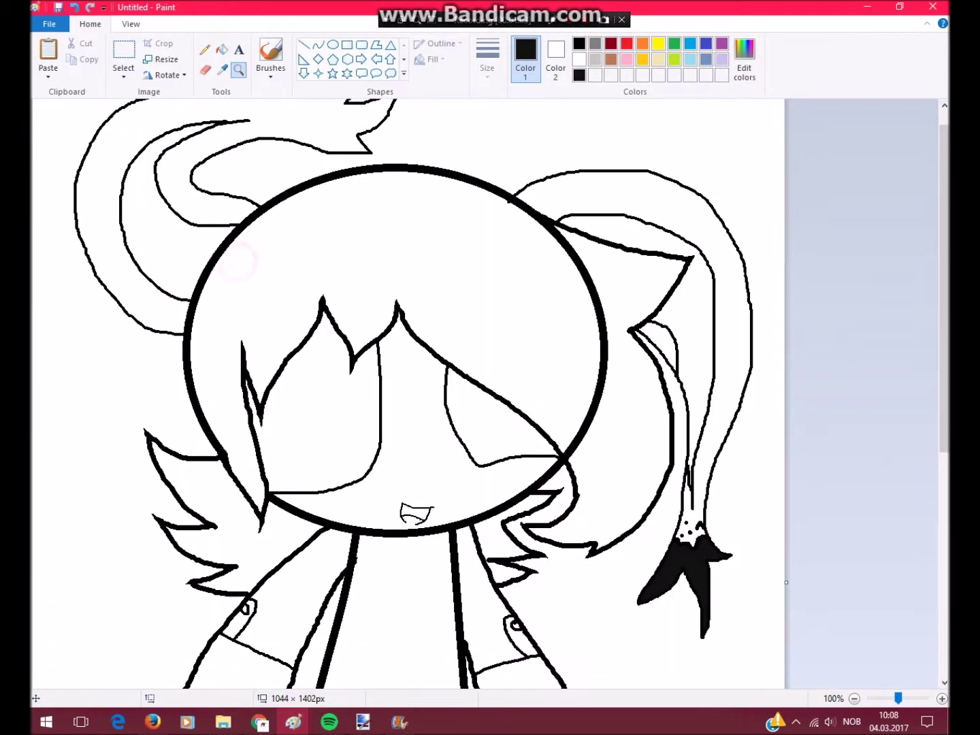
left_click(222, 49)
left_click(381, 224)
left_click(624, 467)
left_click(512, 523)
left_click(197, 518)
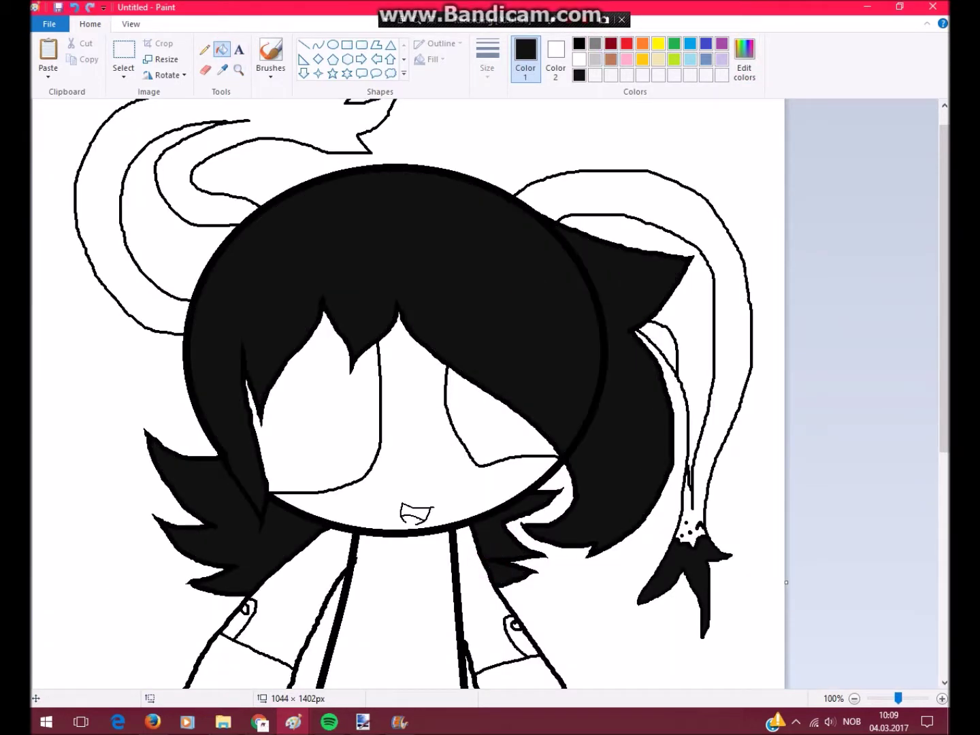
- Fill both lower arms and the bare parts of both legs with brown
scroll(408, 408, "down", 5)
left_click(610, 57)
left_click(545, 445)
left_click(245, 433)
scroll(245, 433, "down", 2)
left_click(309, 480)
left_click(441, 493)
- Mix a custom pale cream and fill the shirt, both sleeves and the triangular foot patches with it
left_click(745, 58)
left_click(640, 274)
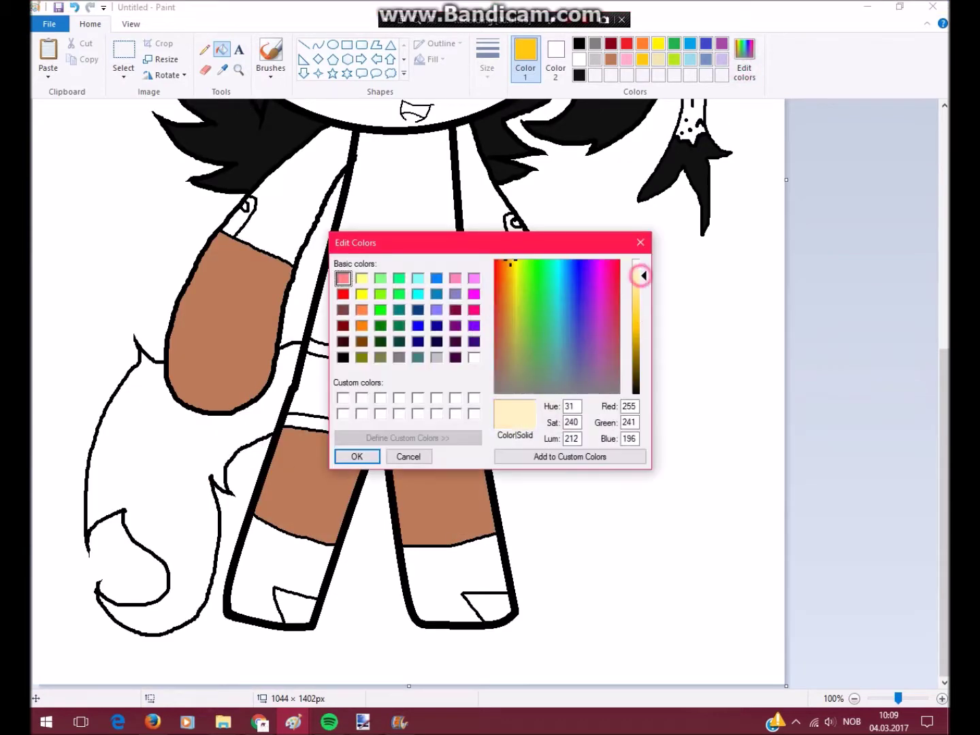
left_click(355, 456)
left_click(391, 193)
left_click(516, 237)
left_click(285, 199)
left_click(485, 606)
left_click(295, 606)
- Mix a custom pale blue-grey and fill both socks with it
left_click(745, 58)
left_click(567, 343)
left_click(354, 455)
left_click(285, 551)
left_click(449, 572)
- Mix a custom light lavender and fill the shorts and the waistband sections with it
left_click(744, 58)
left_click(575, 313)
left_click(355, 456)
left_click(359, 355)
left_click(418, 354)
left_click(322, 350)
- Fill the inner areas of both ears with a lightened custom pink
scroll(477, 340, "up", 8)
left_click(626, 59)
left_click(633, 258)
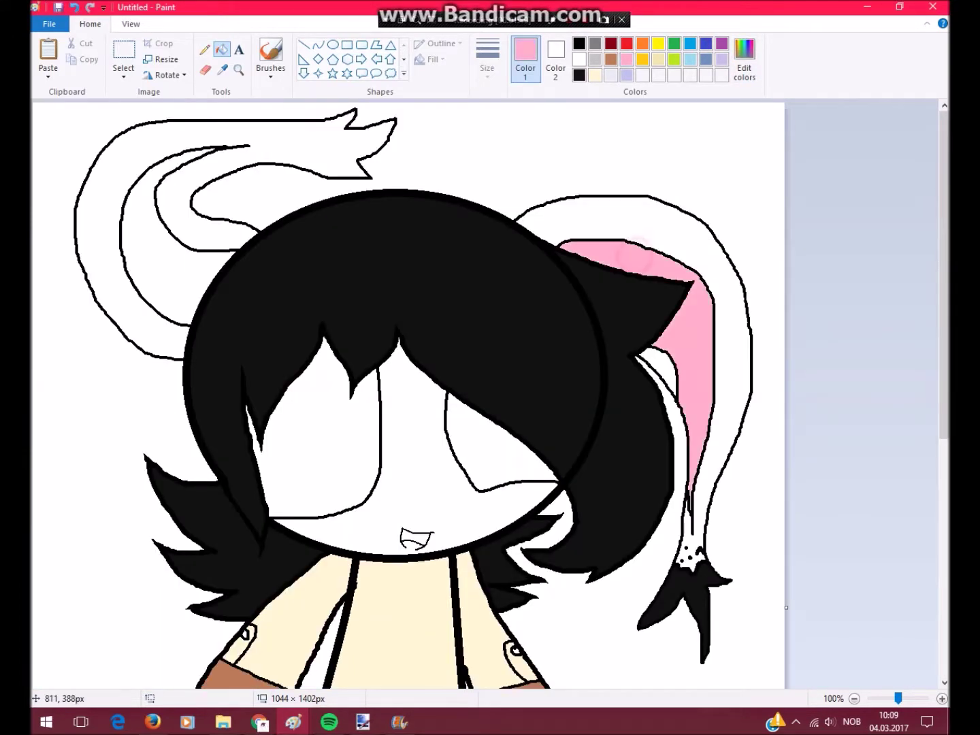
left_click(744, 59)
left_click(641, 270)
left_click(355, 456)
left_click(150, 259)
left_click(701, 327)
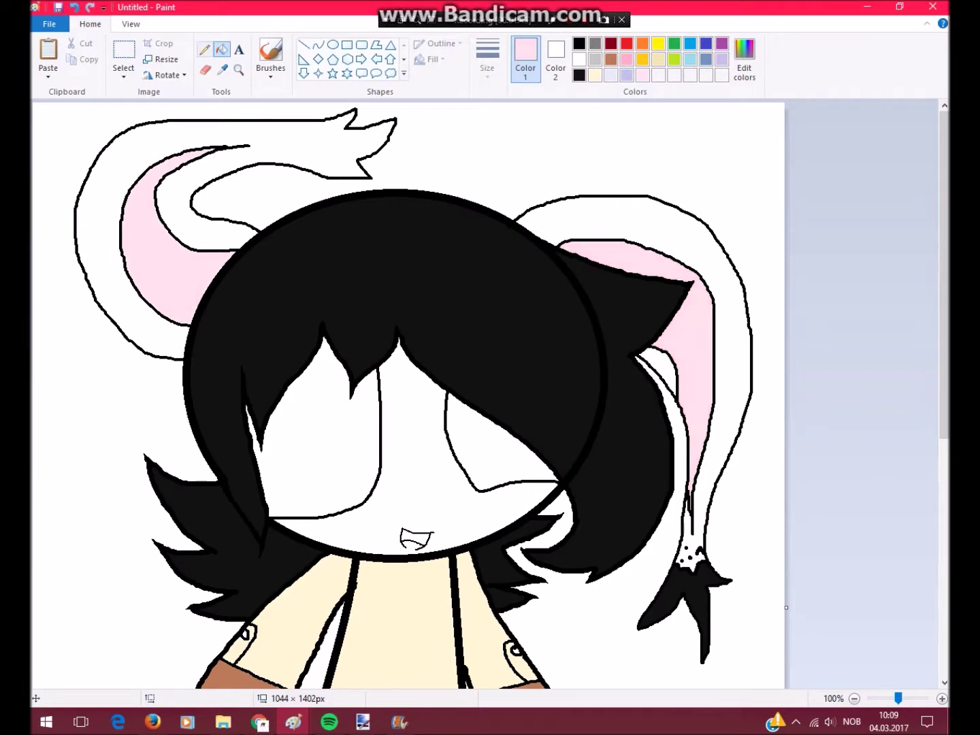
- Add a wavy tuft boundary, dots and a small mark near the left ear's tip, and fill the tuft near-black
left_click(237, 69)
left_click(284, 252)
left_click(204, 49)
left_click(580, 44)
left_click_drag(531, 231, 559, 201)
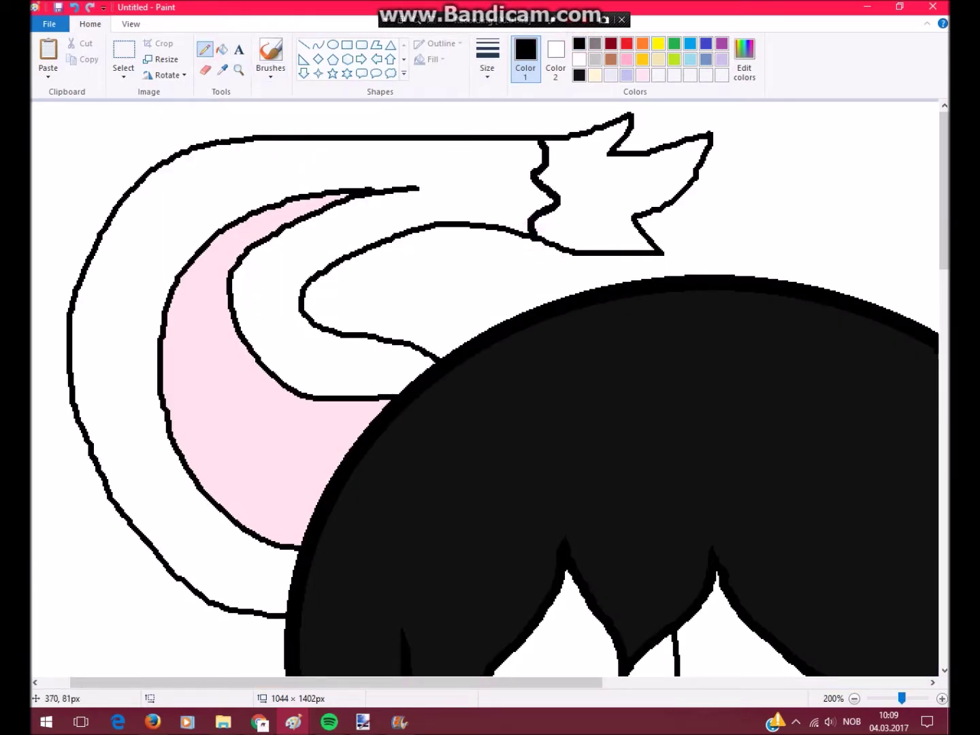
left_click(579, 44)
left_click(654, 177)
left_click(582, 157)
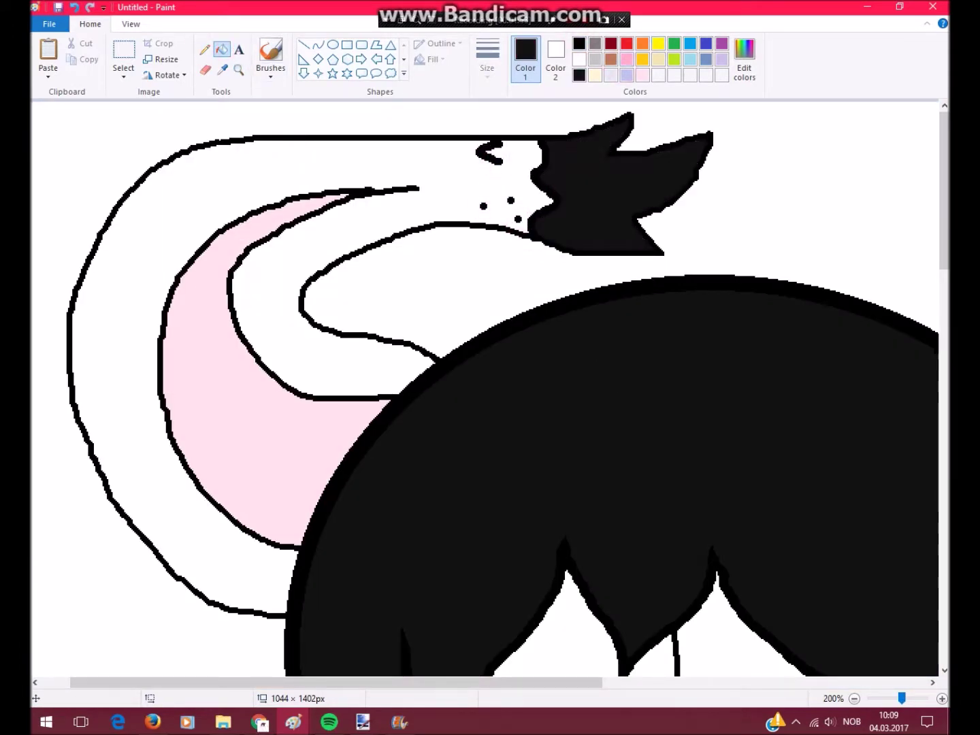
- Fill the face around the mouth with the brown skin colour
left_click(238, 68)
right_click(408, 340)
left_click(222, 389)
left_click(445, 444)
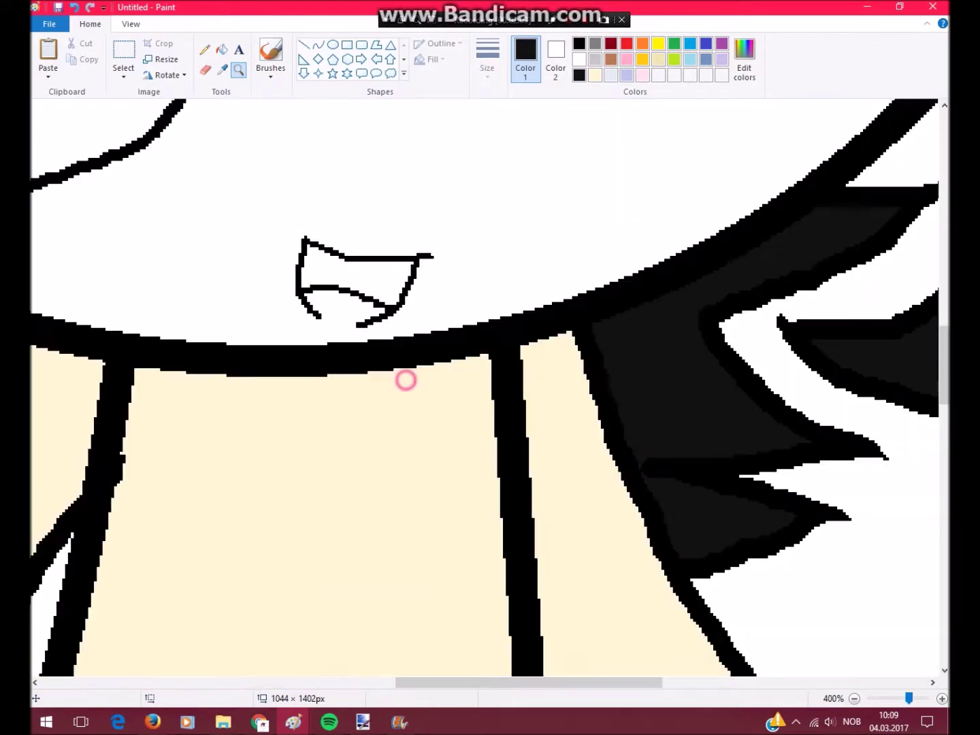
left_click(222, 49)
left_click(418, 219)
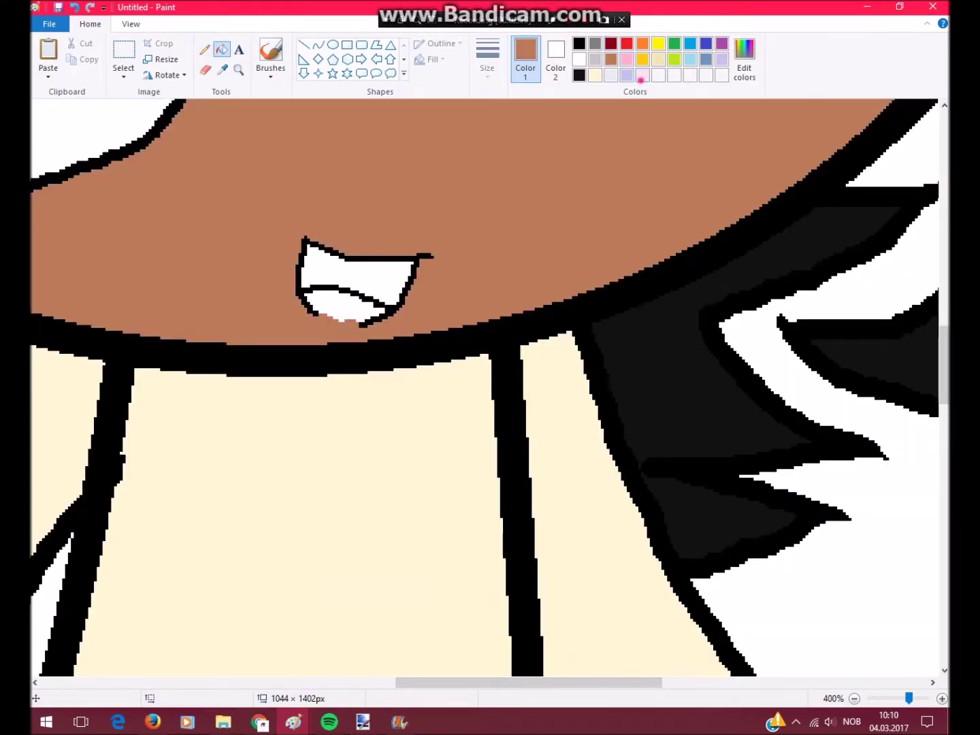
- Fill the tongue with the pale pink and the rest of the mouth with dark red
left_click(642, 76)
left_click(334, 314)
left_click(610, 44)
left_click(354, 268)
- Draw thin jagged marking lines inside the tail from its base to its curled end
left_click(239, 69)
right_click(408, 340)
left_click(130, 456)
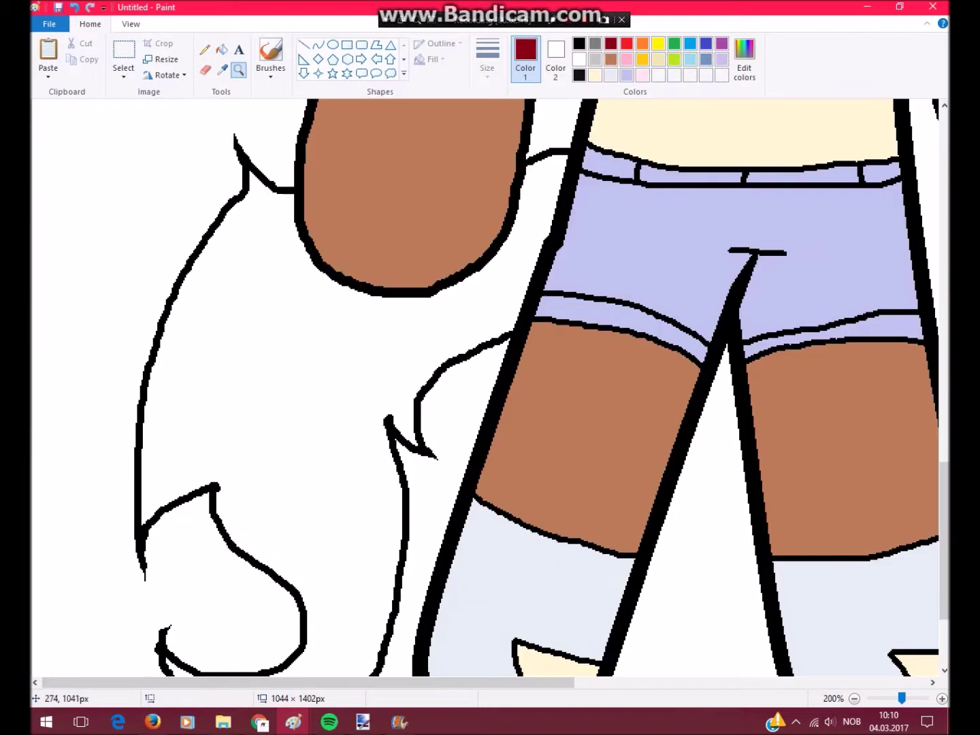
left_click(204, 49)
left_click(579, 75)
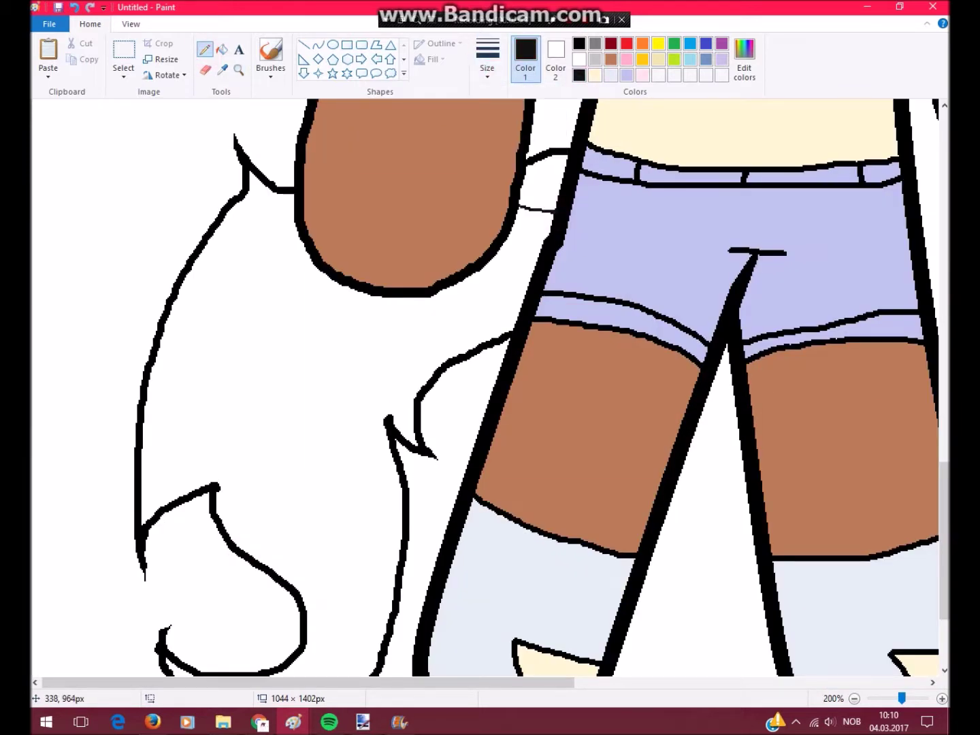
left_click_drag(259, 280, 190, 435)
scroll(190, 435, "down", 2)
mouse_move(192, 289)
left_mouse_down()
mouse_move(238, 235)
mouse_move(321, 339)
mouse_move(266, 552)
left_mouse_up()
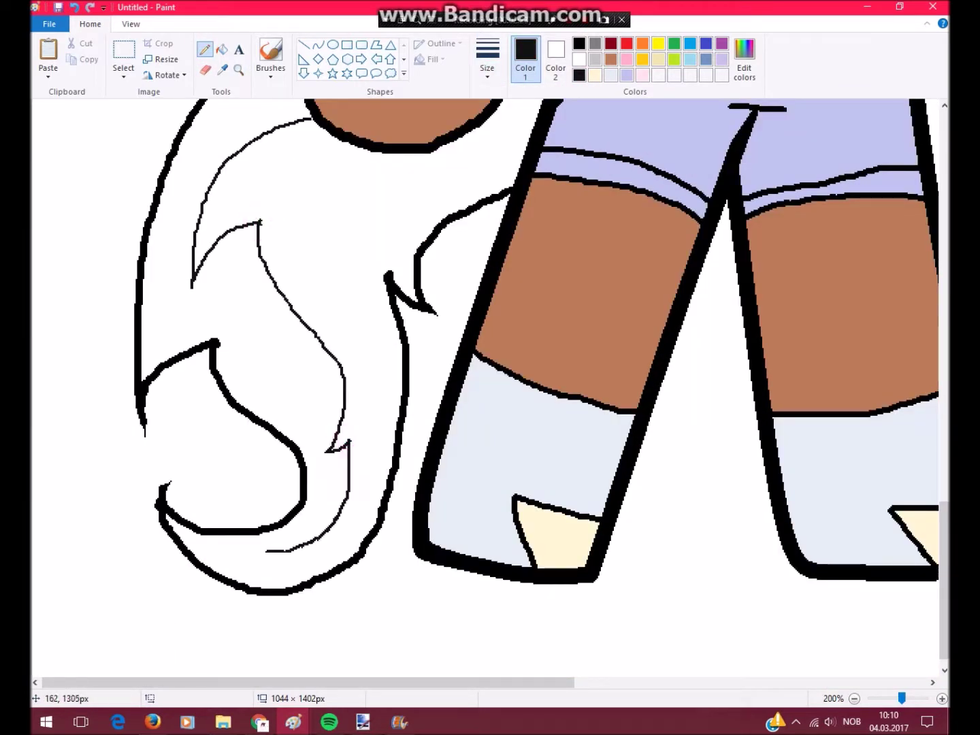
- Fill the inner marking of the tail with a custom dark grey
left_click(222, 49)
left_click(314, 228)
left_click(744, 58)
left_click(635, 411)
left_click(635, 406)
left_click(355, 458)
left_click(360, 462)
- Erase the lower part of the left ear's outer line where it meets the head
left_click(238, 70)
right_click(476, 388)
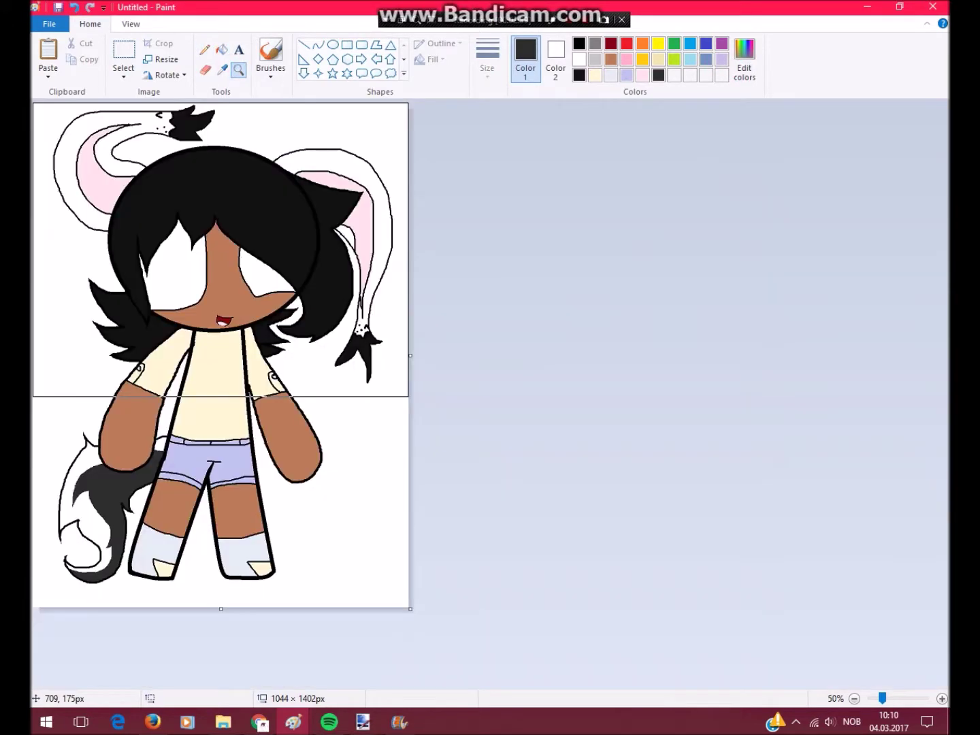
left_click(206, 272)
left_click(206, 266)
left_click(205, 70)
left_click_drag(458, 451, 281, 373)
- Draw a black jagged fluff edge joining the left ear's lower outline to the head, undoing the unsuitable strokes
left_click(579, 44)
left_click(205, 49)
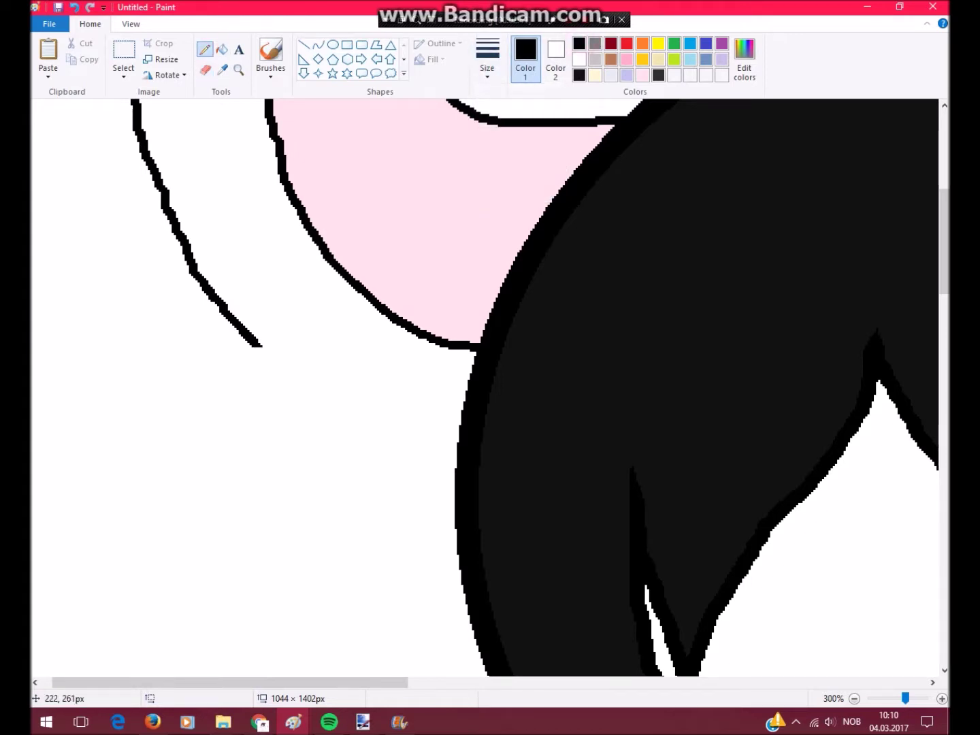
key("ctrl+z")
left_click_drag(262, 348, 217, 375)
key("ctrl+z")
mouse_move(252, 339)
left_mouse_down()
mouse_move(327, 464)
mouse_move(450, 471)
left_mouse_up()
left_click(239, 69)
right_click(408, 354)
left_click(217, 249)
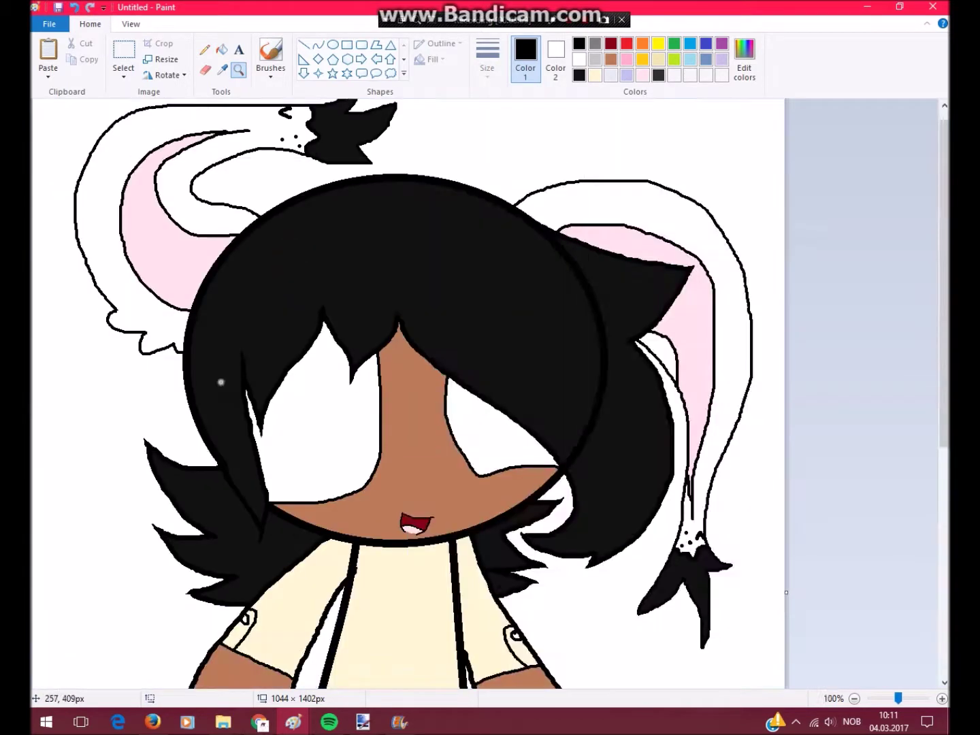
right_click(218, 383)
left_click(123, 77)
left_click(149, 156)
right_click(185, 166)
left_click(296, 320)
- Choose the Ellipse tool and mix two custom browns, one at RGB 124, 78, 52, using the lighter one for both colours
left_click(333, 45)
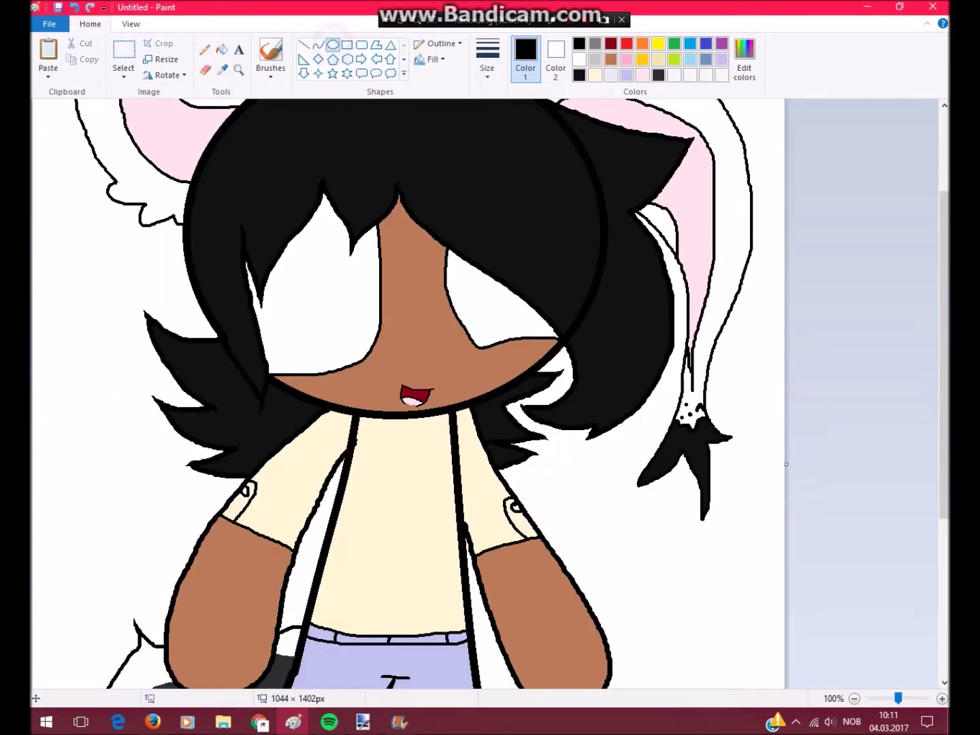
left_click(610, 58)
left_click(744, 62)
left_click_drag(644, 322, 644, 348)
key("Return")
left_click(745, 62)
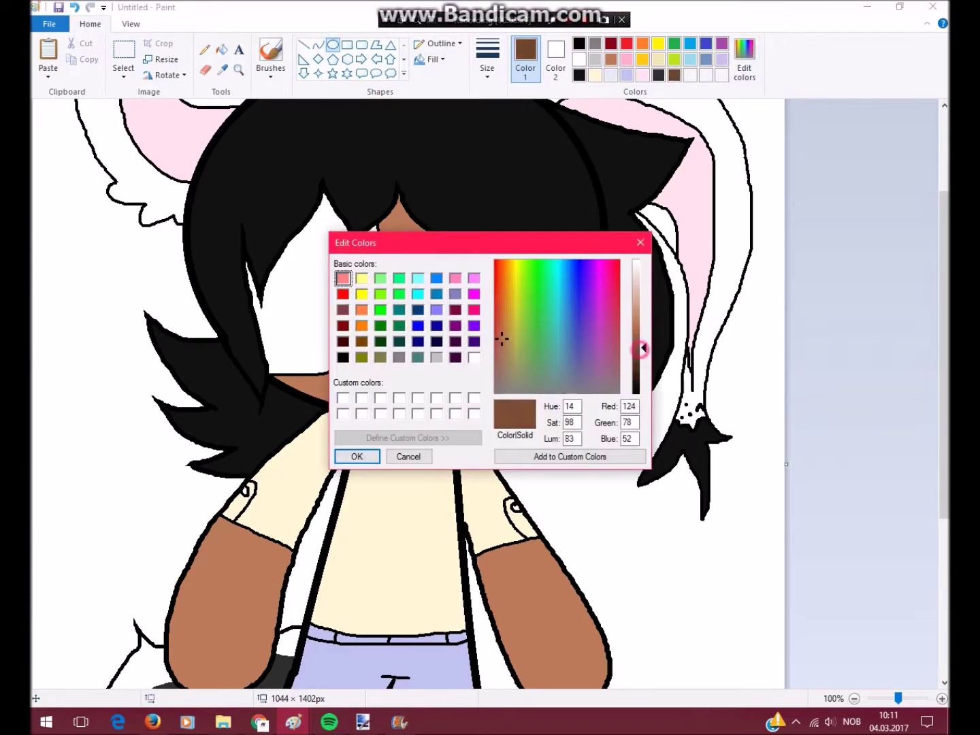
left_click(358, 457)
left_click(555, 59)
left_click(690, 75)
scroll(408, 395, "up", 3)
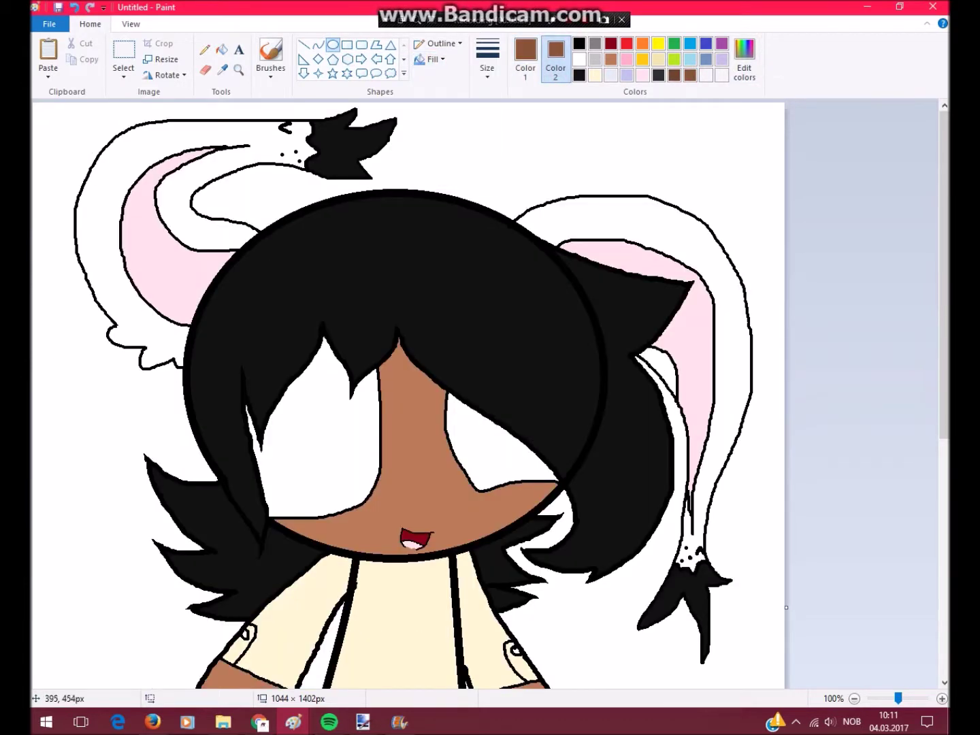
- Draw a large filled ellipse in the lighter brown over each of the character's eyes
left_click_drag(273, 324, 434, 529)
left_click_drag(379, 443, 364, 439)
left_click_drag(426, 331, 555, 516)
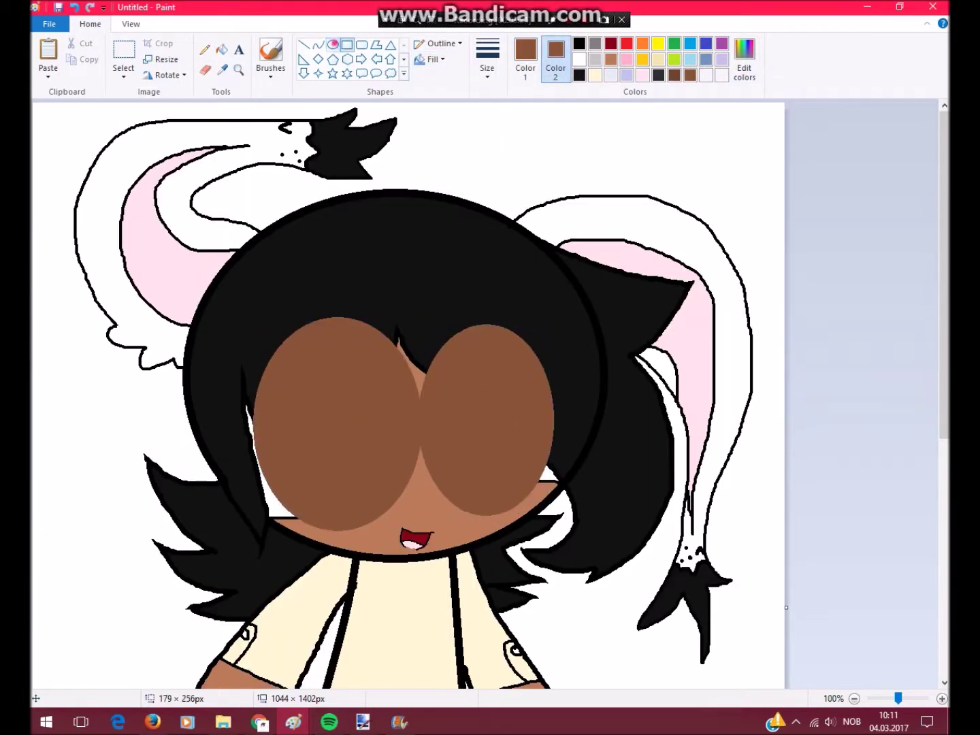
- Draw a smaller filled ellipse in the darker custom brown inside each eye's iris
left_click(526, 58)
left_click(674, 75)
mouse_move(441, 357)
left_mouse_down()
mouse_move(540, 480)
mouse_move(542, 497)
left_mouse_up()
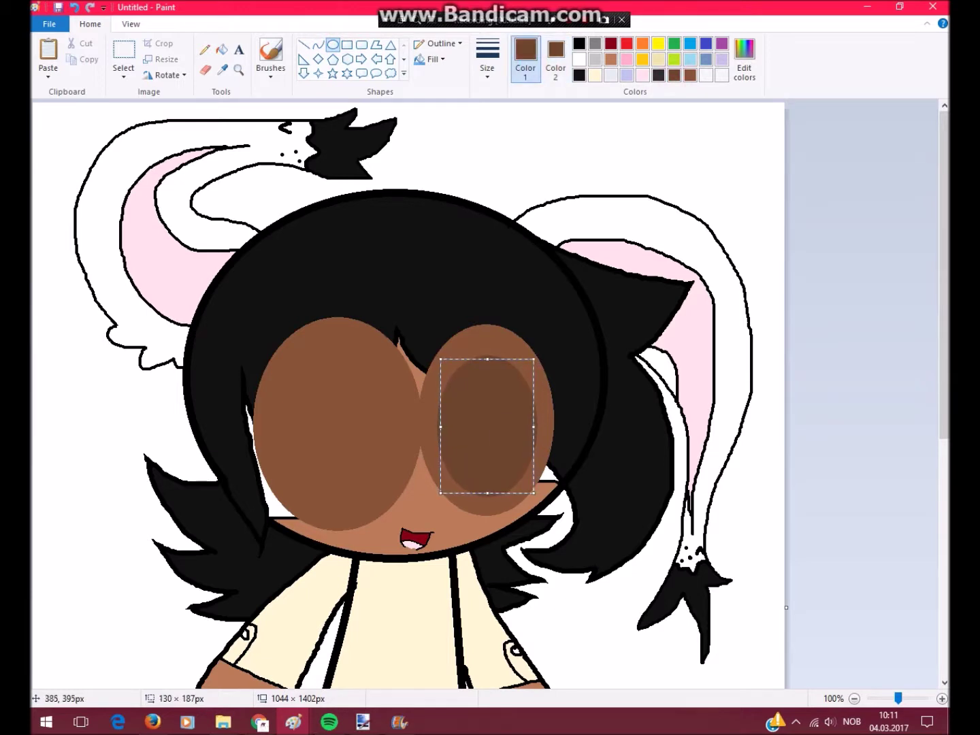
left_click_drag(281, 349, 408, 511)
- Set both colours to white and draw a small white oval pupil in the middle of each eye
left_click(578, 60)
left_click(555, 58)
left_click(580, 58)
left_click_drag(331, 404, 377, 463)
left_click_drag(354, 433, 335, 431)
left_click_drag(465, 409, 497, 454)
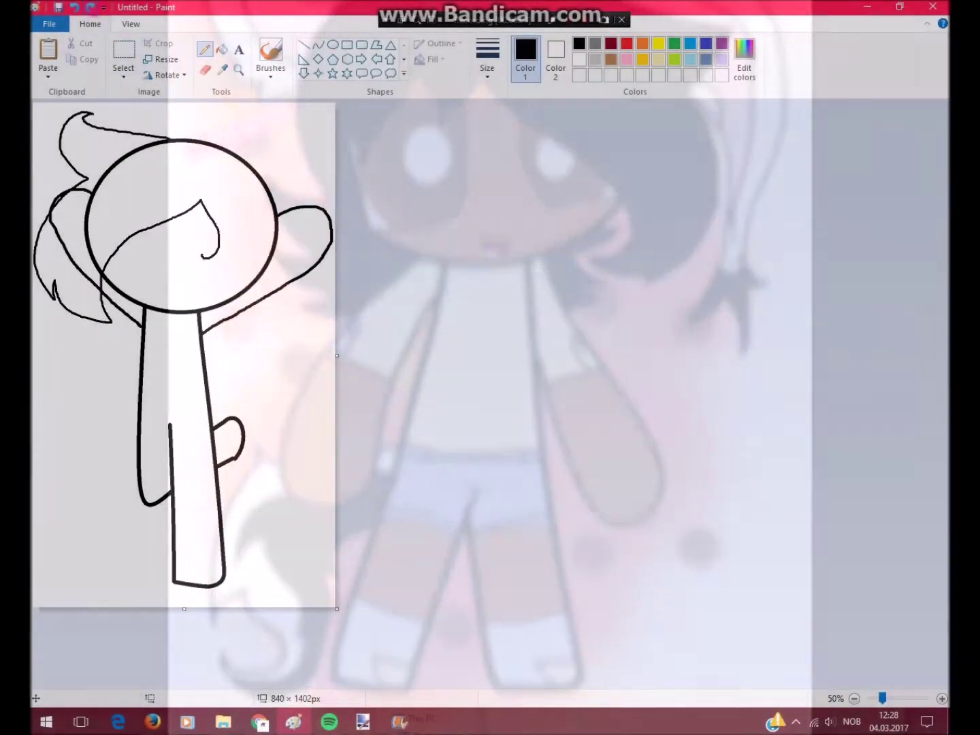
- Draw thin black curved outlines for both eyes on the new character's face below the fringe
scroll(167, 232, "up", 2)
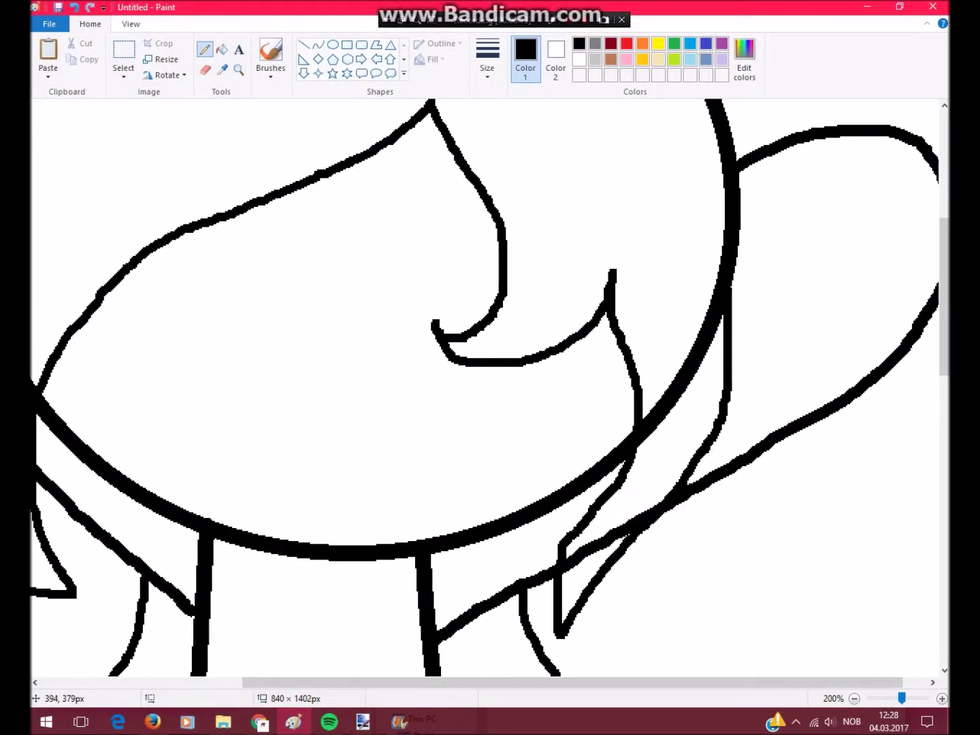
left_click_drag(457, 161, 528, 395)
left_click_drag(283, 197, 57, 408)
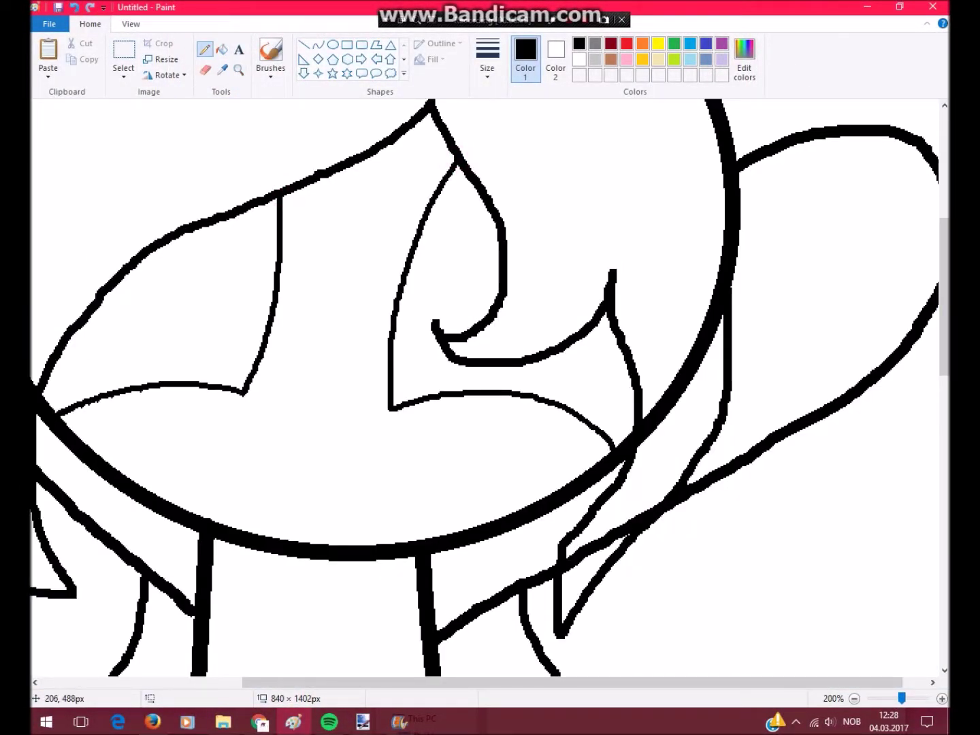
- Choose the thinnest line size and draw a small open smiling mouth with a tongue on the lower face
scroll(358, 363, "down", 2)
scroll(359, 364, "up", 3)
left_click(488, 58)
left_click(525, 132)
mouse_move(378, 340)
left_mouse_down()
mouse_move(529, 328)
mouse_move(422, 349)
left_mouse_up()
- Cut the head and arm outlines where they cross the left hair and fill the leftover segments white
scroll(490, 388, "down", 3)
scroll(490, 388, "up", 2)
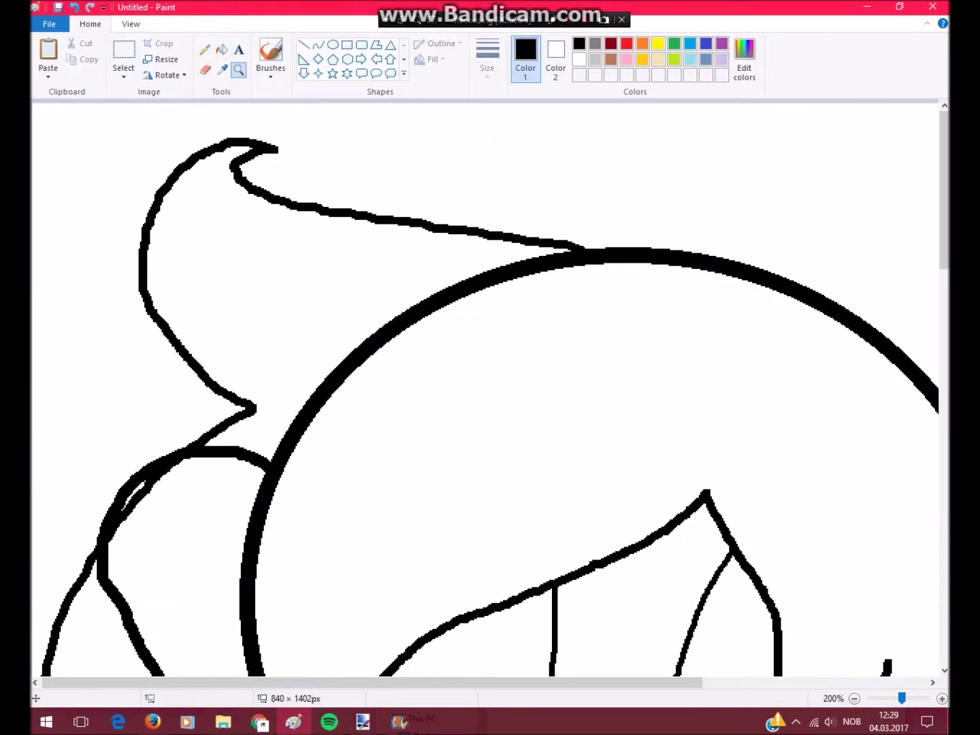
left_click(205, 70)
scroll(565, 254, "down", 4)
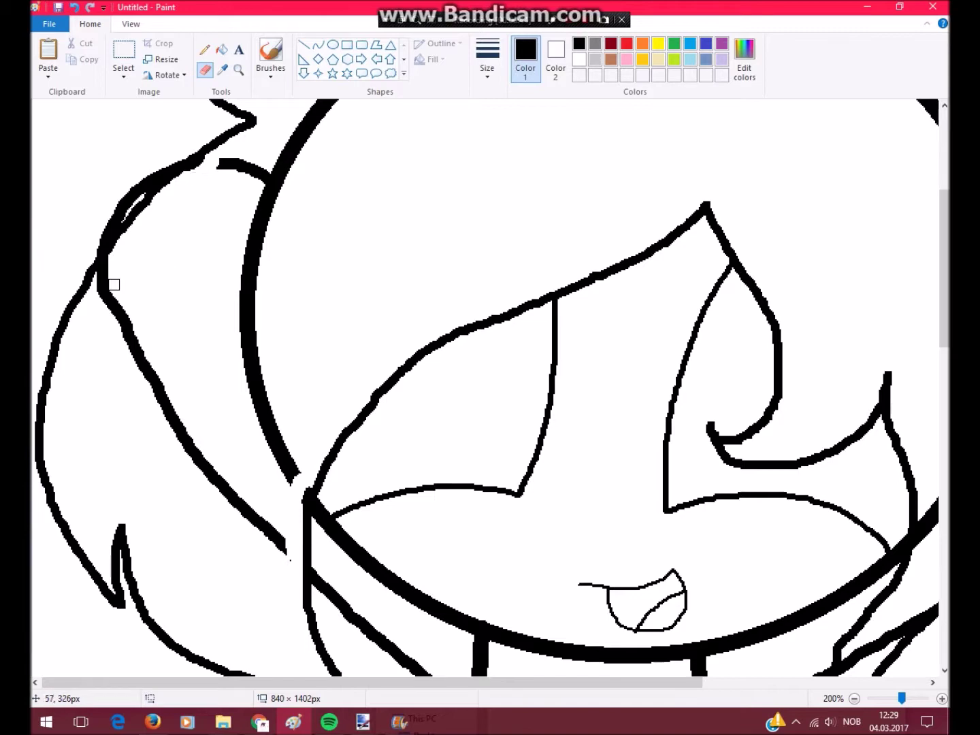
left_click(222, 49)
right_click(253, 327)
right_click(174, 416)
- Erase gaps in the head and arm outlines under the right hair lock and choose the Fill tool for the leftovers
left_click(205, 69)
scroll(477, 363, "up", 1)
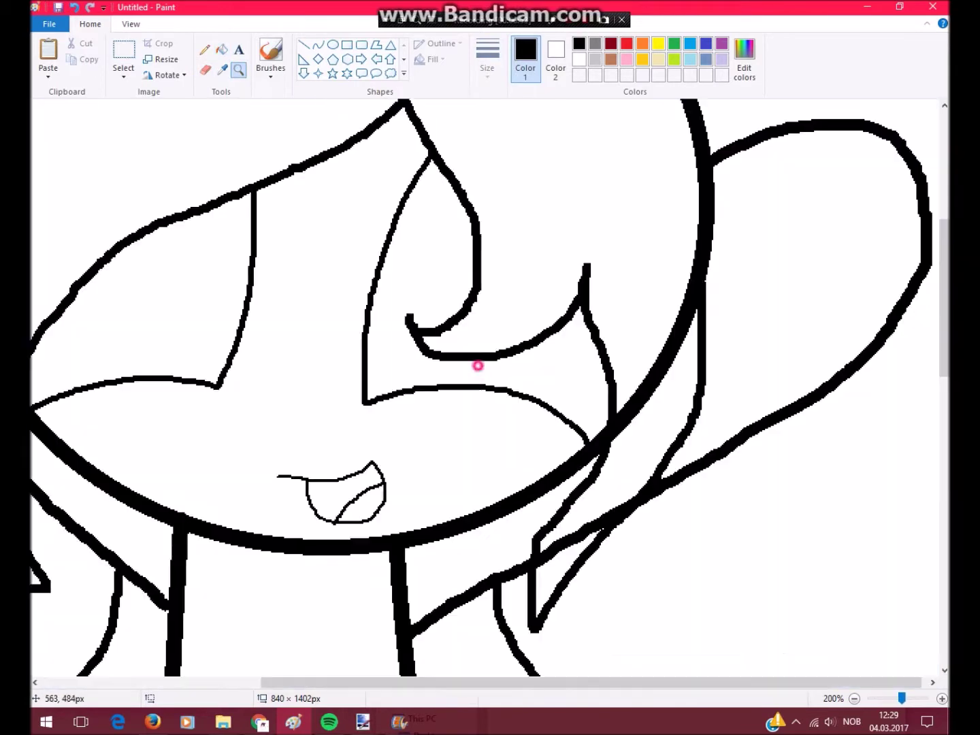
scroll(552, 257, "right", 3)
left_click_drag(552, 257, 458, 463)
scroll(457, 462, "down", 3)
left_click_drag(342, 376, 408, 332)
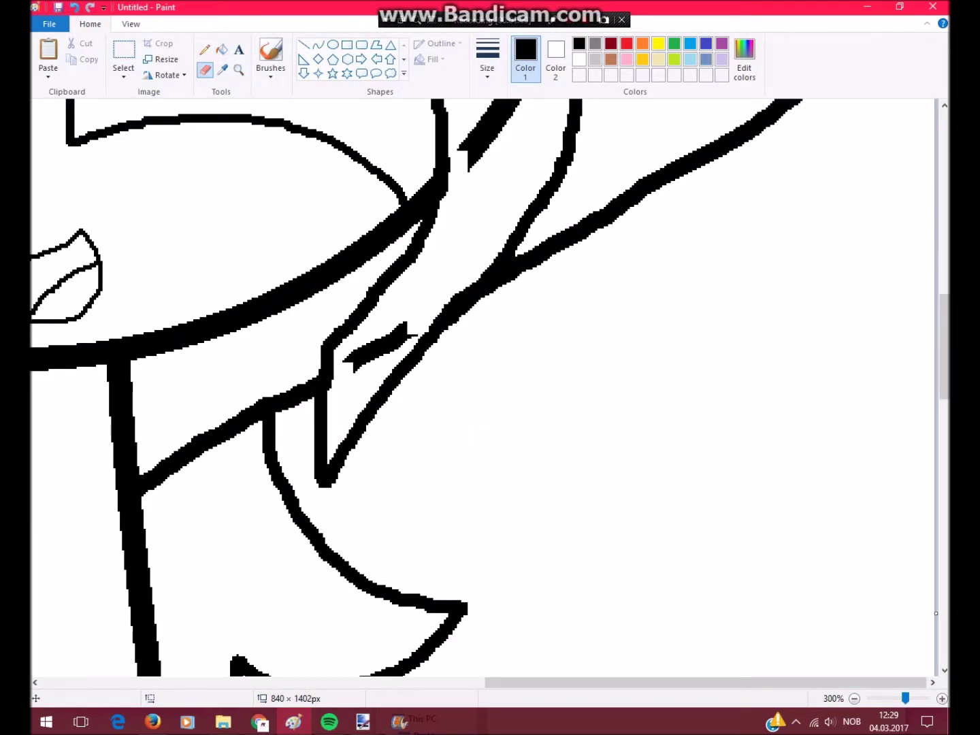
left_click(223, 49)
- Mix a custom near-black and fill the character's hair, including the lower locks beside the body
scroll(477, 381, "down", 3)
scroll(477, 381, "up", 1)
left_click(744, 60)
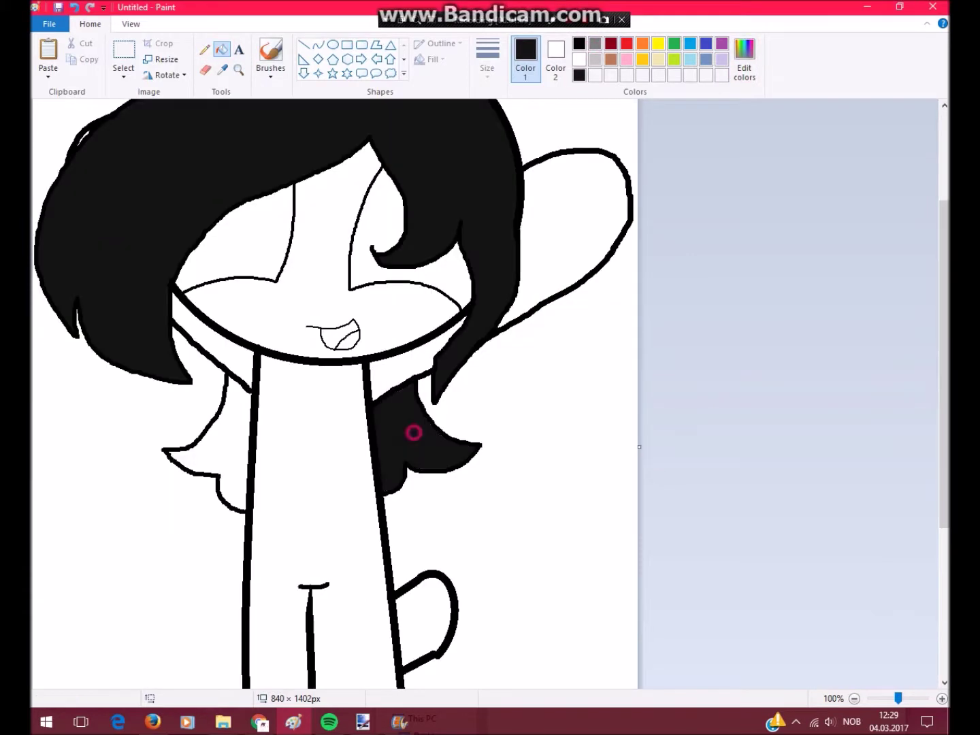
scroll(411, 431, "down", 3)
scroll(377, 409, "up", 1)
mouse_move(222, 291)
left_mouse_down()
mouse_move(453, 287)
mouse_move(493, 264)
left_mouse_up()
key("ctrl+z")
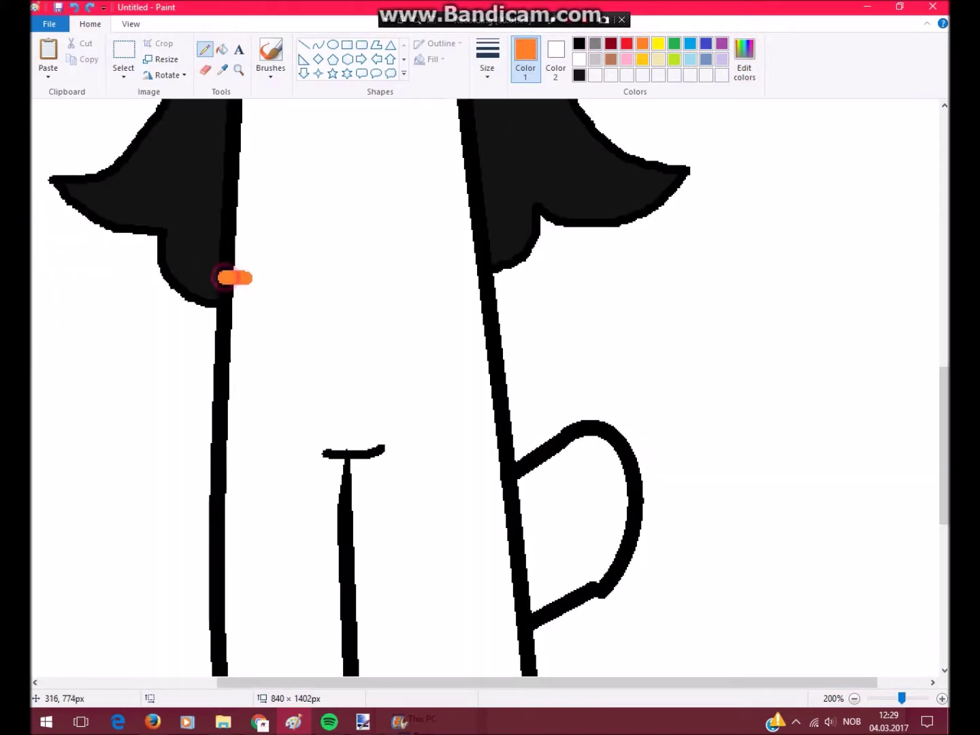
left_click_drag(223, 278, 485, 253)
key("ctrl+z")
left_click_drag(229, 289, 491, 271)
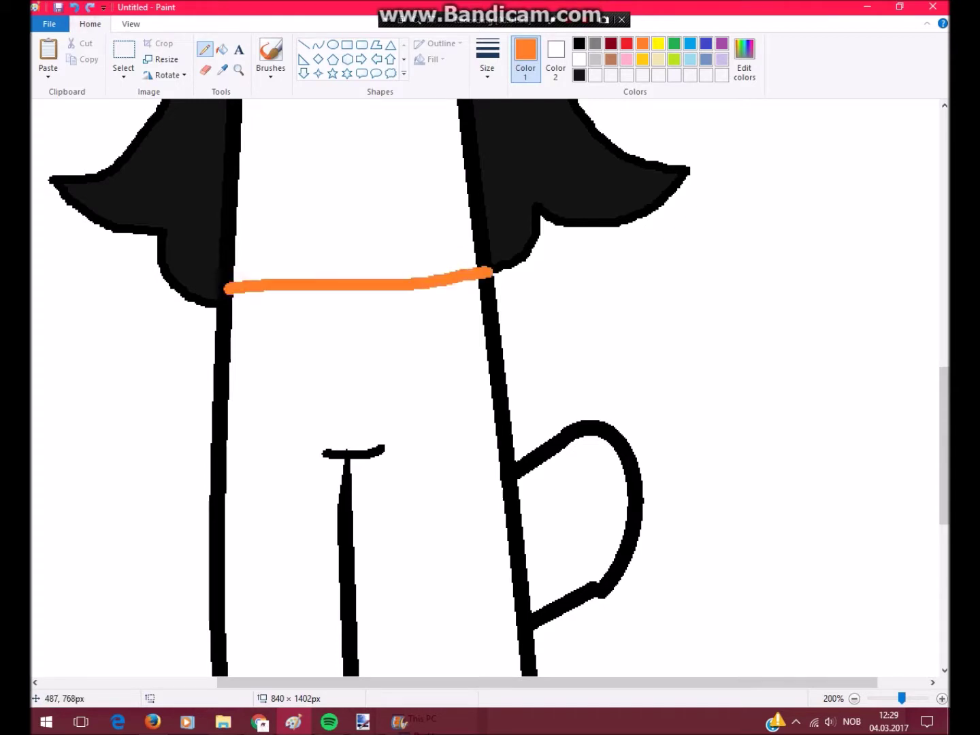
key("ctrl+z")
left_click_drag(222, 299, 500, 286)
key("ctrl+z")
- Outline a flared waist ruffle in orange and the flared hem of the shorts in dark red
mouse_move(215, 312)
left_mouse_down()
mouse_move(564, 326)
mouse_move(163, 355)
mouse_move(217, 311)
left_mouse_up()
scroll(217, 311, "down", 3)
left_click(611, 43)
left_click_drag(530, 410, 416, 422)
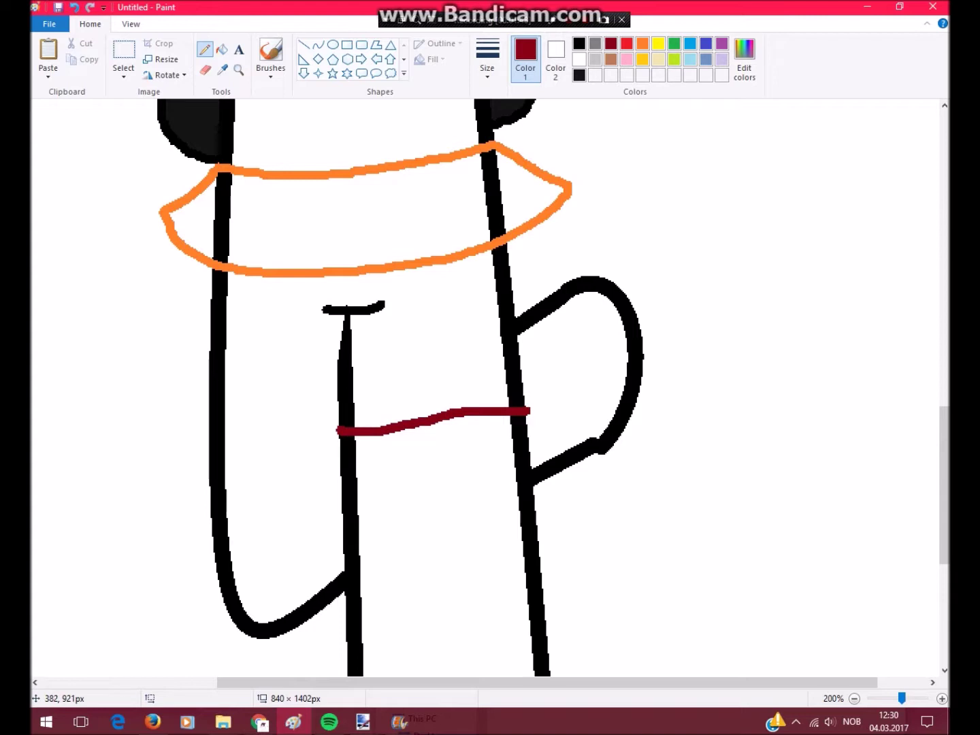
mouse_move(198, 423)
left_mouse_down()
mouse_move(310, 446)
mouse_move(344, 433)
left_mouse_up()
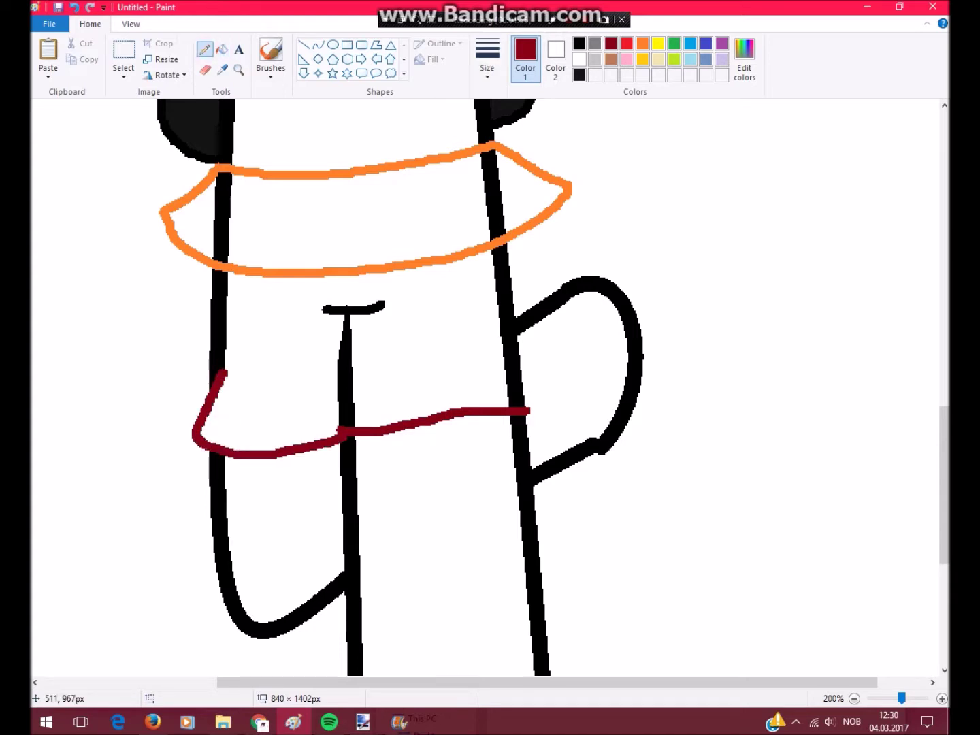
- Fill the body lines inside the ruffle and hem white, and recolour the orange and dark red outlines black
left_click(222, 49)
right_click(512, 375)
left_click(205, 435)
right_click(222, 222)
right_click(492, 197)
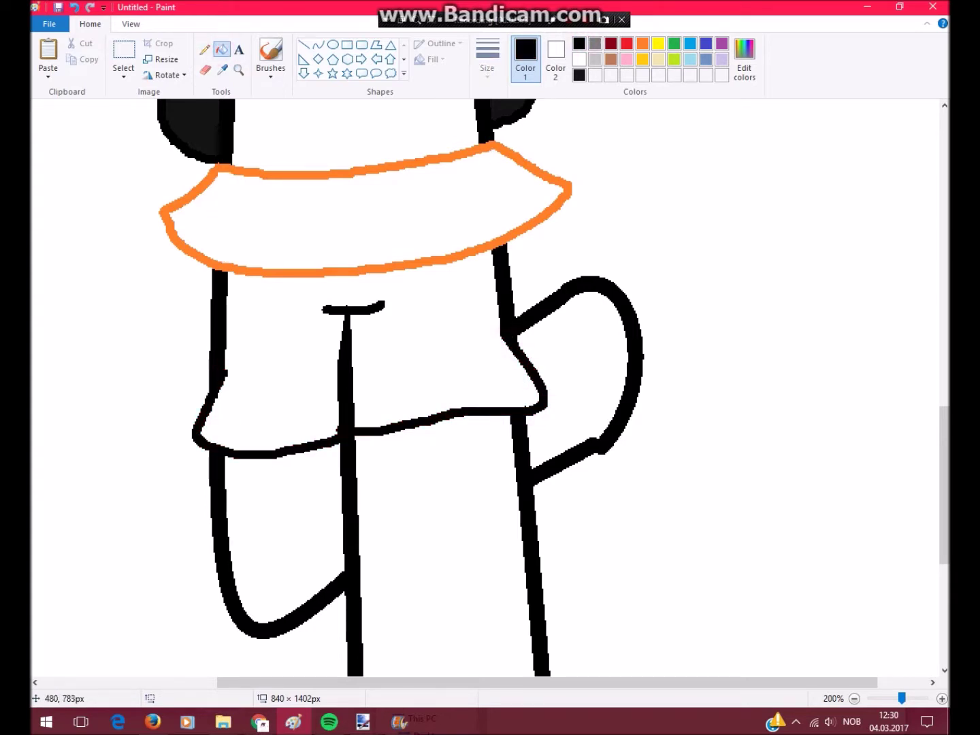
scroll(476, 388, "up", 2)
left_click(175, 361)
- Draw a black shoe line with a scalloped sock frill above it near the bottom of the standing leg
scroll(476, 388, "down", 3)
left_click(239, 69)
right_click(239, 179)
scroll(241, 179, "up", 2)
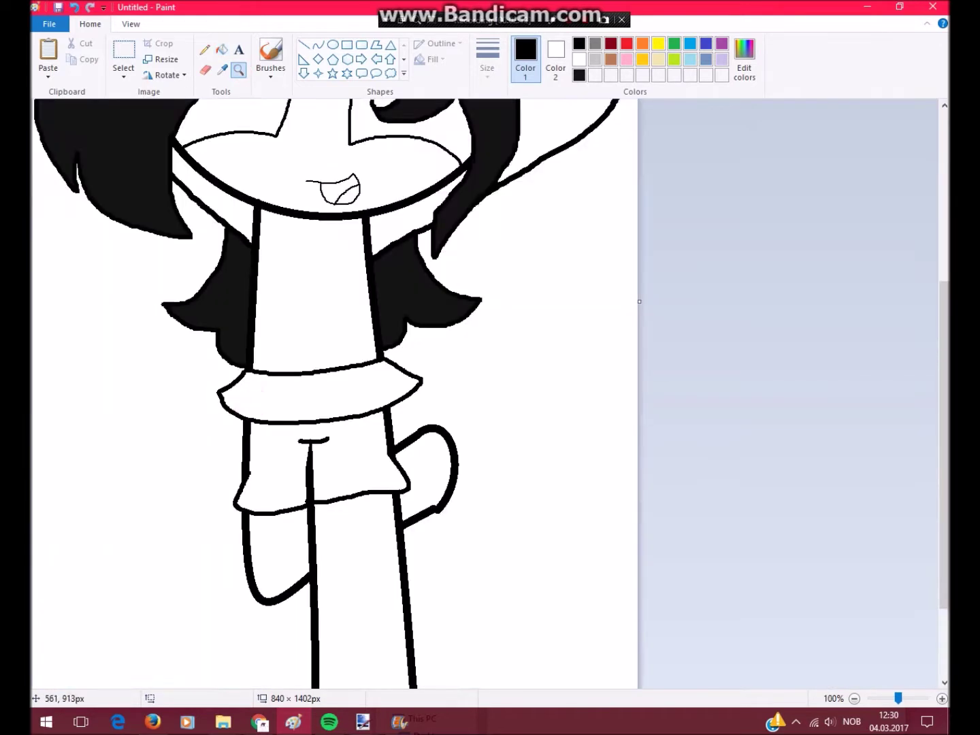
left_click(395, 614)
left_click(205, 50)
mouse_move(321, 482)
left_mouse_down()
mouse_move(500, 455)
mouse_move(500, 445)
left_mouse_up()
left_click_drag(453, 469, 401, 466)
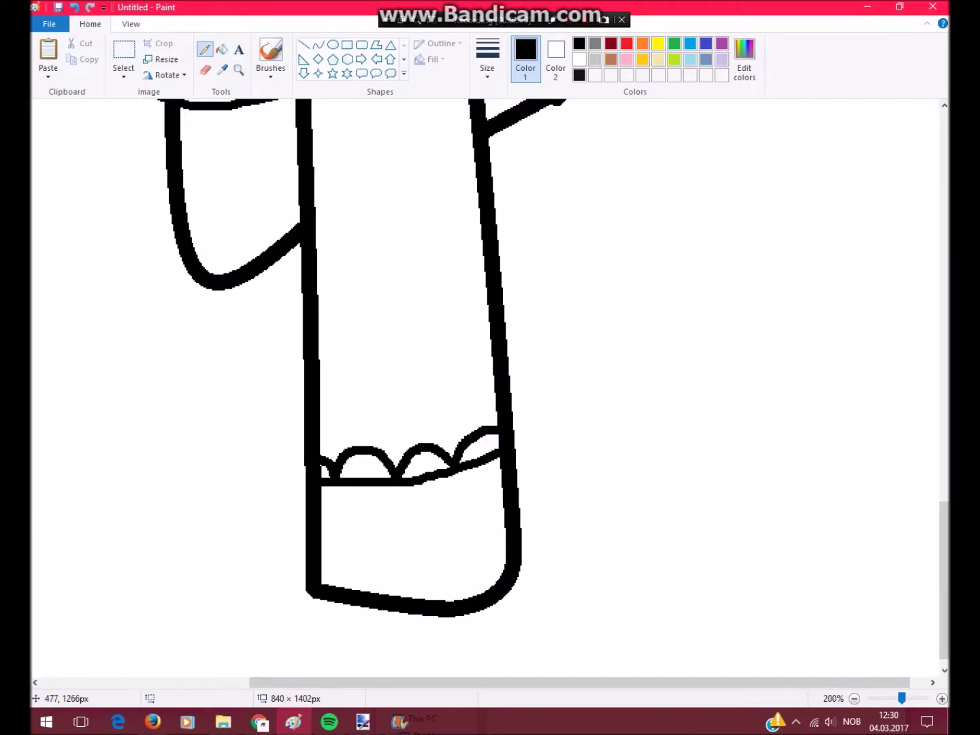
- Draw a striped opening on the side of the standing foot's shoe, undoing the badly spaced stripe
left_click_drag(317, 518, 373, 592)
left_click_drag(375, 548, 322, 578)
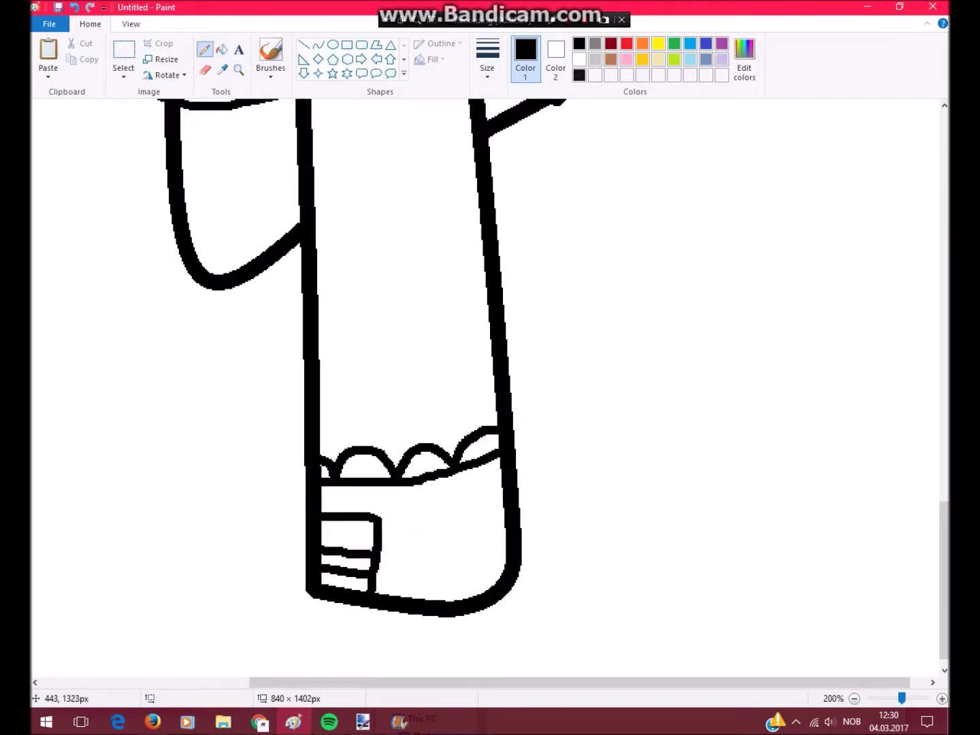
key("ctrl+z")
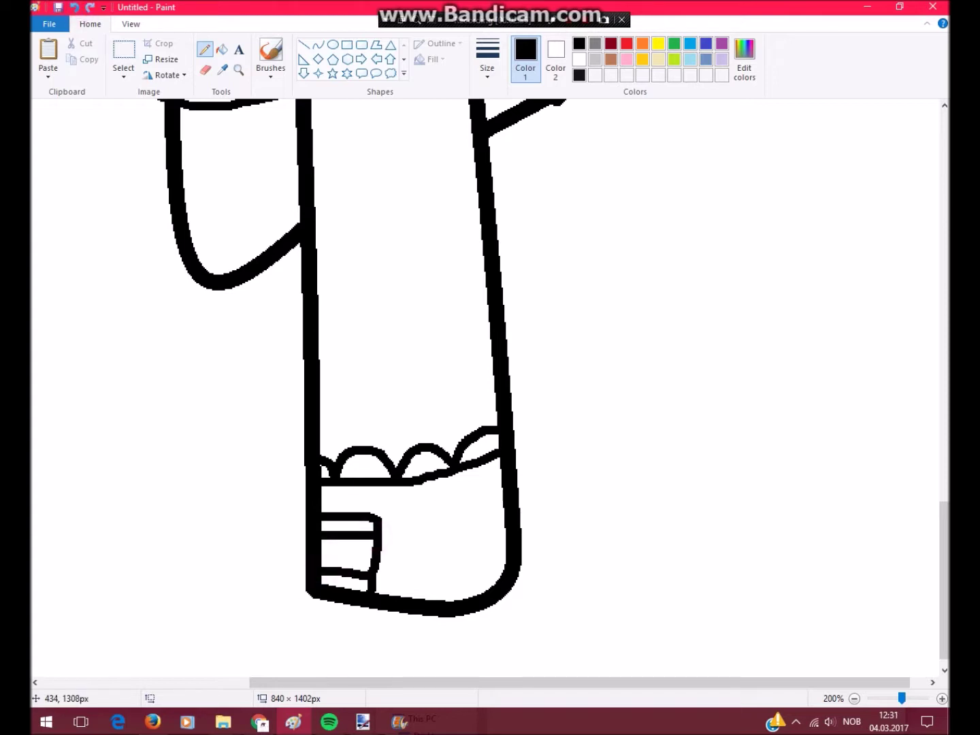
- Draw a matching black shoe edge and striped opening on the raised foot
scroll(405, 536, "up", 4)
left_click_drag(500, 257, 526, 389)
left_click_drag(567, 344, 528, 344)
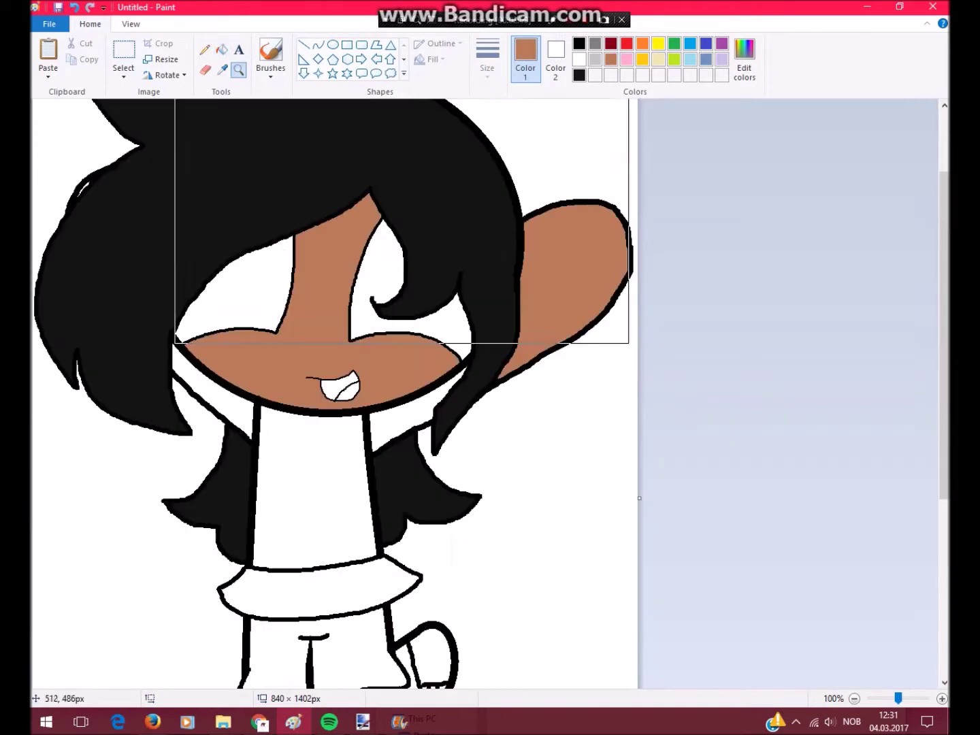
- Add a sleeve edge across the raised arm, fill the sleeve white and recolour the red edge line black
left_click(205, 49)
left_click(222, 49)
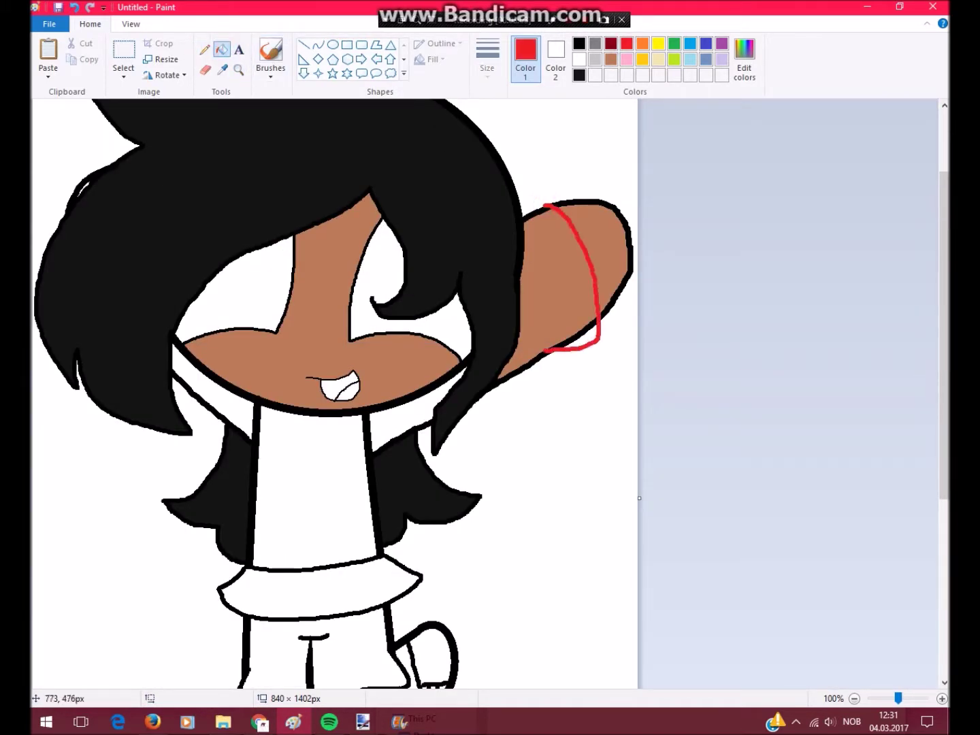
right_click(559, 286)
right_click(572, 337)
left_click(579, 44)
left_click(599, 319)
- Mix a custom pale pink and fill the sleeves and shirt with it
left_click(744, 58)
left_click(626, 263)
left_click(549, 455)
left_click(357, 454)
left_click(314, 490)
- Mix a custom pale lavender from the palette lavender and fill the shorts with it
scroll(314, 477, "down", 5)
left_click(642, 44)
left_click(721, 59)
left_click(744, 58)
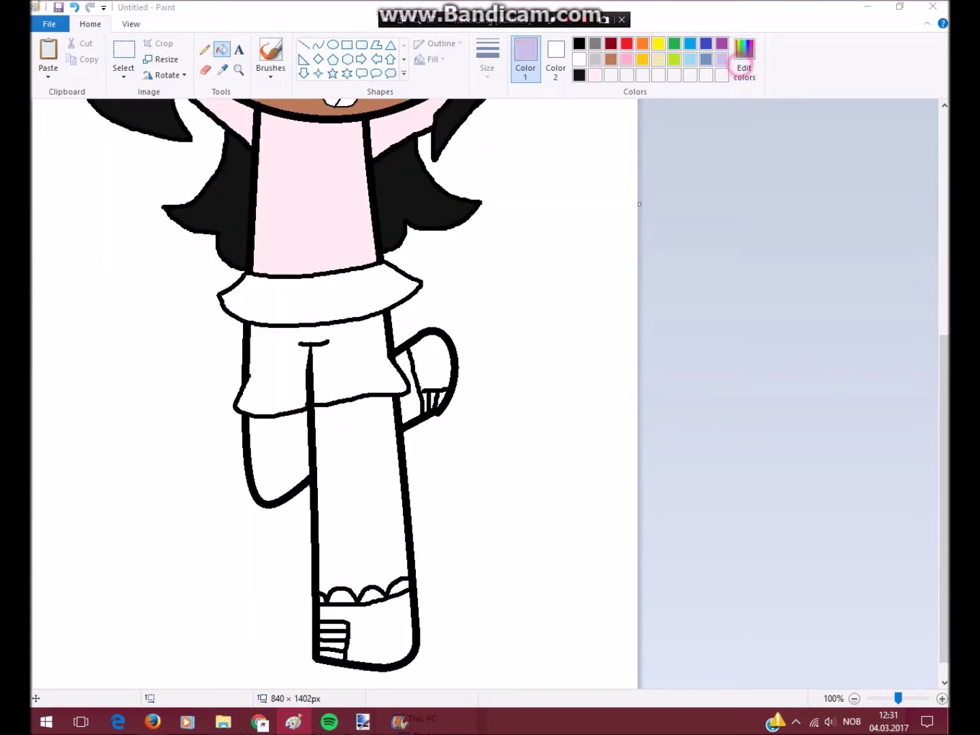
left_click(357, 453)
left_click(273, 367)
- Fill both shoes and their straps with purple, undoing the misplaced fill on the raised foot
left_click(722, 43)
left_click(432, 361)
left_click(339, 608)
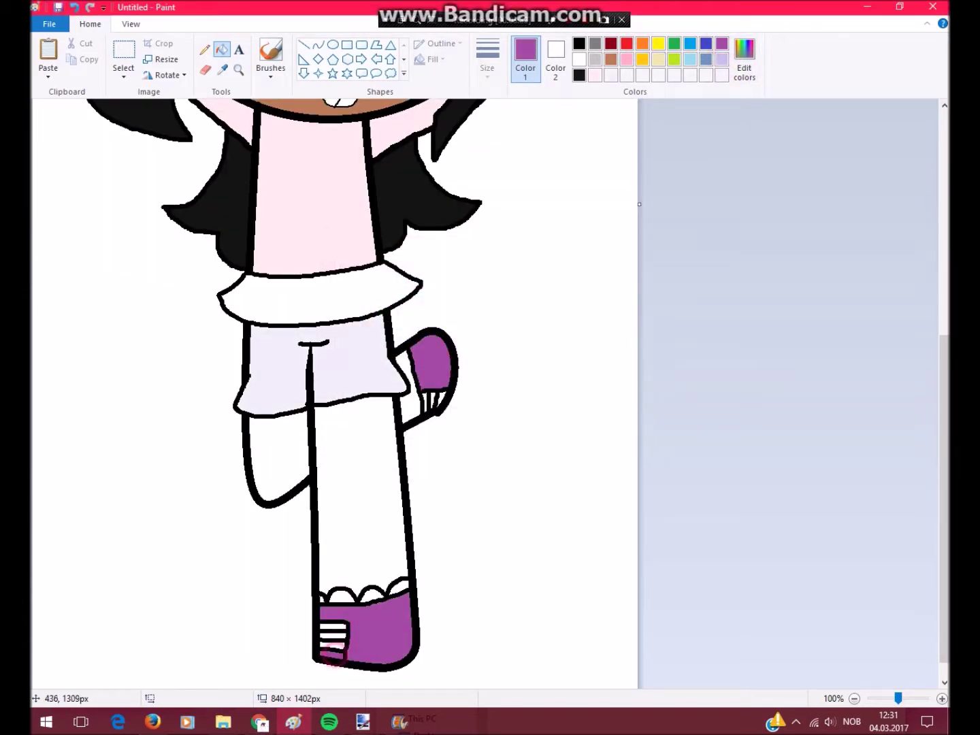
left_click(420, 399)
key("ctrl+z")
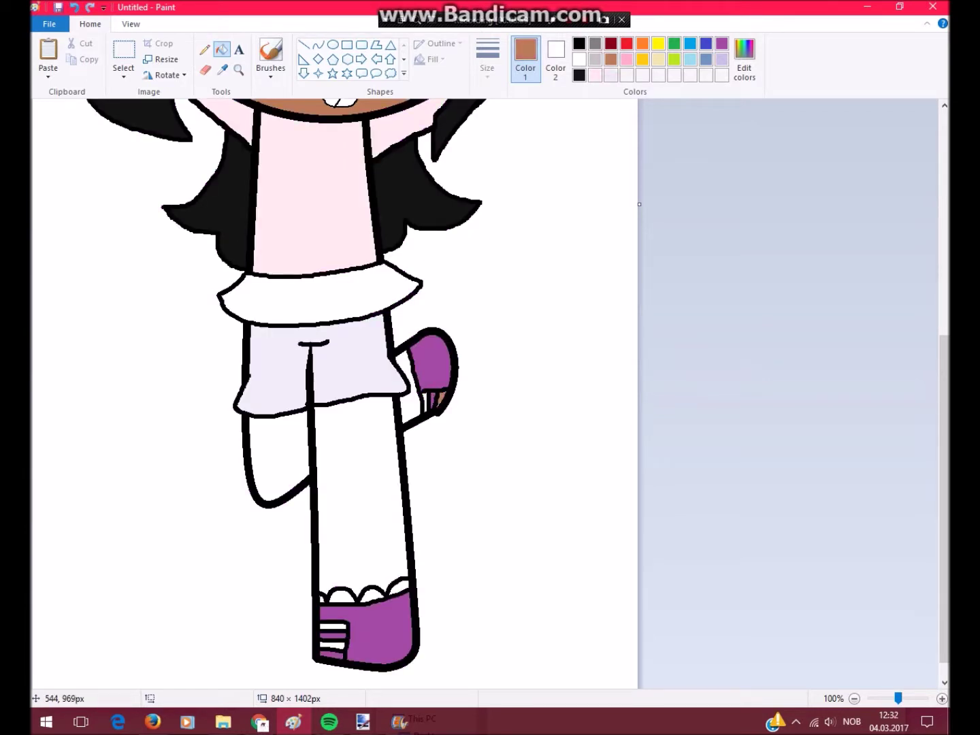
- Fill both legs and the raised ankle with the skin brown
left_click(279, 449)
left_click(358, 497)
left_click(412, 407)
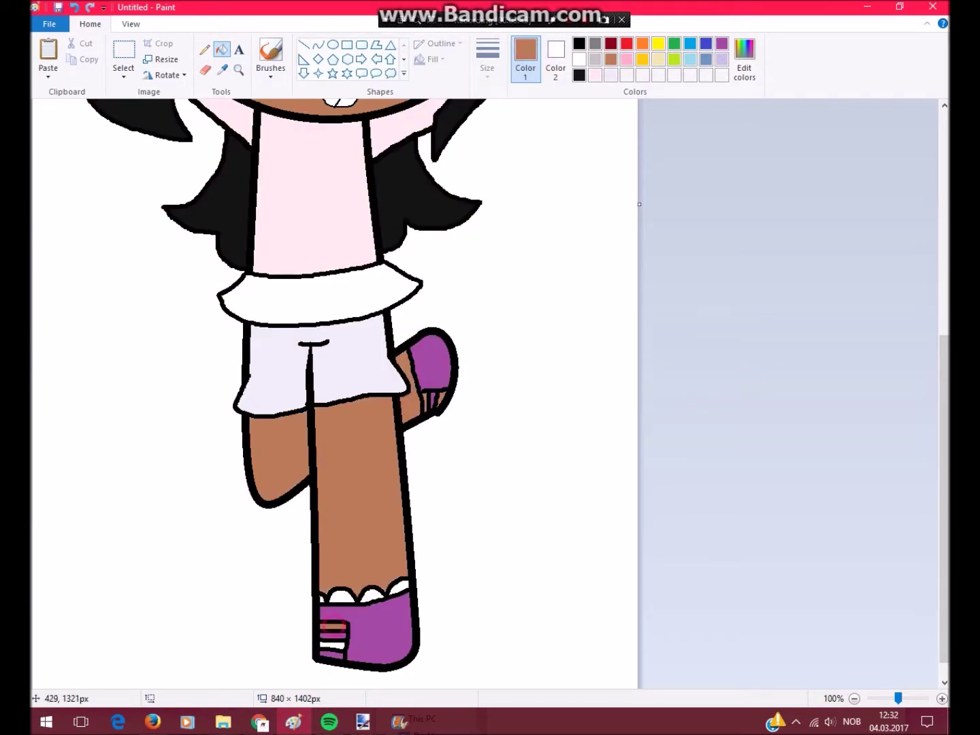
- Colour the mouth dark red with a pale pink tongue, and choose the Eraser with white and pale pink as colours
scroll(325, 622, "up", 5)
left_click(556, 58)
left_click(611, 58)
left_click(526, 57)
left_click(579, 58)
left_click(205, 69)
left_click(556, 59)
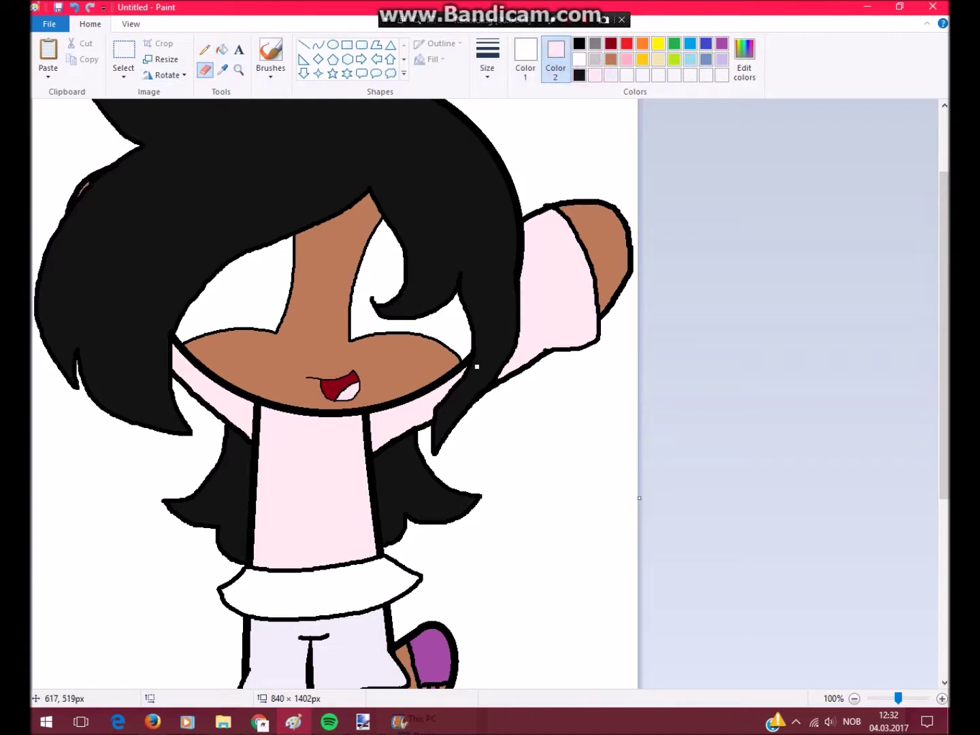
- Mix a custom pale yellow and fill the waist ruffle with it
scroll(477, 367, "down", 5)
left_click(526, 58)
left_click(744, 58)
left_click(357, 453)
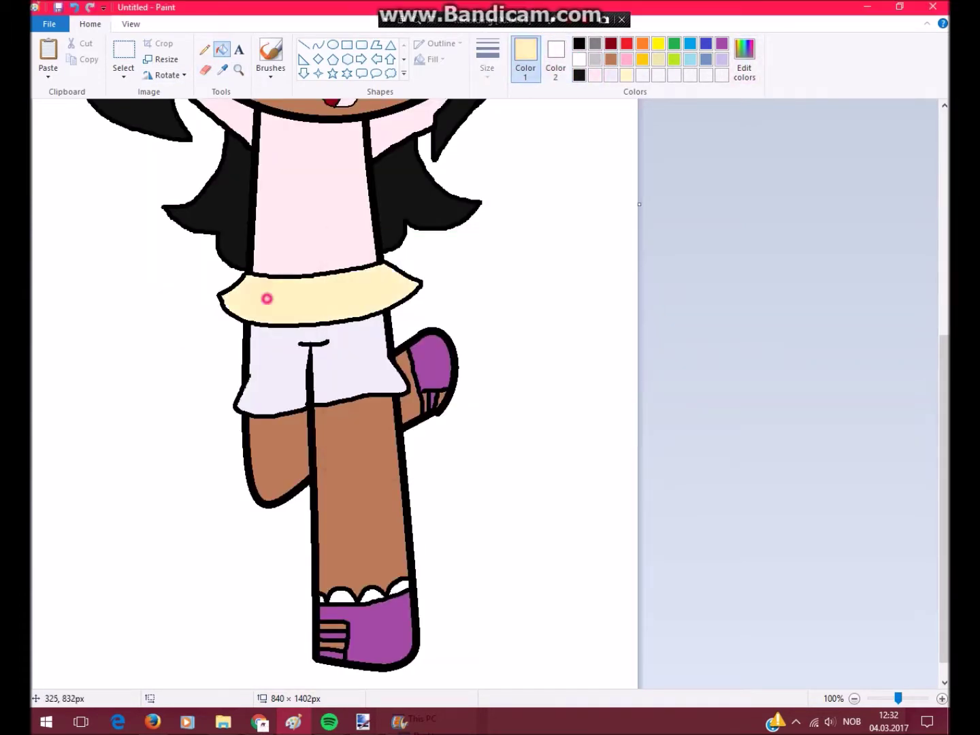
left_click(320, 300)
- Draw a black scalloped sock frill along the raised foot's shoe edge and fill the scallops white
left_click(238, 69)
right_click(357, 453)
left_click(208, 444)
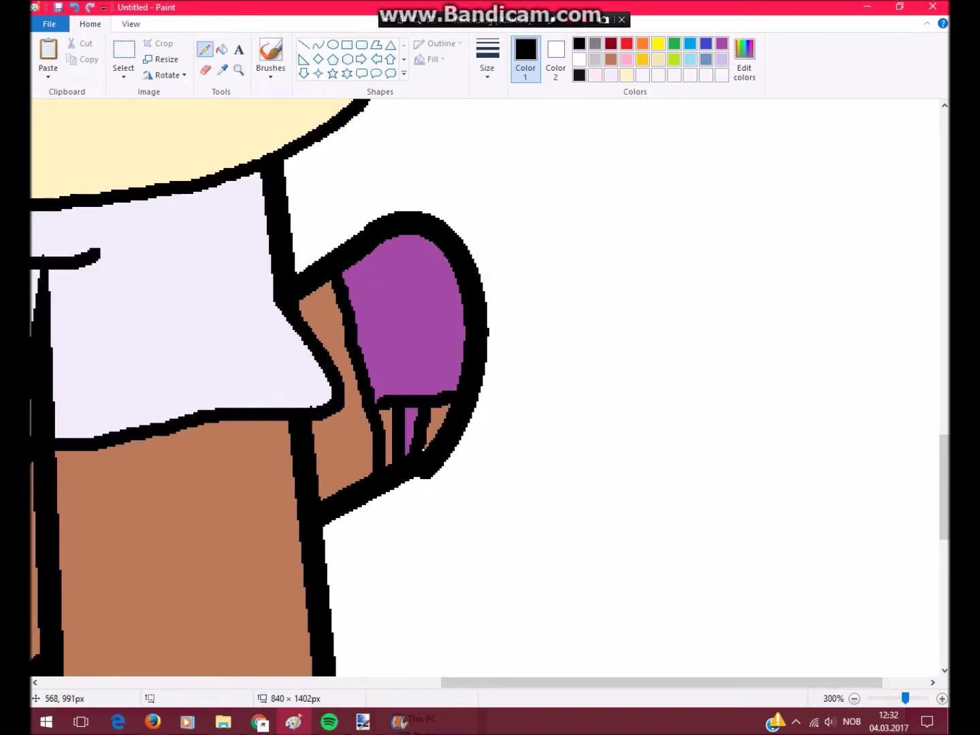
left_click_drag(362, 377, 340, 315)
right_click(340, 343)
right_click(327, 285)
- Draw a large bushy tail with pointed fur tufts in black from the waist down beside the standing leg
left_click(239, 70)
right_click(328, 284)
left_click(328, 285)
left_click(205, 50)
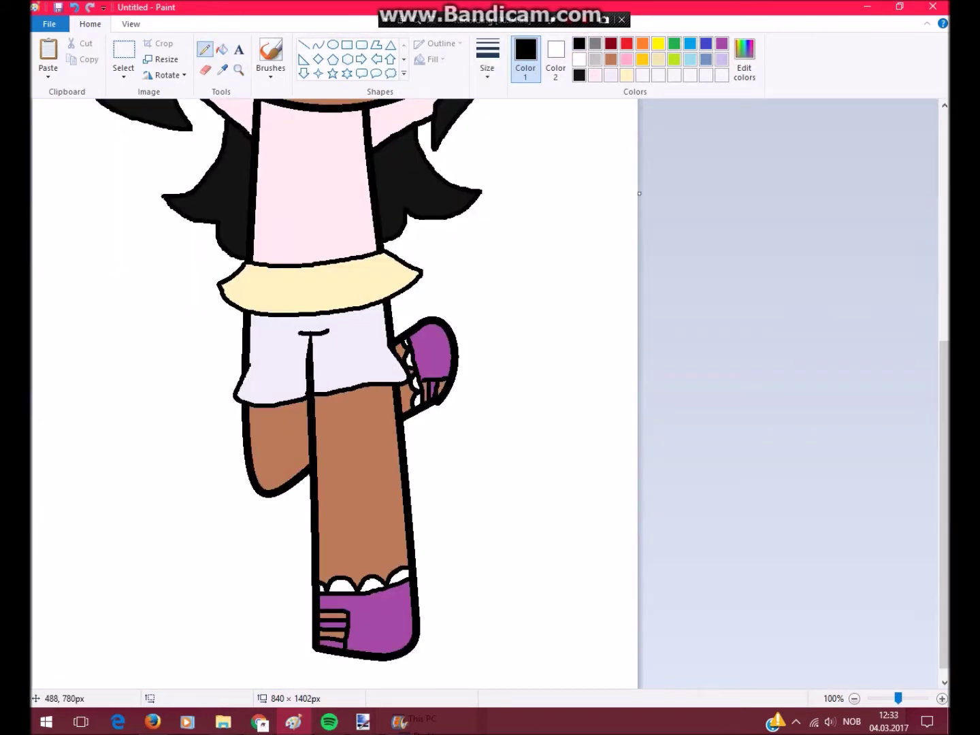
left_click_drag(536, 221, 632, 499)
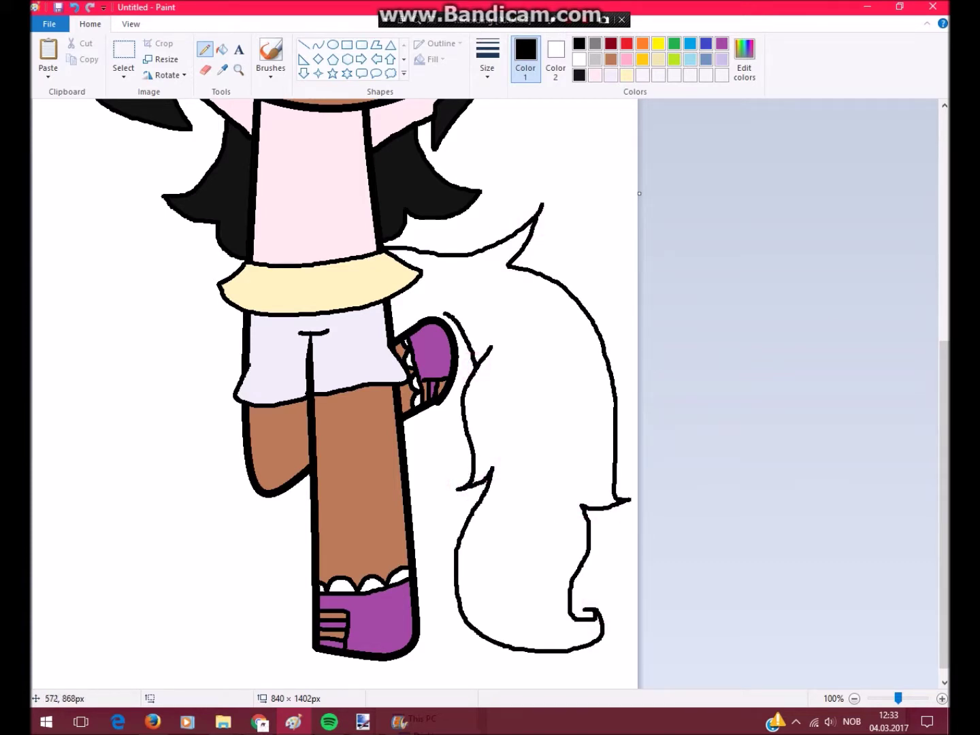
- Sharpen the pointed fur tips along the tail's black outline
left_click(285, 321)
scroll(476, 388, "down", 3)
scroll(477, 388, "down", 5)
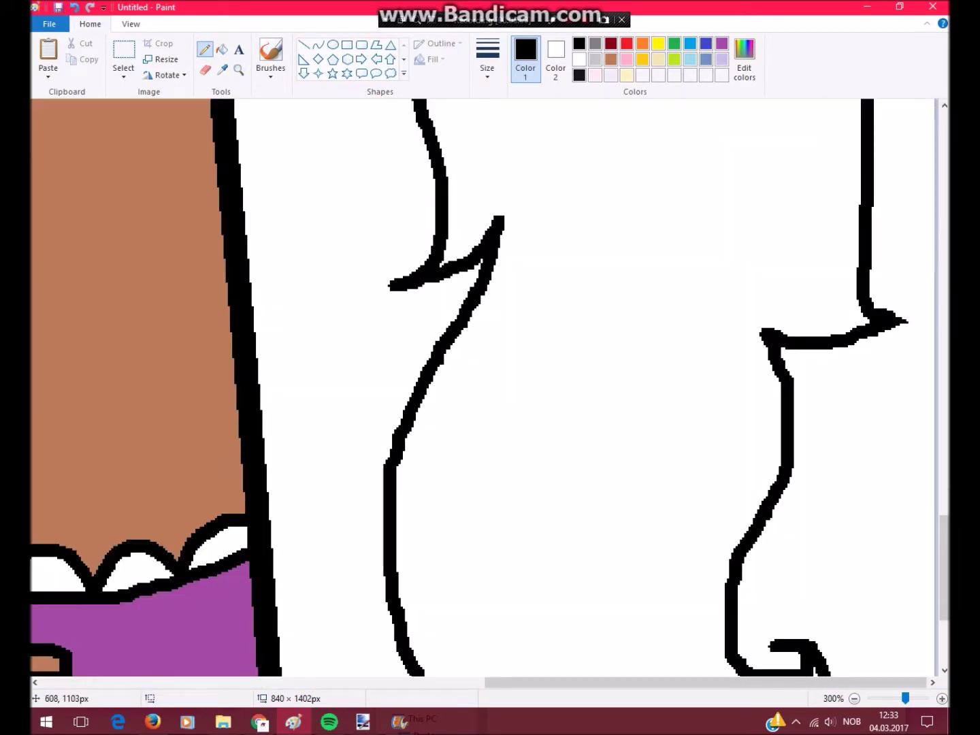
- Sharpen the black tip of the lower hair strand beside the torso on the tail side
left_click(238, 69)
right_click(242, 171)
left_click(345, 328)
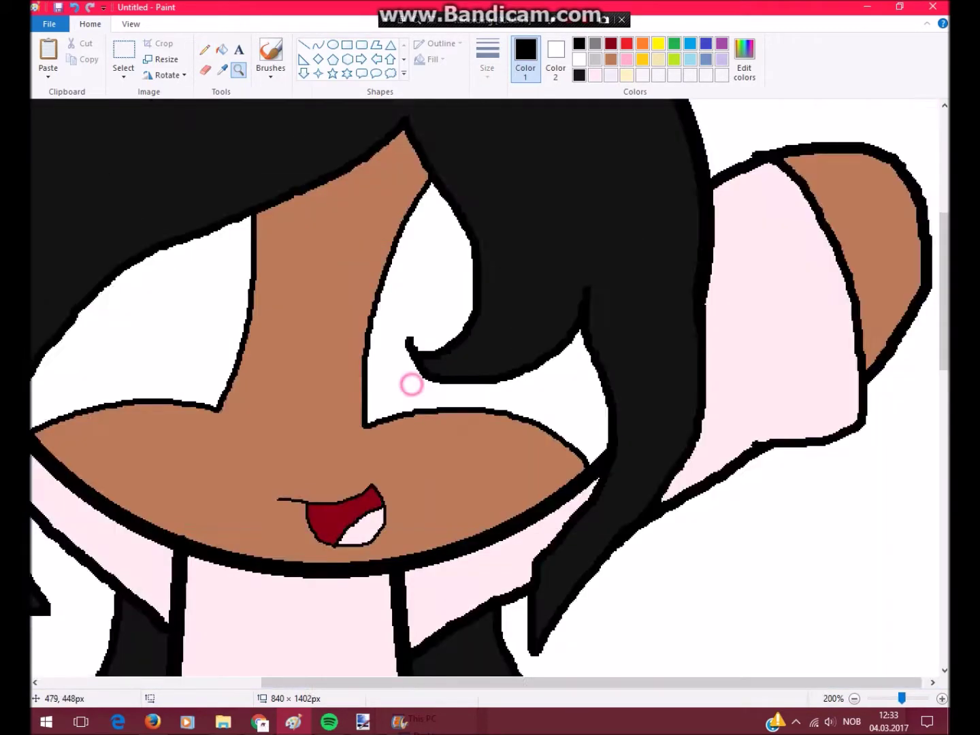
left_click(409, 385)
scroll(564, 350, "down", 5)
scroll(696, 481, "down", 3)
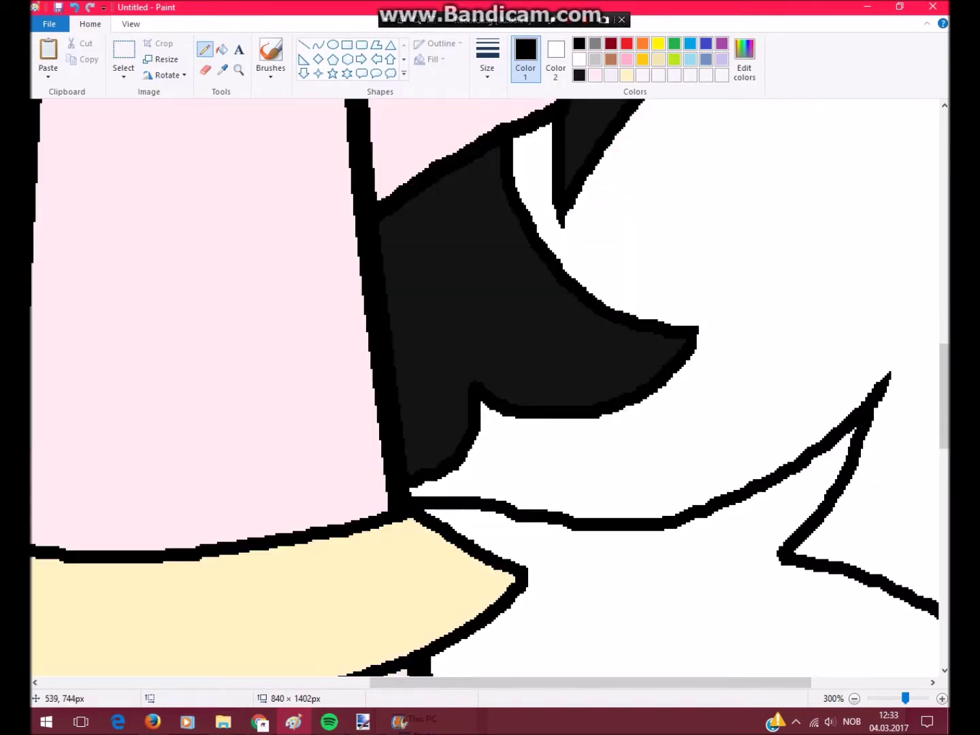
- Sharpen the black hair tips on the side of the head and torso opposite the tail
scroll(286, 335, "left", 10)
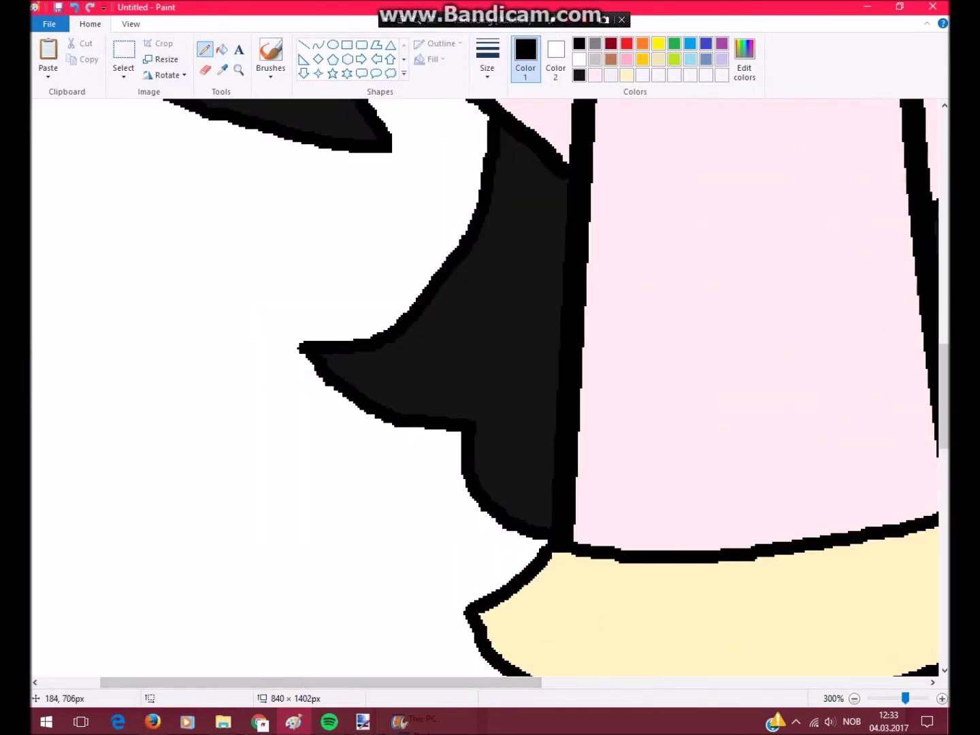
scroll(300, 371, "up", 9)
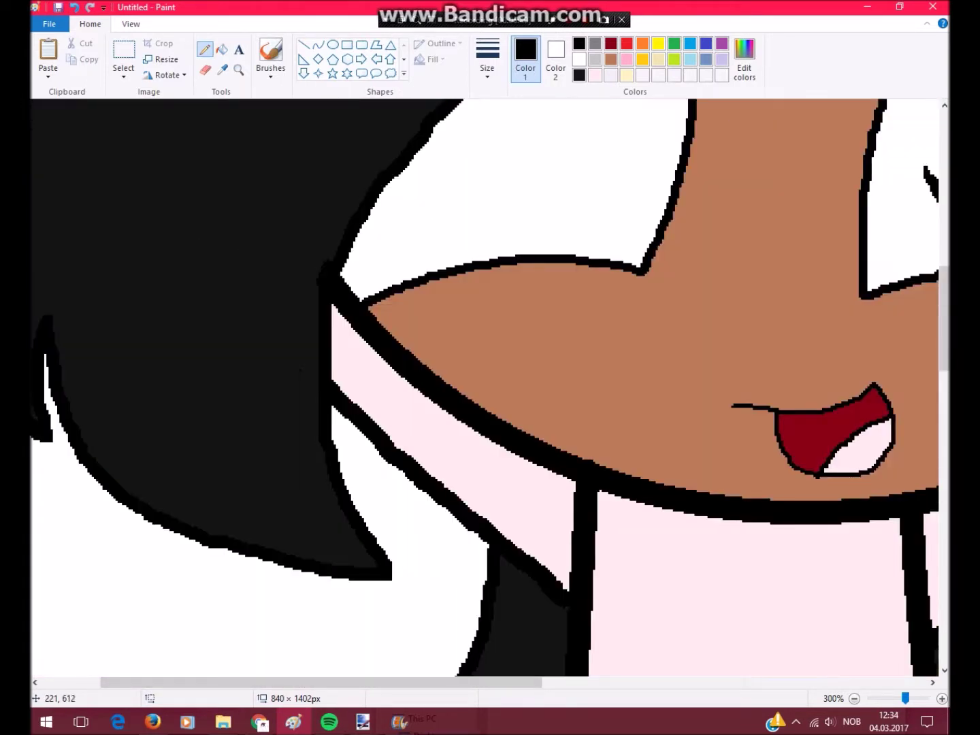
scroll(485, 388, "left", 2)
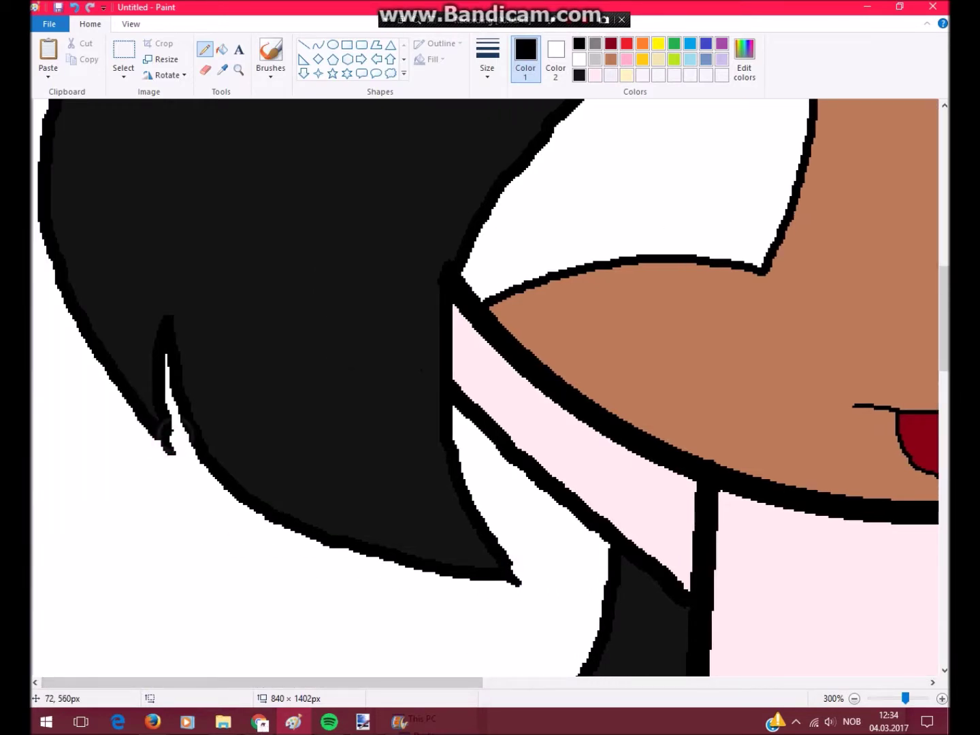
scroll(158, 444, "up", 3)
scroll(183, 481, "down", 6)
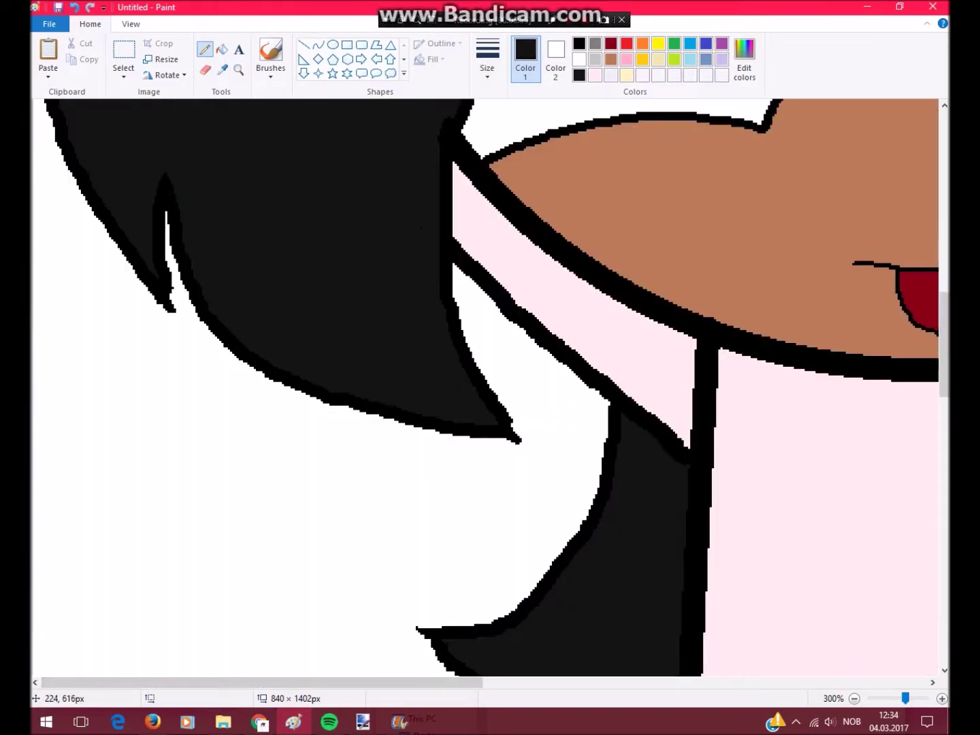
scroll(183, 481, "up", 20)
- Draw a curved black neckline just below the chin and fill it with the brown skin colour
left_click(238, 70)
right_click(410, 386)
left_click(410, 385)
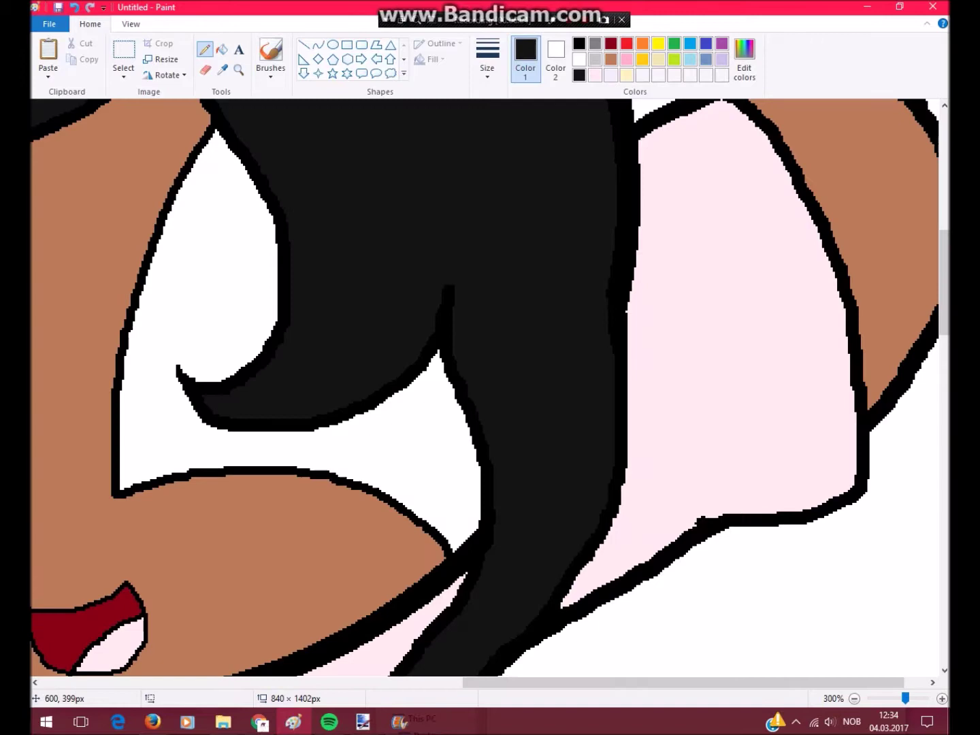
scroll(285, 429, "down", 8)
scroll(285, 429, "down", 2)
left_click(239, 69)
right_click(265, 273)
left_click(265, 273)
mouse_move(516, 300)
left_mouse_down()
mouse_move(362, 348)
mouse_move(287, 277)
left_mouse_up()
key("ctrl+z")
mouse_move(503, 309)
left_mouse_down()
mouse_move(446, 356)
mouse_move(330, 294)
left_mouse_up()
left_click(222, 50)
left_click(408, 327)
- Mix a custom dark grey with RGB 74, 74, 74
left_click(240, 70)
right_click(352, 361)
scroll(382, 374, "down", 5)
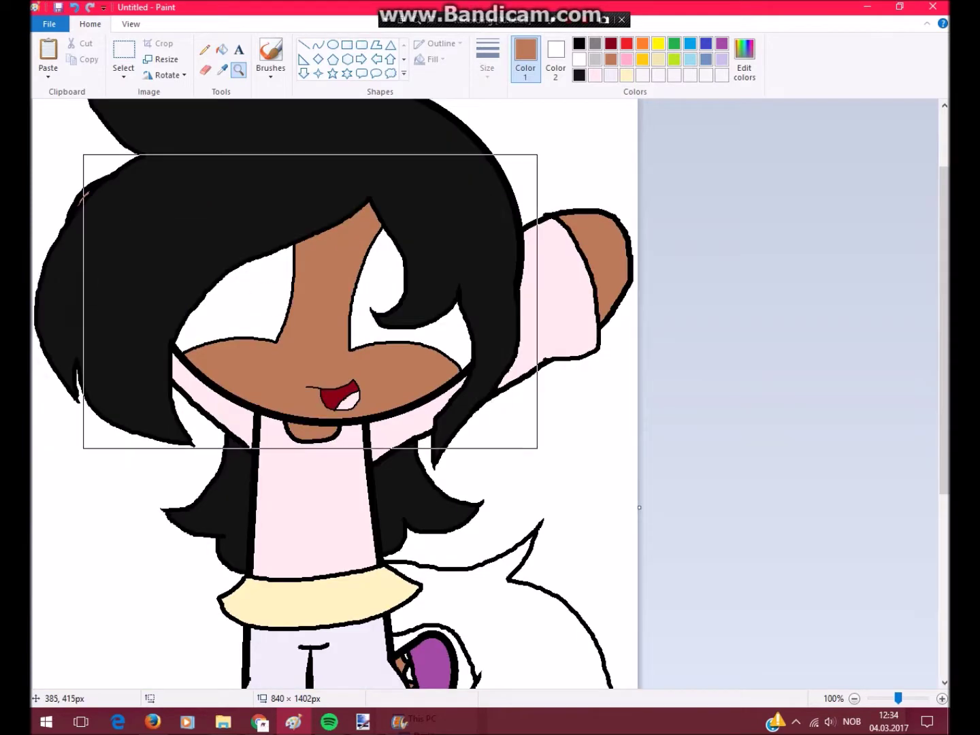
left_click(407, 390)
left_click(579, 44)
left_click(745, 58)
left_click_drag(636, 383, 637, 355)
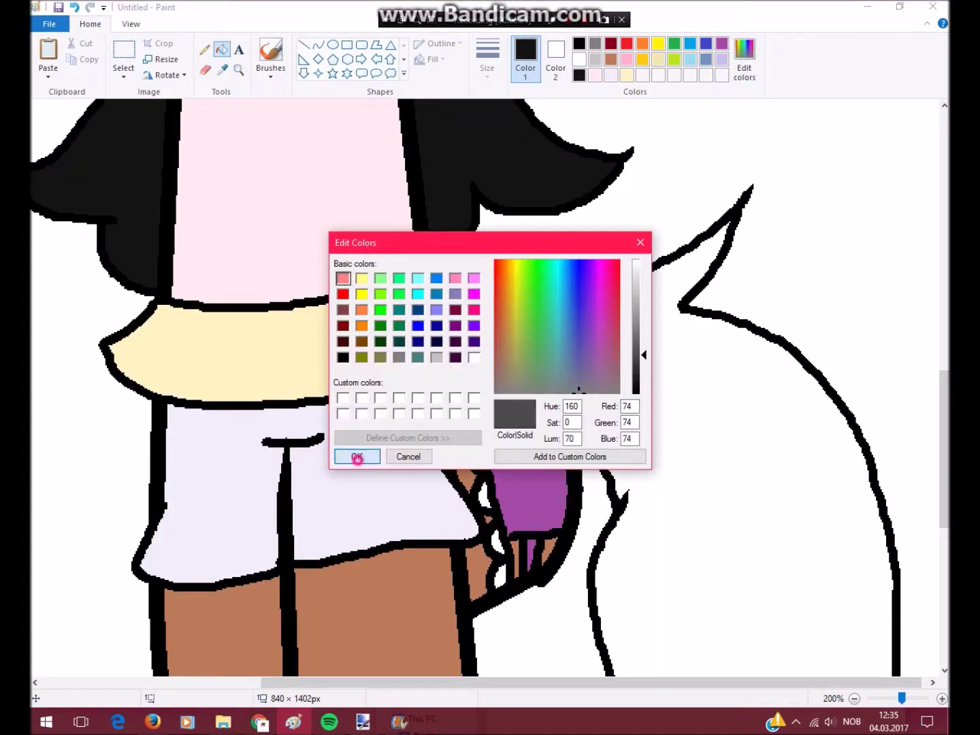
left_click(355, 455)
- Outline a jagged stripe along the tail's inner side in dark grey and fill it with the same grey
left_click(204, 49)
left_click(488, 61)
left_click(522, 139)
scroll(681, 375, "down", 5)
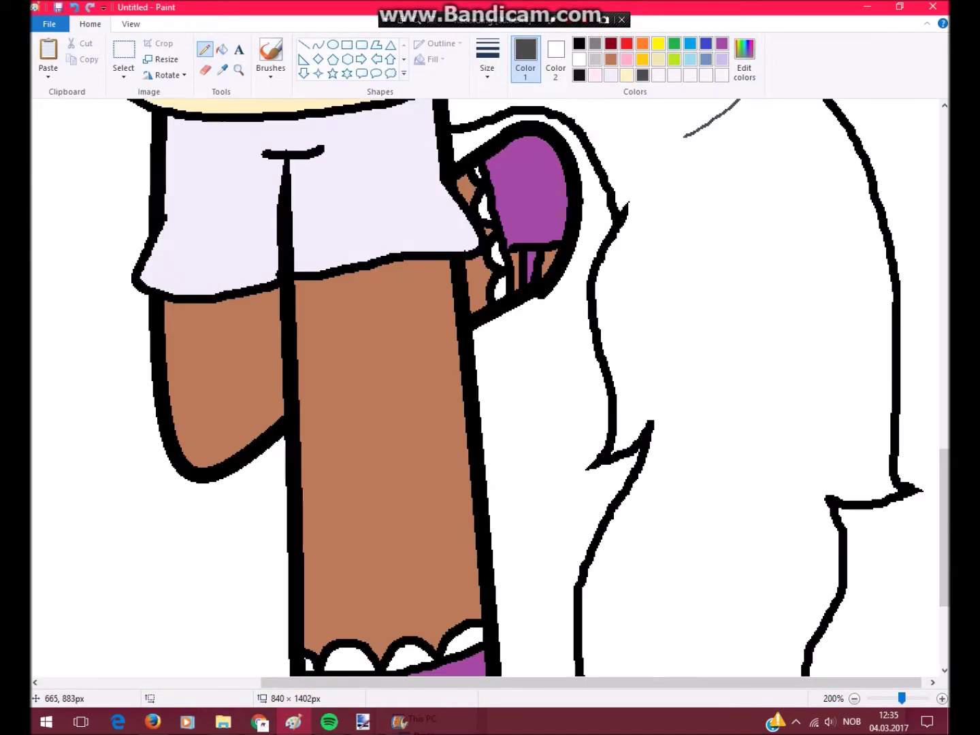
left_click_drag(765, 135, 738, 455)
scroll(739, 455, "down", 3)
left_click_drag(739, 239, 756, 506)
left_click(221, 49)
left_click(653, 408)
- Sample the hair's near-black colour and set the pencil's line thickness for touching up the hair
scroll(477, 389, "up", 10)
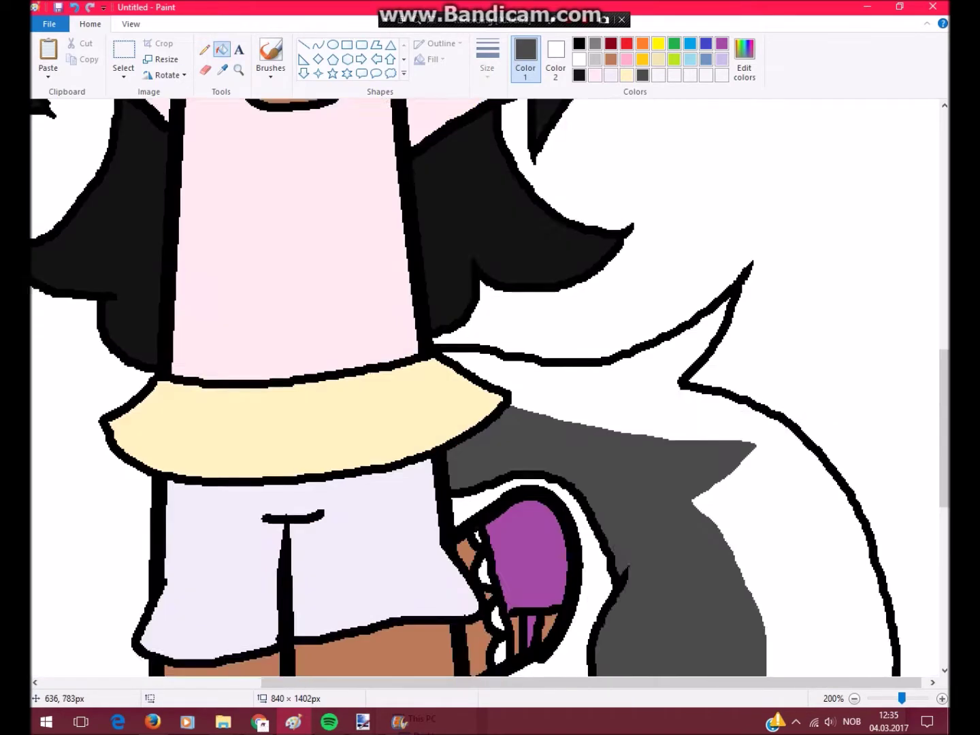
scroll(476, 389, "left", 3)
scroll(477, 388, "down", 5)
scroll(490, 389, "up", 8)
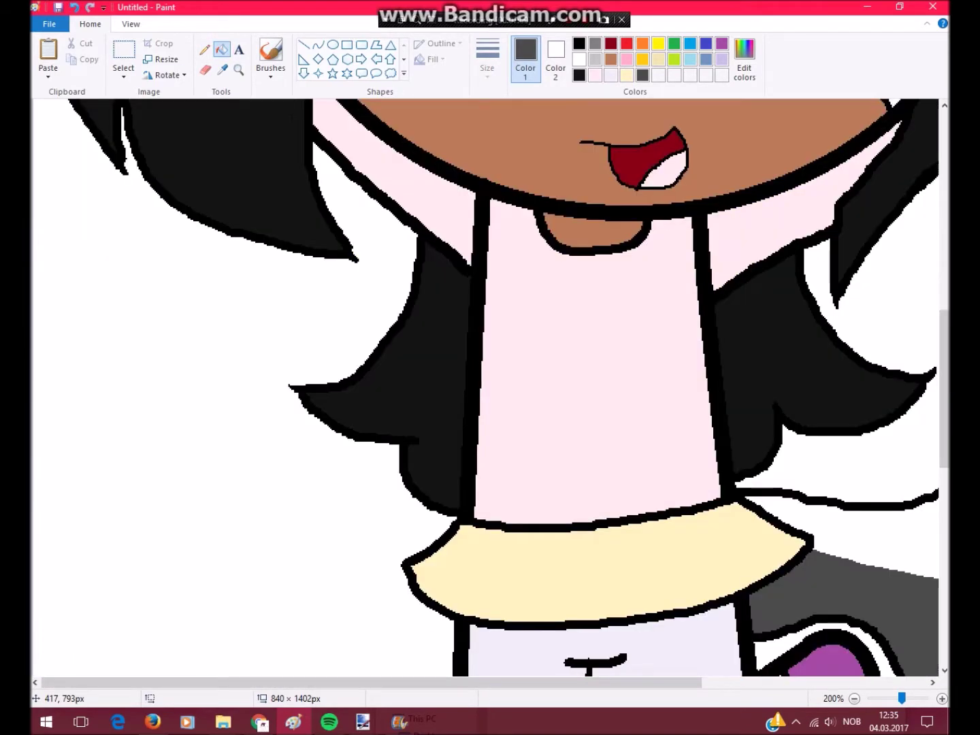
scroll(490, 388, "down", 4)
scroll(490, 388, "right", 3)
left_click(223, 70)
left_click(170, 114)
left_click(237, 69)
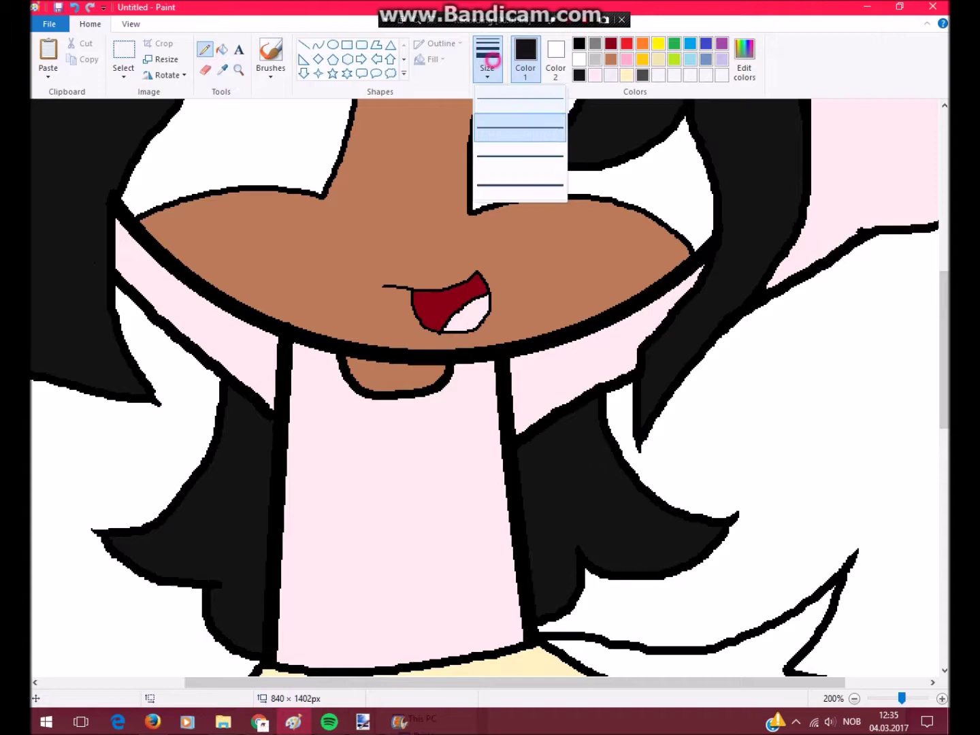
right_click(216, 591)
right_click(269, 168)
left_click(274, 177)
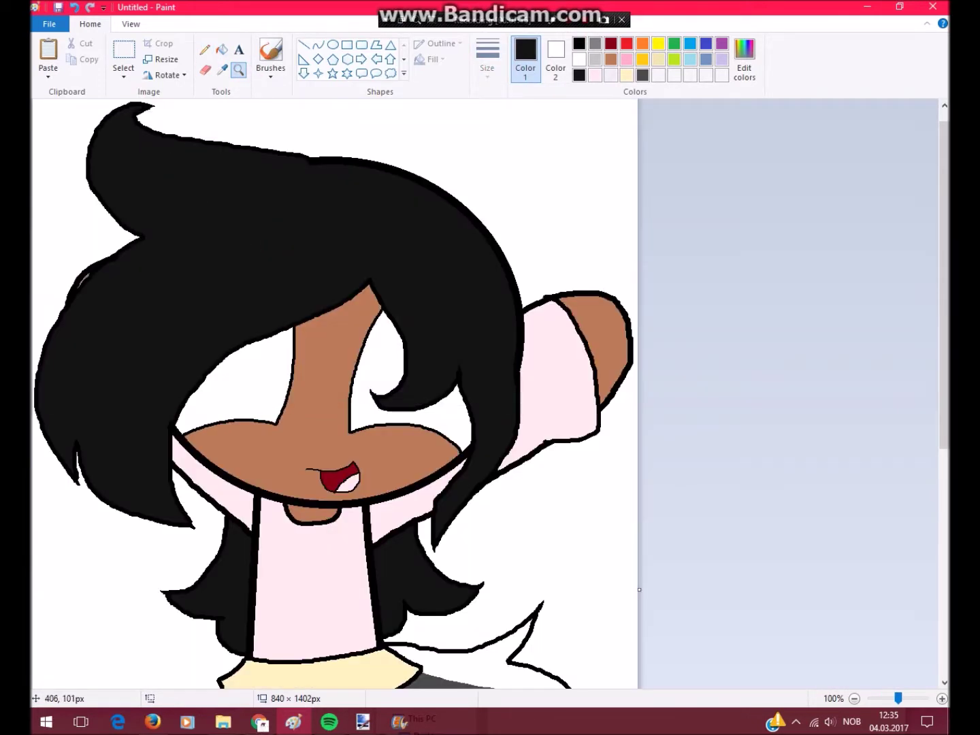
- Draw two rounded black ear outlines behind the head, an inner ear, and a curved, dotted, spiky-ended shape below the raised sleeve
left_click(580, 43)
left_click_drag(483, 221, 615, 298)
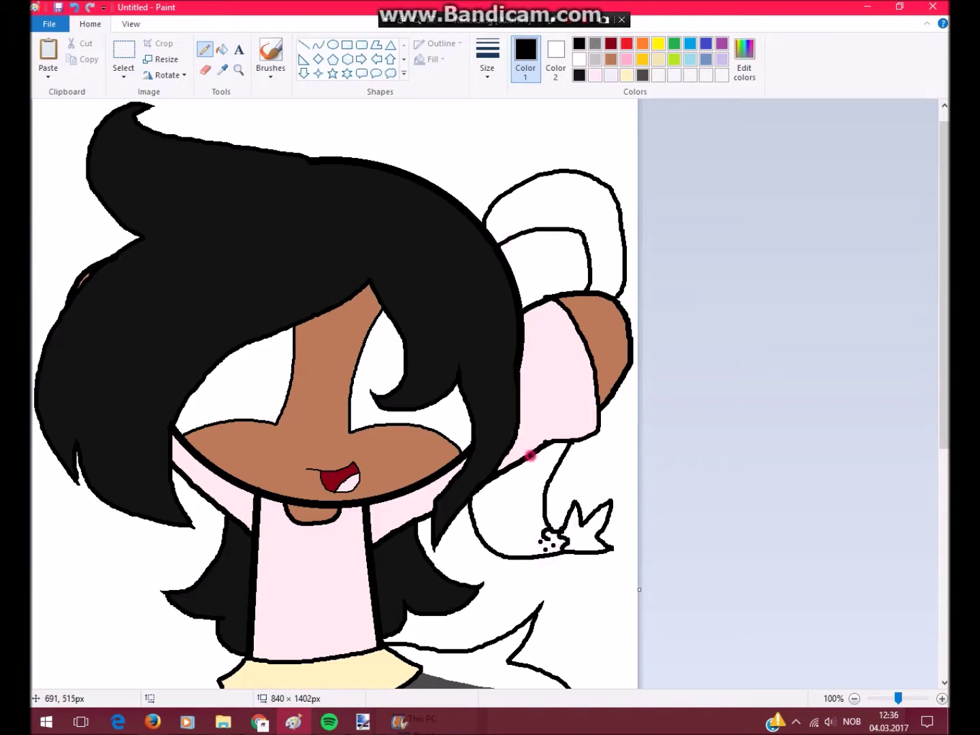
scroll(494, 506, "up", 1)
left_click_drag(306, 194, 436, 205)
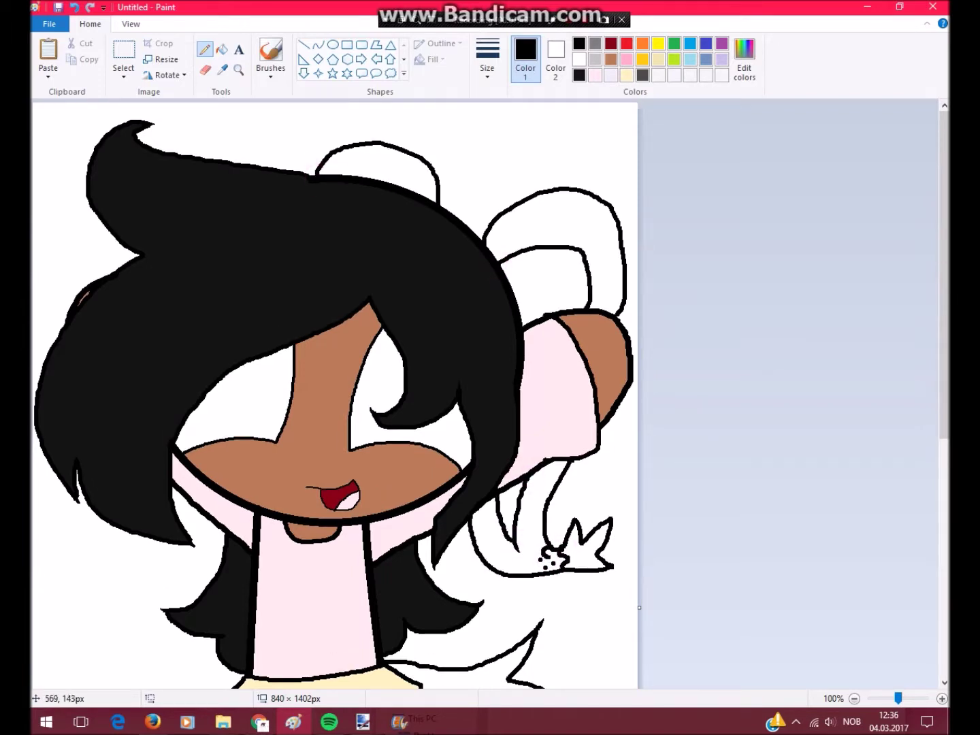
- Fill the inner ear with light pink and the spiky end below the raised sleeve with dark grey
left_click(222, 50)
left_click(596, 76)
left_click(587, 238)
scroll(588, 237, "down", 3)
left_click(584, 414)
scroll(333, 395, "down", 5)
- Mix two progressively lighter tints of the brown skin colour, the first with RGB 193, 138, 108
left_click(239, 69)
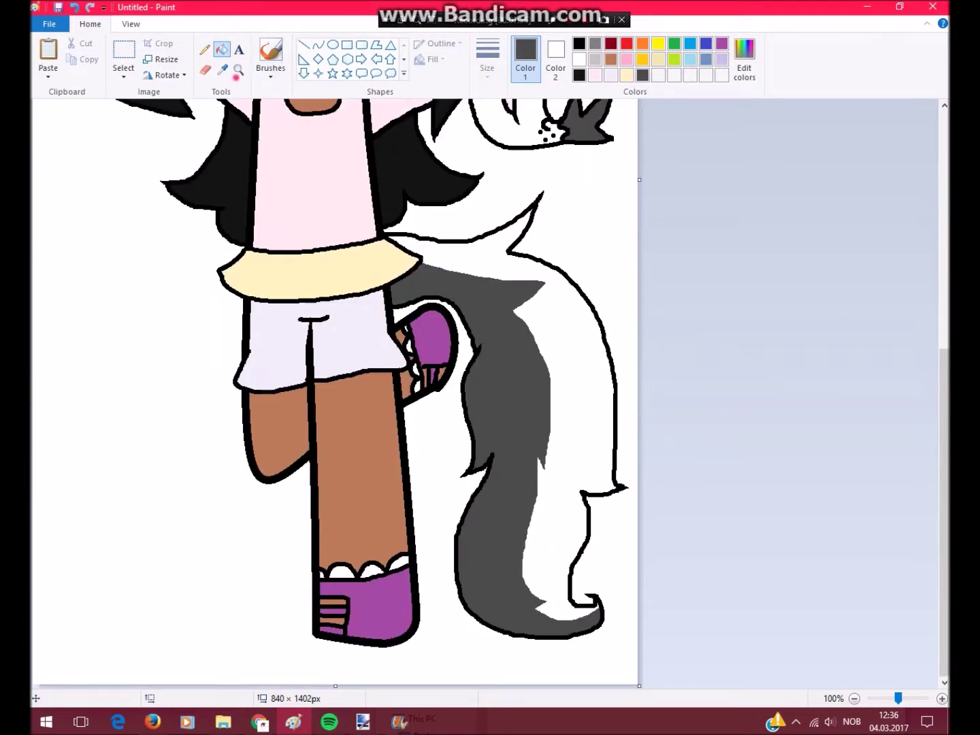
right_click(266, 364)
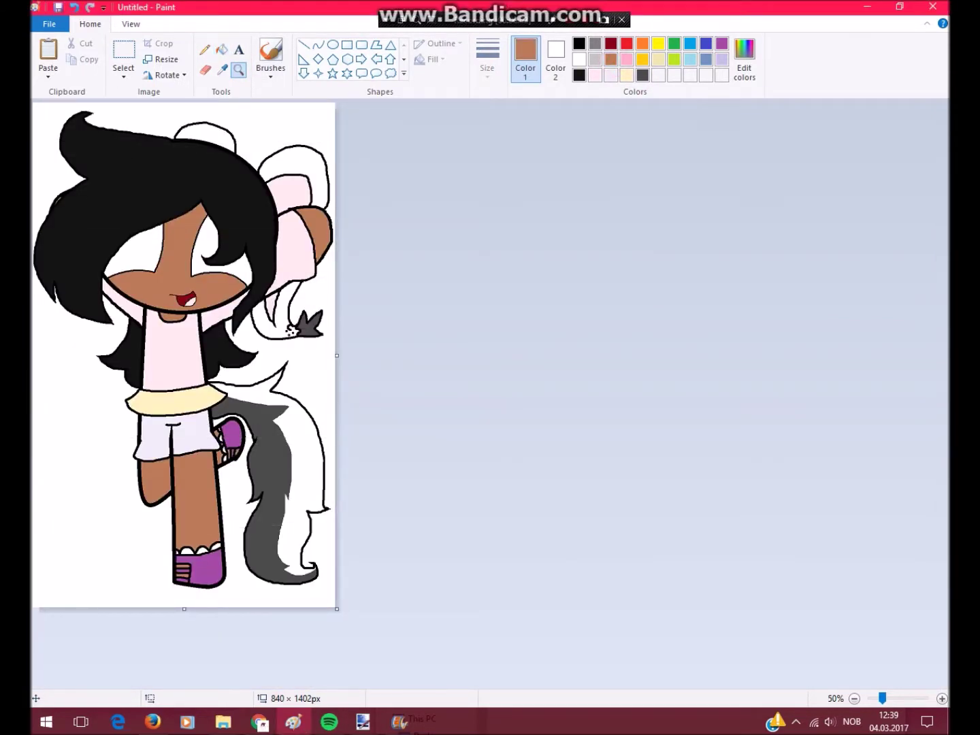
left_click(745, 59)
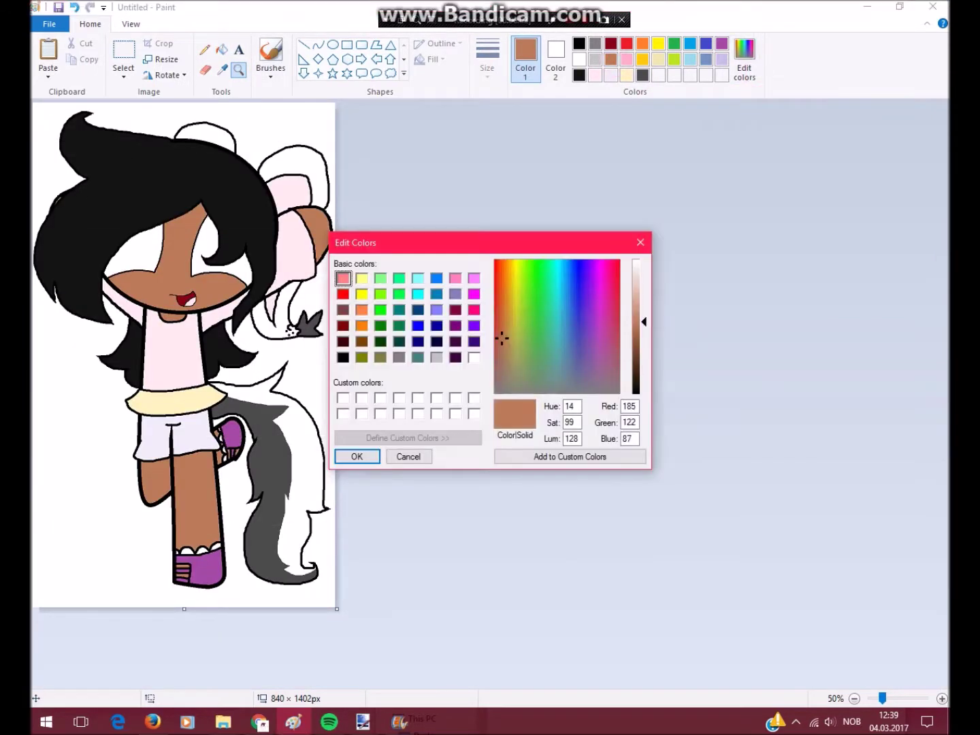
left_click(357, 456)
left_click(745, 59)
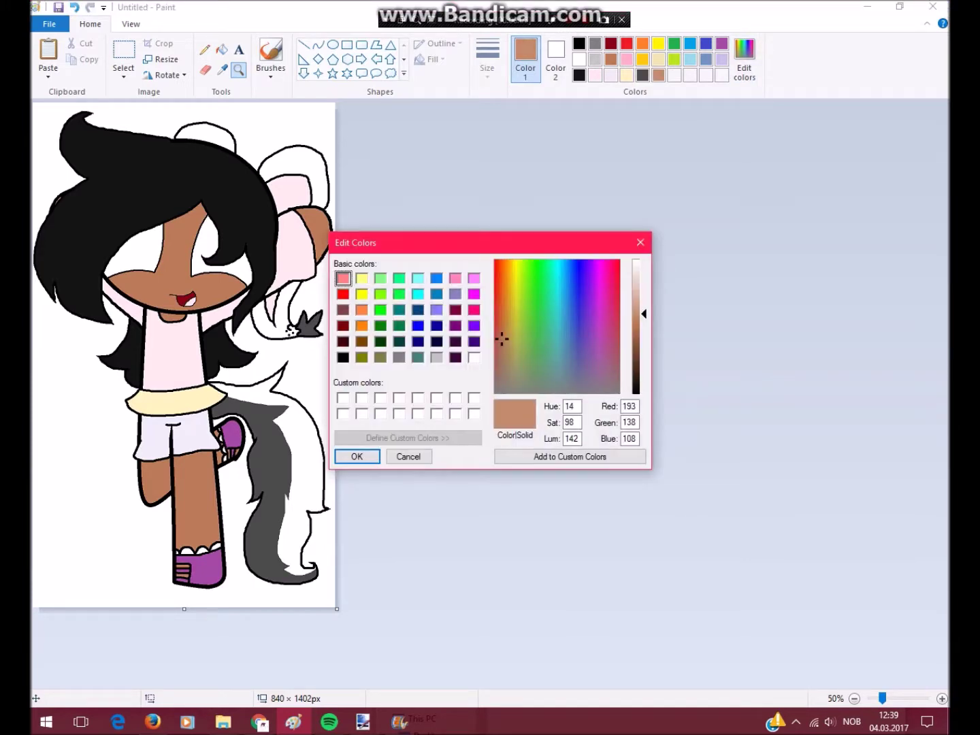
left_click_drag(643, 314, 643, 304)
left_click(357, 457)
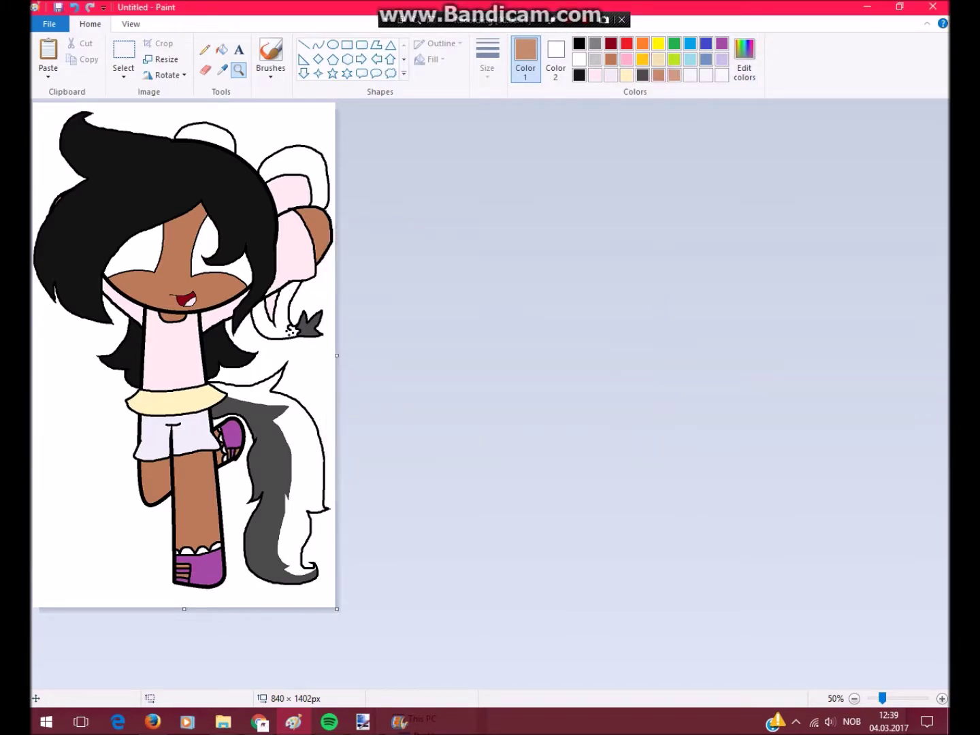
- Set up the ellipse shape with a fill in the first lighter skin tint and copy the whole drawing
left_click(333, 45)
left_click(555, 59)
left_click(433, 58)
left_click(450, 92)
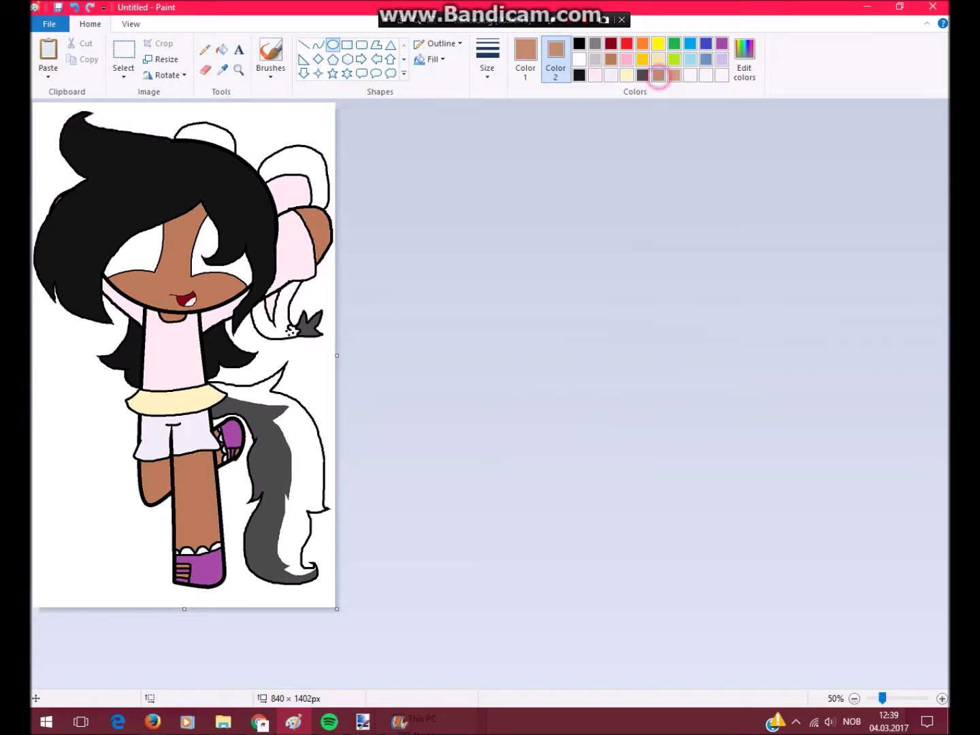
left_click(123, 73)
left_click(160, 108)
right_click(170, 193)
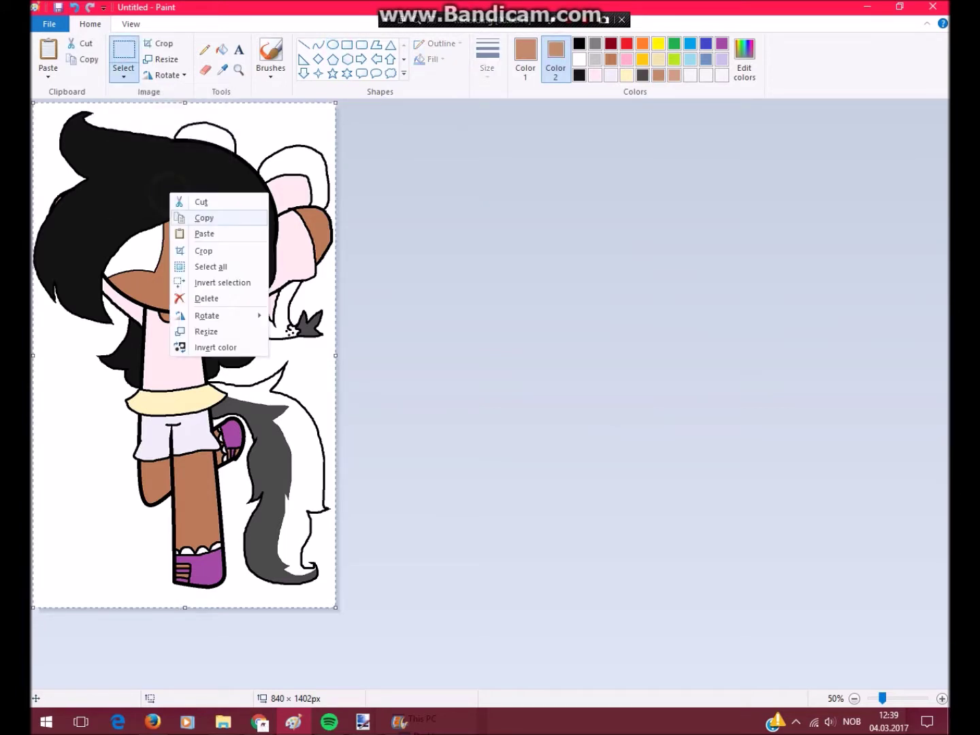
- Draw two filled ellipses about 219 × 245 px over the eyes in the first lighter skin tint
left_click(95, 202)
mouse_move(95, 202)
left_mouse_down()
mouse_move(181, 295)
mouse_move(172, 283)
left_mouse_up()
mouse_move(240, 206)
left_mouse_down()
mouse_move(198, 278)
mouse_move(170, 286)
left_mouse_up()
left_click_drag(231, 251, 249, 260)
- Draw a smaller ellipse about 157 × 177 px in the lightest skin tint inside each eye ellipse
left_click(347, 43)
left_click(526, 59)
left_click(659, 74)
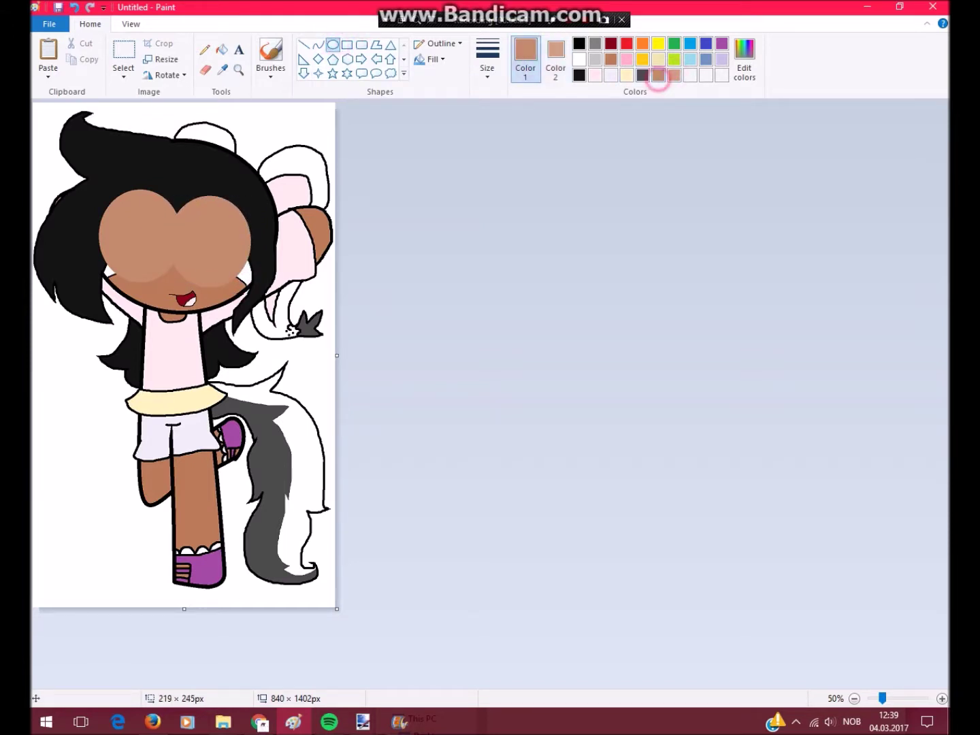
mouse_move(110, 207)
left_mouse_down()
mouse_move(160, 253)
mouse_move(237, 275)
left_mouse_up()
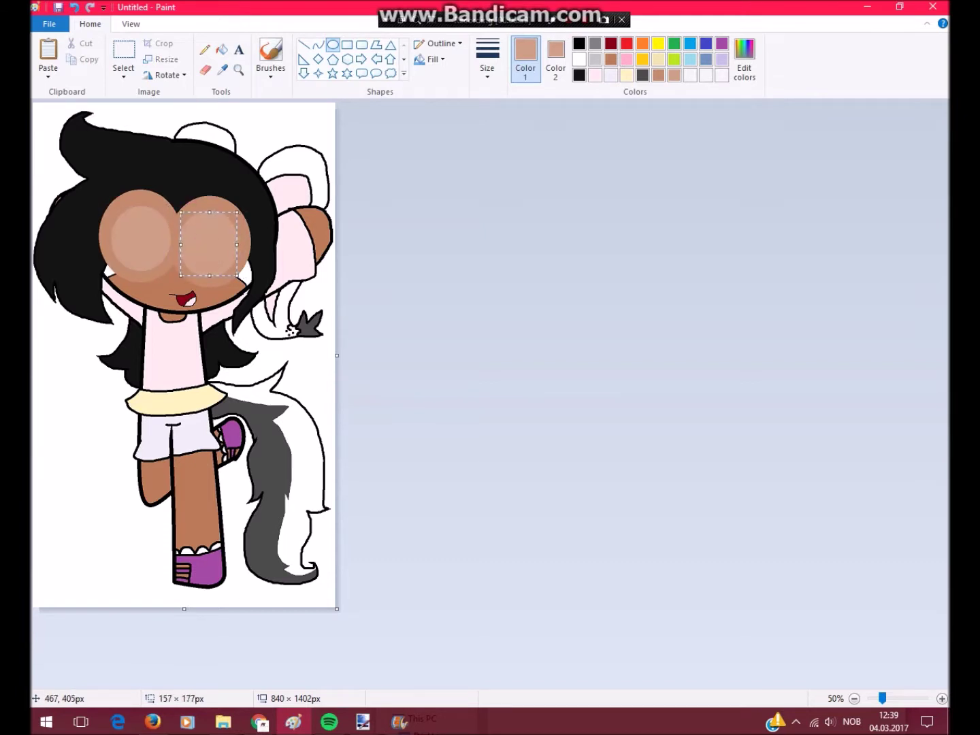
- Draw a white circle inside each iris and paste the copied drawing over them with a transparent background
left_click(578, 59)
left_click(555, 59)
left_click(579, 59)
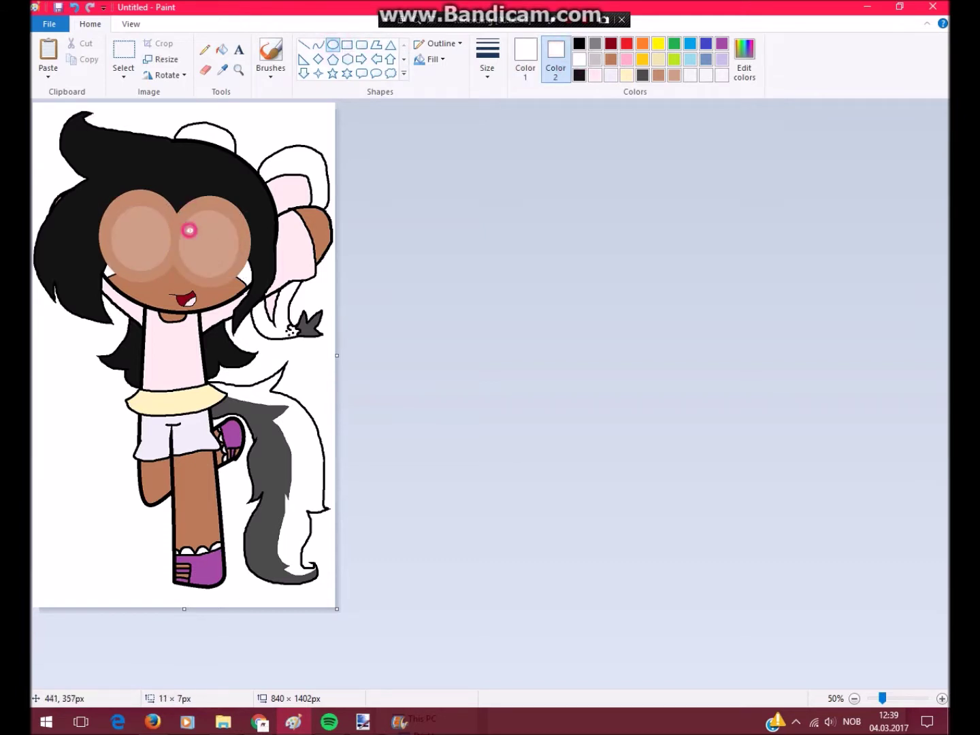
left_click(123, 77)
left_click(271, 68)
key("ctrl+v")
- Fill the inner iris area of both eyes with red
left_click(239, 71)
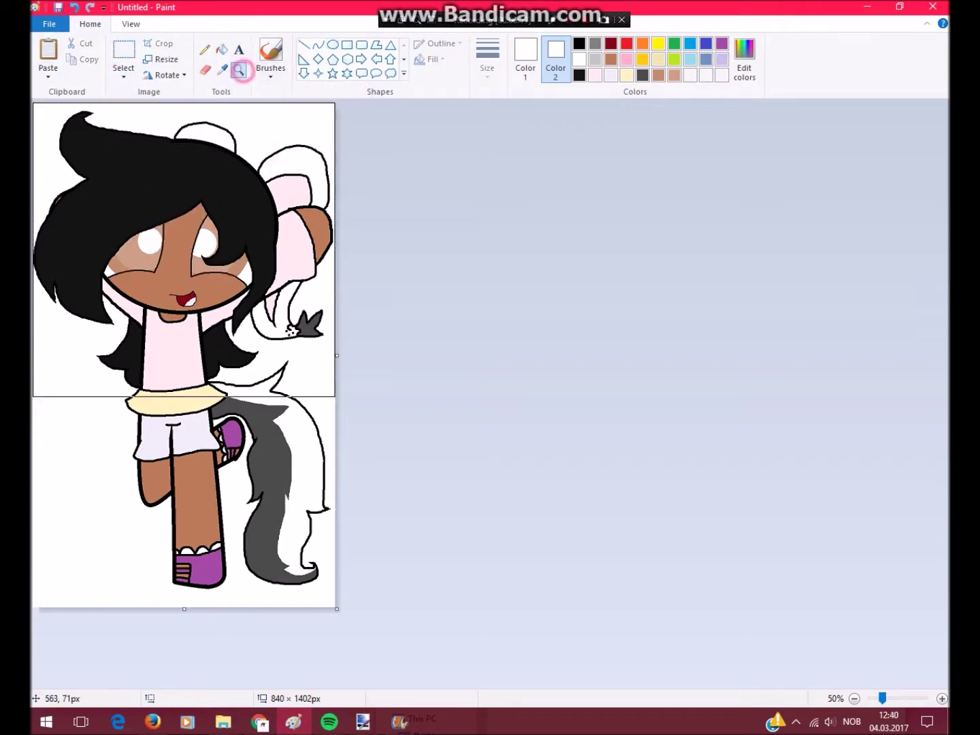
left_click(177, 252)
left_click(316, 395)
left_click(223, 48)
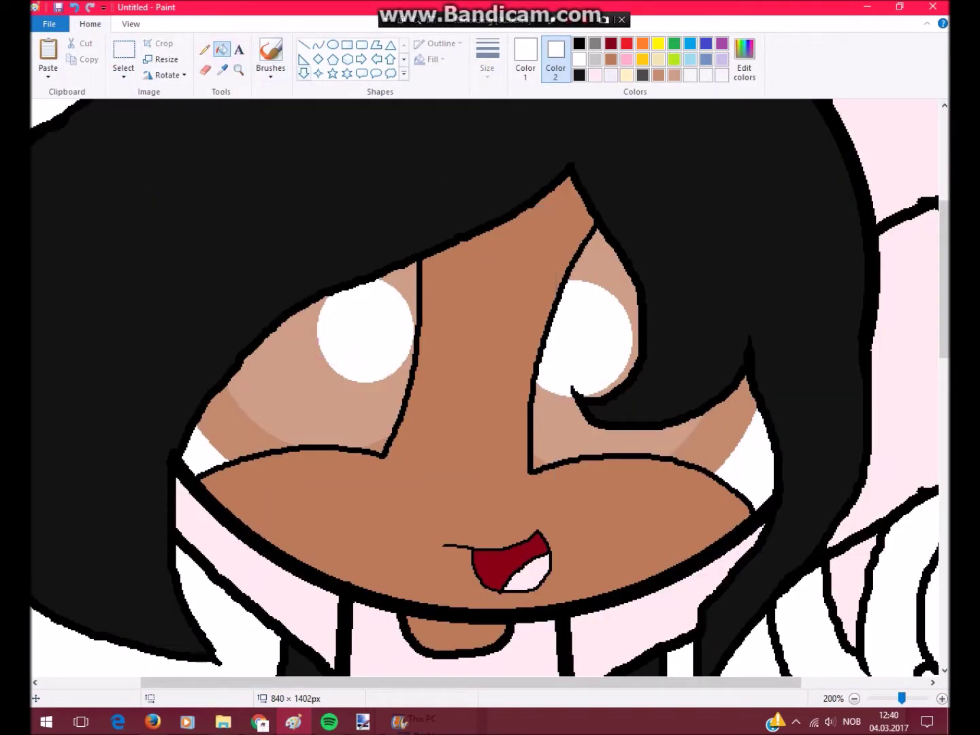
left_click(238, 70)
right_click(285, 219)
left_click(284, 219)
left_click(534, 69)
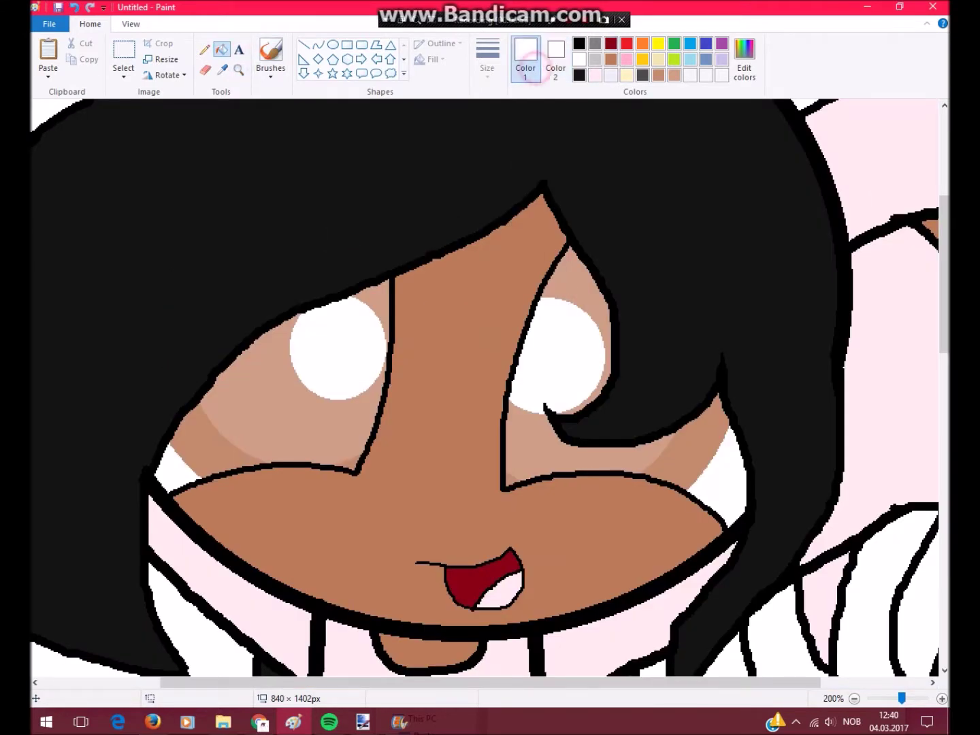
left_click(586, 452)
left_click(334, 423)
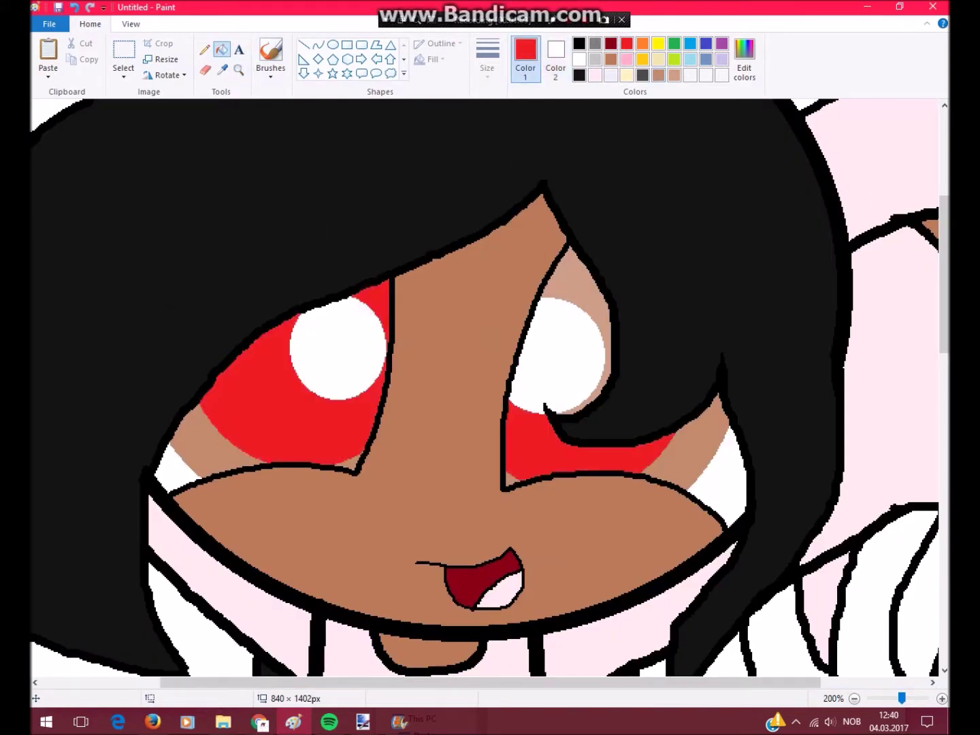
- Fill the outer iris rings of both eyes with the lightest skin tint and recolour the red inner irises
left_click(679, 451)
left_click(217, 443)
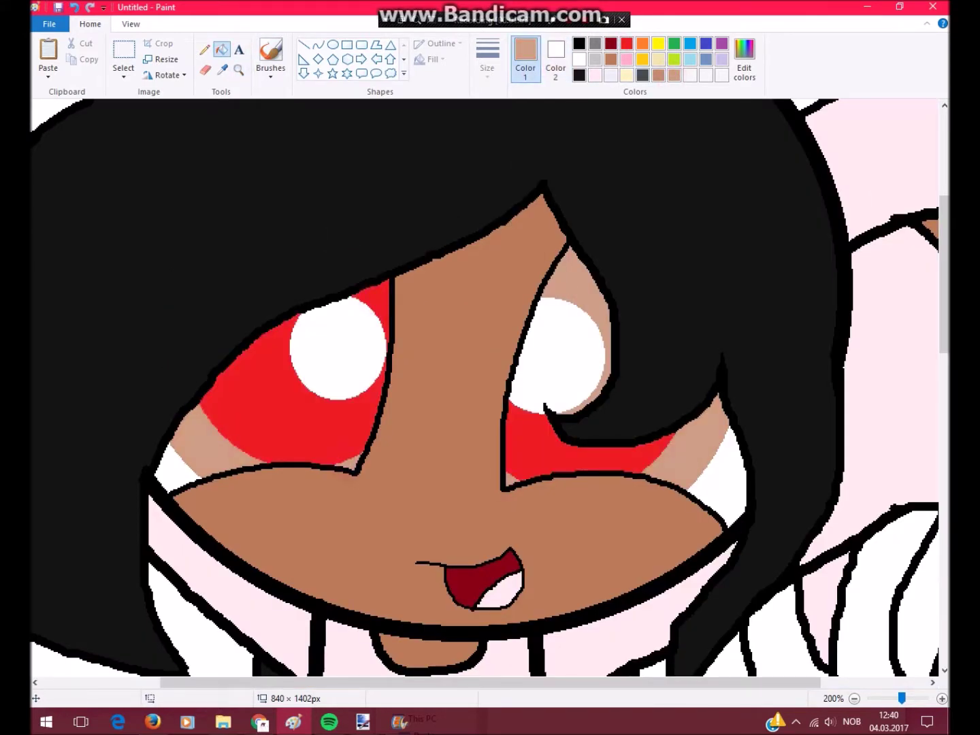
left_click(524, 436)
left_click(293, 408)
scroll(477, 381, "down", 2)
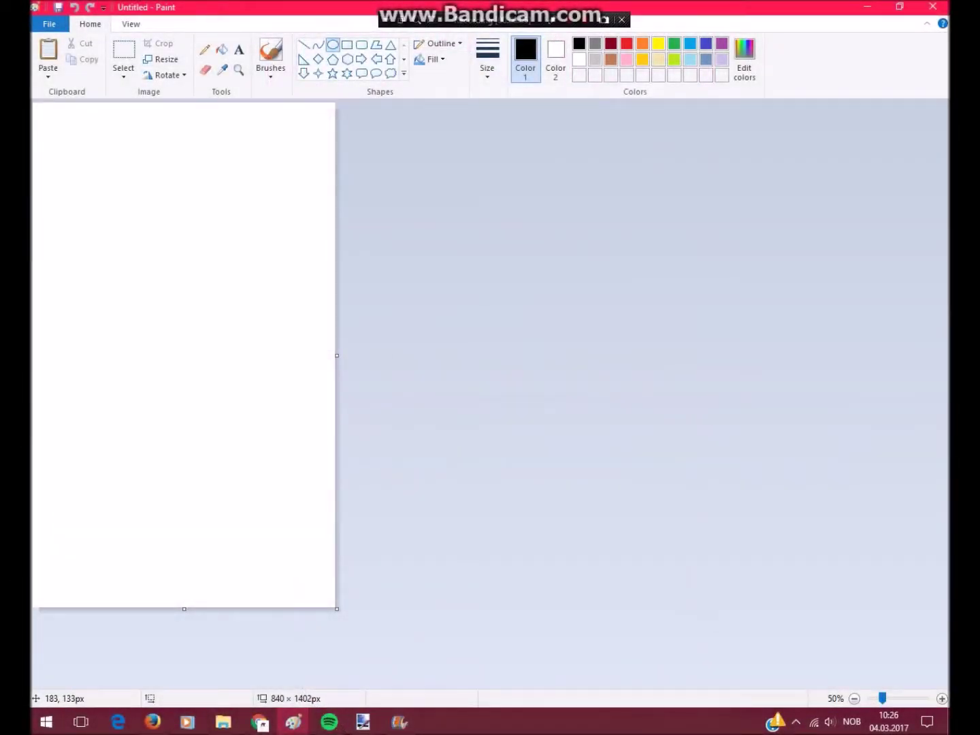
- Draw a large black circle for a new character's head and a curved line for the right side of the body below it
left_click_drag(75, 138, 267, 314)
left_click_drag(170, 225, 182, 230)
key("ctrl+Page_Up")
scroll(334, 394, "down", 3)
left_click(318, 45)
mouse_move(376, 134)
left_mouse_down()
mouse_move(438, 580)
mouse_move(399, 646)
left_mouse_up()
left_click(391, 447)
scroll(391, 446, "up", 3)
scroll(392, 446, "down", 3)
mouse_move(286, 376)
left_mouse_down()
mouse_move(300, 628)
mouse_move(309, 617)
mouse_move(294, 611)
mouse_move(310, 551)
mouse_move(303, 557)
left_mouse_up()
mouse_move(335, 637)
left_mouse_down()
mouse_move(306, 636)
mouse_move(332, 639)
left_mouse_up()
key("ctrl+z")
key("ctrl+z")
- Draw the body's left side slanting outward from the head and a curved dividing line between the legs
left_click_drag(279, 103, 199, 599)
left_click_drag(241, 350, 239, 352)
left_click(318, 44)
mouse_move(305, 369)
left_mouse_down()
mouse_move(317, 620)
mouse_move(304, 582)
left_mouse_up()
left_click(309, 492)
- Draw curved bottoms for the two feet, about 138 × 28 px on the left and 135 × 24 px on the right
mouse_move(199, 601)
left_mouse_down()
mouse_move(277, 631)
mouse_move(297, 609)
left_mouse_up()
left_click_drag(203, 604, 205, 619)
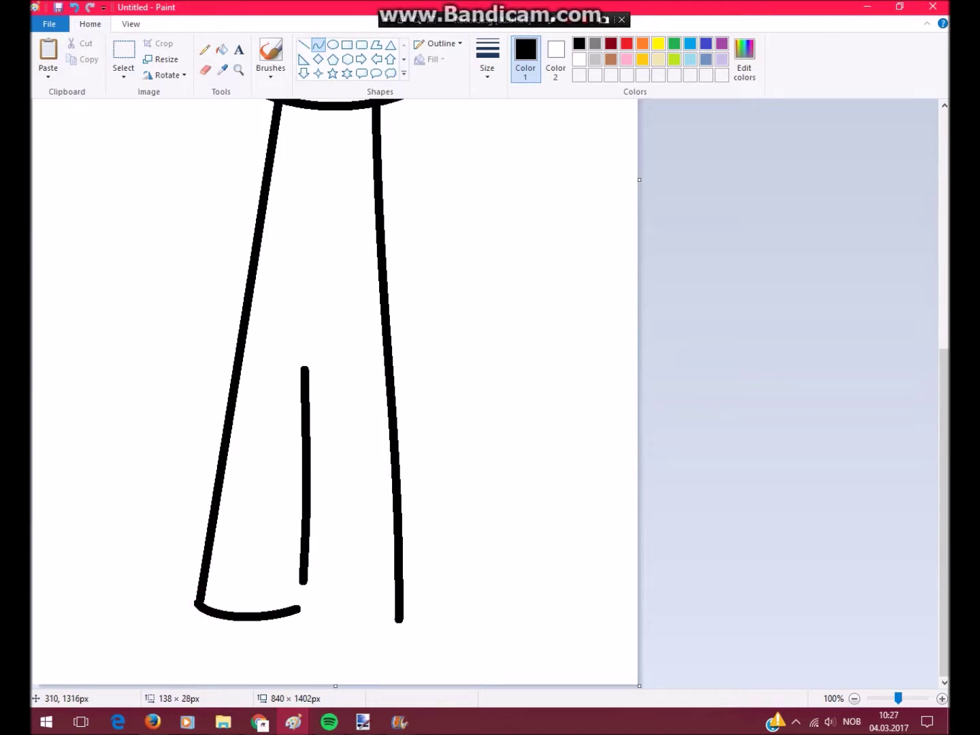
mouse_move(300, 626)
left_mouse_down()
mouse_move(400, 622)
mouse_move(391, 618)
left_mouse_up()
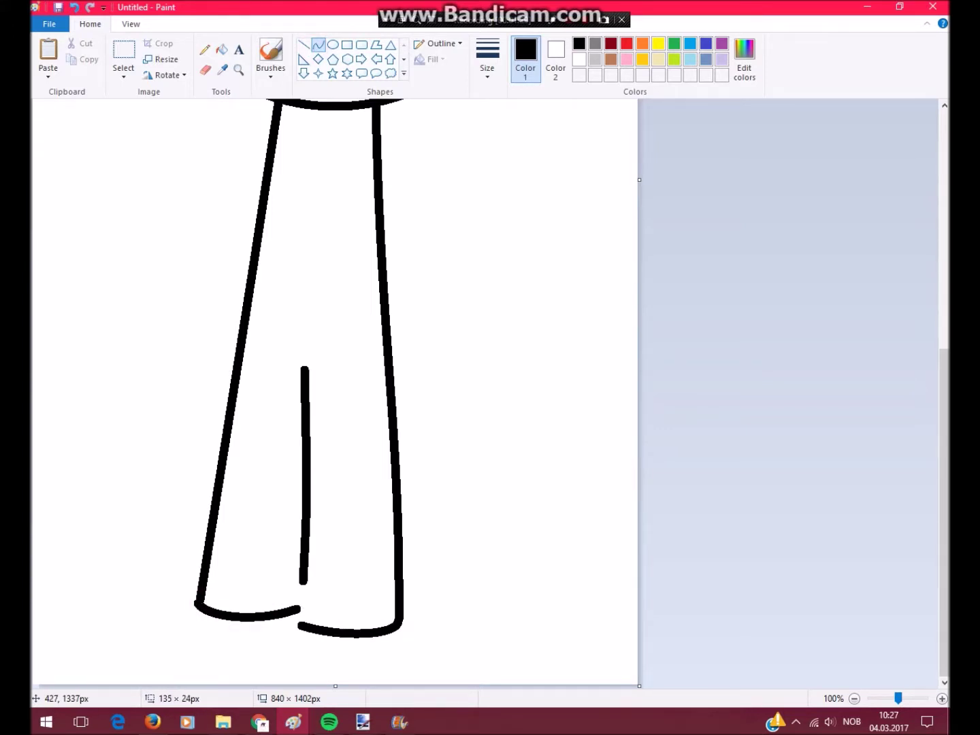
scroll(335, 393, "down", 1)
scroll(227, 241, "up", 1)
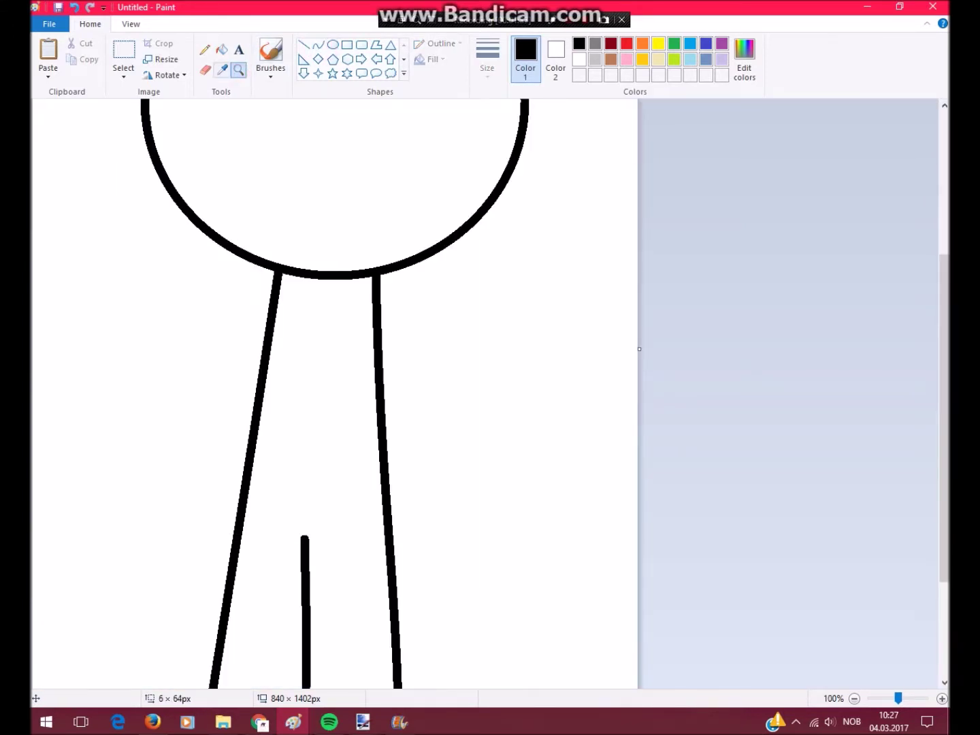
- Draw a long arm hanging beside the body's right edge and a rounded arm raised against the head's lower left
left_click(205, 49)
key("ctrl+z")
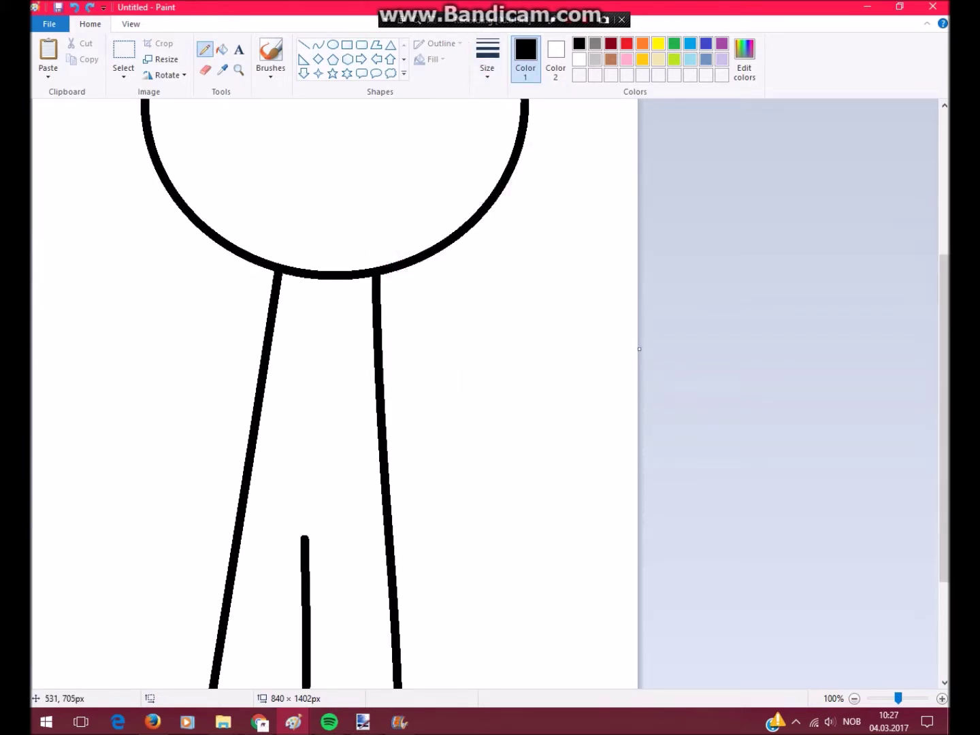
mouse_move(393, 272)
left_mouse_down()
mouse_move(499, 458)
mouse_move(530, 597)
mouse_move(386, 369)
left_mouse_up()
left_click_drag(262, 340, 285, 266)
key("ctrl+z")
left_click_drag(263, 340, 288, 267)
scroll(266, 270, "up", 2)
scroll(339, 407, "down", 1)
- Break the head outline inside the raised arm and thicken the divider between the legs with a line about 8 × 158 px
left_click(238, 71)
left_click(275, 374)
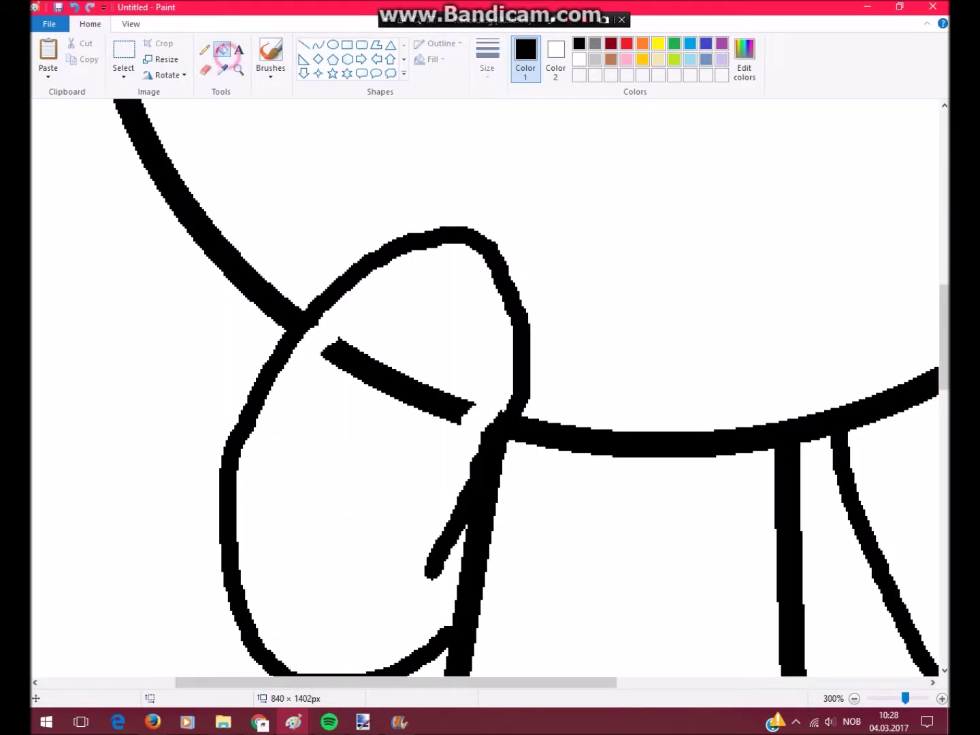
scroll(477, 399, "down", 2)
scroll(476, 399, "up", 1)
left_click(303, 45)
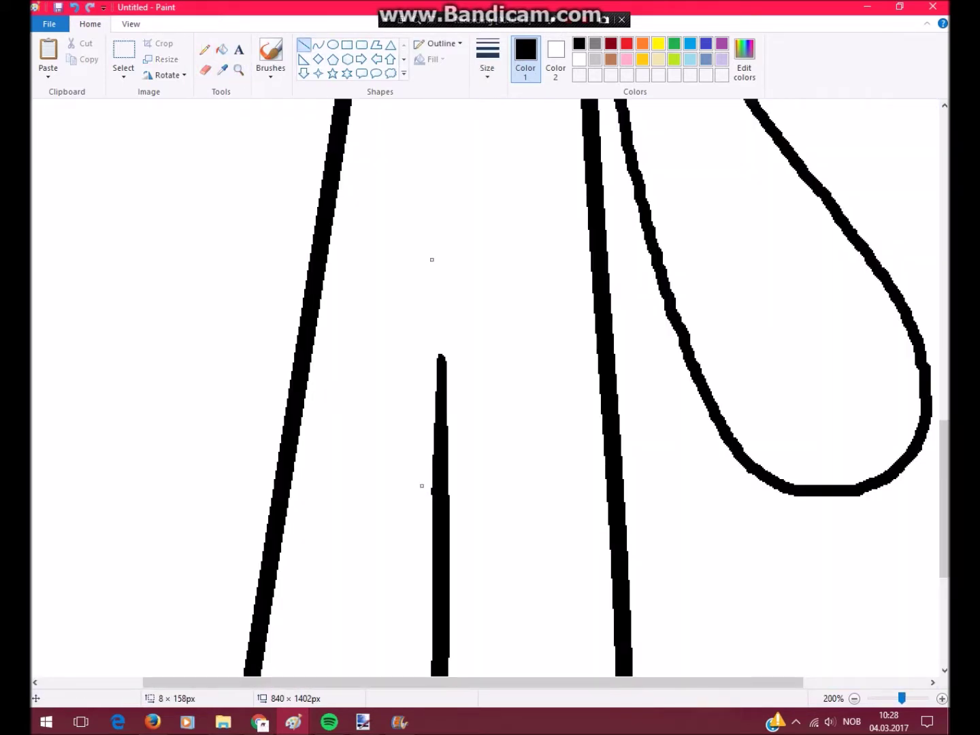
- Draw the long wavy hair outline with pointed tips down the left side of the head
left_click(237, 70)
scroll(477, 395, "down", 3)
scroll(476, 396, "up", 2)
mouse_move(109, 236)
left_mouse_down()
mouse_move(73, 339)
mouse_move(90, 460)
left_mouse_up()
scroll(91, 460, "down", 2)
left_click_drag(95, 280, 87, 460)
scroll(212, 397, "up", 2)
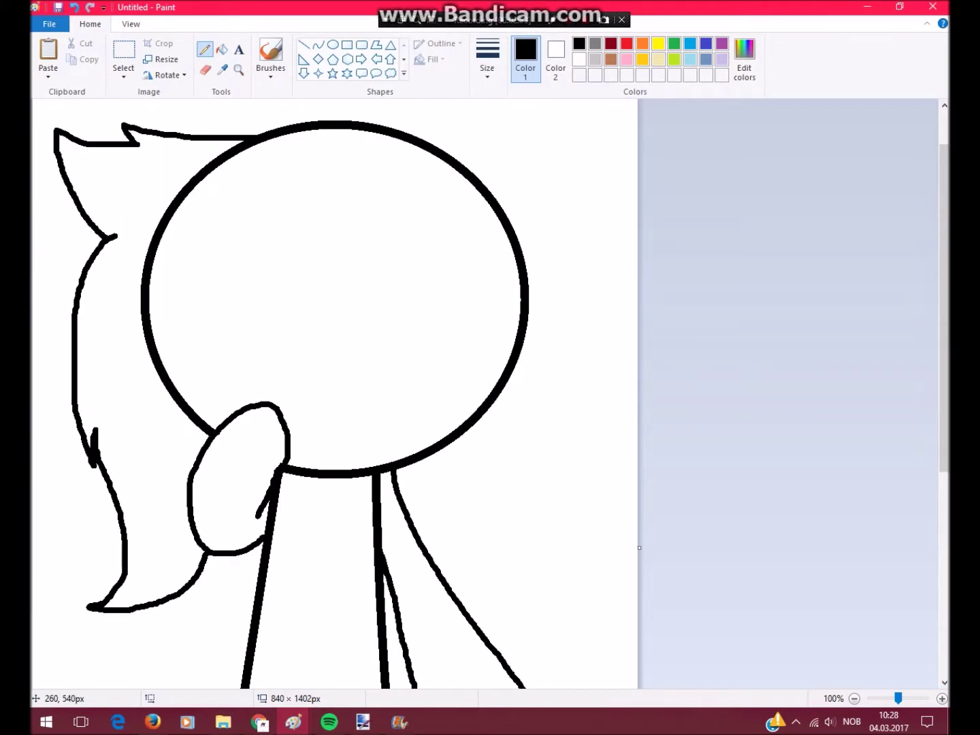
- Draw pointed bangs across the face and a curved lock of hair over the head's right edge
left_click_drag(230, 418, 329, 252)
left_click_drag(393, 243, 416, 361)
left_click_drag(473, 285, 567, 480)
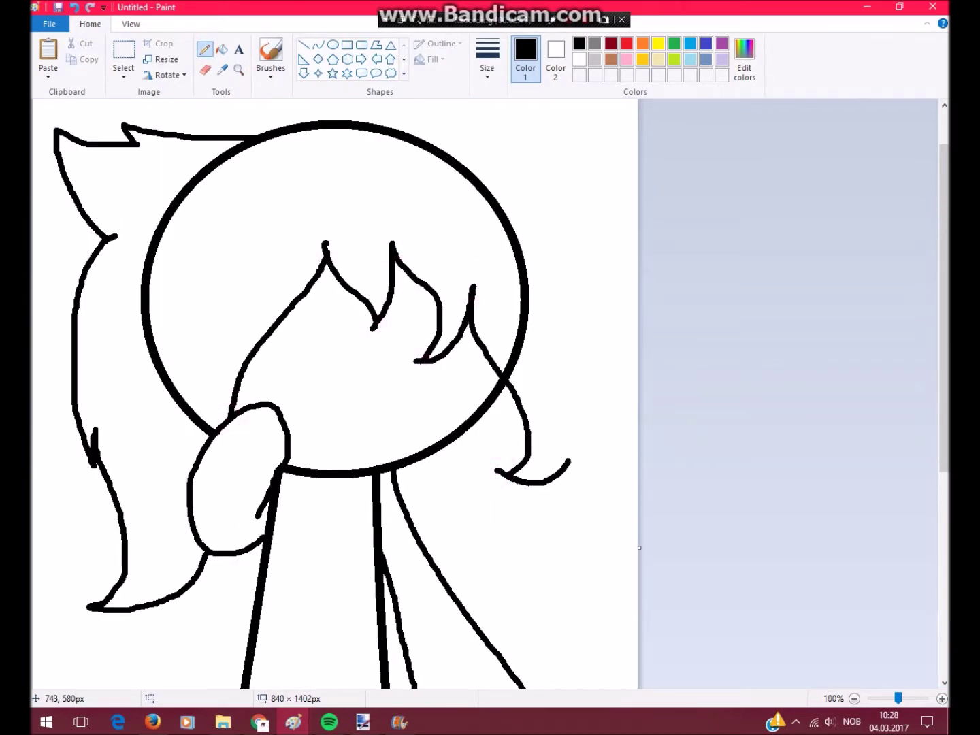
left_click_drag(529, 304, 567, 477)
- Draw jagged hair strands behind the hanging arm and beneath the raised arm
scroll(566, 476, "down", 2)
left_click_drag(512, 249, 520, 370)
mouse_move(535, 406)
left_mouse_down()
mouse_move(469, 393)
mouse_move(450, 439)
left_mouse_up()
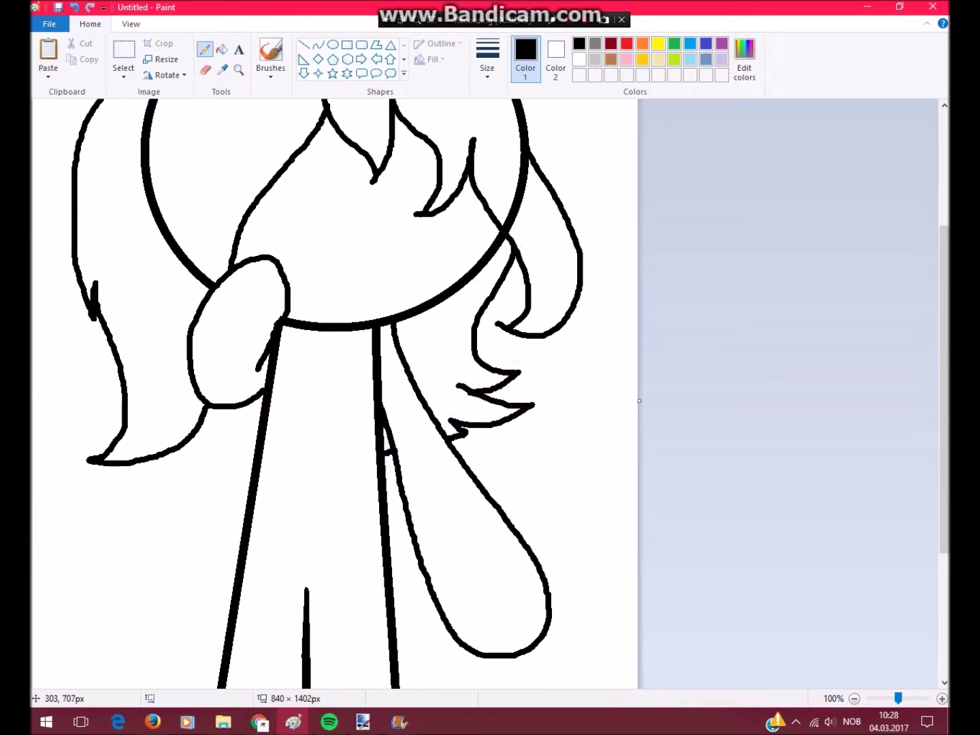
left_click_drag(245, 466, 249, 490)
- Draw a long ponytail on the head's right side with a spiky tip, a dividing line above it and small dots
scroll(541, 269, "up", 2)
mouse_move(575, 164)
left_mouse_down()
mouse_move(620, 344)
mouse_move(586, 615)
left_mouse_up()
scroll(586, 615, "down", 2)
left_click_drag(585, 469, 583, 491)
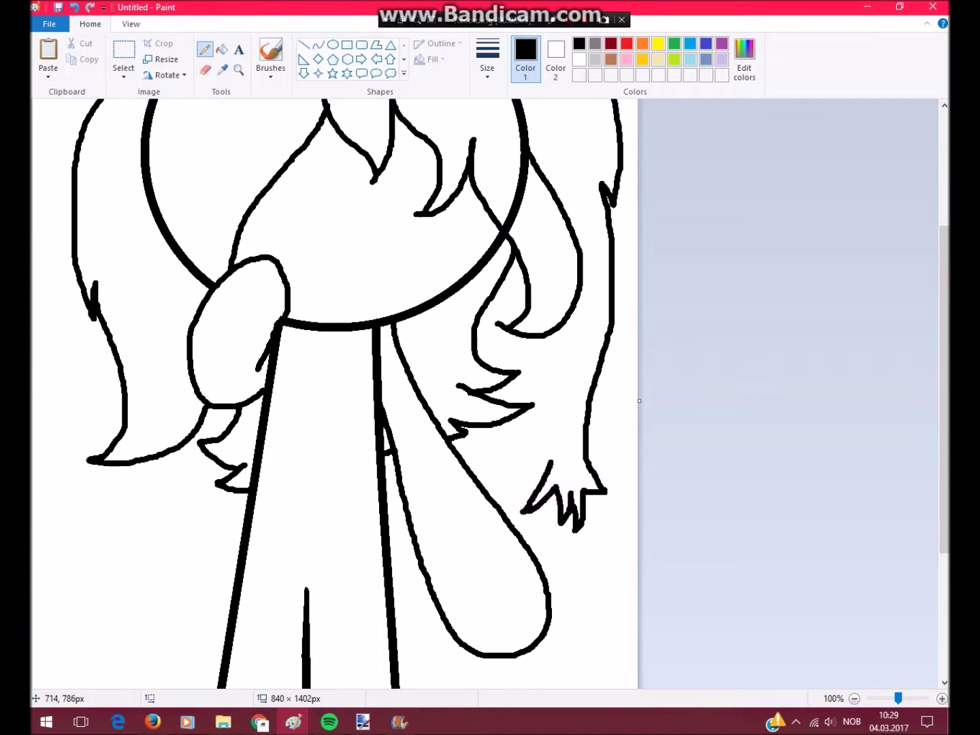
left_click_drag(526, 471, 553, 381)
scroll(554, 382, "up", 2)
left_click_drag(553, 381, 542, 337)
scroll(553, 382, "down", 2)
left_click_drag(587, 465, 563, 454)
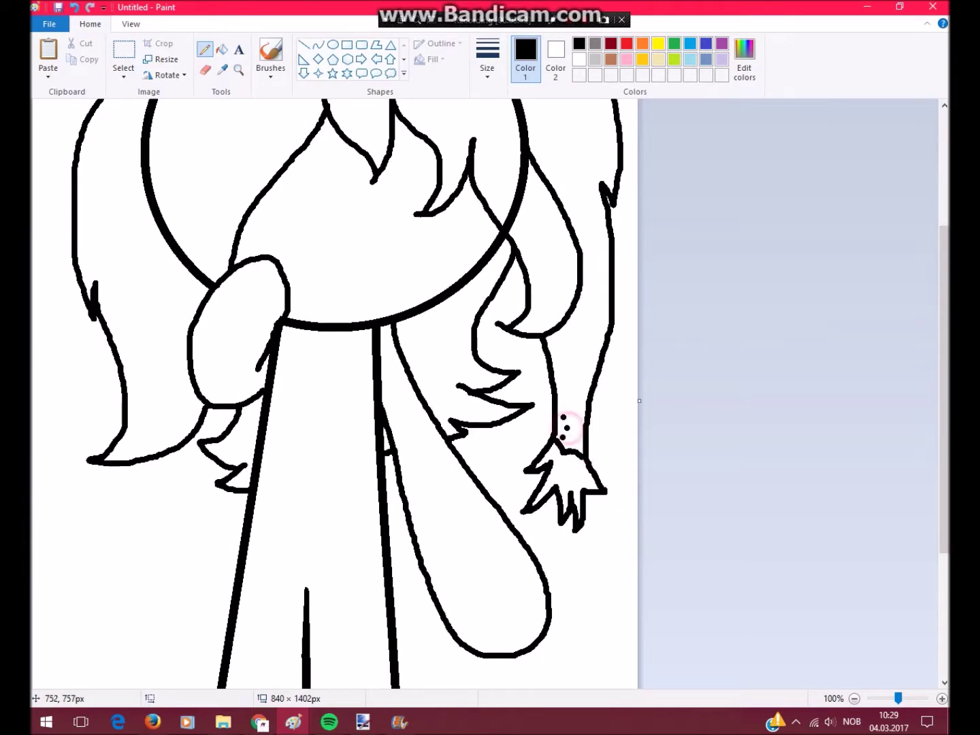
- Draw the outlines of both eyes under the bangs with a horizontal eyelid line across each
scroll(588, 441, "down", 3)
left_click(238, 70)
left_click(334, 285)
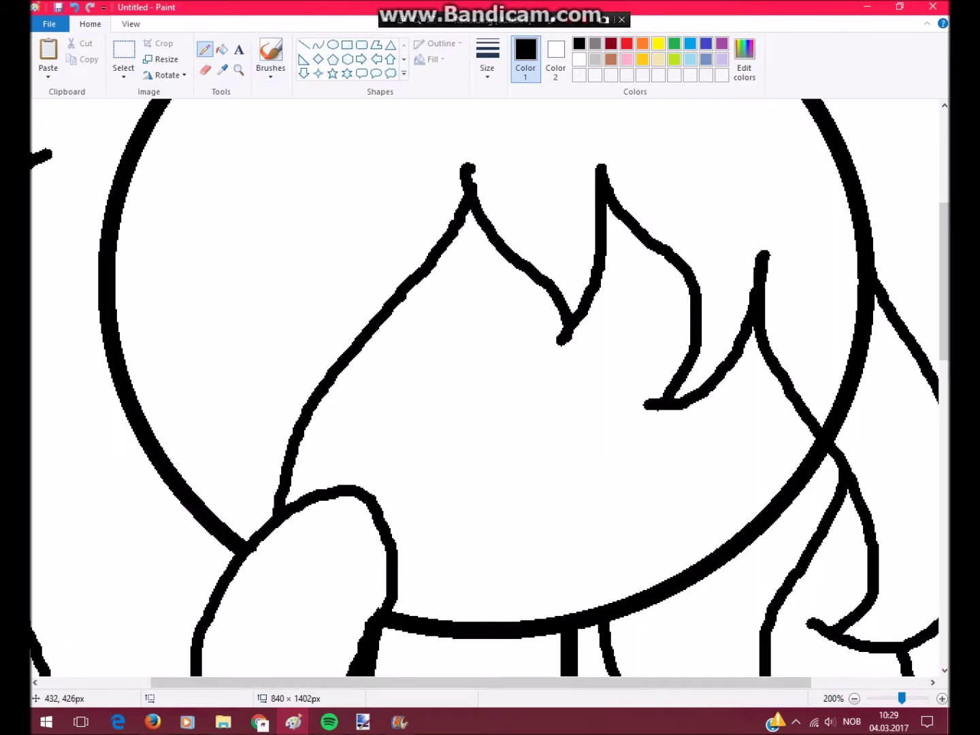
left_click_drag(649, 252, 586, 415)
key("ctrl+z")
mouse_move(598, 285)
left_mouse_down()
mouse_move(753, 480)
mouse_move(796, 469)
left_mouse_up()
left_click_drag(435, 256, 358, 456)
key("ctrl+z")
left_click_drag(372, 330, 440, 339)
left_click_drag(572, 338, 691, 332)
- Switch the pencil to a thinner size and draw a thin eyebrow above each eye
left_click(487, 58)
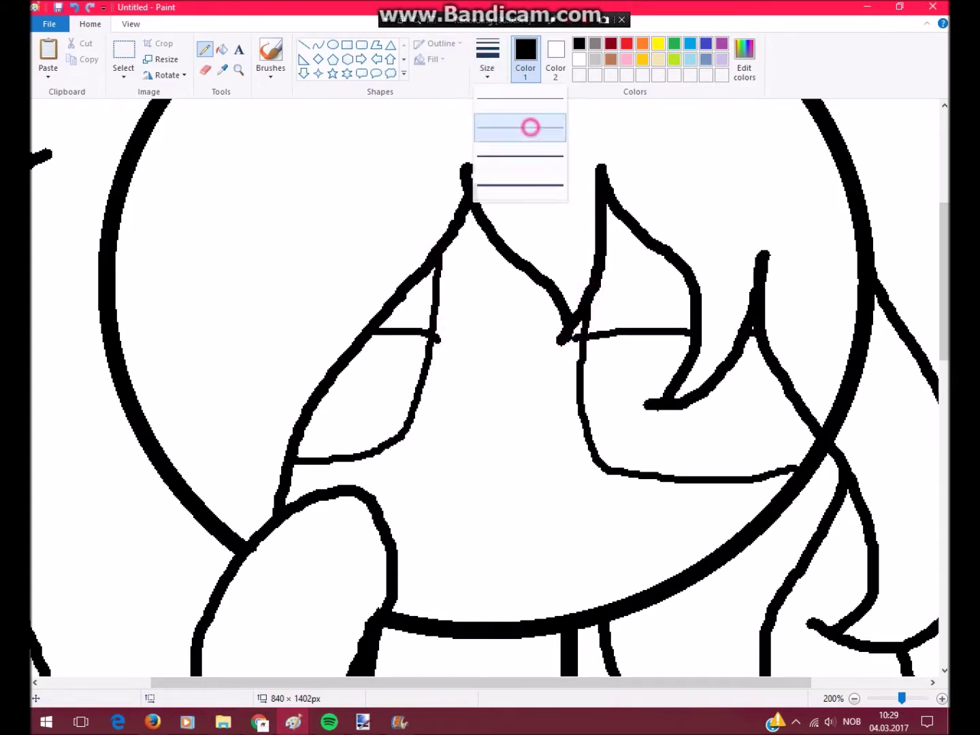
left_click(530, 127)
left_click_drag(416, 192, 240, 221)
left_click_drag(646, 181, 756, 197)
- Draw a thin mouth near the bottom of the face as two short strokes, with a small fang at its right end
left_click(238, 70)
right_click(283, 216)
left_click(391, 306)
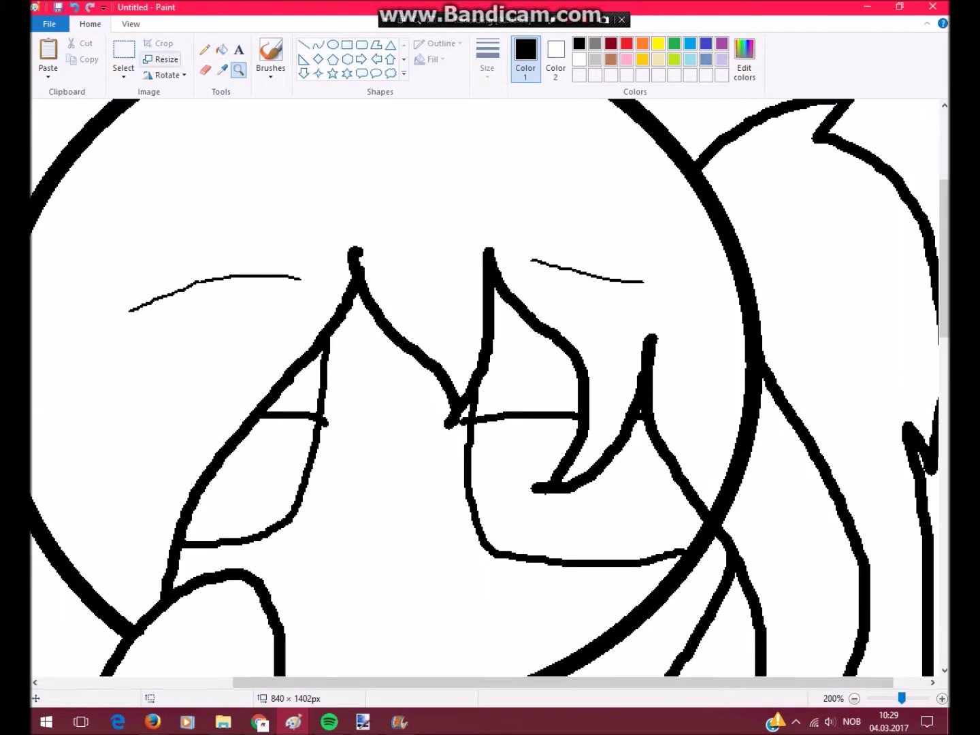
scroll(368, 392, "down", 5)
left_click_drag(384, 390, 368, 393)
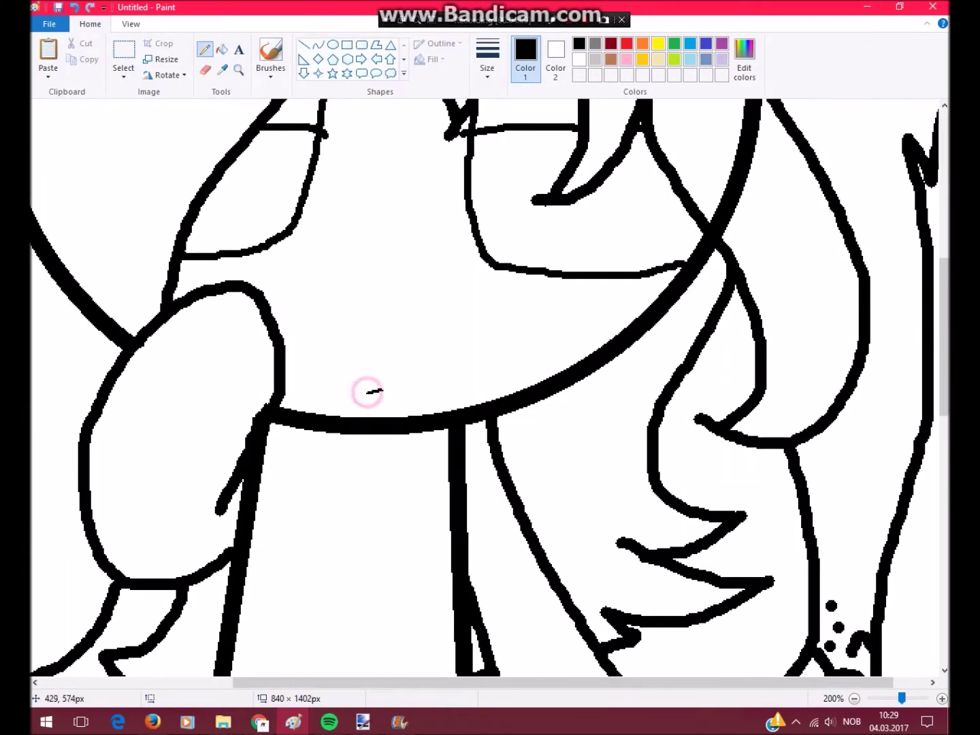
left_click(238, 69)
right_click(187, 429)
left_click(340, 397)
left_click(487, 59)
left_click(521, 160)
left_click_drag(392, 447, 430, 444)
- Outline a flared skirt with a jagged hem in red and clear the body lines inside it with white
scroll(430, 449, "down", 2)
left_click(627, 43)
mouse_move(557, 124)
left_mouse_down()
mouse_move(595, 251)
mouse_move(538, 393)
mouse_move(455, 359)
mouse_move(272, 368)
left_mouse_up()
mouse_move(306, 114)
left_mouse_down()
mouse_move(176, 368)
mouse_move(269, 370)
left_mouse_up()
scroll(269, 370, "up", 2)
left_click(222, 49)
right_click(281, 392)
right_click(410, 504)
right_click(572, 409)
- Draw a curved waistline between the top and the skirt and recolour the red outline black
left_click(204, 50)
left_click_drag(563, 269, 307, 262)
left_click(222, 49)
left_click(579, 43)
left_click(653, 504)
- Draw a curved black line across each leg above the feet for the tops of the shoes
scroll(676, 333, "down", 4)
scroll(484, 388, "down", 2)
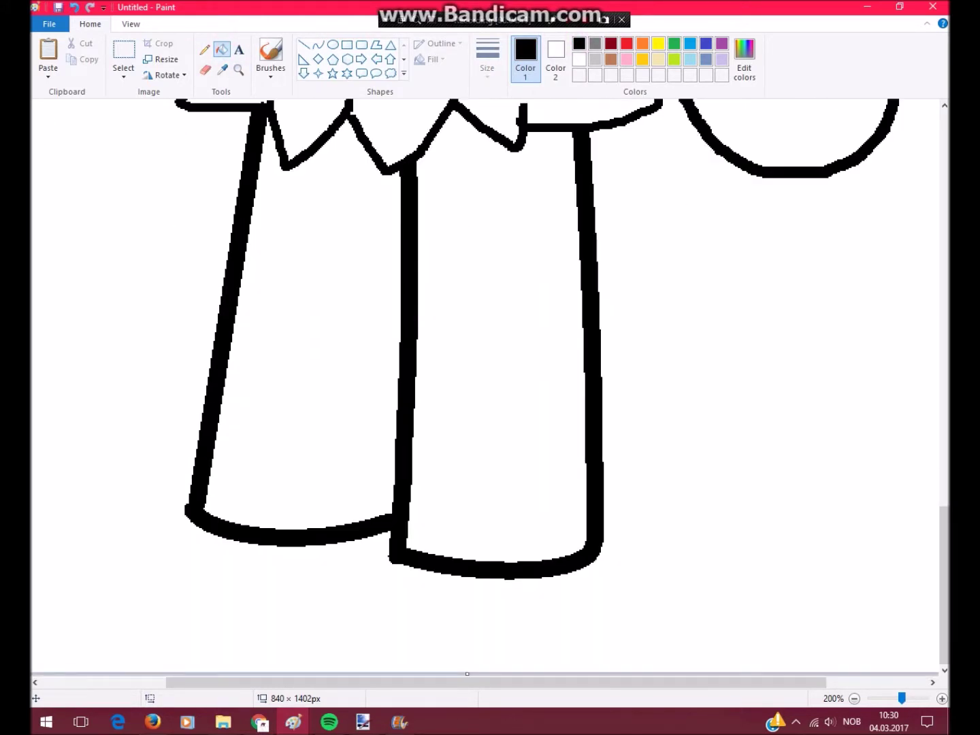
left_click(205, 49)
mouse_move(587, 464)
left_mouse_down()
mouse_move(395, 453)
mouse_move(217, 419)
left_mouse_up()
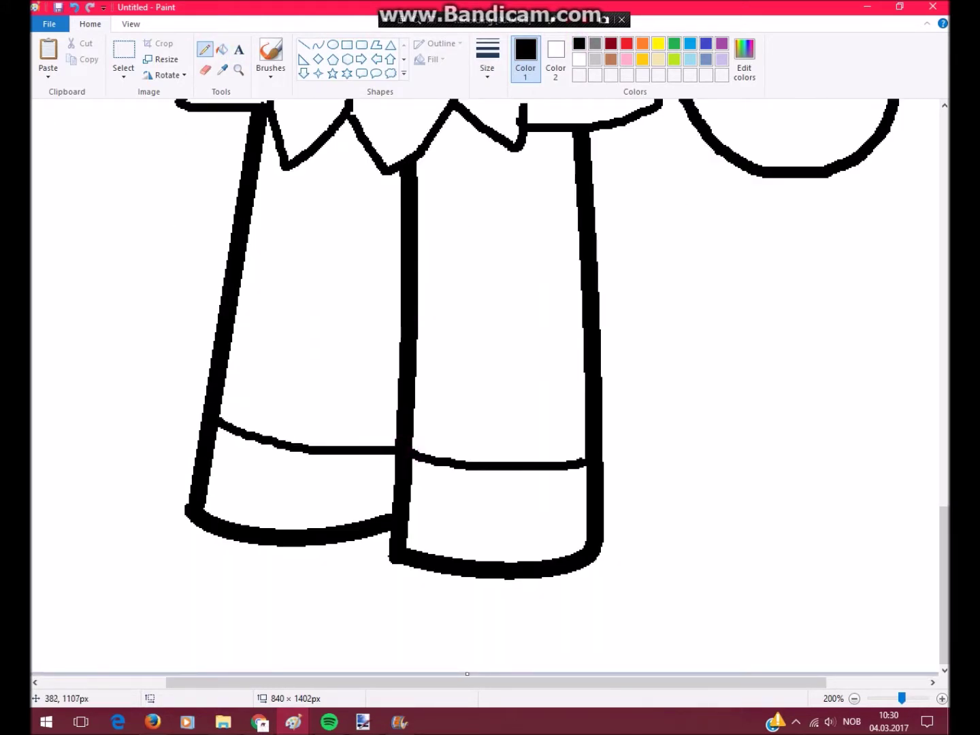
- Draw a curved neckline on the top directly below the head
scroll(484, 389, "up", 8)
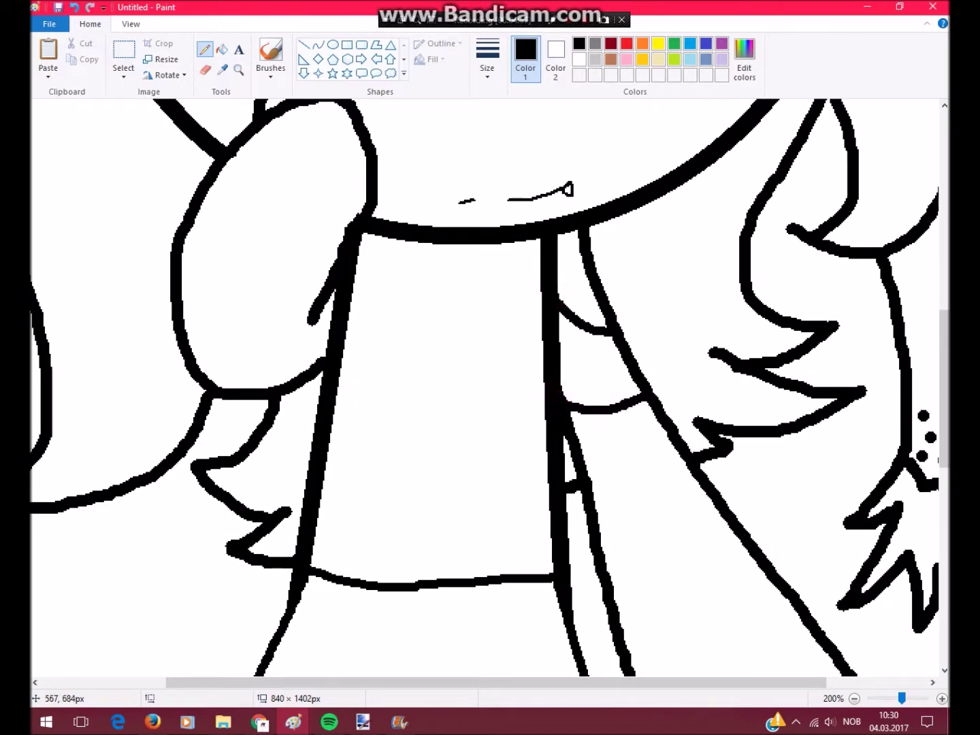
left_click_drag(535, 239, 390, 238)
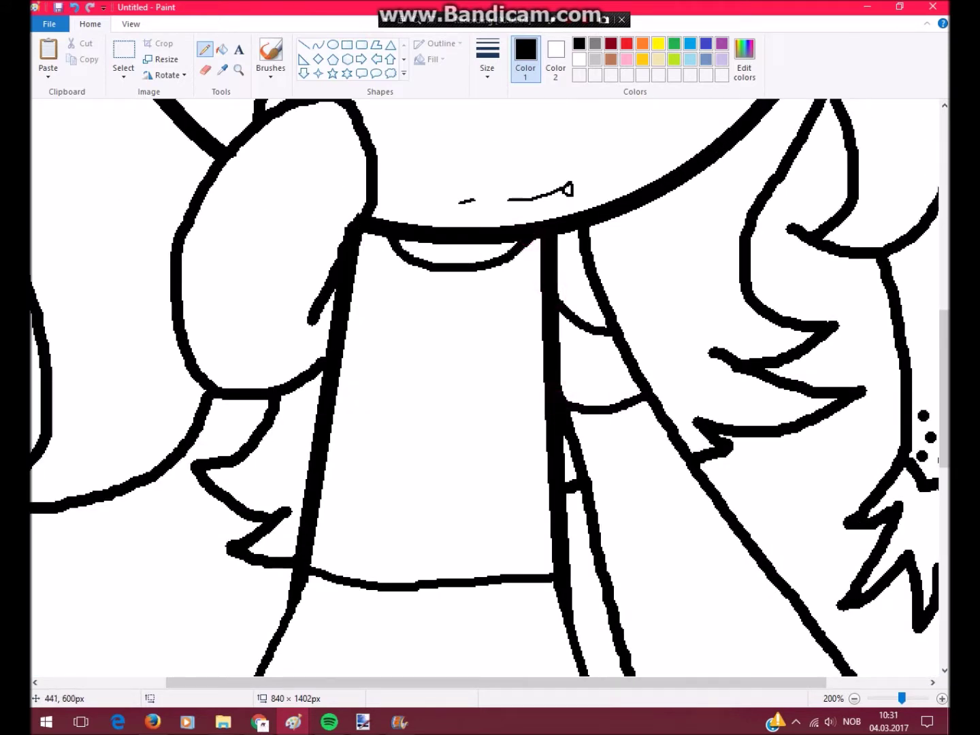
scroll(484, 389, "up", 5)
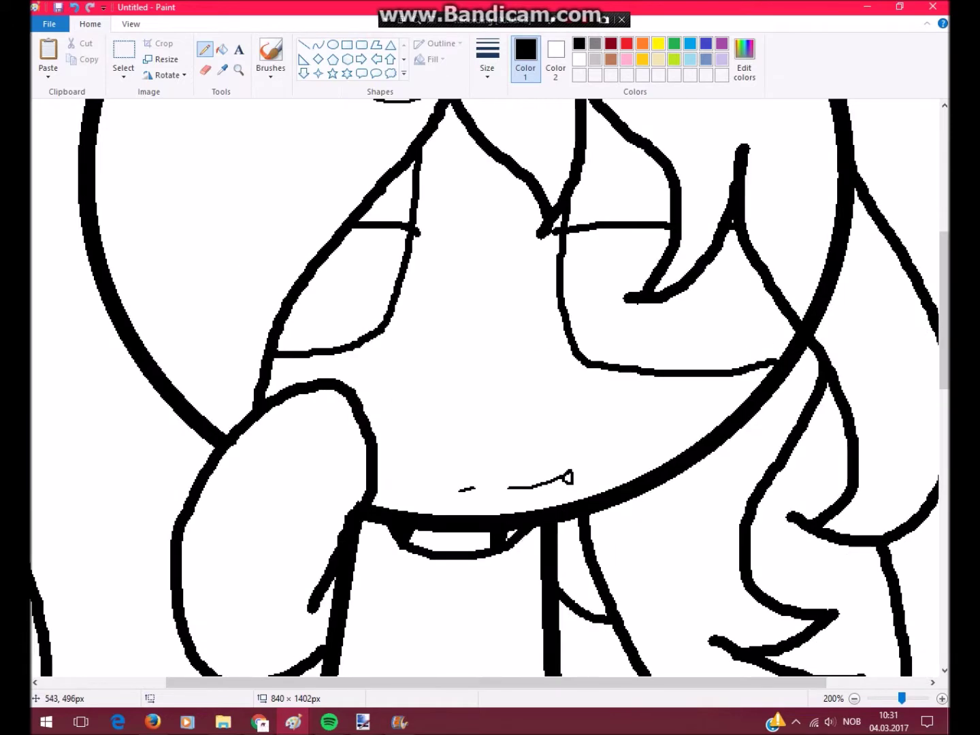
- Draw a curved line across both legs below the skirt to mark the upper edge of the stockings
left_click(238, 69)
right_click(285, 217)
left_click(368, 510)
scroll(435, 409, "down", 2)
left_click(204, 49)
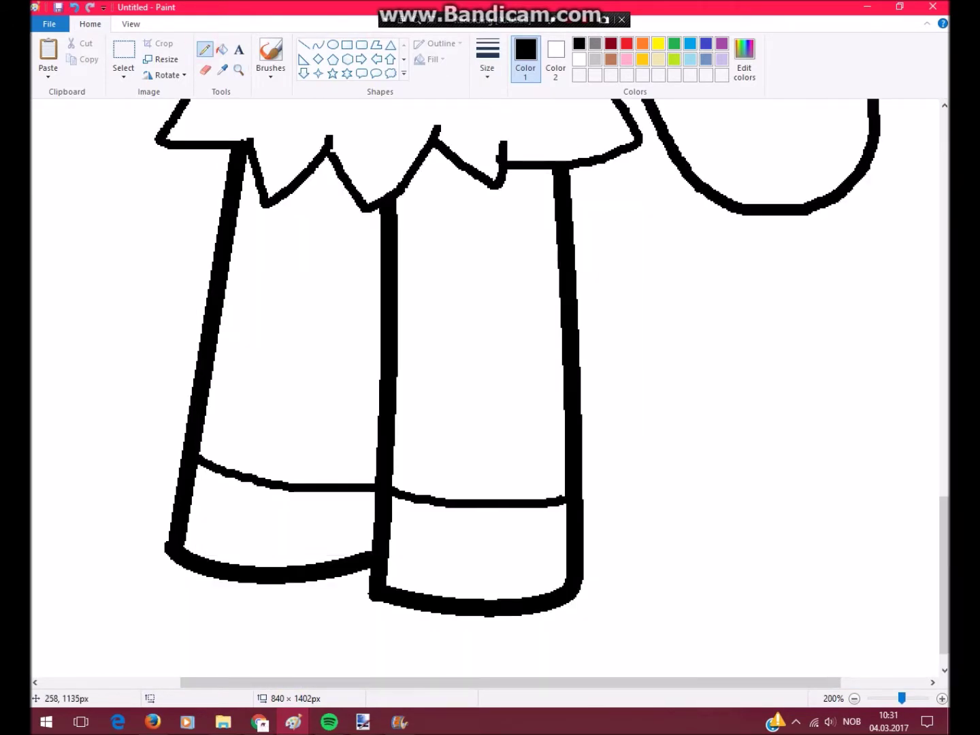
left_click_drag(222, 309, 562, 303)
- Draw crossing diagonal lines between the two curved lines on both legs to form a fishnet pattern
left_click_drag(396, 333, 566, 498)
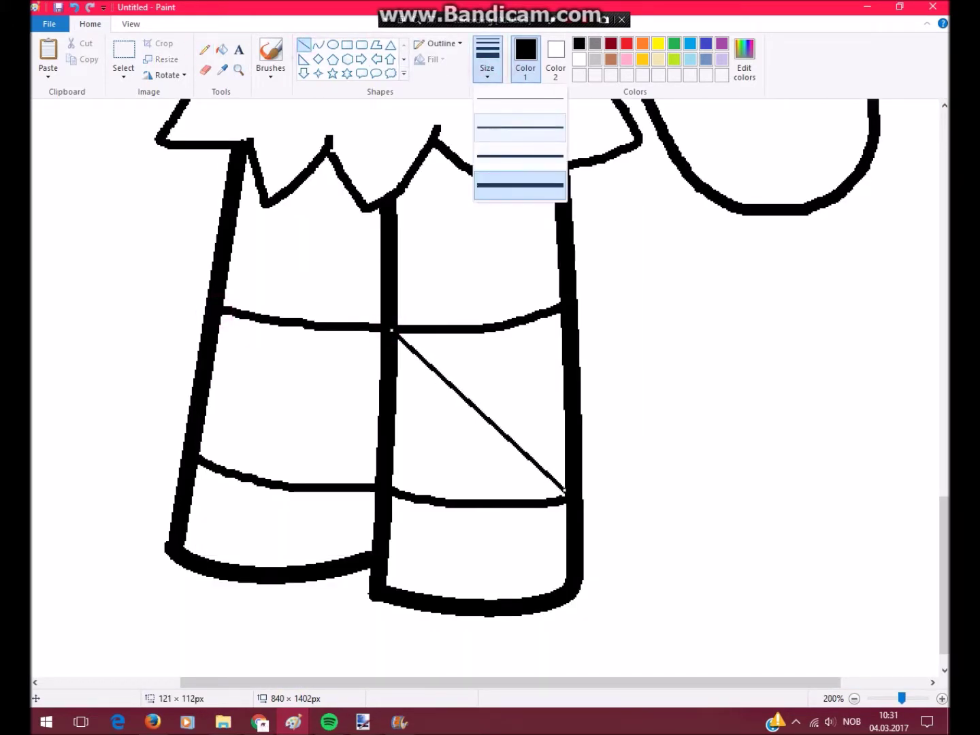
left_click_drag(559, 419, 469, 334)
left_click_drag(397, 409, 483, 500)
left_click_drag(273, 325, 375, 463)
left_click_drag(219, 325, 334, 484)
mouse_move(205, 399)
left_mouse_down()
mouse_move(261, 478)
mouse_move(377, 333)
left_mouse_up()
left_click_drag(306, 325, 207, 403)
left_click_drag(400, 360, 289, 485)
left_click_drag(453, 331, 400, 417)
left_click_drag(506, 327, 411, 496)
mouse_move(558, 315)
left_mouse_down()
mouse_move(511, 501)
mouse_move(499, 500)
left_mouse_up()
- Add a parallel line above the fishnet on both legs, and draw a sole line and rounded toe opening on each shoe
left_click(203, 50)
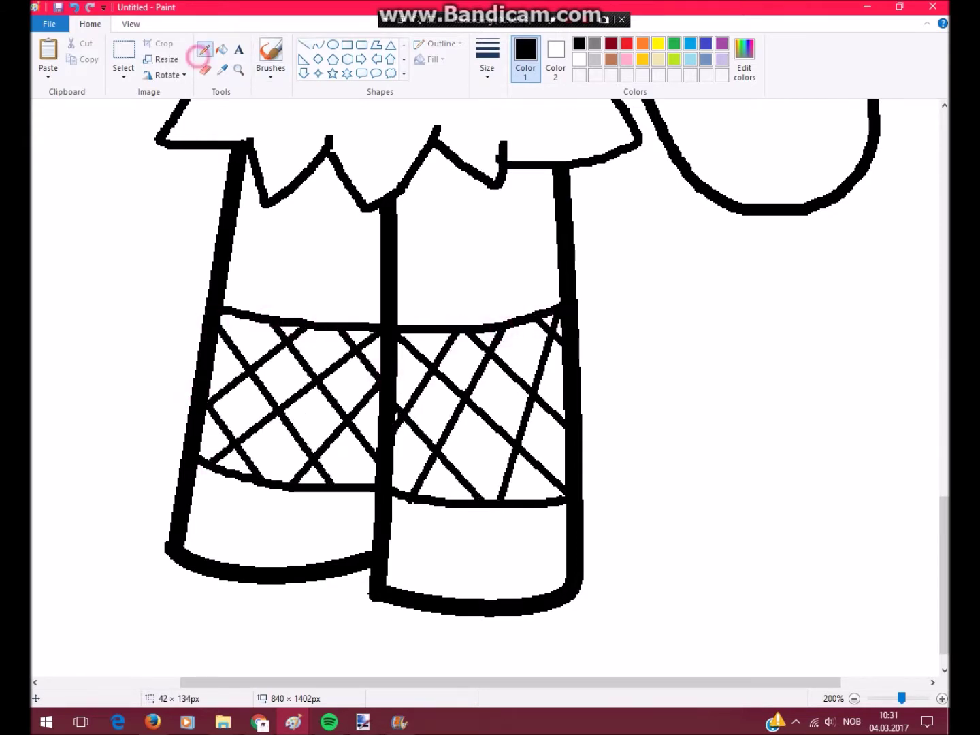
left_click_drag(226, 281, 560, 285)
scroll(560, 285, "down", 1)
left_click_drag(375, 531, 567, 525)
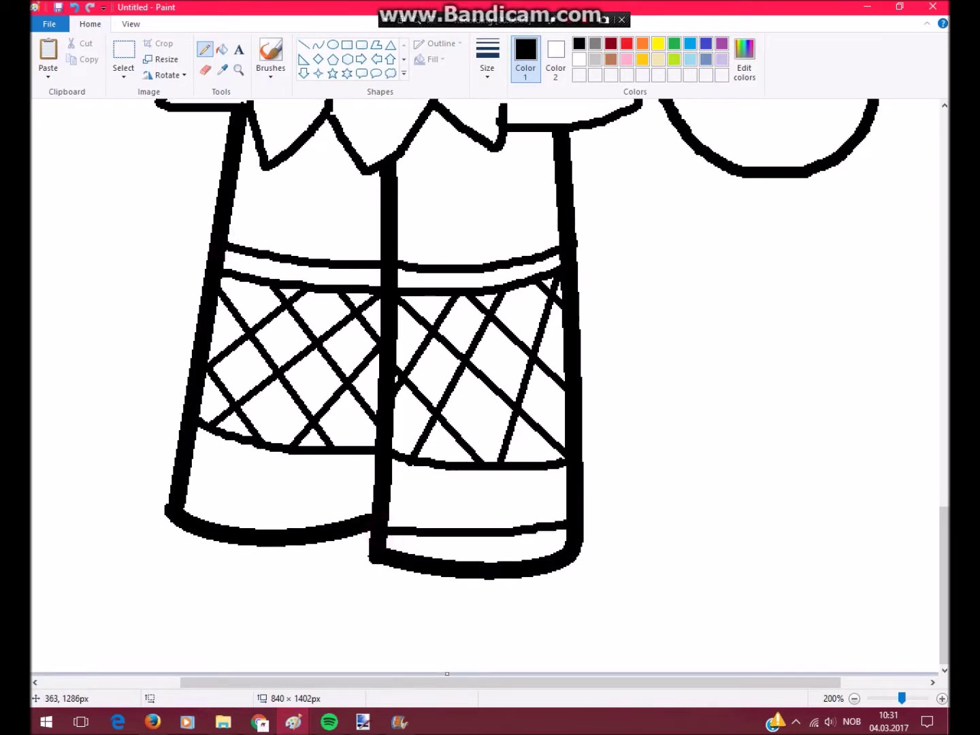
left_click_drag(374, 486, 188, 491)
left_click_drag(433, 526, 519, 527)
- Fill the legs, toe openings, arms, neck and face with brown
left_click(223, 49)
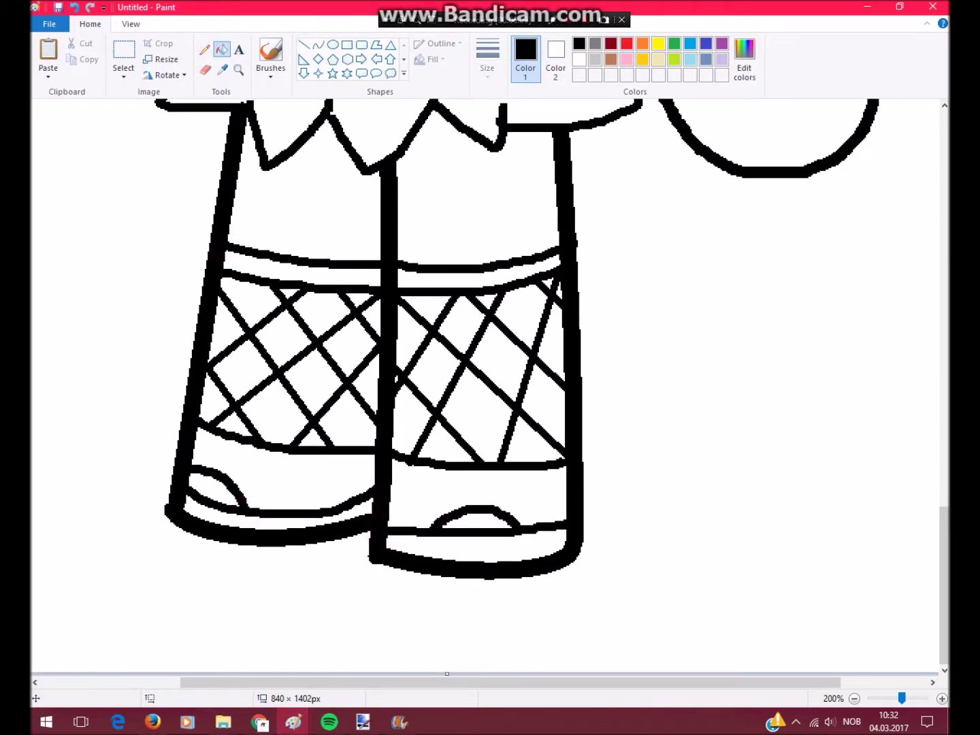
left_click(610, 59)
left_click(476, 204)
left_click(307, 198)
scroll(476, 340, "up", 10)
left_click(681, 544)
left_click(429, 252)
left_click(285, 226)
scroll(285, 227, "up", 5)
left_click(477, 206)
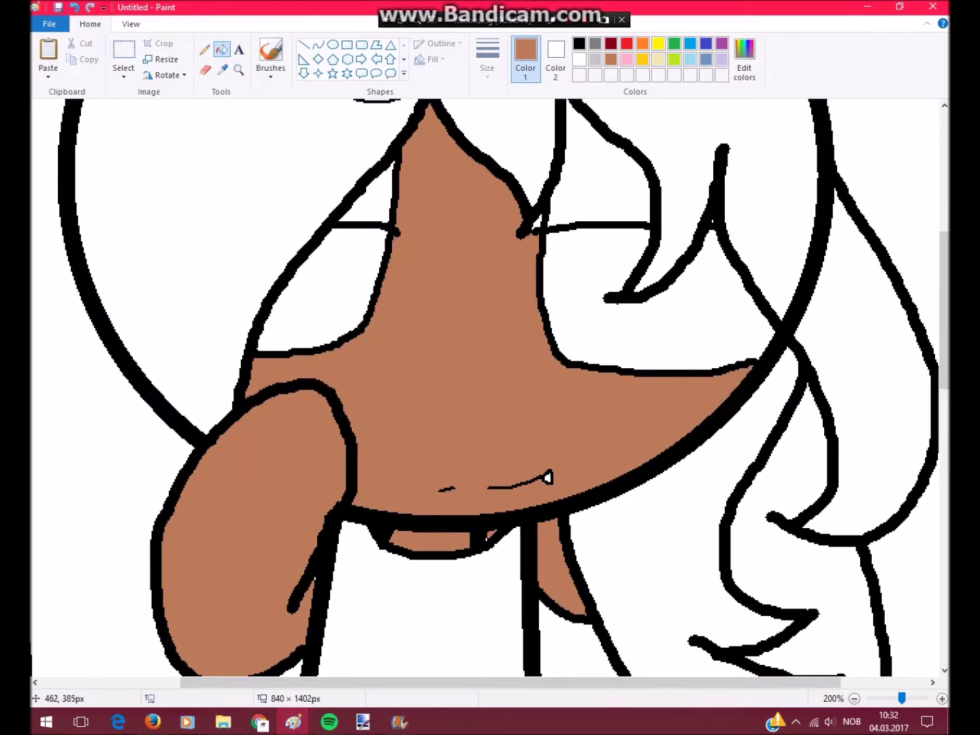
- Mix a custom crimson (red 236, green 0, blue 77) and fill both upper eyelids with it
left_click(626, 58)
left_click(745, 62)
left_click(612, 273)
left_click(351, 454)
left_click(368, 204)
left_click(601, 188)
- Cut gaps in the head outline where it meets the hair and clear its left section to white
left_click(237, 70)
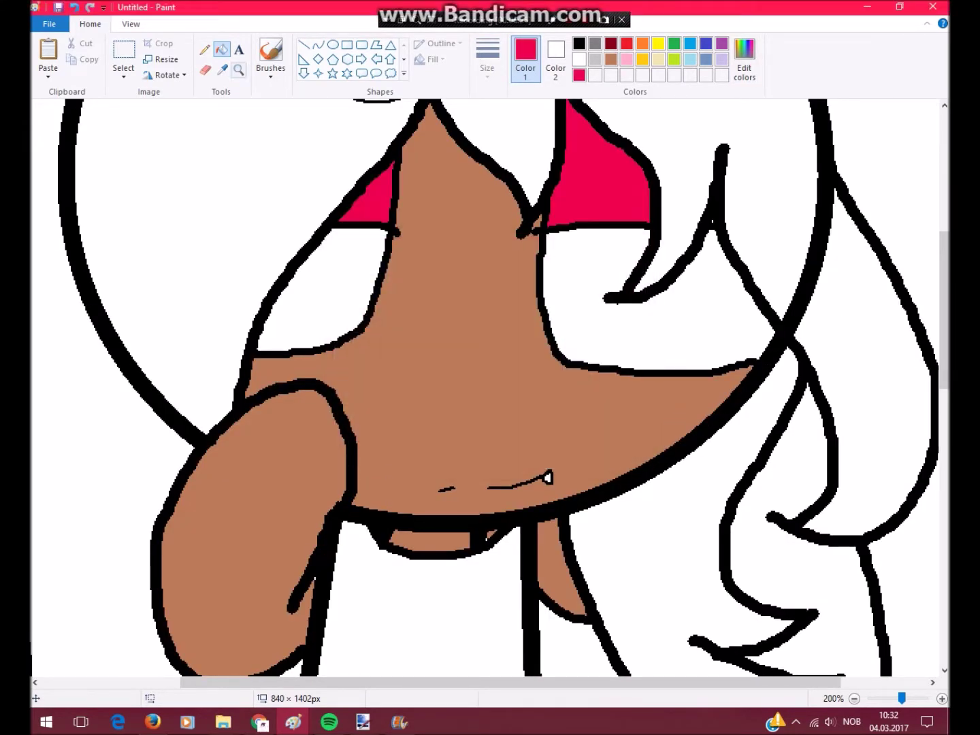
right_click(408, 273)
left_click(285, 273)
left_click(204, 49)
scroll(375, 424, "down", 8)
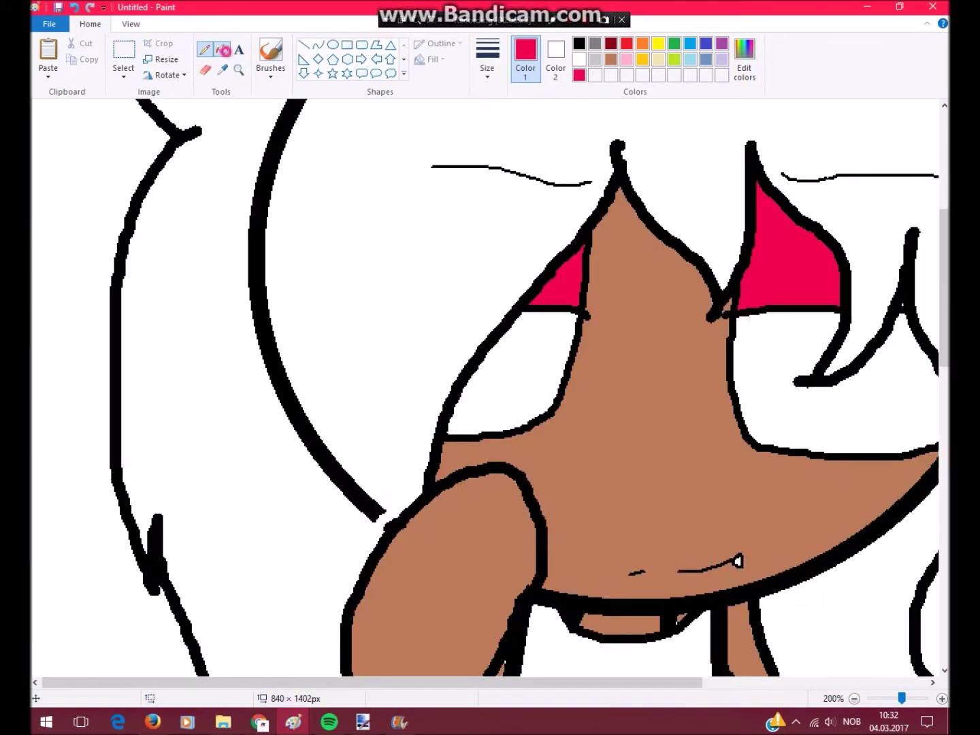
left_click(238, 69)
right_click(409, 340)
left_click(175, 241)
left_click(206, 71)
left_click(222, 49)
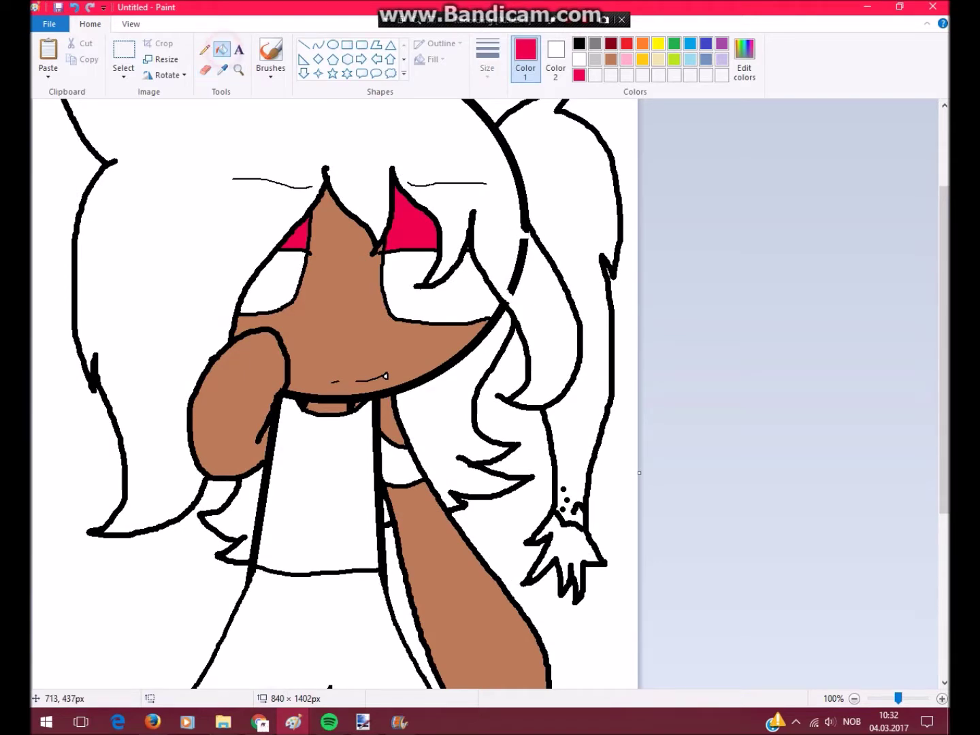
- Mix a custom near-black shade and fill the hair and the ponytail's spiky tip with it
scroll(409, 341, "up", 4)
left_click(595, 44)
left_click(744, 61)
left_click(357, 456)
left_click(136, 409)
scroll(341, 407, "down", 3)
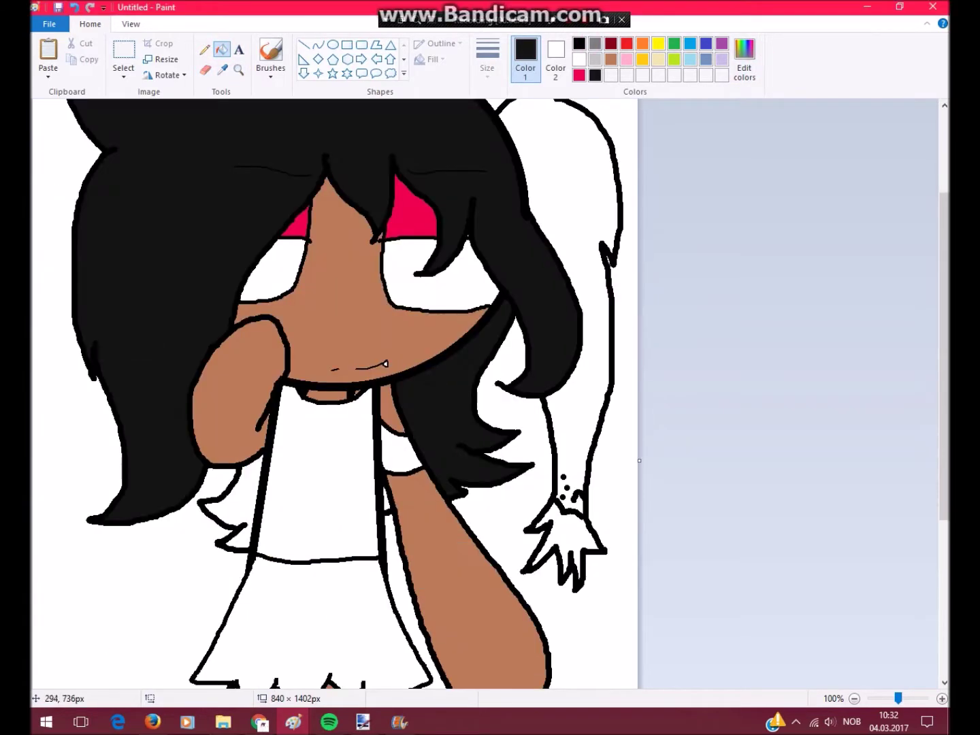
left_click(573, 525)
- Mix a darker shade of the crimson and fill the top and its sleeve with it
scroll(573, 525, "down", 3)
scroll(409, 339, "down", 3)
left_click(745, 62)
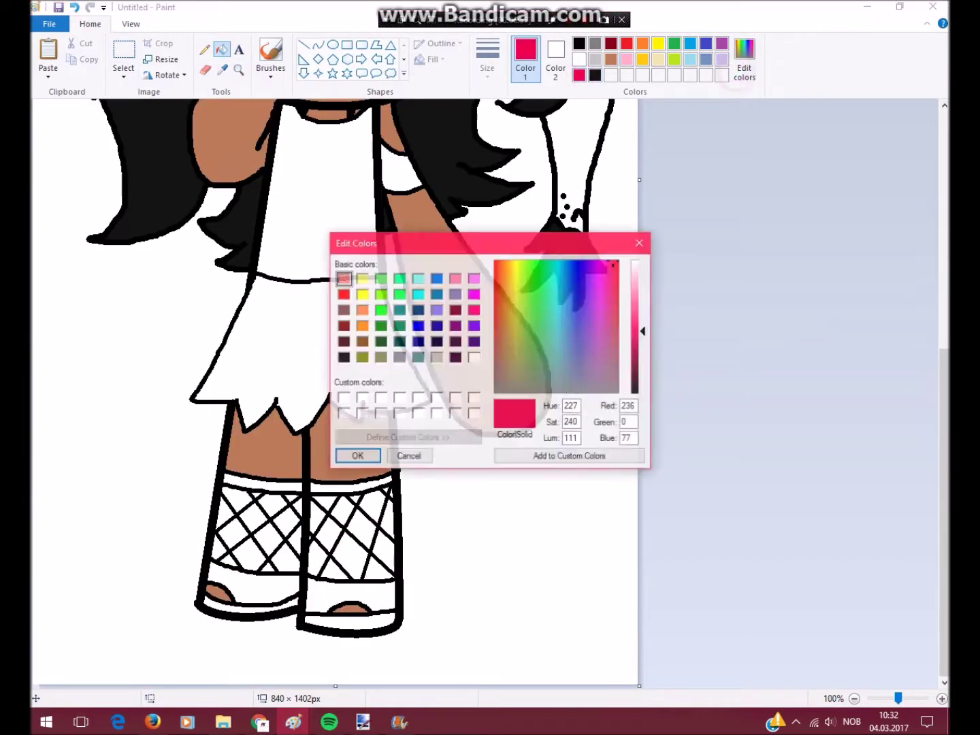
left_click(335, 246)
left_click(401, 169)
- Draw a curved black line just below the waistline to form a belt
scroll(408, 340, "up", 3)
left_click(239, 69)
left_click(293, 303)
left_click(205, 49)
left_click(580, 43)
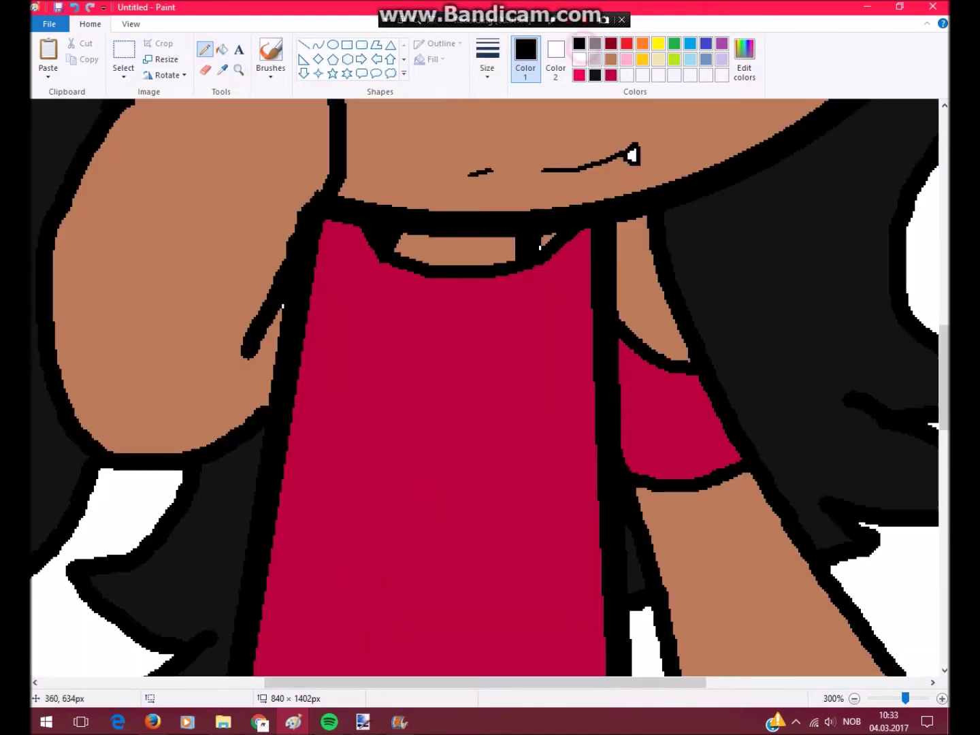
scroll(539, 235, "down", 5)
left_click_drag(616, 191, 287, 196)
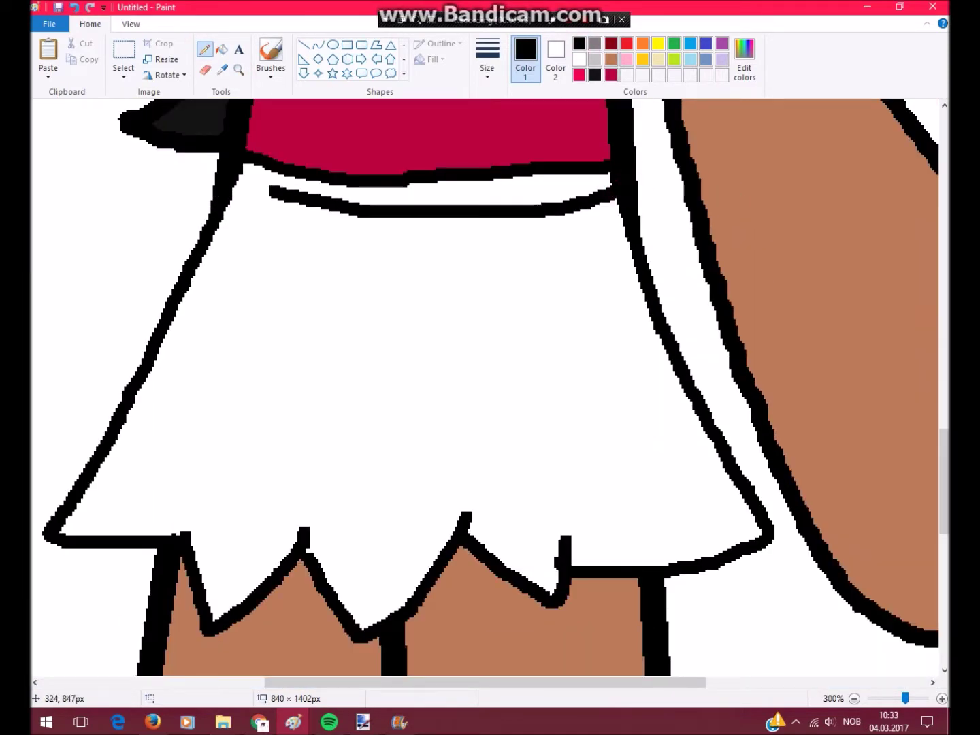
- Fill the skirt below the belt with the custom near-black shade
scroll(477, 388, "down", 5)
scroll(476, 389, "up", 5)
left_click(221, 50)
left_click(579, 75)
left_click(596, 76)
left_click(408, 374)
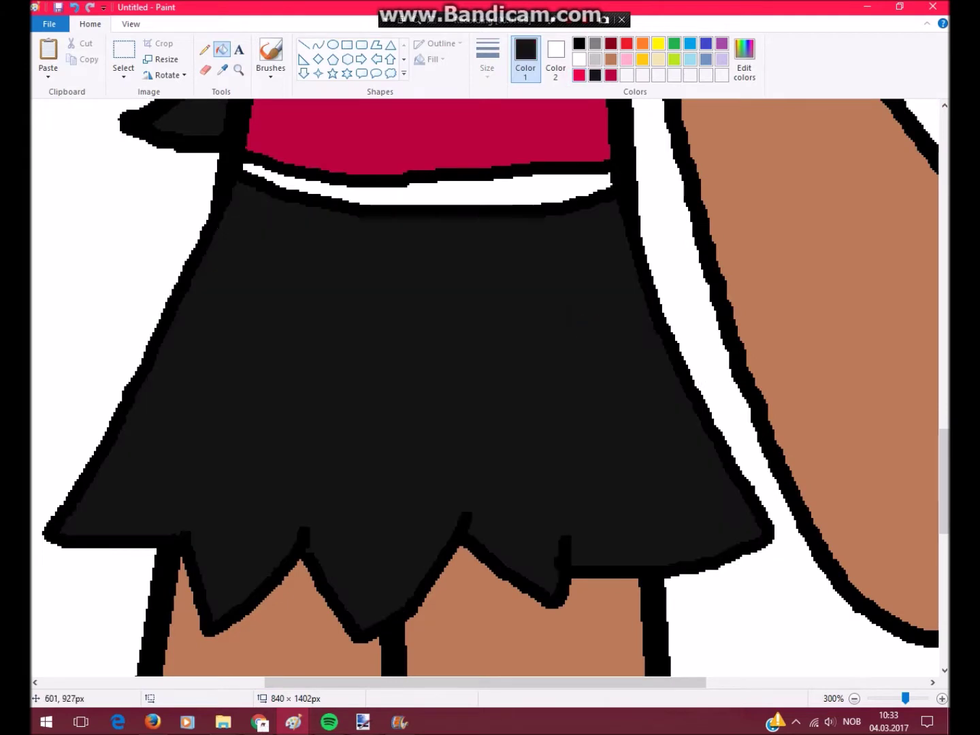
- Erase two white zigzag stripes across the full width of the near-black skirt
left_click(205, 69)
left_click_drag(160, 374, 672, 340)
mouse_move(120, 407)
left_mouse_down()
mouse_move(552, 445)
mouse_move(701, 408)
left_mouse_up()
left_click(239, 69)
right_click(320, 327)
key("ctrl+y")
key("ctrl+z")
key("ctrl+y")
scroll(320, 327, "up", 2)
key("ctrl+Page_Down")
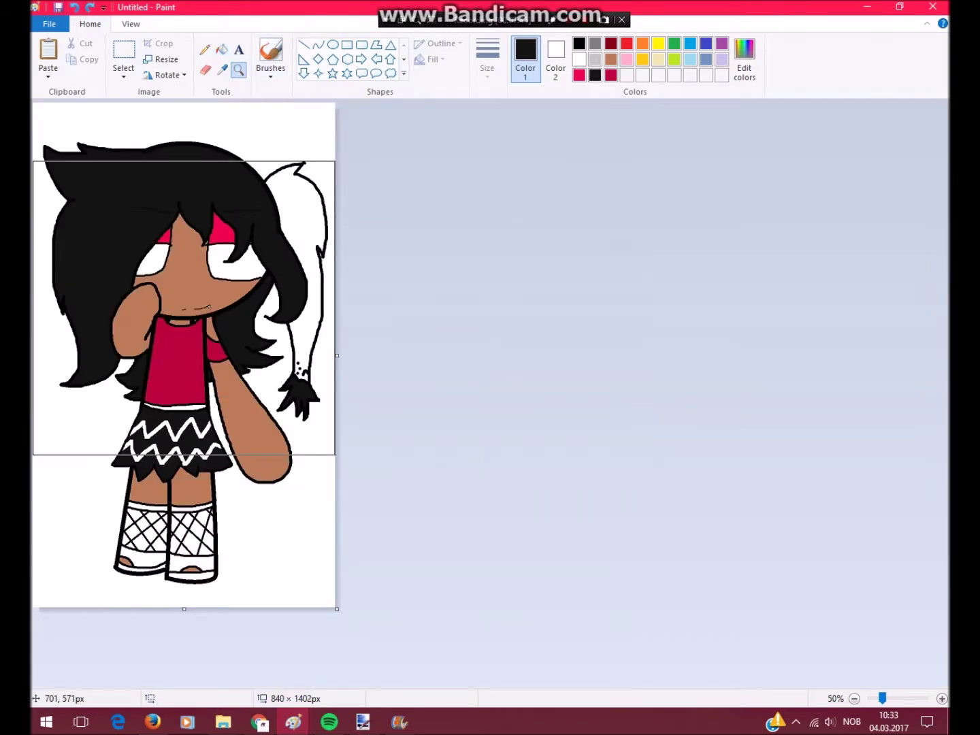
- Draw a black inner contour inside the ponytail and fill the enclosed area with the bright crimson
key("ctrl+Page_Up")
left_click(204, 49)
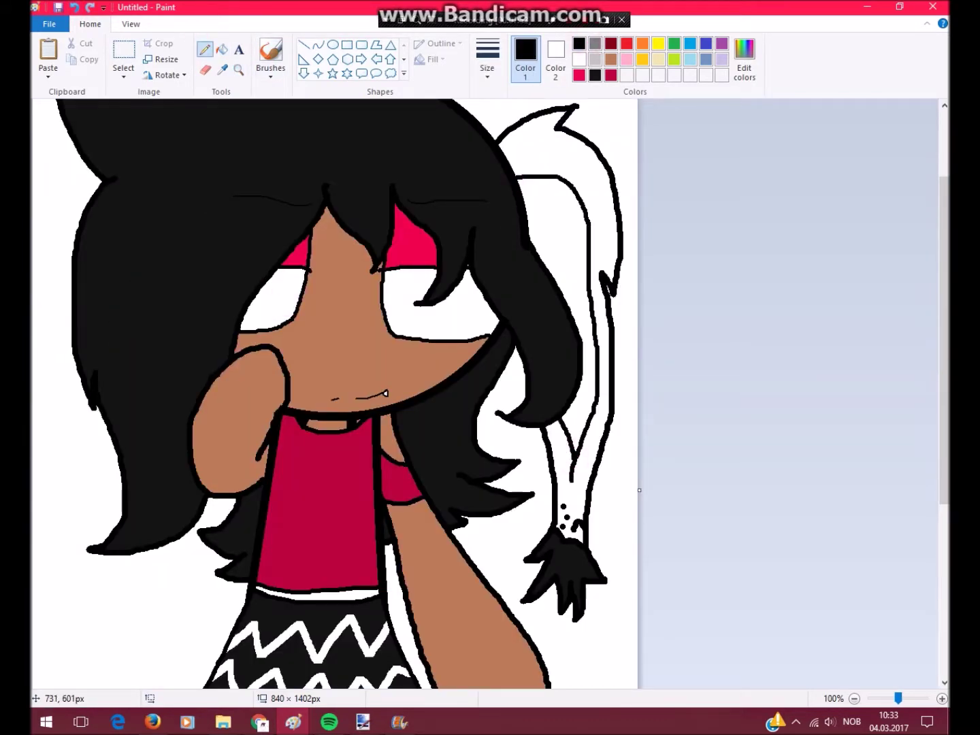
left_click(222, 68)
left_click(409, 245)
- Sharpen the hair strands and the ponytail's spiky end into points with the black Pencil
scroll(408, 340, "down", 3)
left_click(238, 69)
left_click(489, 306)
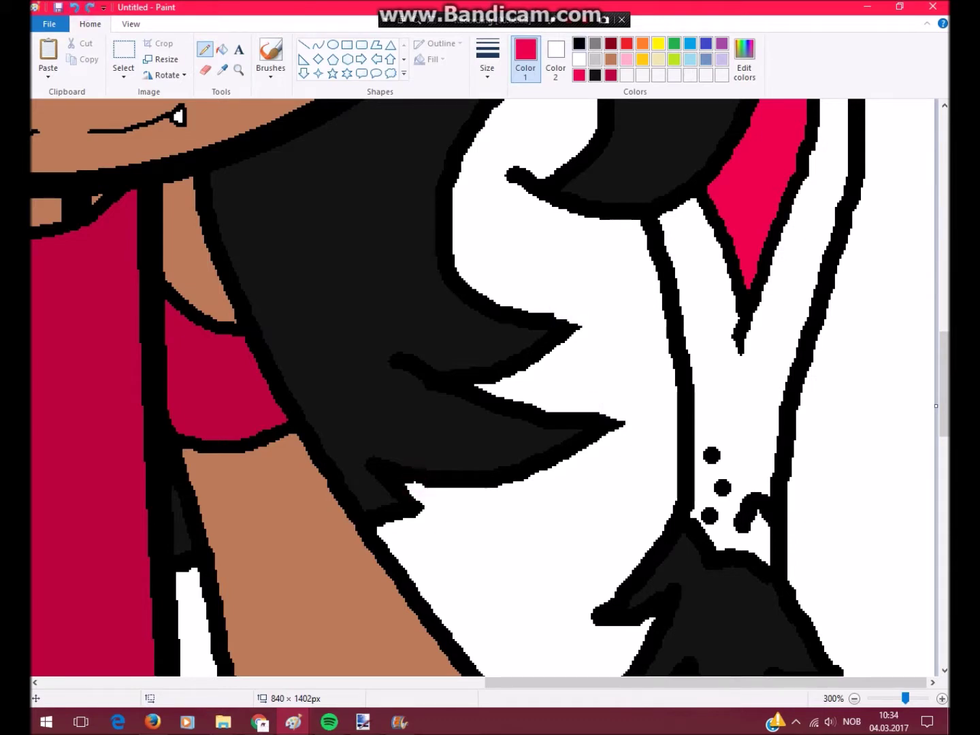
scroll(491, 388, "down", 5)
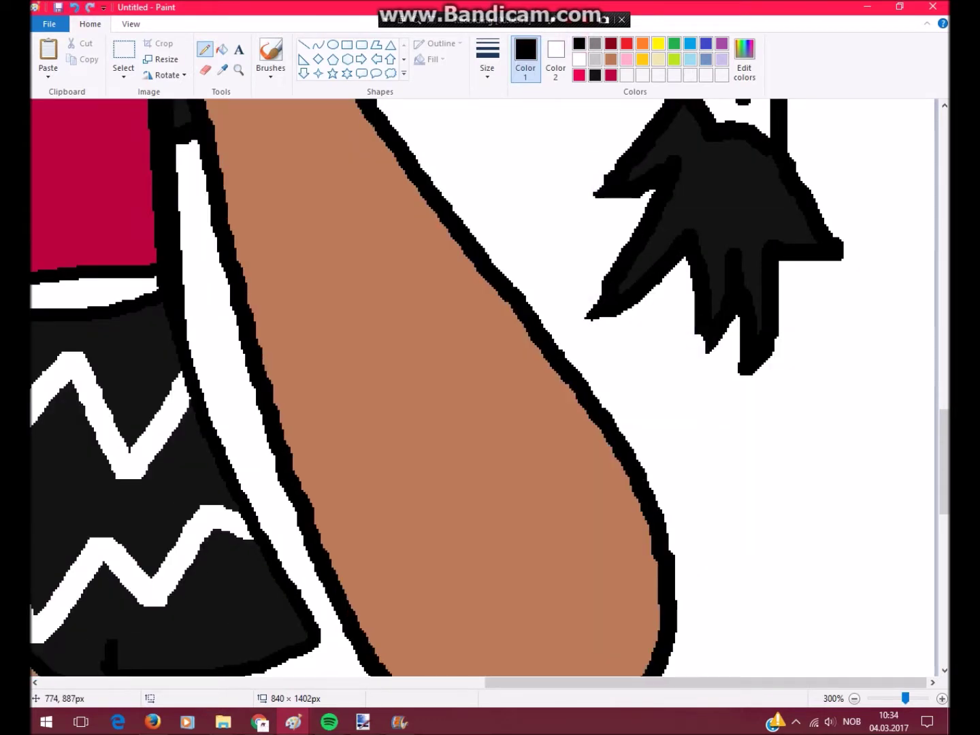
scroll(490, 388, "up", 3)
left_click(238, 68)
right_click(490, 388)
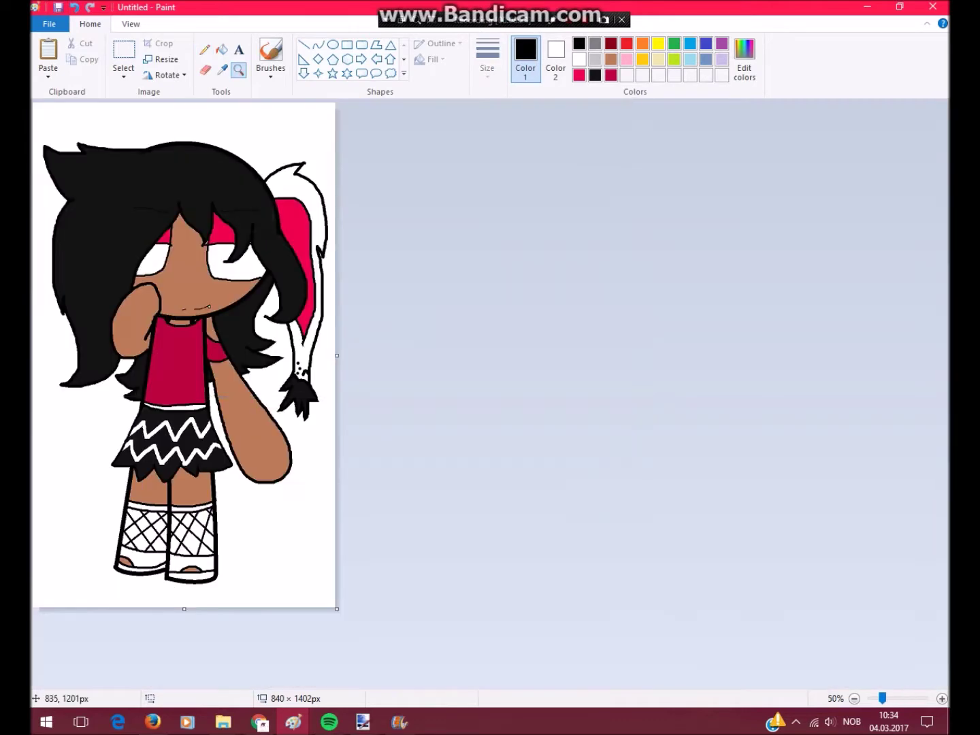
- Fill the shoe soles with the top's dark crimson and the shoe uppers with a newly mixed, even darker shade
left_click(224, 558)
left_click(222, 49)
left_click(610, 75)
left_click(504, 483)
left_click(745, 61)
left_click(357, 457)
scroll(490, 388, "up", 2)
left_click(205, 490)
left_click(511, 524)
- Mix a darker shade of the skin brown and fill the fishnet cells of the left leg with it
left_click(611, 59)
left_click(744, 61)
left_click(357, 456)
left_click(204, 422)
left_click(137, 300)
left_click(211, 313)
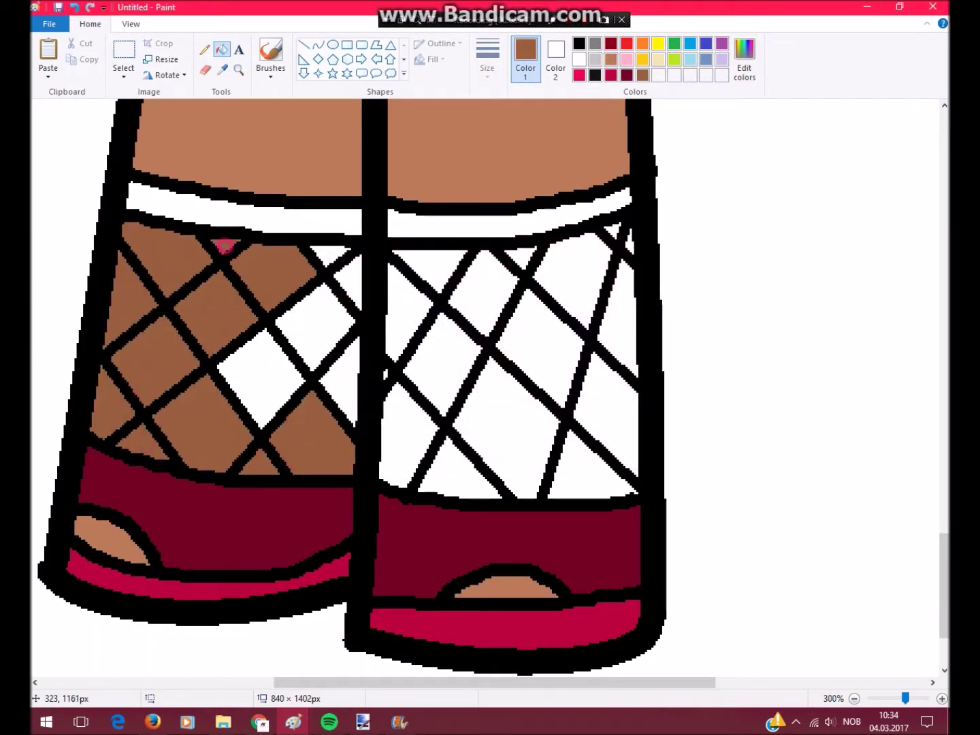
left_click(259, 381)
left_click(317, 327)
- Fill the fishnet cells of the right leg with the darker brown
left_click(436, 369)
left_click(414, 261)
left_click(505, 422)
left_click(497, 344)
key("ctrl+z")
left_click(522, 258)
left_click(612, 230)
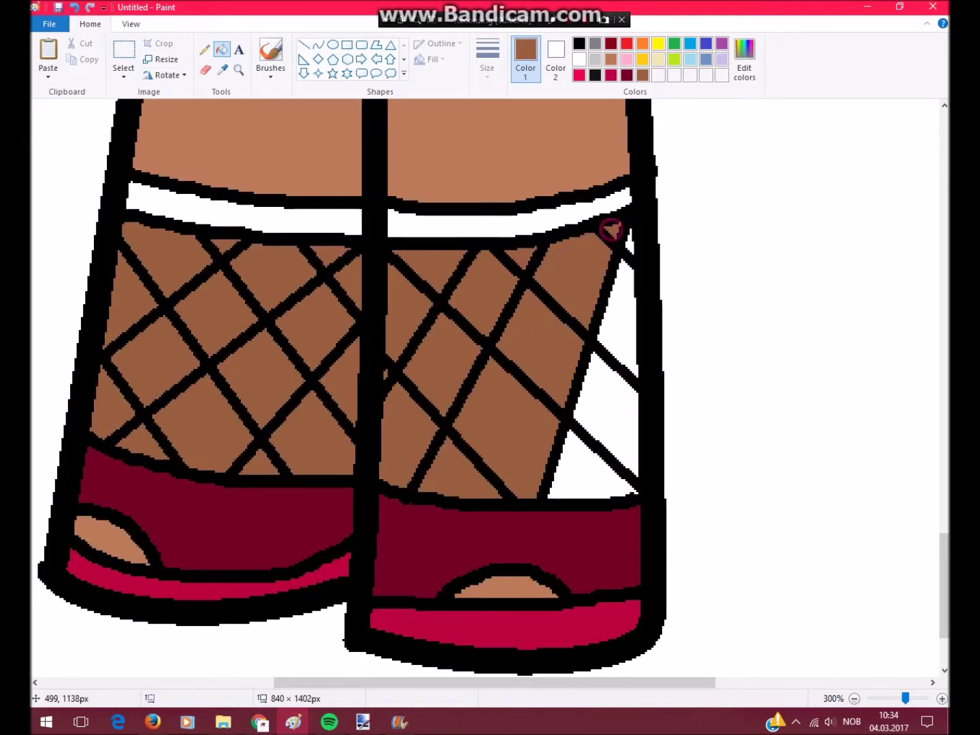
left_click(606, 415)
left_click(616, 320)
- Fill the stocking bands above the fishnets with the darkest crimson
scroll(503, 220, "up", 3)
left_click(626, 75)
left_click(511, 358)
left_click(238, 70)
right_click(491, 388)
right_click(490, 388)
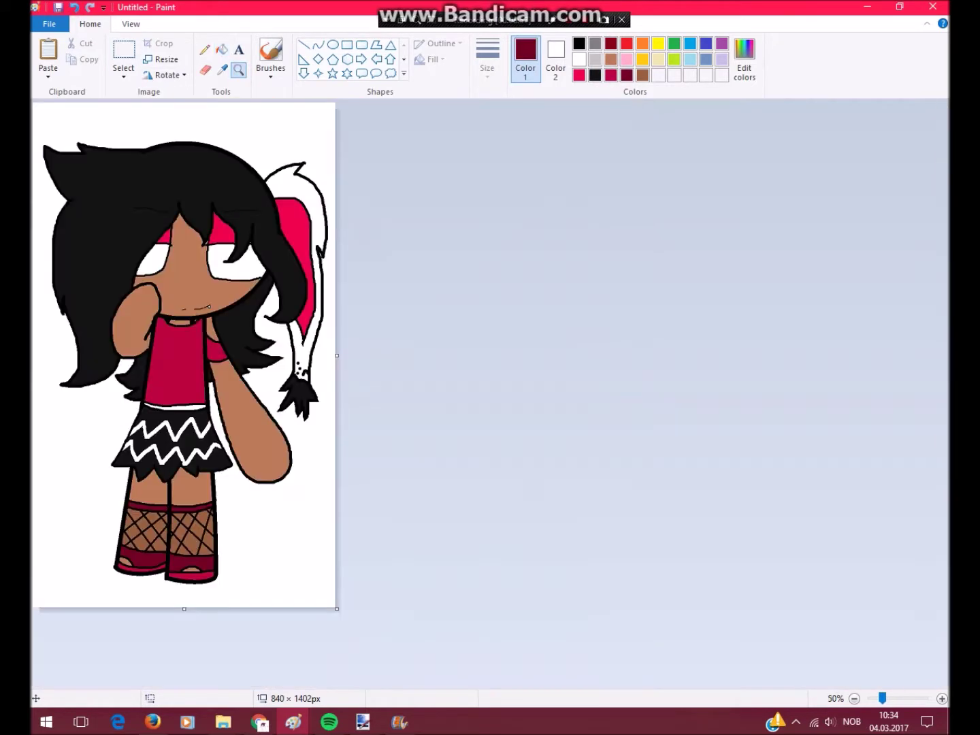
- Sharpen the pointed tufts at the upper left of the hair with the black Pencil
left_click(218, 285)
left_click(409, 328)
left_click(222, 69)
left_click(420, 279)
right_click(144, 285)
left_click(144, 284)
left_click(119, 293)
left_click(223, 69)
left_click(139, 276)
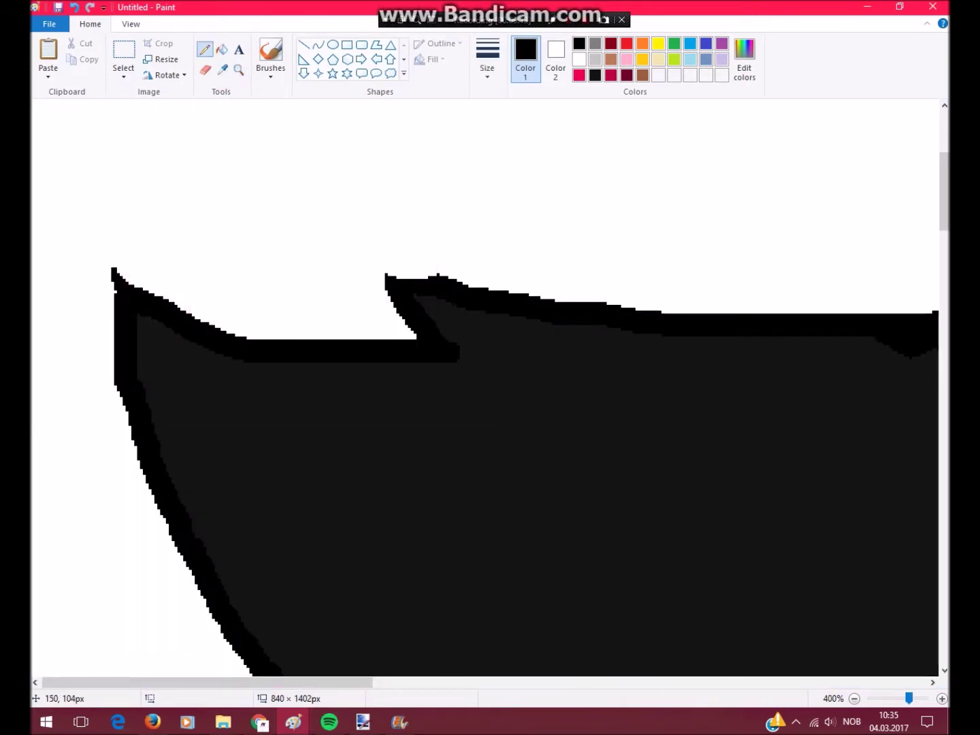
- Sharpen the lower tips of the hair strands beside the left of the top in black
scroll(477, 389, "down", 15)
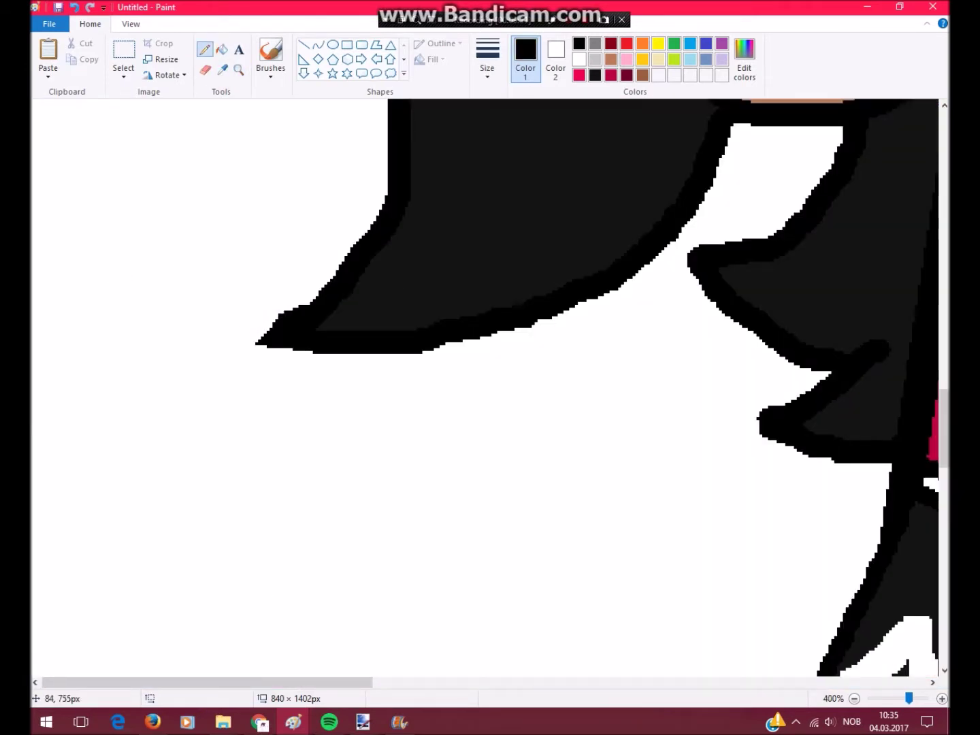
scroll(655, 401, "right", 3)
scroll(327, 166, "right", 8)
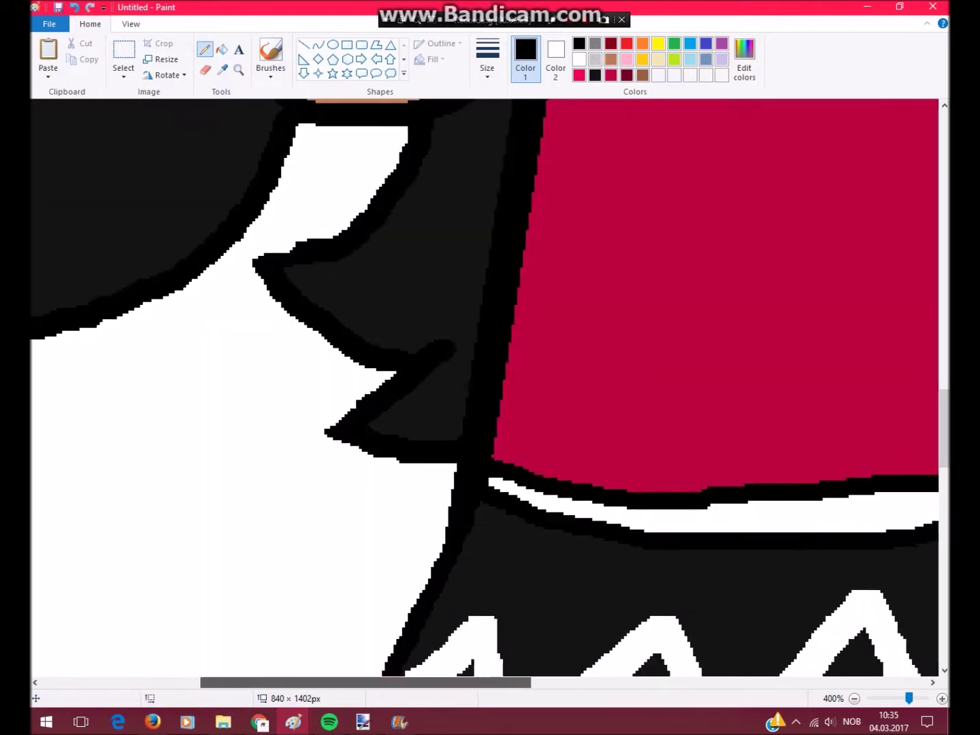
scroll(326, 165, "left", 8)
scroll(186, 540, "up", 15)
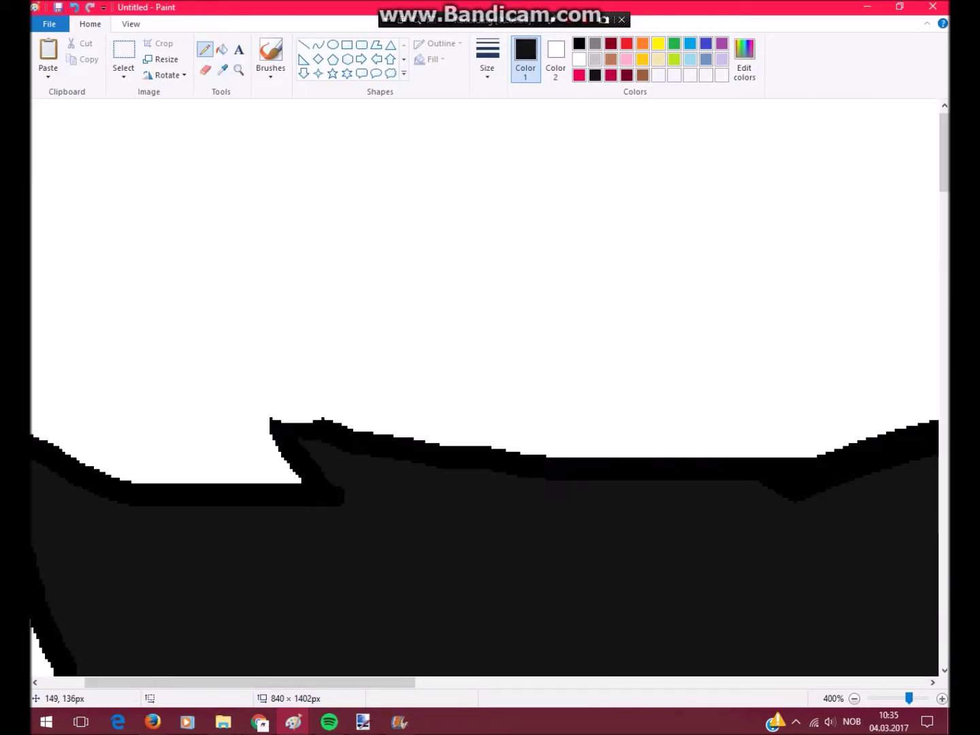
- Thin the rounded inner ends of the hair strand outlines with the near-black hair colour
left_click(238, 69)
right_click(460, 375)
right_click(460, 375)
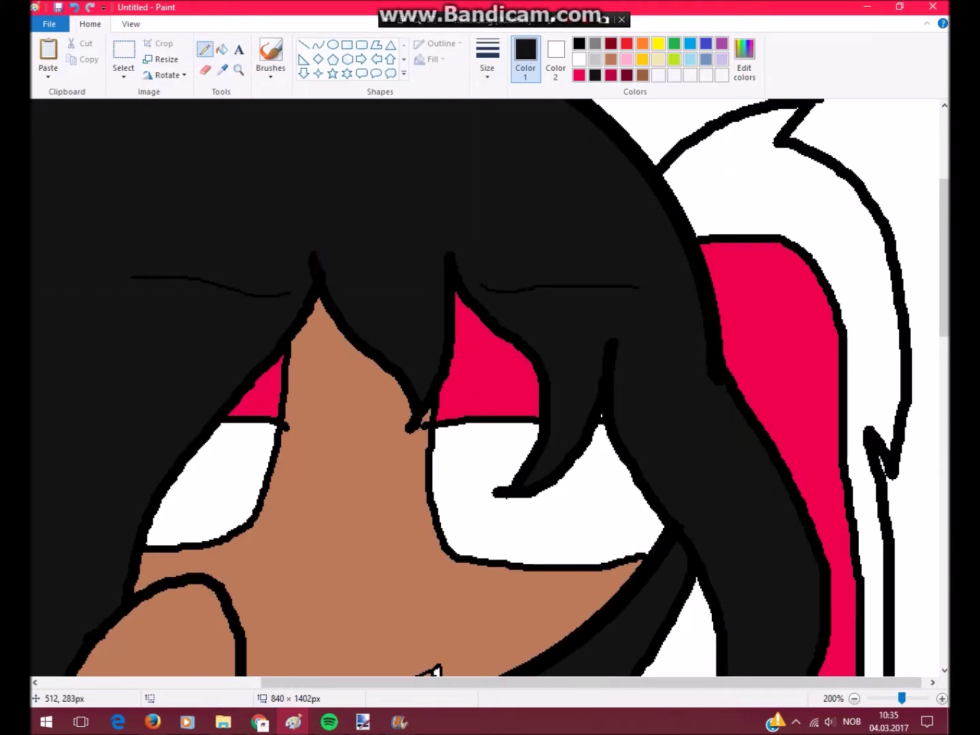
scroll(490, 388, "down", 5)
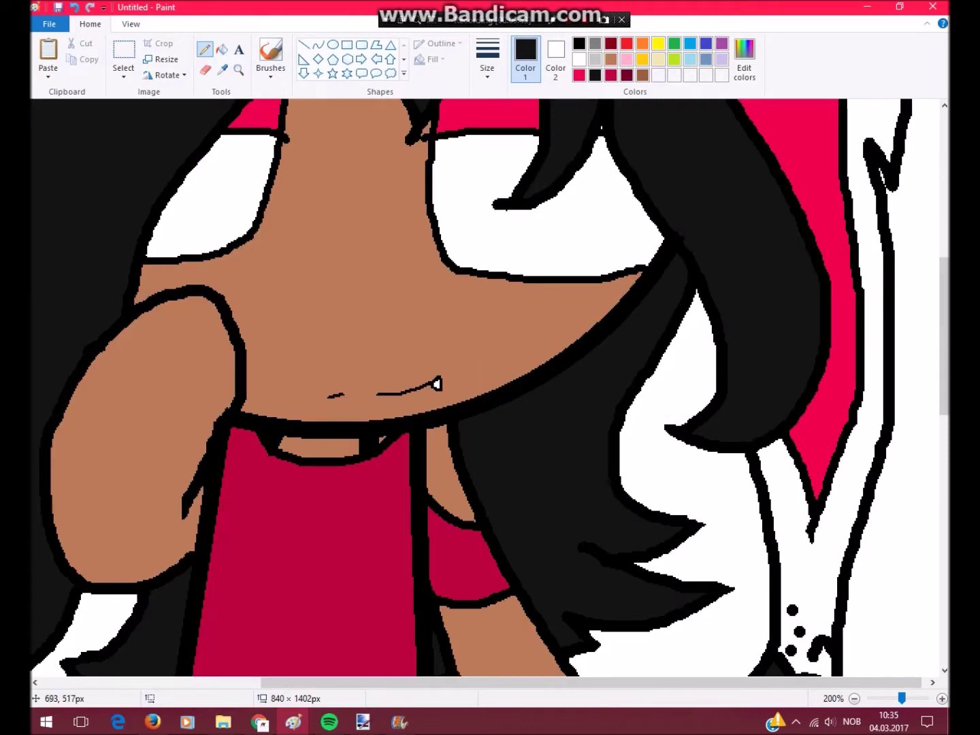
scroll(491, 389, "down", 5)
scroll(490, 388, "up", 3)
scroll(583, 471, "down", 5)
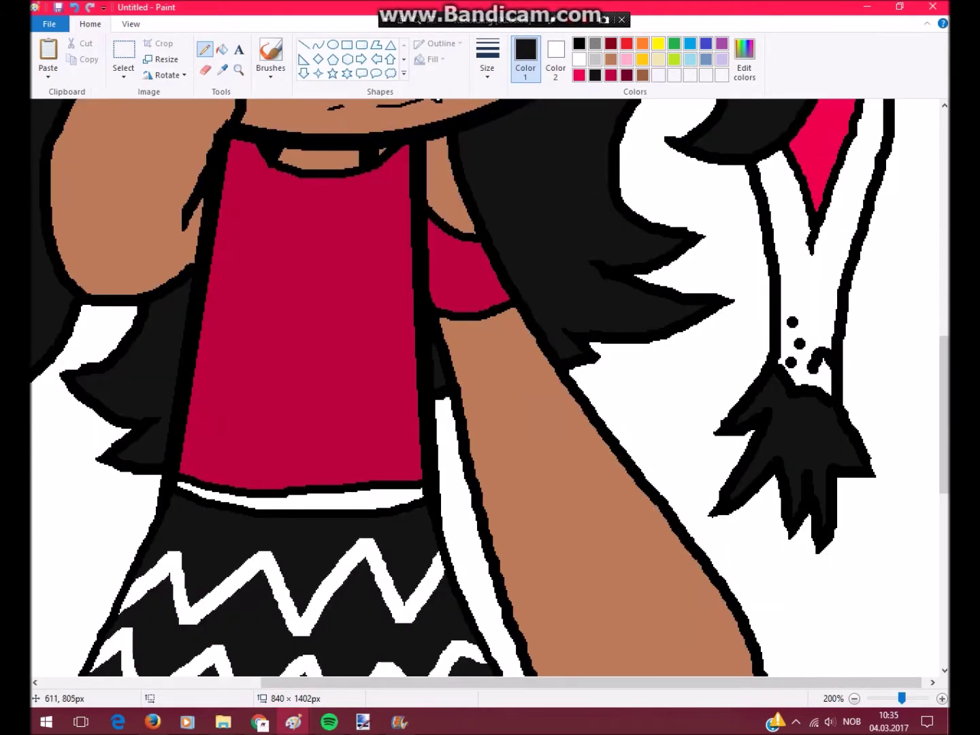
scroll(583, 471, "up", 5)
- Draw the black outline of a large fluffy tail behind the skirt and the lowered arm
left_click(238, 70)
right_click(320, 314)
left_click(203, 458)
right_click(418, 327)
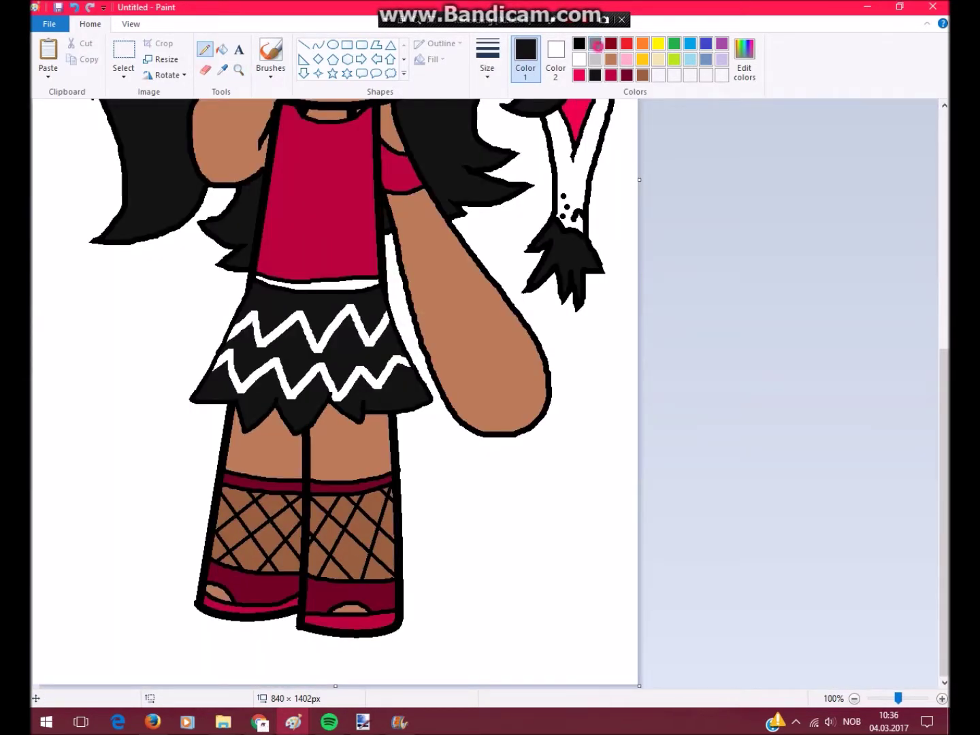
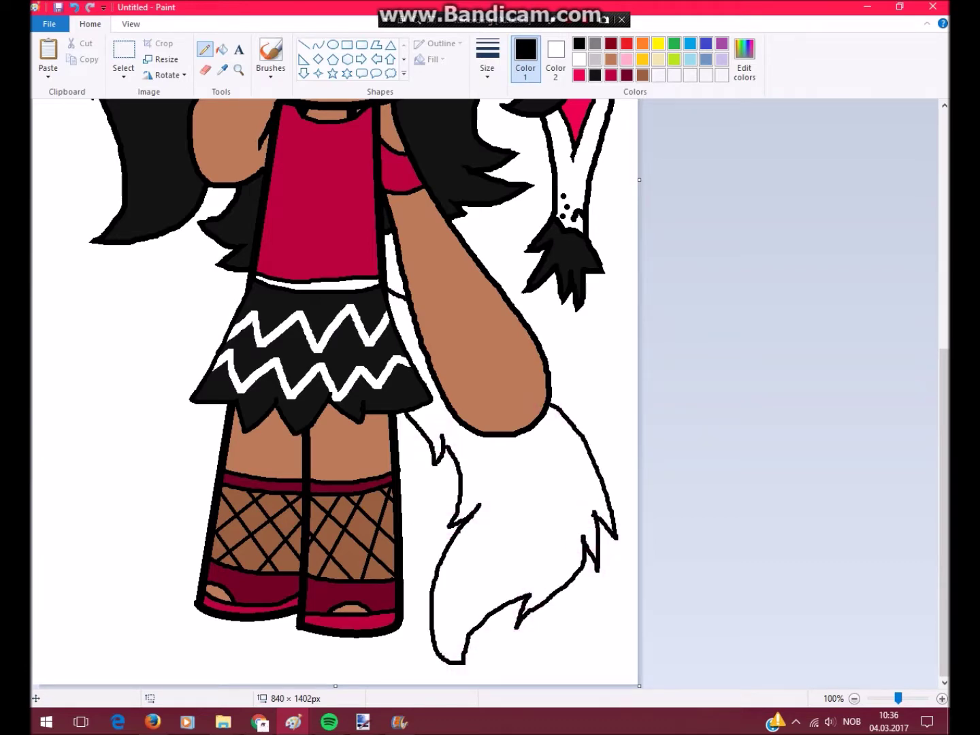
left_click(238, 70)
left_click(444, 522)
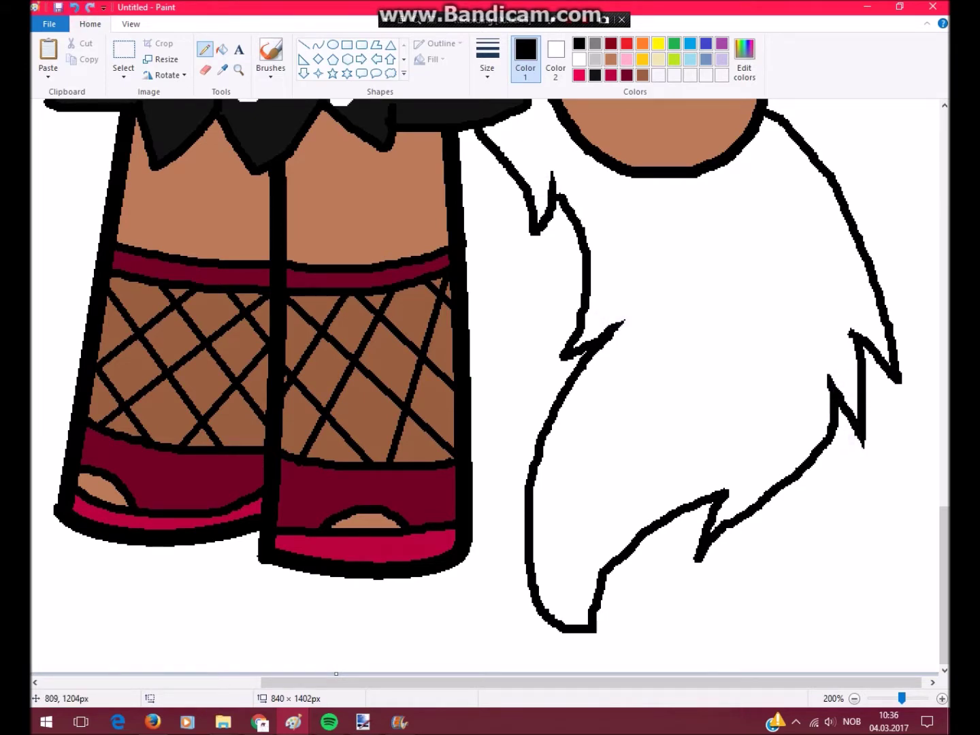
scroll(486, 387, "up", 2)
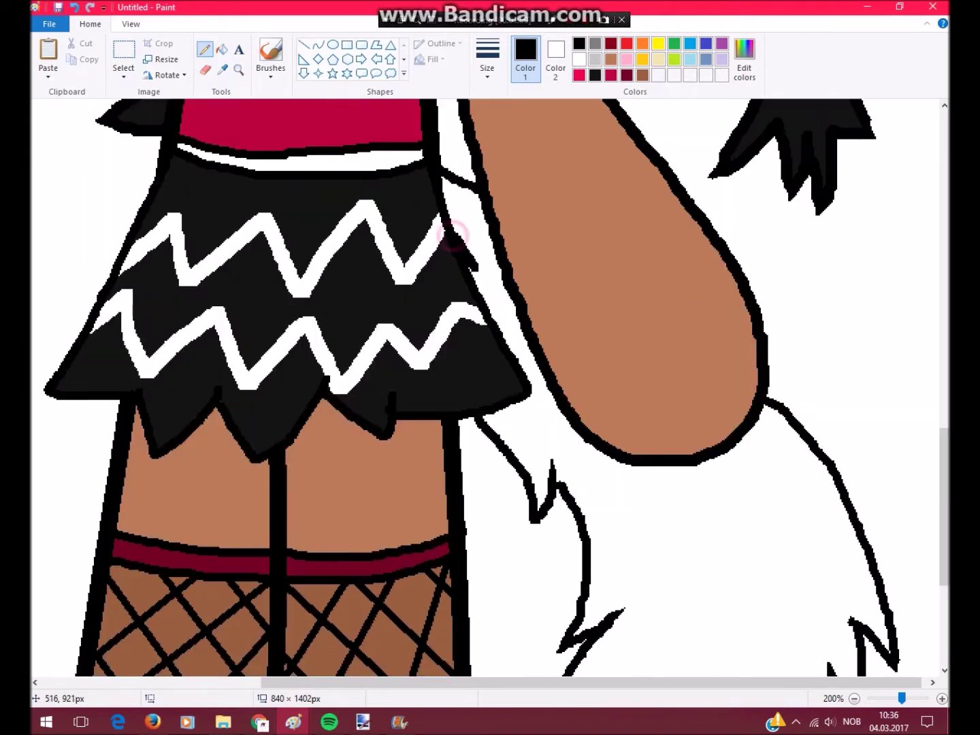
- Draw a curved dividing line with a spike inside the tail and fill the side nearer the legs with black
mouse_move(650, 323)
left_mouse_down()
mouse_move(735, 363)
mouse_move(629, 599)
mouse_move(564, 674)
left_mouse_up()
left_click(488, 68)
key("ctrl+z")
left_click(223, 50)
left_click(627, 443)
scroll(626, 442, "up", 2)
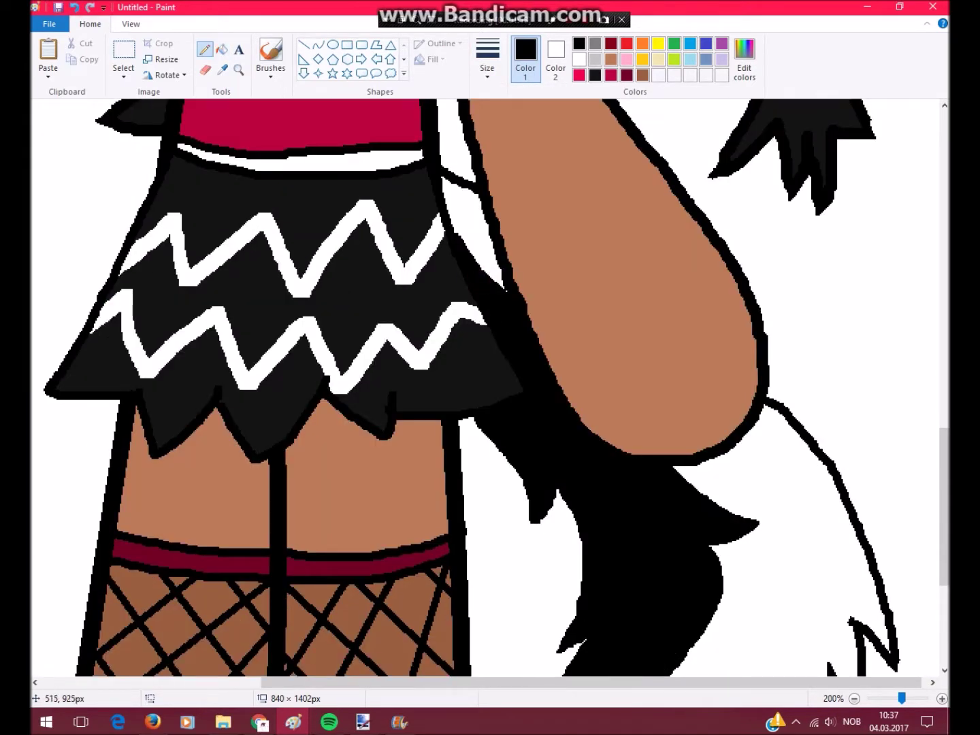
- Trim the rounded fringe tips over the face and the right eye to sharp points
left_click(239, 70)
right_click(373, 373)
left_click(373, 373)
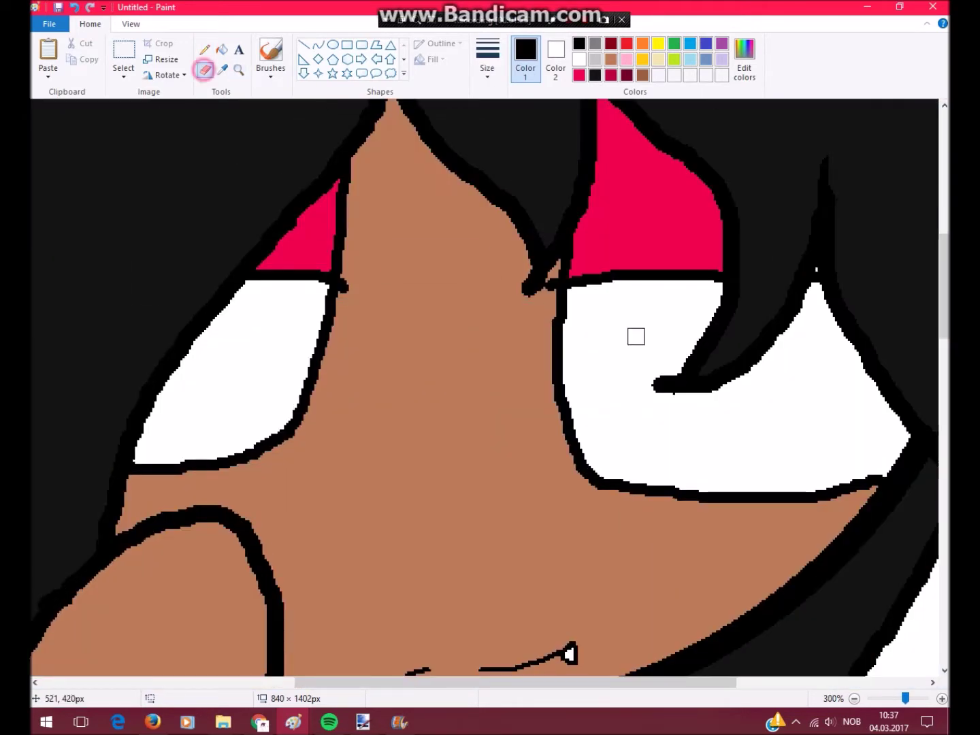
left_click(223, 69)
left_click(499, 250)
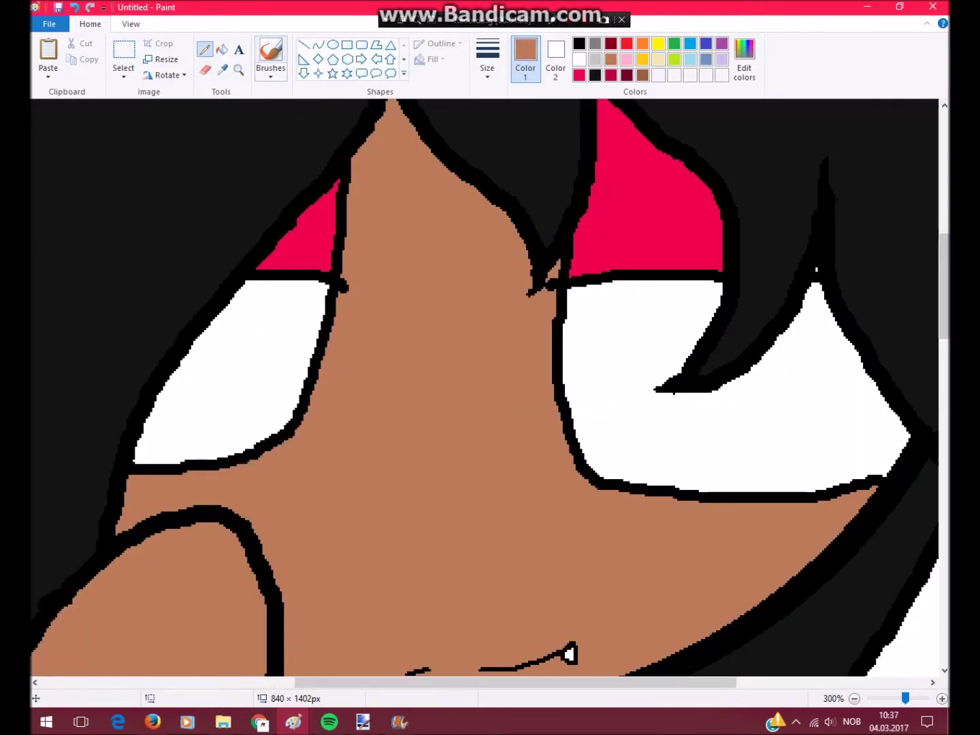
left_click(224, 70)
left_click(304, 238)
left_click(239, 70)
right_click(307, 218)
- Select the whole drawing and copy it
left_click(198, 306)
right_click(409, 273)
left_click(123, 72)
left_click(146, 163)
right_click(192, 241)
left_click(234, 260)
left_click(238, 69)
- Mix two very dark shades from the custom brown and set the dark brown one as Color 2
left_click(198, 306)
left_click(642, 75)
left_click(745, 62)
left_click(646, 381)
left_click(353, 456)
left_click(744, 62)
left_click(646, 382)
left_click(352, 456)
left_click(555, 58)
left_click(674, 75)
- Draw a large dark brown filled oval over each eye, the left one about 156 × 194 px, with a smaller oval inside each
left_click(333, 45)
left_click_drag(347, 212, 492, 349)
left_click_drag(346, 339, 241, 207)
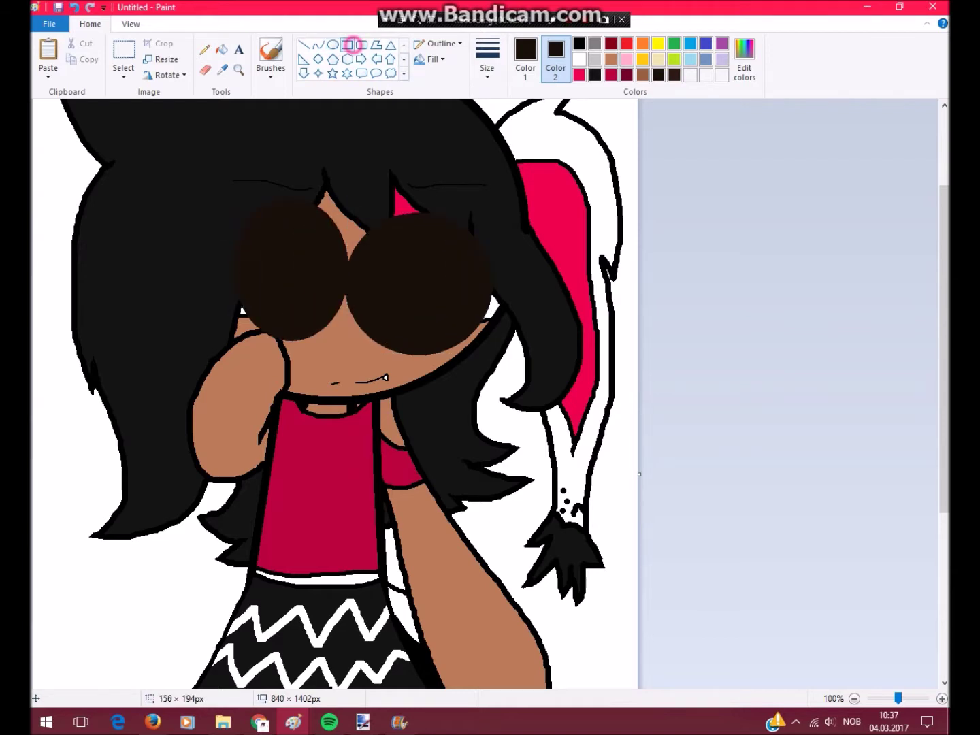
scroll(430, 339, "up", 3)
left_click(524, 59)
mouse_move(364, 366)
left_mouse_down()
mouse_move(476, 476)
mouse_move(470, 470)
left_mouse_up()
left_click_drag(253, 357, 332, 452)
- Set both colours to white and draw a filled oval highlight on each eye
left_click(579, 59)
left_click(555, 58)
left_click(578, 58)
left_click_drag(395, 389, 447, 449)
left_click_drag(273, 376, 310, 429)
- Lay the copied drawing over the ovals with its white areas transparent to trim the ovals to the eye outlines
left_click(239, 70)
key("ctrl+Page_Down")
key("ctrl+z")
key("ctrl+a")
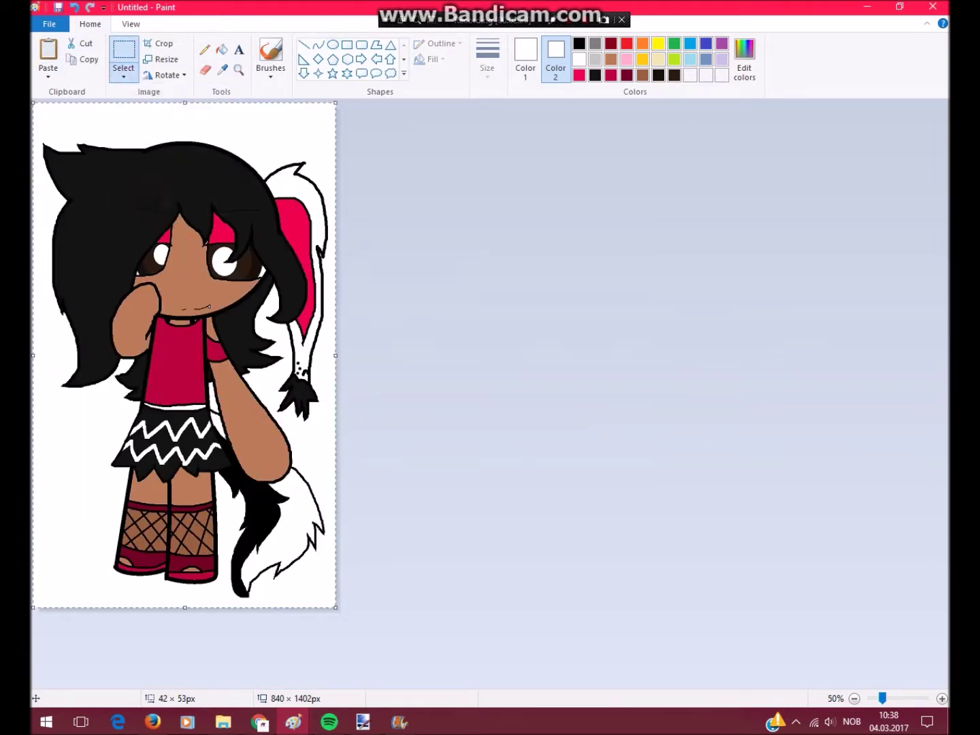
key("ctrl+Page_Up")
key("ctrl+y")
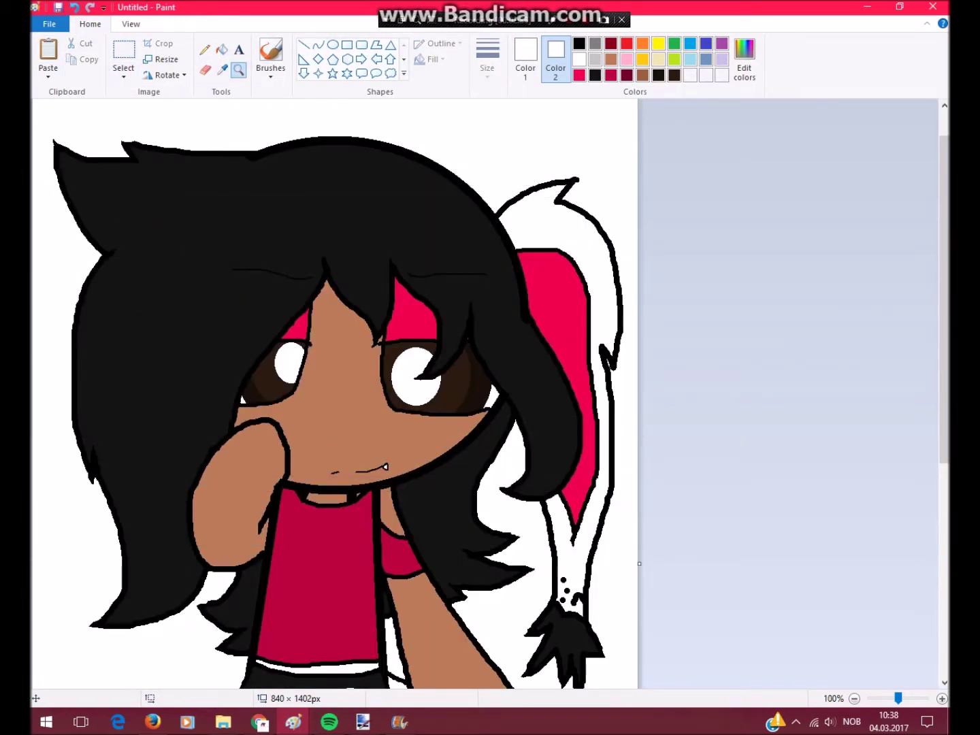
key("ctrl+y")
left_click_drag(391, 356, 441, 410)
left_click_drag(272, 349, 313, 389)
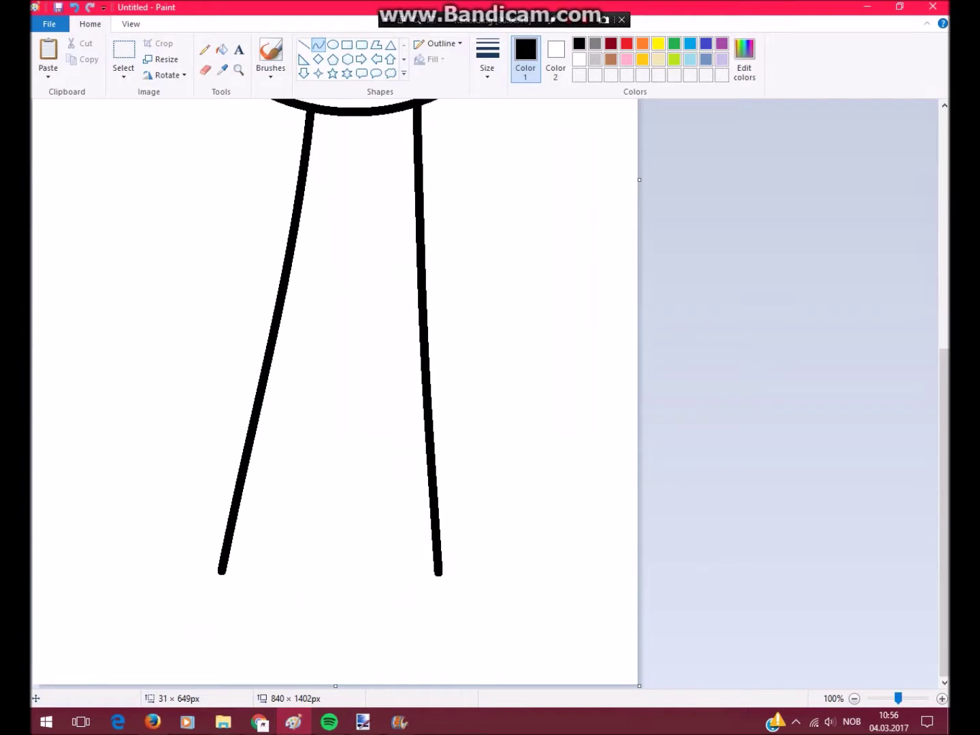
- Draw a vertical inner leg line between the new figure's body lines and extend the right body line downward
scroll(147, 484, "down", 2)
scroll(146, 484, "up", 2)
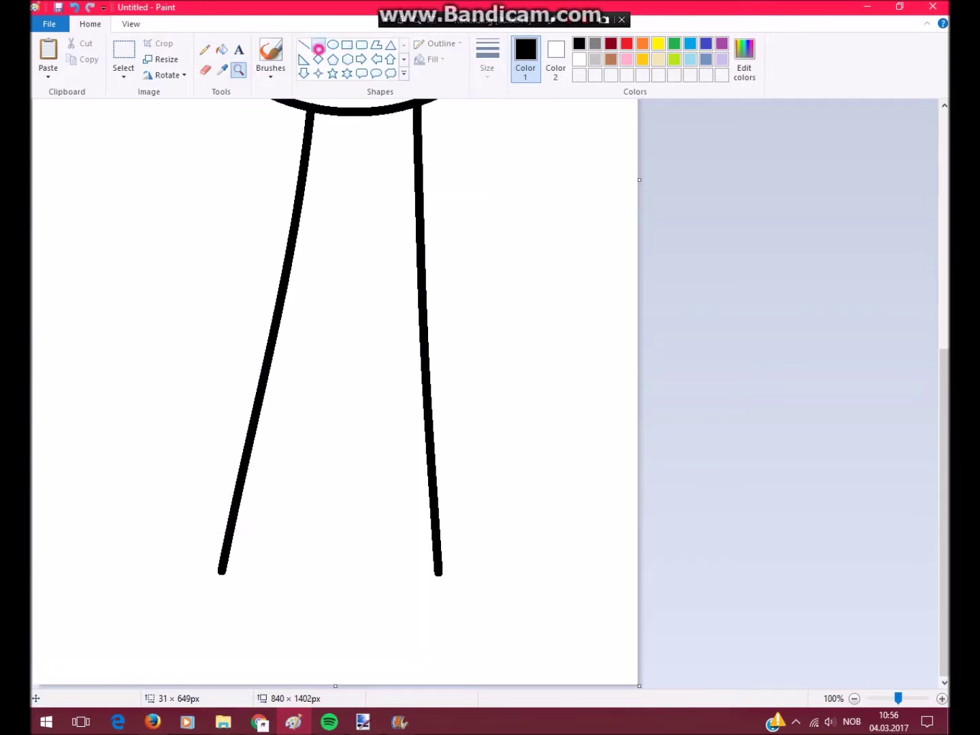
mouse_move(337, 347)
left_mouse_down()
mouse_move(335, 607)
mouse_move(440, 573)
left_mouse_up()
- Lengthen the right leg's outer line slightly and close the foot with a curved line about 146 × 34 px
mouse_move(339, 599)
left_mouse_down()
mouse_move(340, 617)
mouse_move(429, 577)
mouse_move(415, 613)
left_mouse_up()
key("ctrl+z")
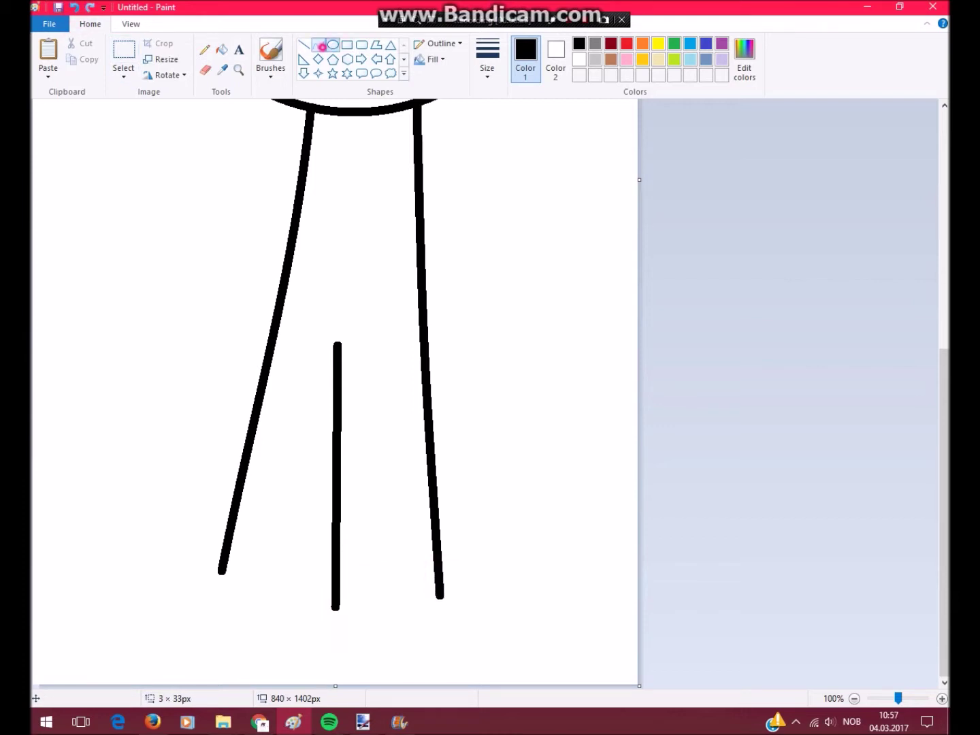
mouse_move(334, 608)
left_mouse_down()
mouse_move(440, 598)
mouse_move(321, 631)
left_mouse_up()
left_click_drag(422, 616, 448, 622)
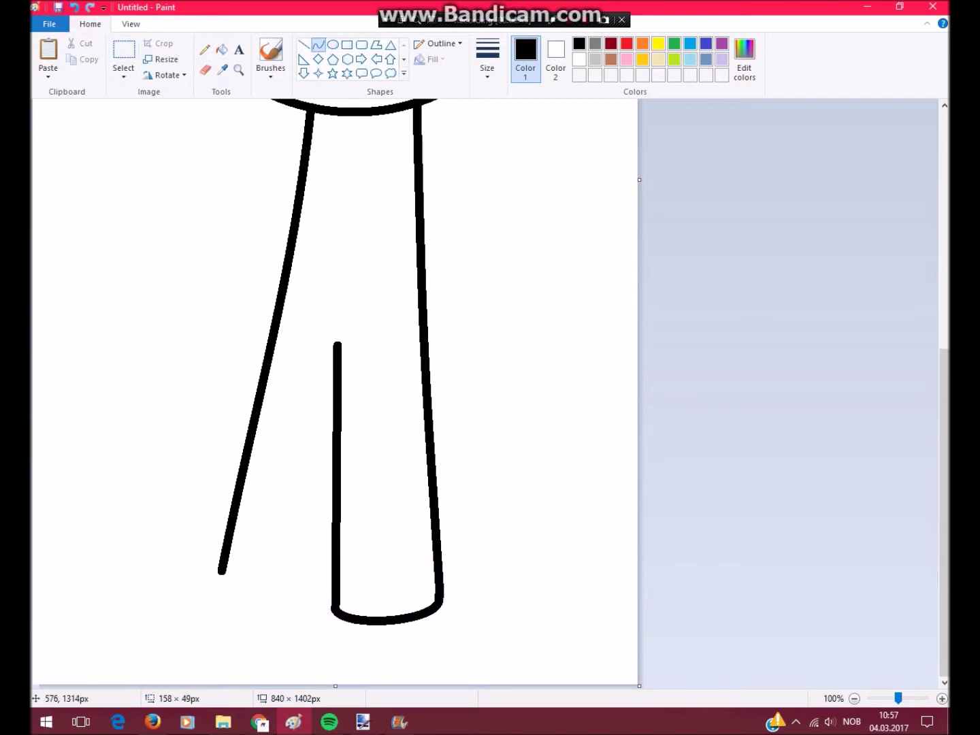
key("ctrl+z")
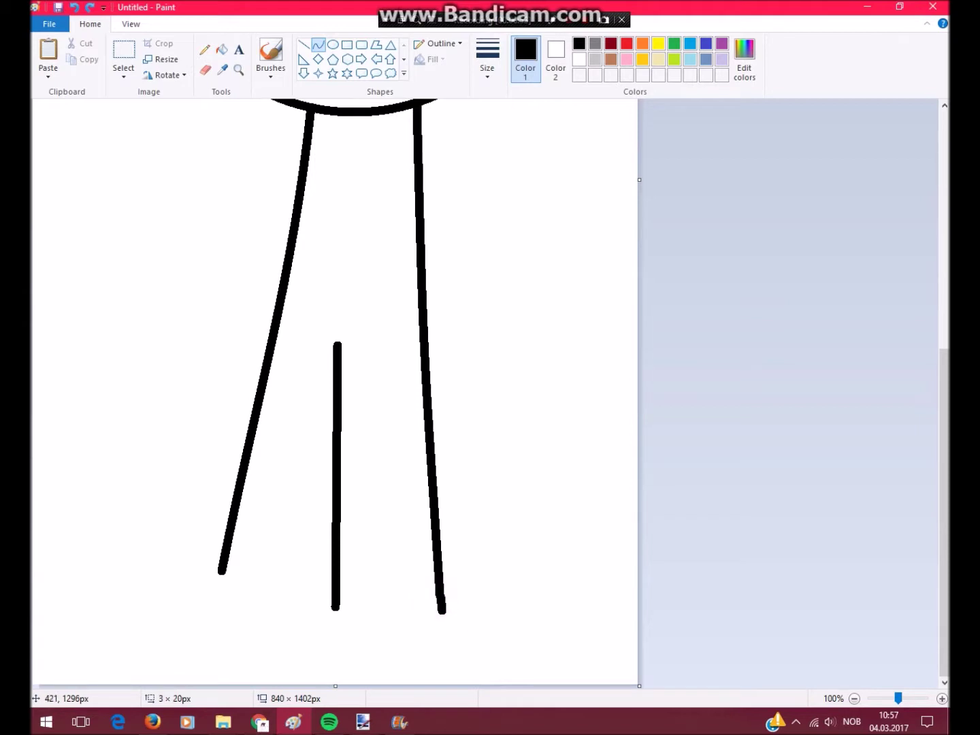
mouse_move(335, 608)
left_mouse_down()
mouse_move(441, 610)
mouse_move(334, 629)
mouse_move(388, 632)
left_mouse_up()
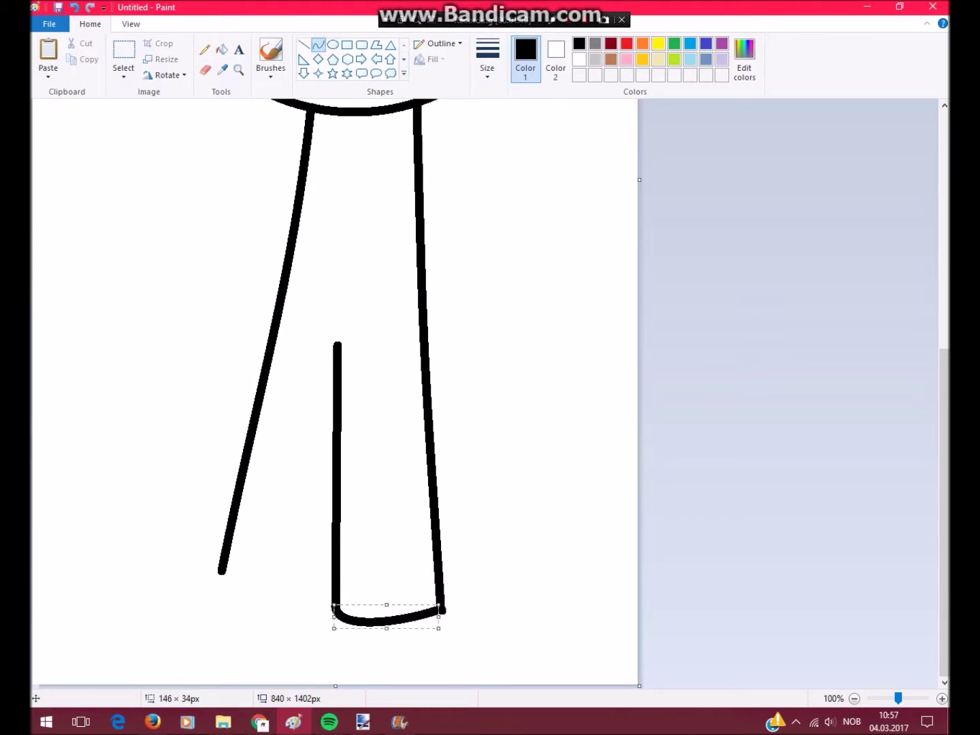
left_click_drag(284, 581, 192, 607)
left_click(318, 45)
left_click_drag(297, 605, 335, 416)
left_click_drag(315, 511, 318, 507)
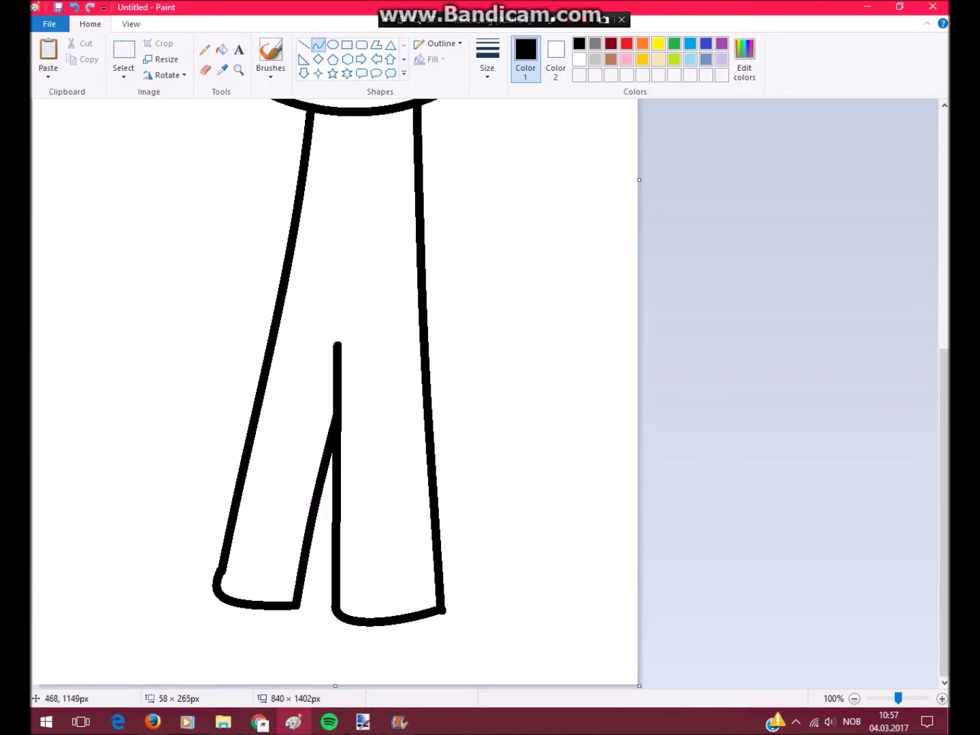
key("ctrl+z")
key("ctrl+z")
- Draw the left leg's slanted inner line and close its foot with a curved line about 129 px wide
left_click_drag(334, 439, 304, 601)
left_click_drag(221, 572, 304, 604)
left_click_drag(234, 594, 229, 607)
- Taper the upper end of the line between the legs to a thin point
left_click(239, 69)
left_click(337, 396)
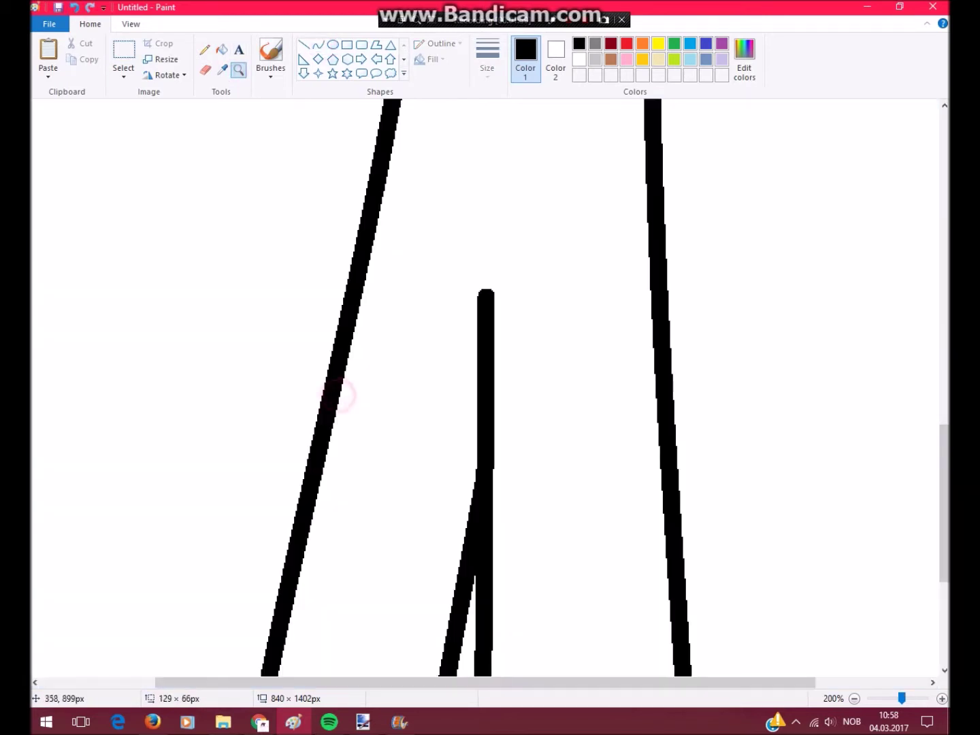
key("ctrl+z")
scroll(271, 61, "down", 2)
scroll(245, 55, "up", 1)
left_click(205, 50)
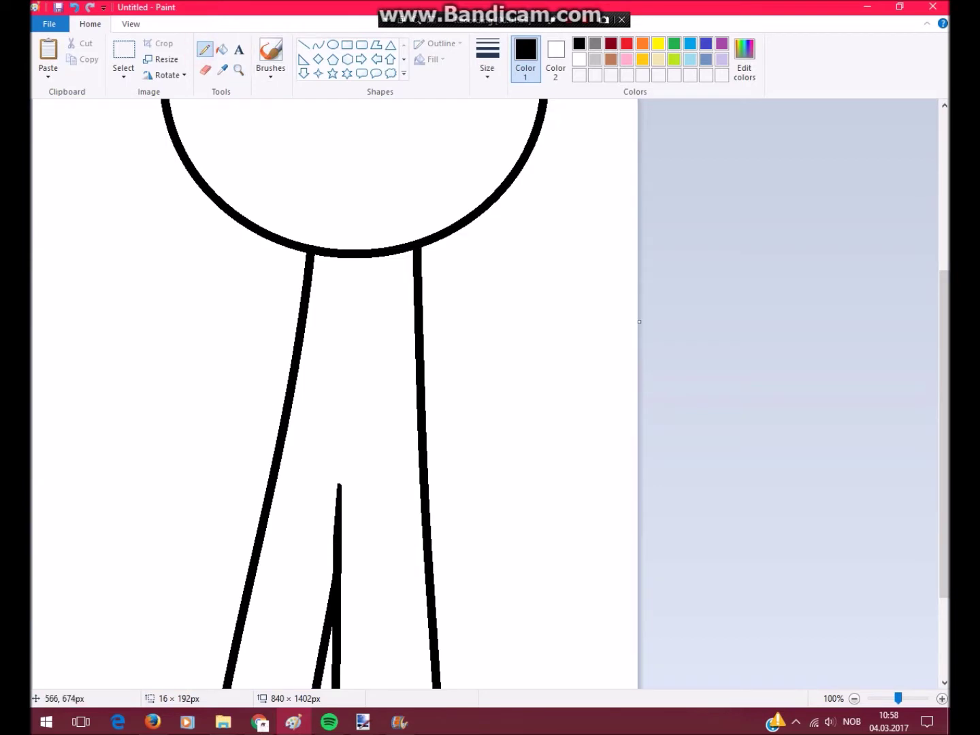
left_click_drag(289, 249, 168, 445)
key("ctrl+s")
key("Escape")
key("ctrl+z")
- Draw a large rounded arm on the right and a smaller one on the left of the body, just below the head
scroll(414, 368, "up", 2)
left_click_drag(438, 385, 422, 474)
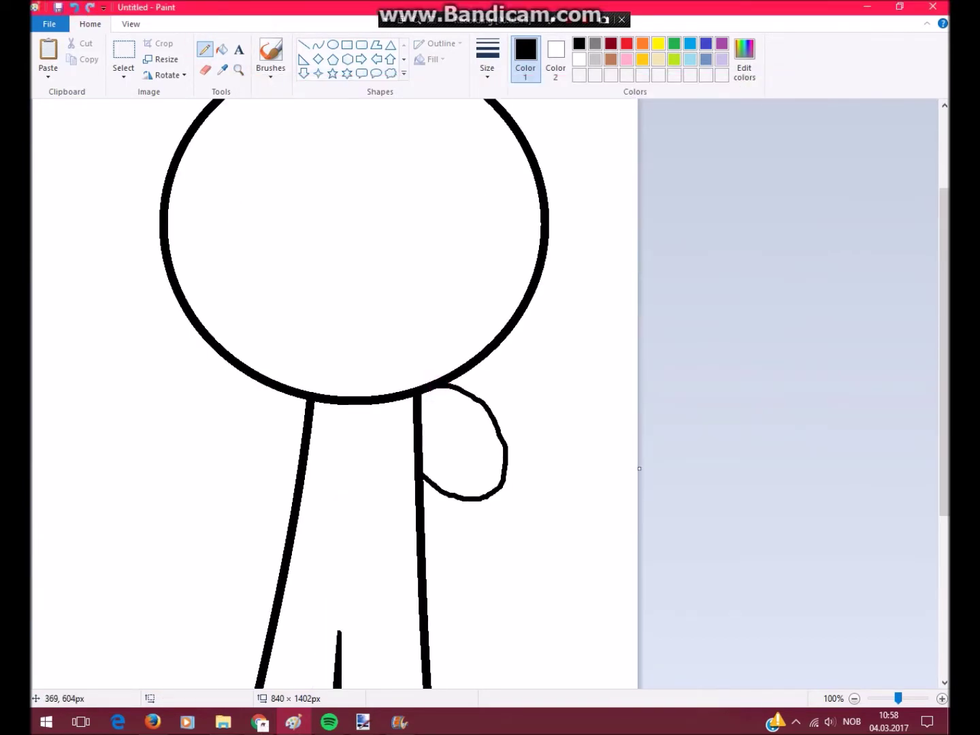
left_click_drag(307, 396, 299, 467)
- Draw the spiky hair tuft on the head's right side and the pointed fringe running down across the face
scroll(299, 466, "up", 2)
left_click_drag(594, 272, 584, 312)
scroll(584, 312, "down", 2)
mouse_move(584, 160)
left_mouse_down()
mouse_move(595, 354)
mouse_move(505, 325)
left_mouse_up()
scroll(506, 325, "up", 2)
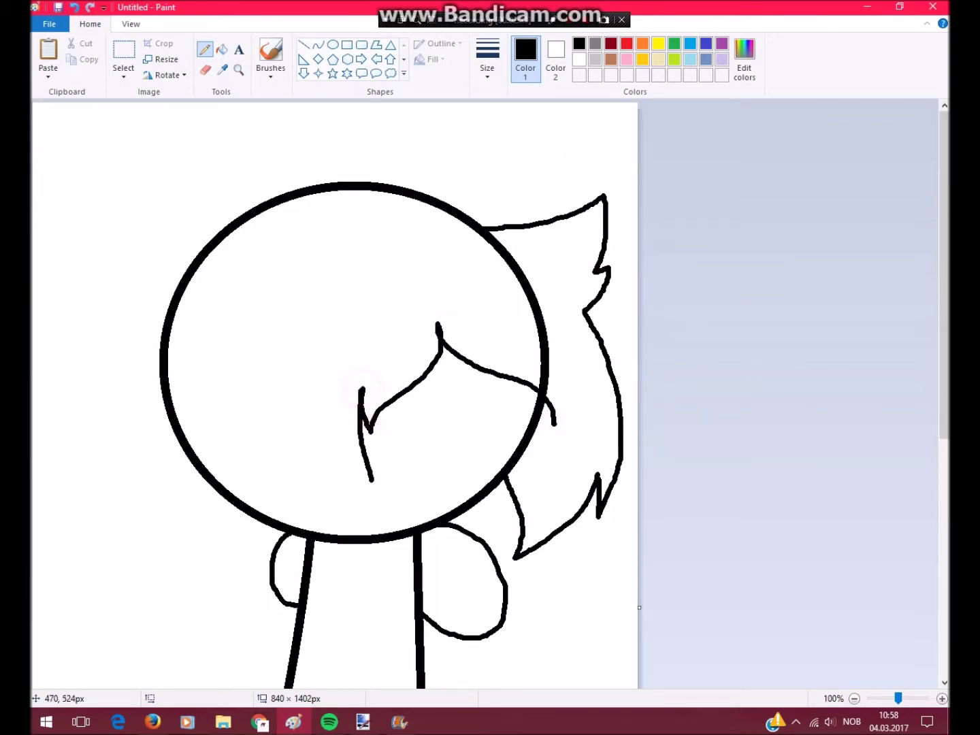
left_click_drag(372, 481, 361, 592)
- Outline the long wavy hair down the left side in orange, recolour it black and erase the body lines inside it
scroll(361, 592, "down", 4)
left_click_drag(340, 476, 335, 688)
left_click(643, 43)
left_click_drag(81, 361, 133, 389)
scroll(132, 389, "down", 2)
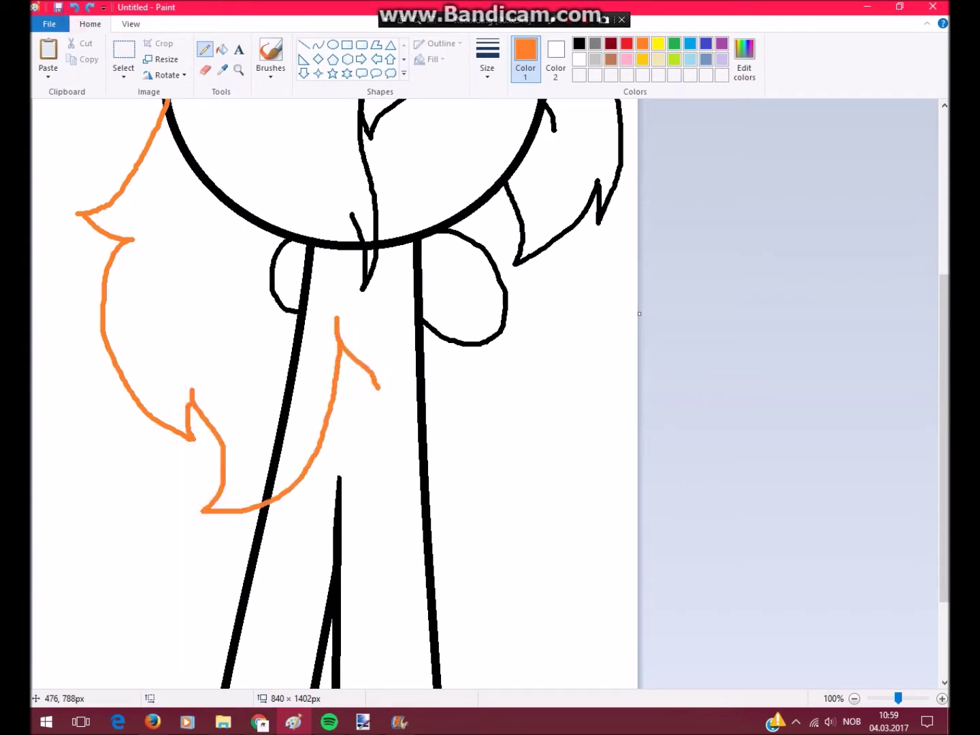
scroll(327, 394, "up", 2)
left_click(205, 70)
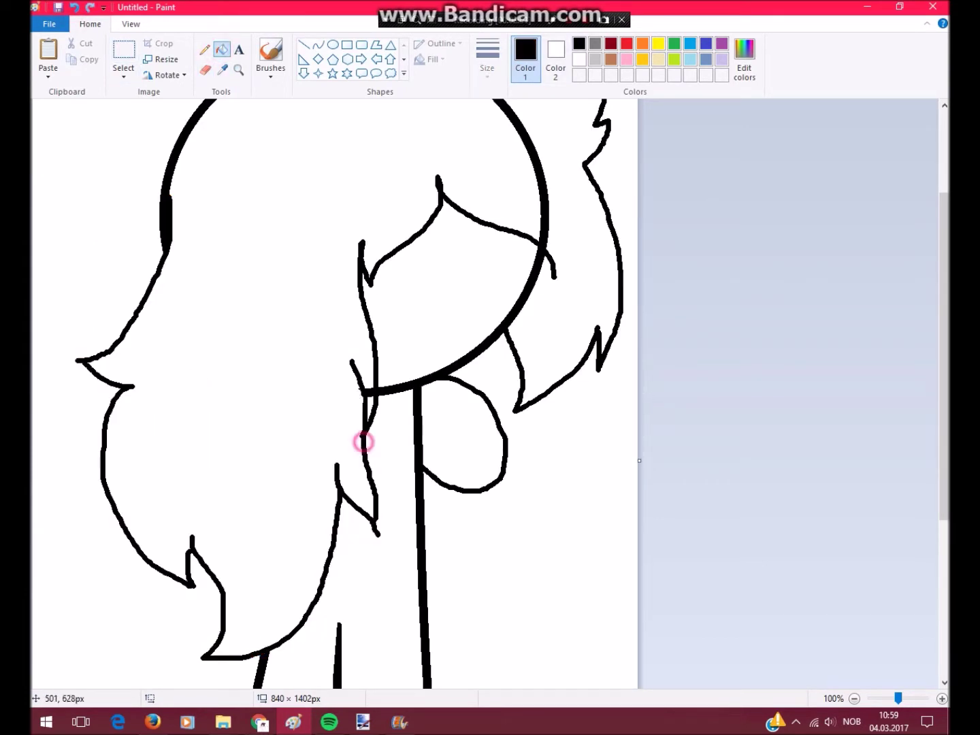
- Add a small crease above the inner leg line and draw a belt with loops and a pocket at the waist
scroll(360, 442, "down", 3)
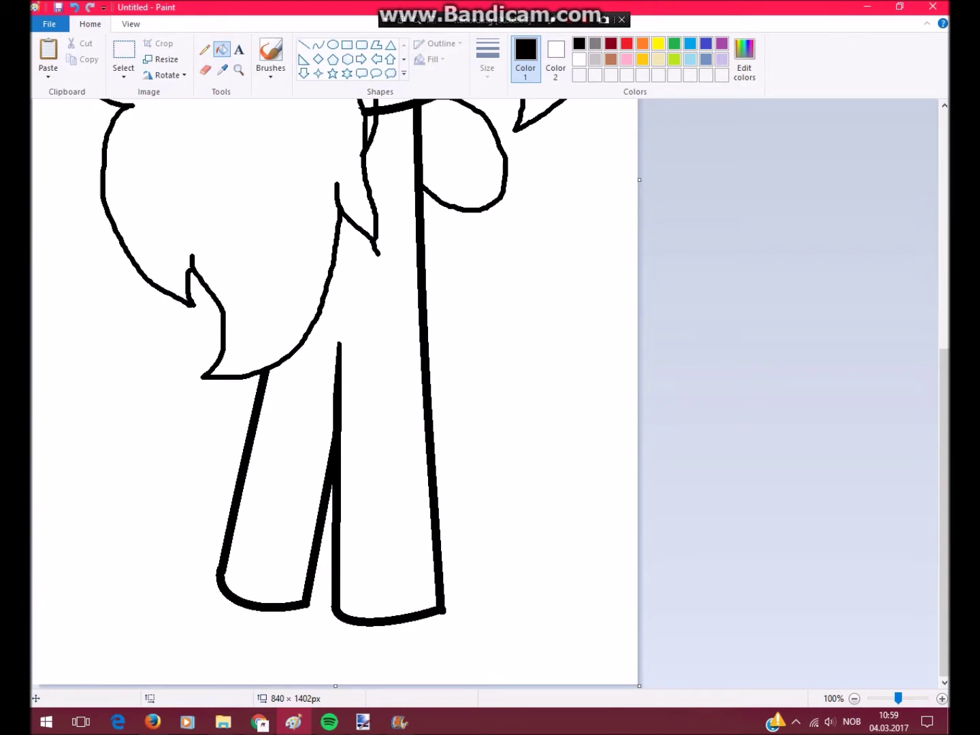
left_click(238, 69)
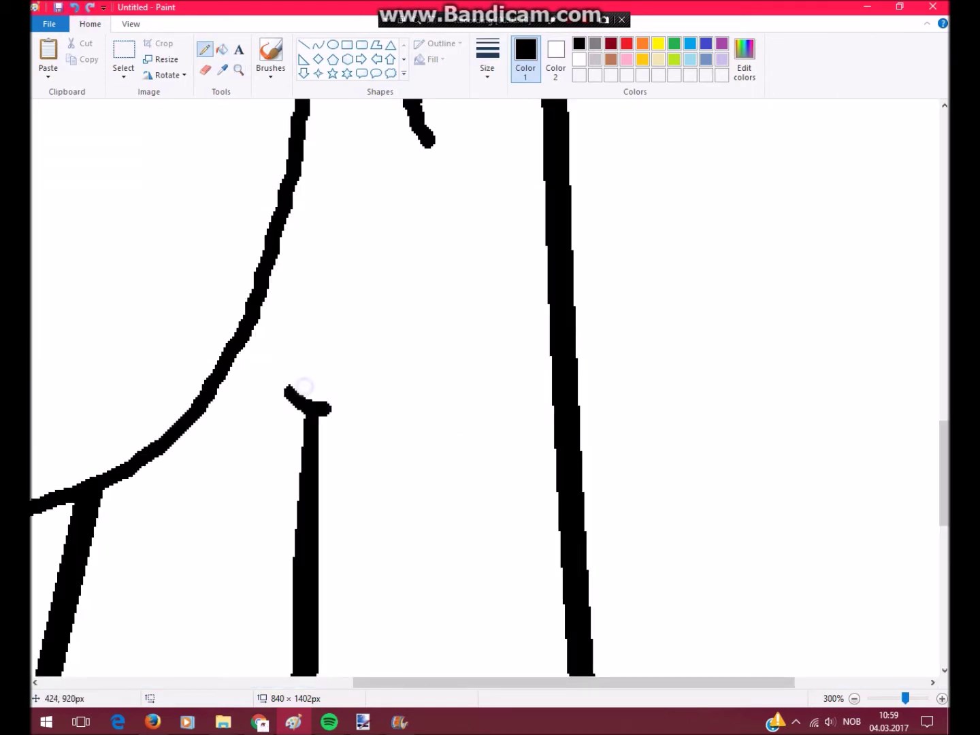
left_click_drag(565, 257, 279, 241)
left_click_drag(549, 294, 274, 290)
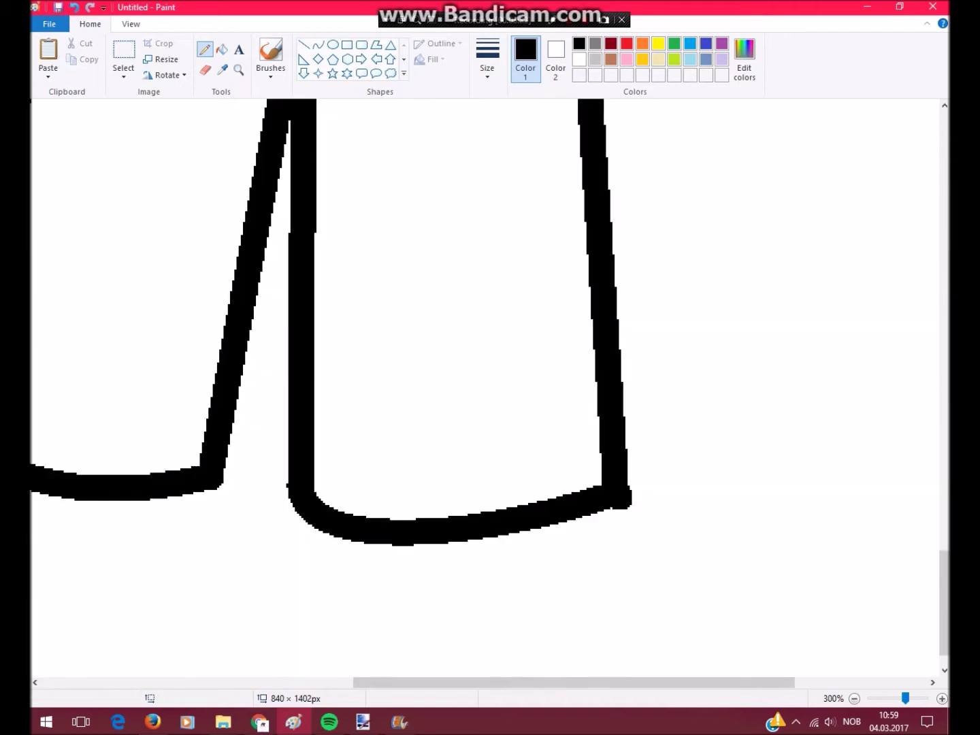
- Draw two curved hem lines across the lower part of each trouser leg
scroll(491, 388, "left", 3)
mouse_move(123, 291)
left_mouse_down()
mouse_move(200, 333)
mouse_move(361, 356)
left_mouse_up()
left_click_drag(448, 361, 755, 332)
scroll(490, 388, "up", 3)
left_click_drag(135, 396, 365, 474)
left_click_drag(450, 462, 732, 473)
- Undo the last two actions and draw a curved sleeve edge across the right arm
scroll(732, 474, "up", 5)
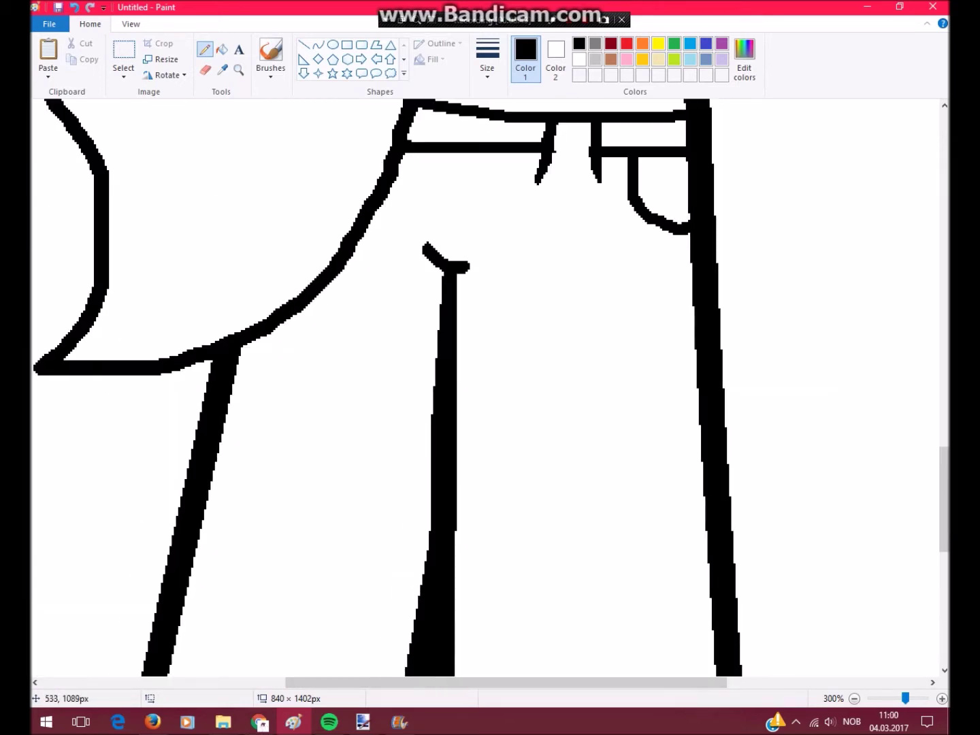
key("ctrl+z")
key("ctrl+z")
left_click(238, 69)
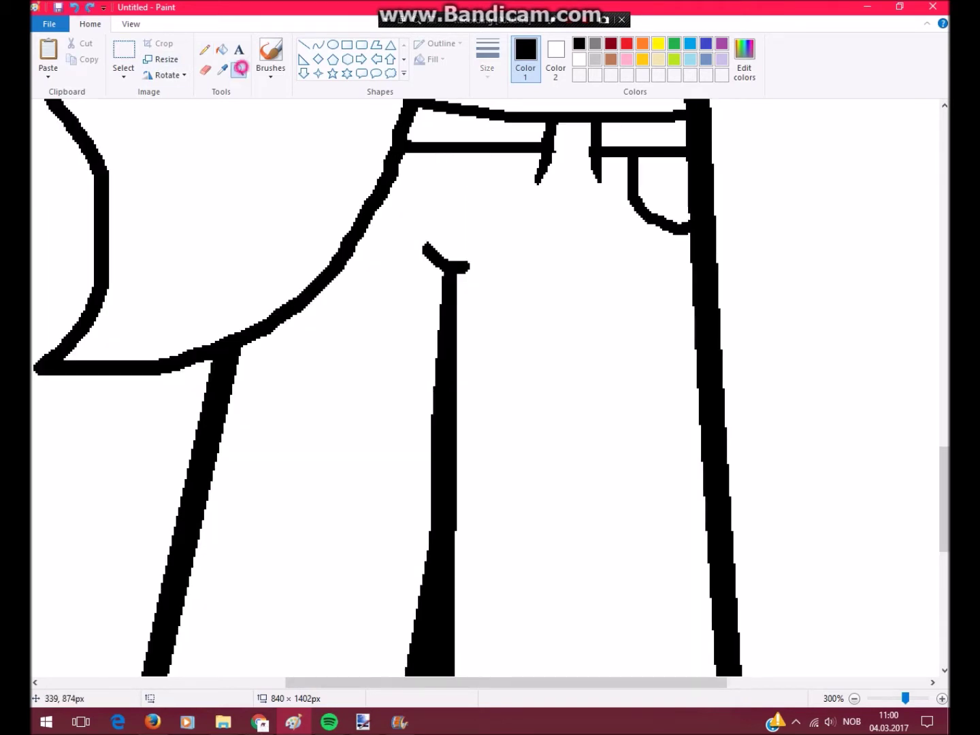
right_click(436, 388)
left_click(182, 391)
left_click(205, 50)
left_click_drag(634, 378, 534, 526)
scroll(490, 389, "down", 3)
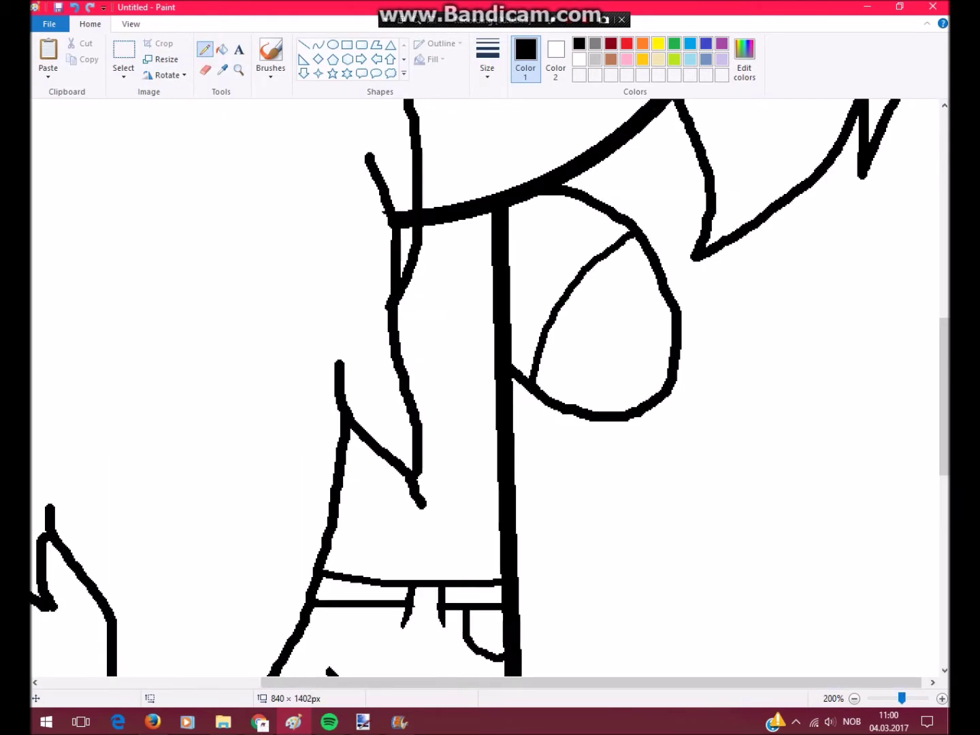
- Mix a custom dark maroon and fill the shirt and the right sleeve with it
left_click(744, 59)
left_click_drag(643, 351, 644, 371)
left_click(355, 455)
left_click(422, 517)
left_click(554, 282)
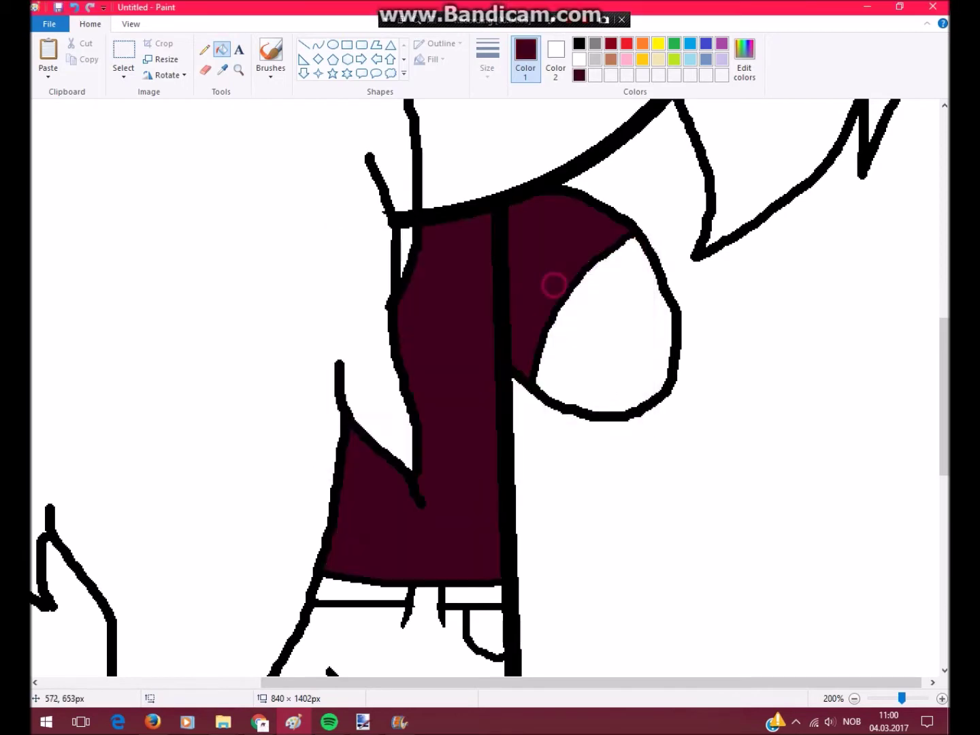
- Fill the trousers with grey and the narrow hem bands with light grey
scroll(554, 282, "down", 9)
left_click(595, 46)
left_click(237, 408)
scroll(422, 408, "down", 5)
left_click(595, 59)
left_click(205, 412)
- Fill both shoes with dark red and mix a custom darker red for them
left_click(611, 43)
left_click(198, 470)
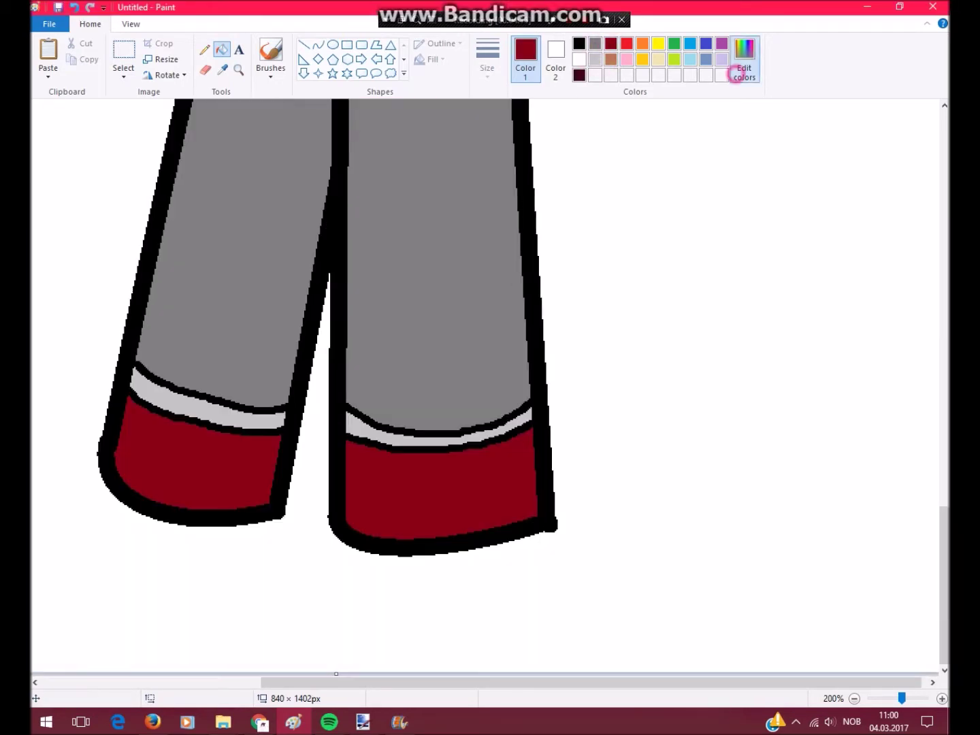
left_click(744, 60)
left_click(366, 470)
- Erase the part of the head circle that runs through the right hair tuft
scroll(367, 471, "down", 2)
left_click(239, 69)
left_click(224, 212)
left_click(206, 70)
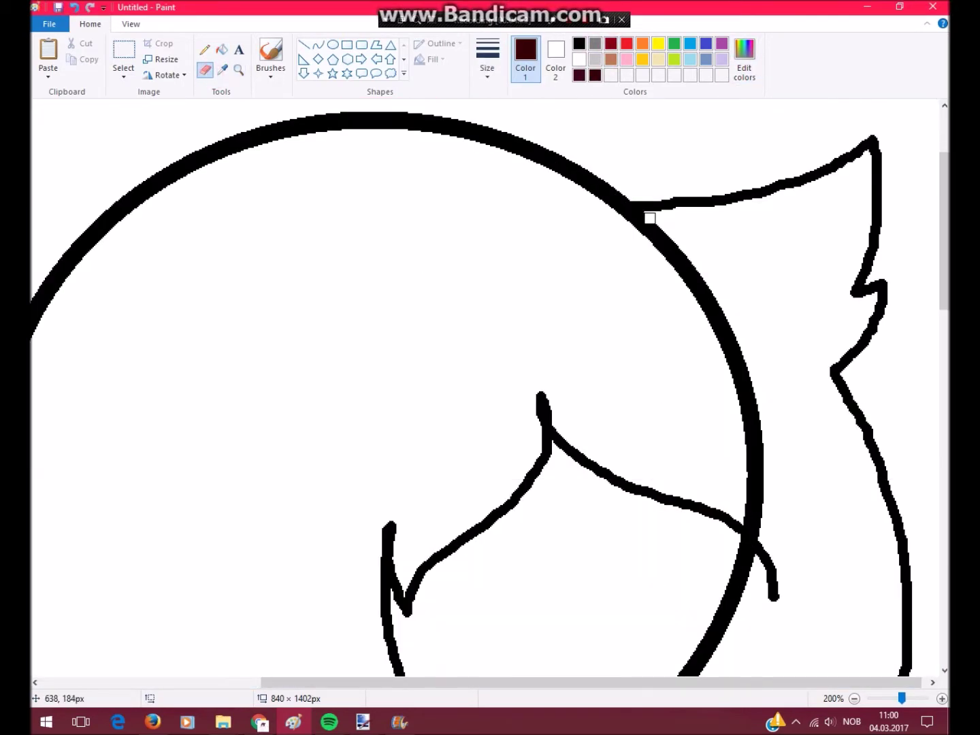
left_click_drag(754, 519, 706, 299)
- Erase the leftover head line inside the left hair and trim the blunt strand and fringe tips to sharp points
scroll(707, 300, "down", 8)
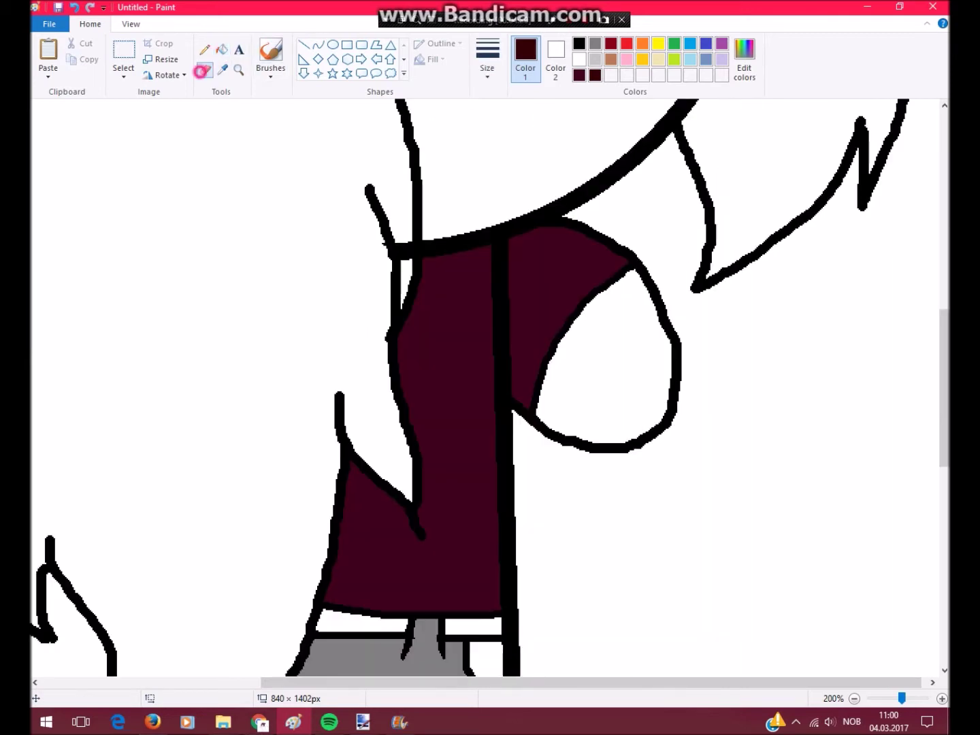
scroll(407, 241, "up", 2)
scroll(338, 399, "down", 7)
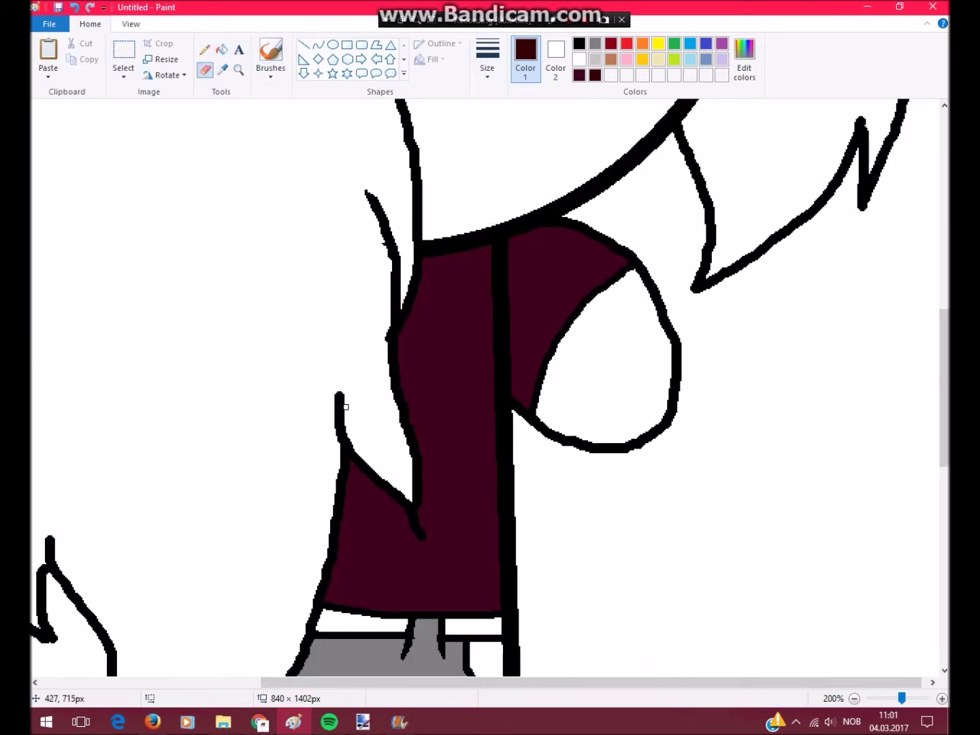
scroll(226, 319, "left", 2)
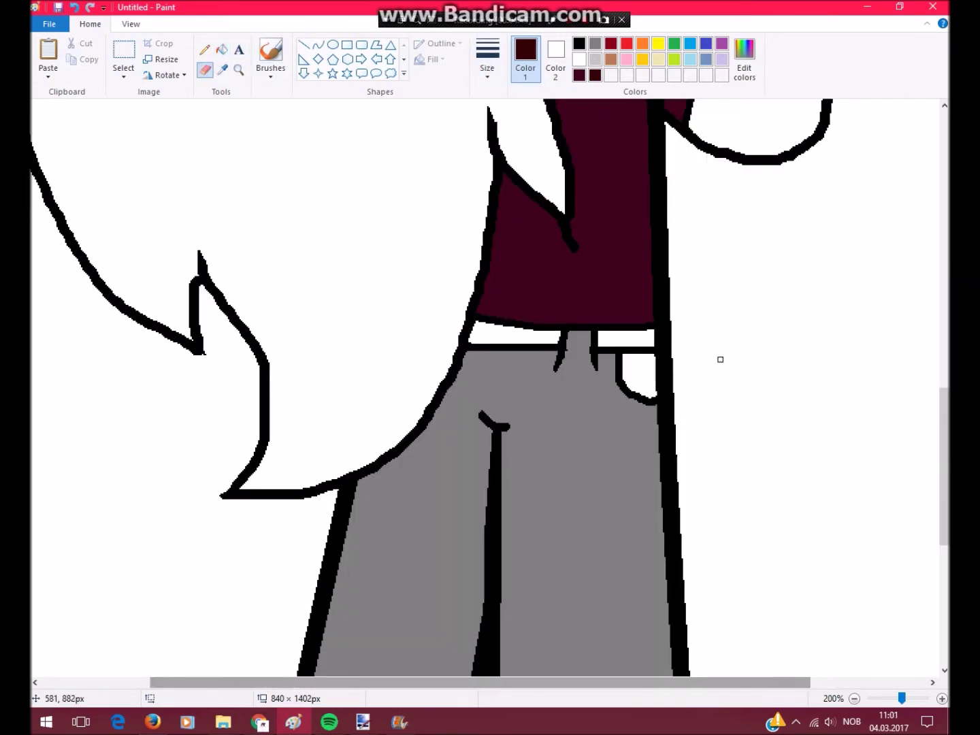
scroll(720, 358, "up", 10)
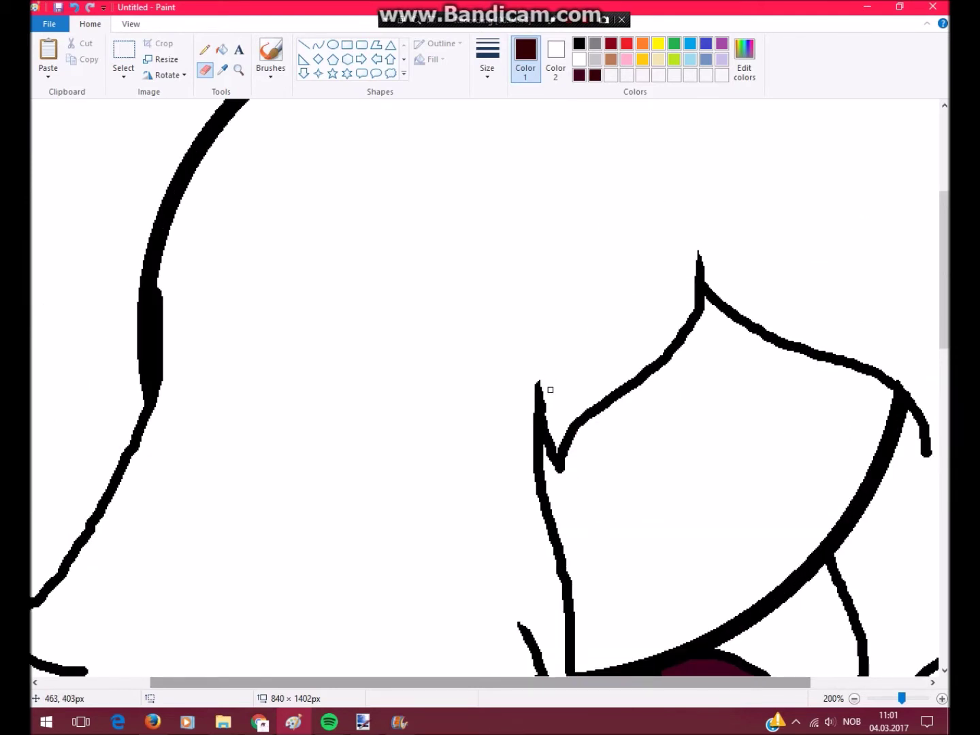
scroll(548, 386, "down", 8)
scroll(144, 320, "left", 4)
- Sharpen the corners of the right hair tuft and the fringe end into fine black points
left_click(239, 71)
right_click(573, 266)
left_click(572, 265)
left_click(205, 49)
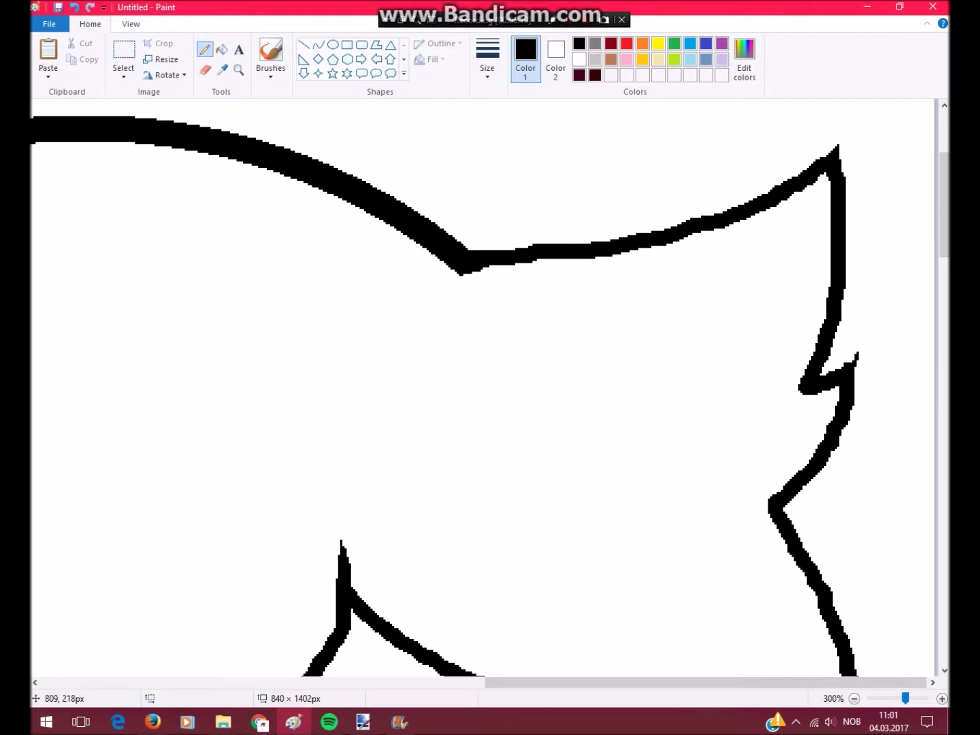
scroll(483, 389, "down", 3)
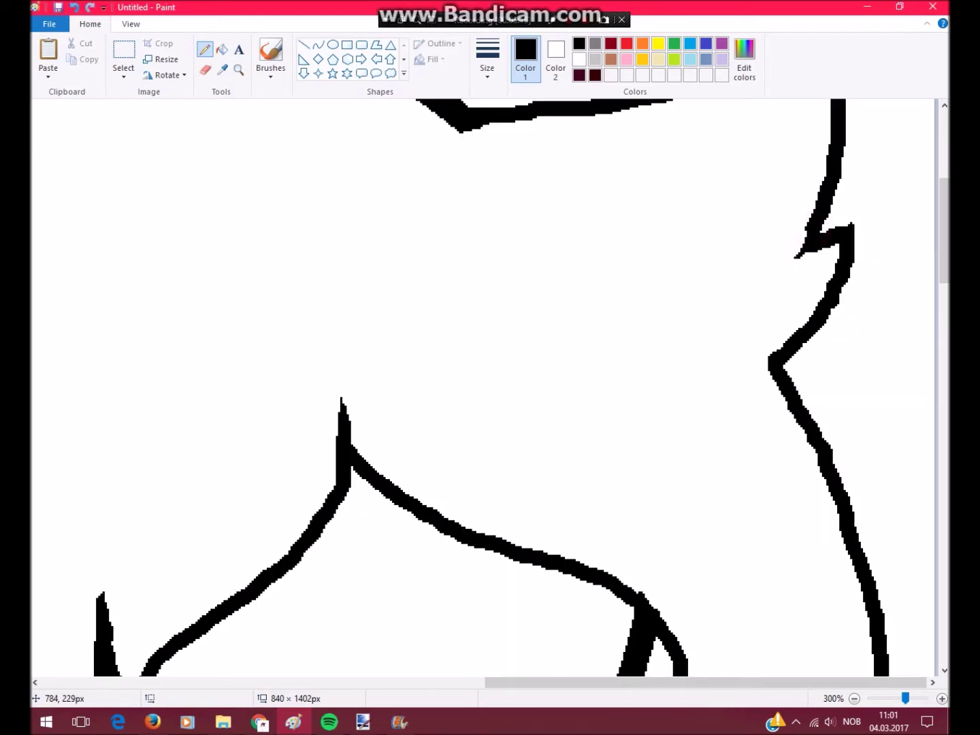
scroll(483, 388, "down", 3)
scroll(483, 388, "down", 9)
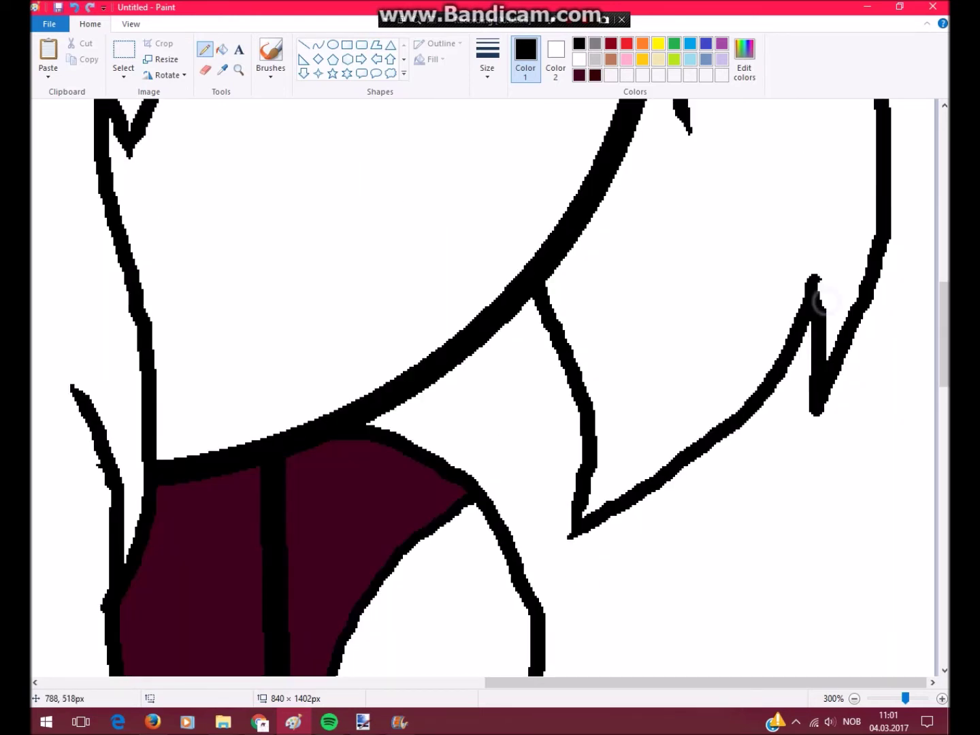
scroll(483, 389, "up", 8)
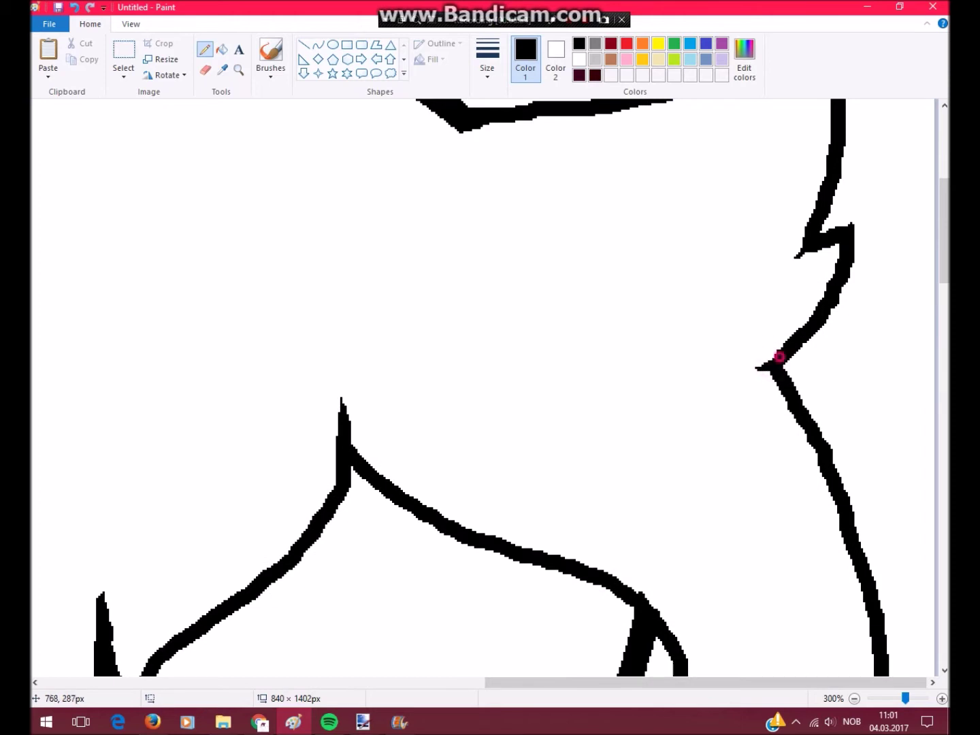
scroll(484, 388, "up", 5)
- Mix two custom dark greys and fill the belt sections and the trouser pocket with them
left_click(239, 70)
scroll(402, 321, "down", 4)
right_click(402, 322)
left_click(423, 407)
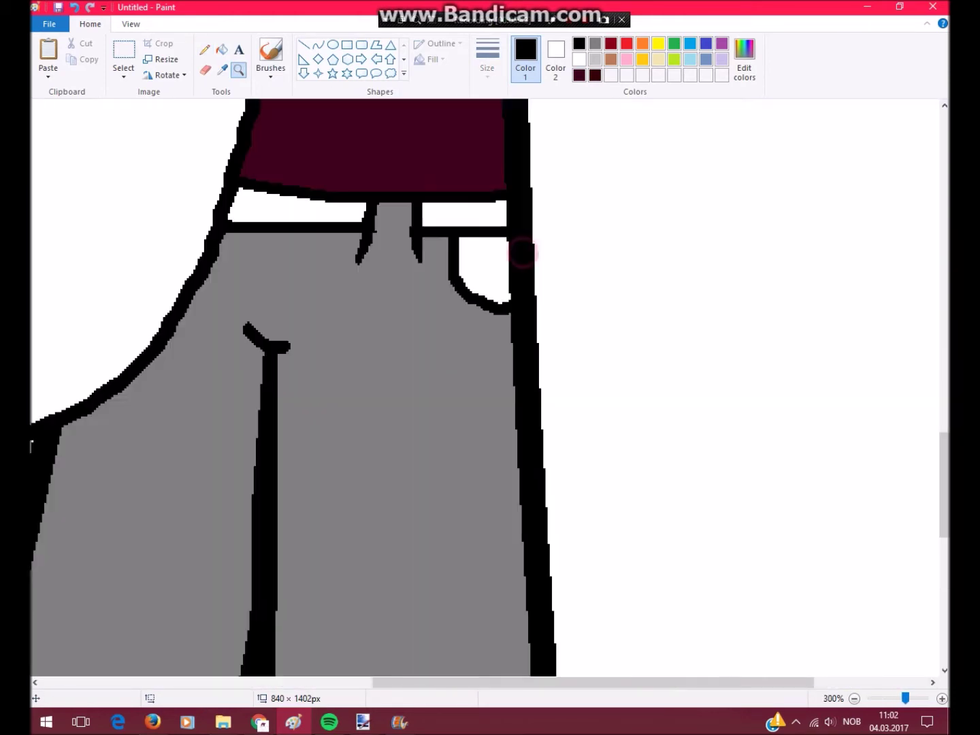
left_click(742, 61)
left_click(353, 456)
left_click(300, 212)
left_click(742, 62)
left_click(365, 460)
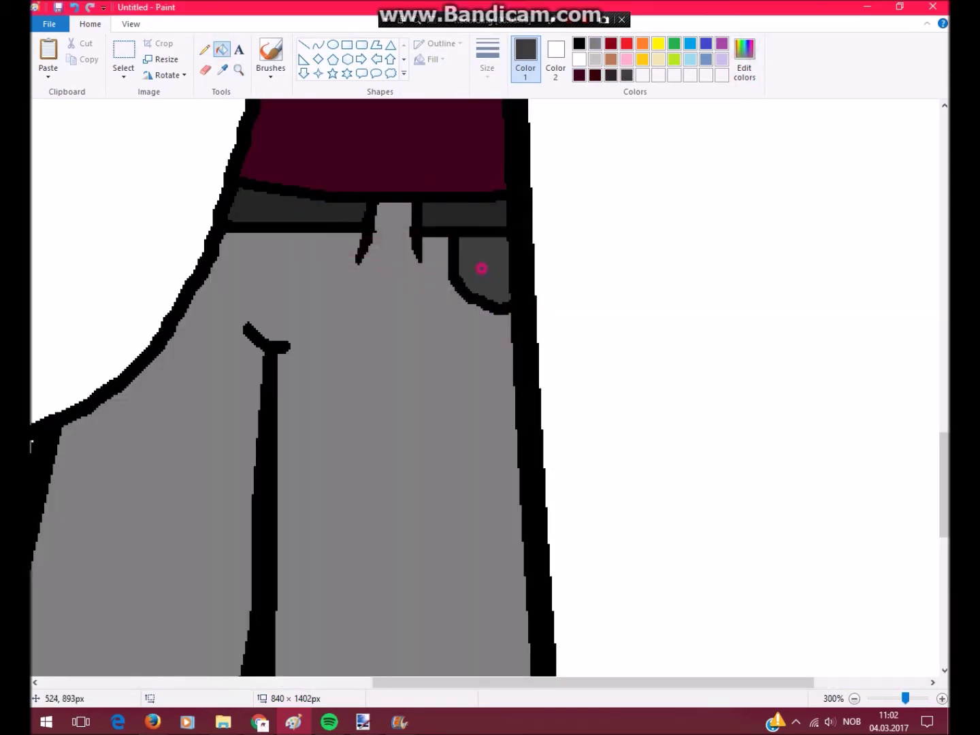
left_click(481, 266)
- Fill the hem bands on both trouser legs with the custom dark grey
left_click(240, 69)
right_click(292, 268)
left_click(223, 70)
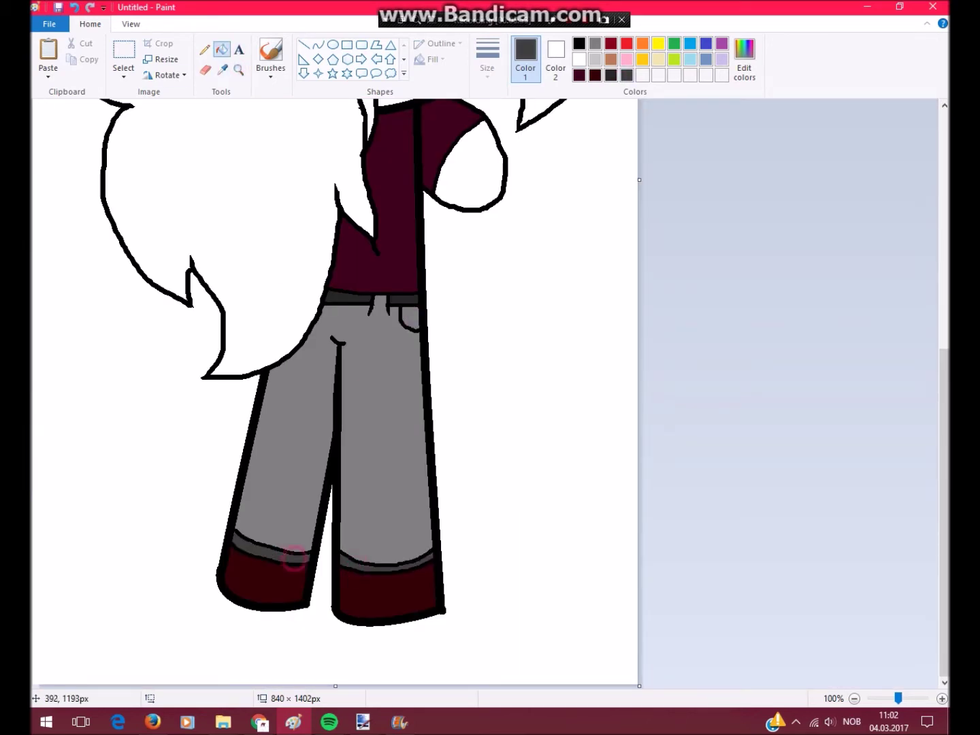
- Mix a custom near-black and fill all of the hair with it
scroll(294, 559, "down", 1)
left_click(744, 61)
left_click(357, 455)
left_click(177, 184)
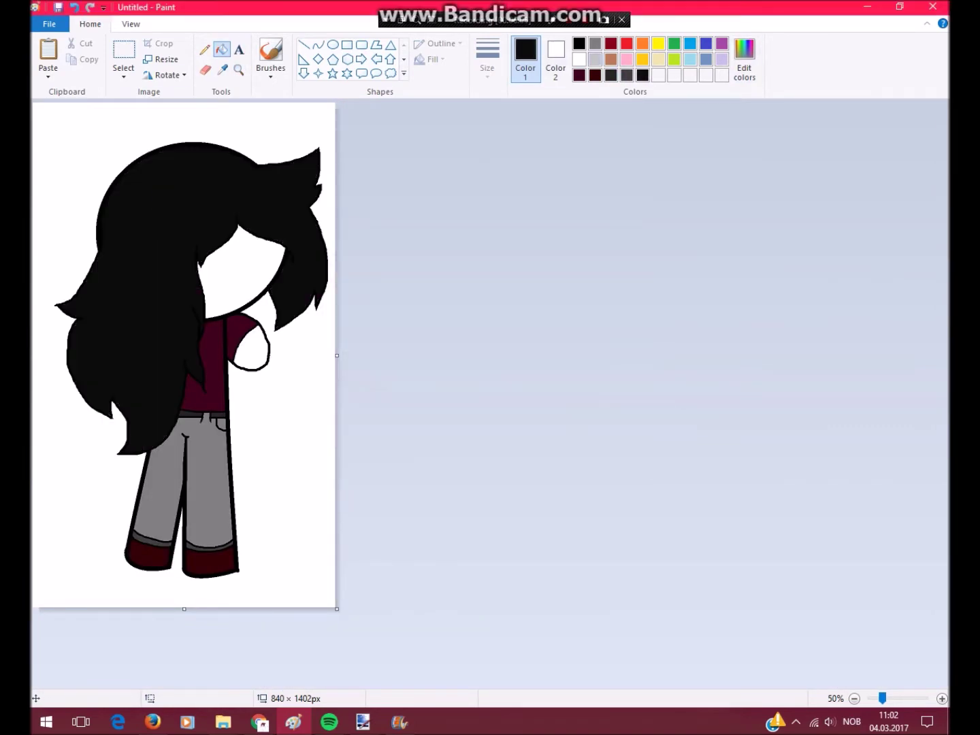
- Fill the face and the bare part of the right arm with brown
left_click(611, 59)
left_click(242, 273)
left_click(250, 349)
- Draw the large curved eye outline on the face with a slanted eyelid line across its upper part
left_click(239, 69)
left_click(252, 285)
mouse_move(507, 150)
left_mouse_down()
mouse_move(463, 354)
mouse_move(139, 437)
left_mouse_up()
scroll(139, 437, "up", 2)
scroll(345, 551, "down", 2)
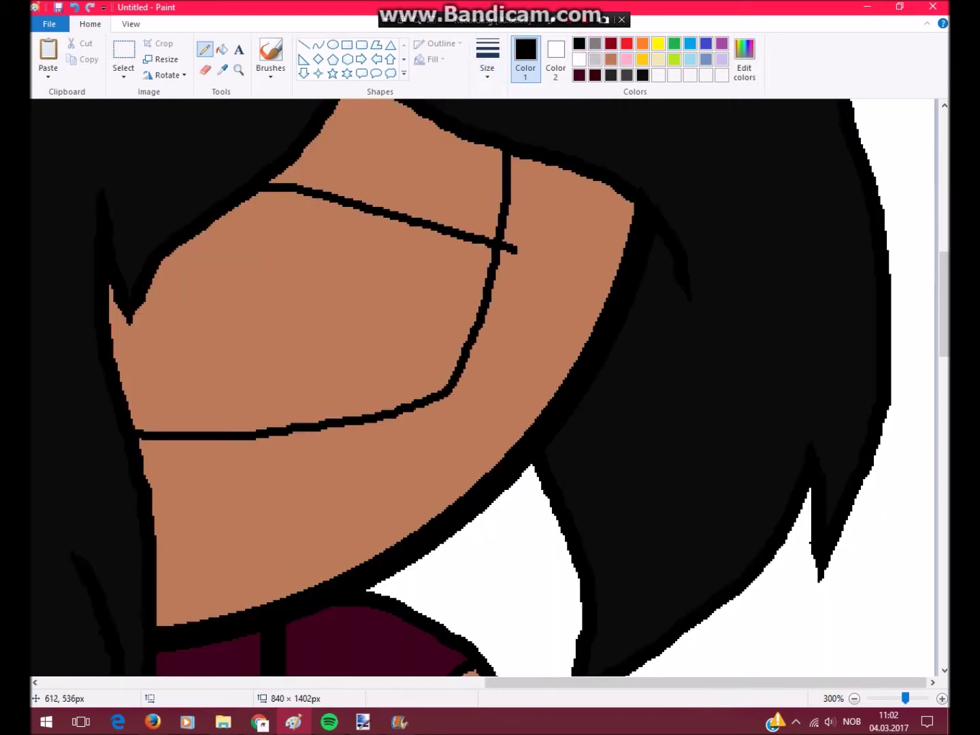
- Fill the upper eyelid with the custom dark maroon used for the shirt
left_click(580, 75)
left_click(381, 157)
scroll(252, 171, "down", 1)
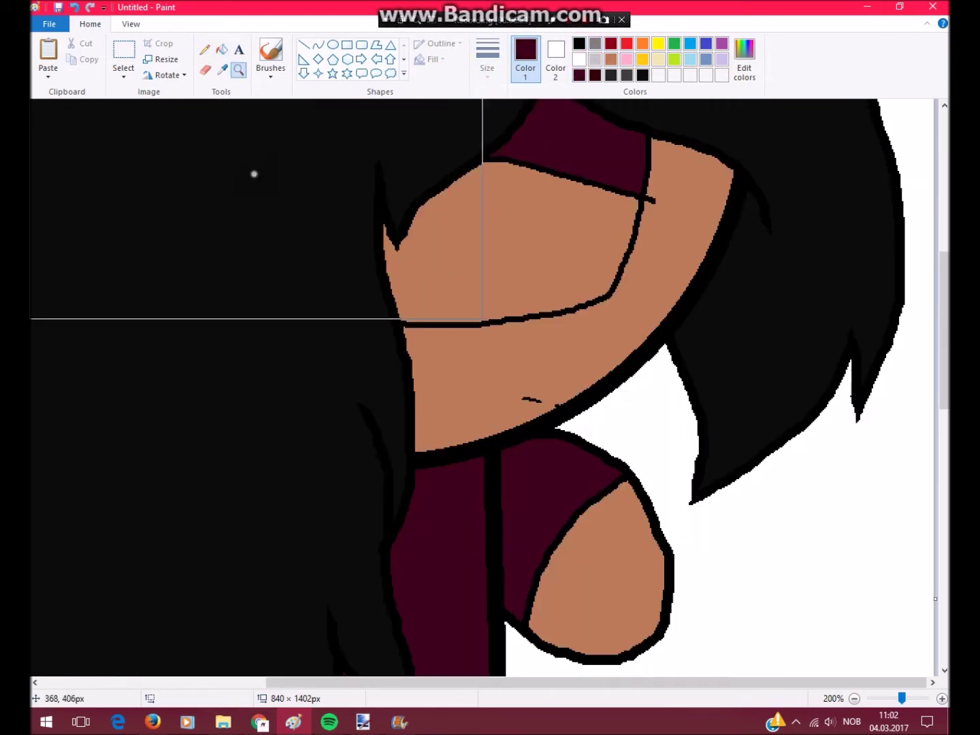
- Sketch a long curved shape extending outward beside the left trouser leg
left_click(239, 69)
right_click(253, 170)
right_click(193, 356)
left_click(192, 356)
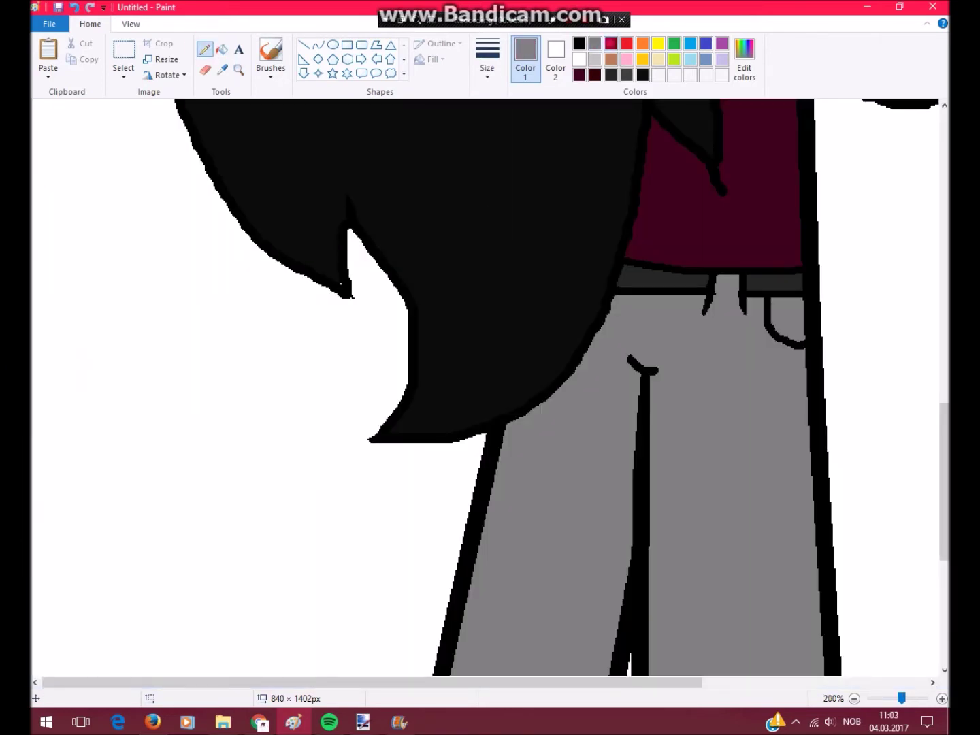
scroll(340, 284, "down", 2)
scroll(319, 367, "down", 2)
mouse_move(429, 156)
left_mouse_down()
mouse_move(113, 263)
mouse_move(143, 567)
left_mouse_up()
mouse_move(113, 633)
left_mouse_down()
mouse_move(324, 438)
mouse_move(420, 297)
mouse_move(565, 498)
left_mouse_up()
- Outline a long wavy streak with jagged ends in red on the left side of the hair
scroll(419, 297, "up", 4)
scroll(577, 321, "up", 10)
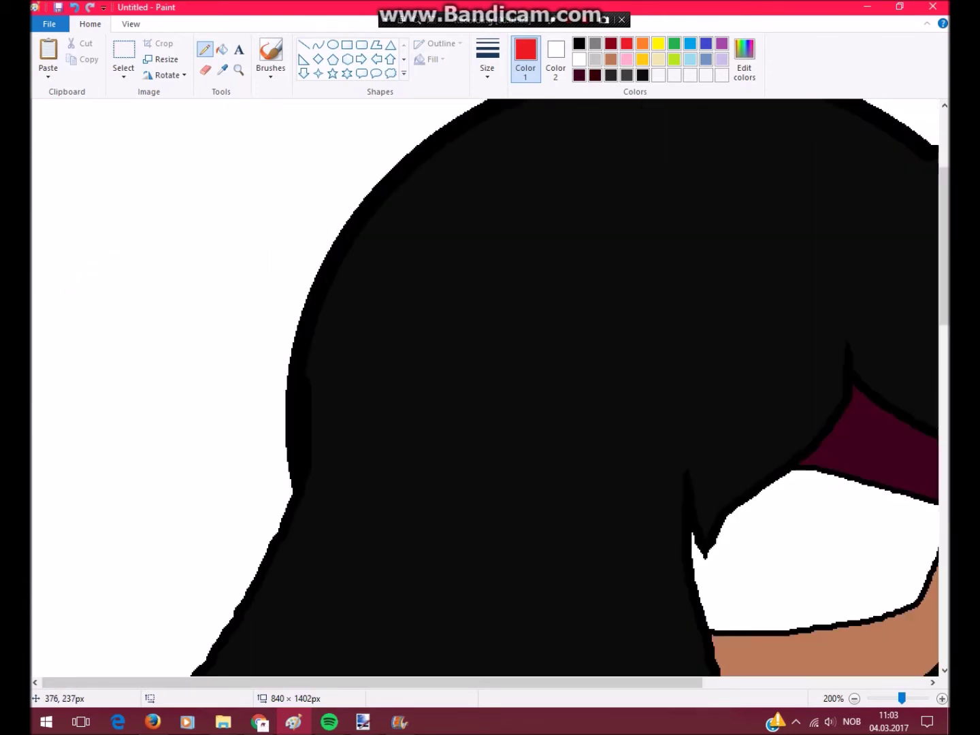
scroll(576, 321, "down", 1)
mouse_move(303, 222)
left_mouse_down()
mouse_move(208, 257)
mouse_move(170, 603)
left_mouse_up()
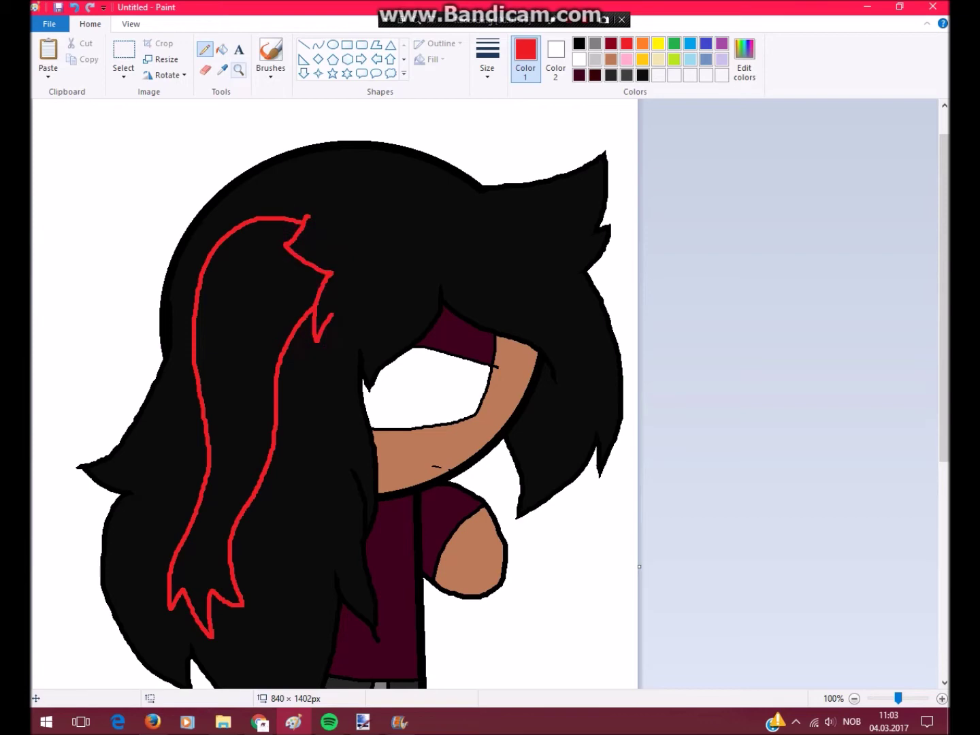
- Fill the hair streak with white and recolour its red outline black
left_click(223, 49)
right_click(238, 408)
left_click(579, 43)
left_click(204, 286)
left_click(329, 273)
- Sharpen the corners at the upper and lower ends of the white hair streak into black points
left_click(239, 70)
left_click(339, 286)
left_click(204, 49)
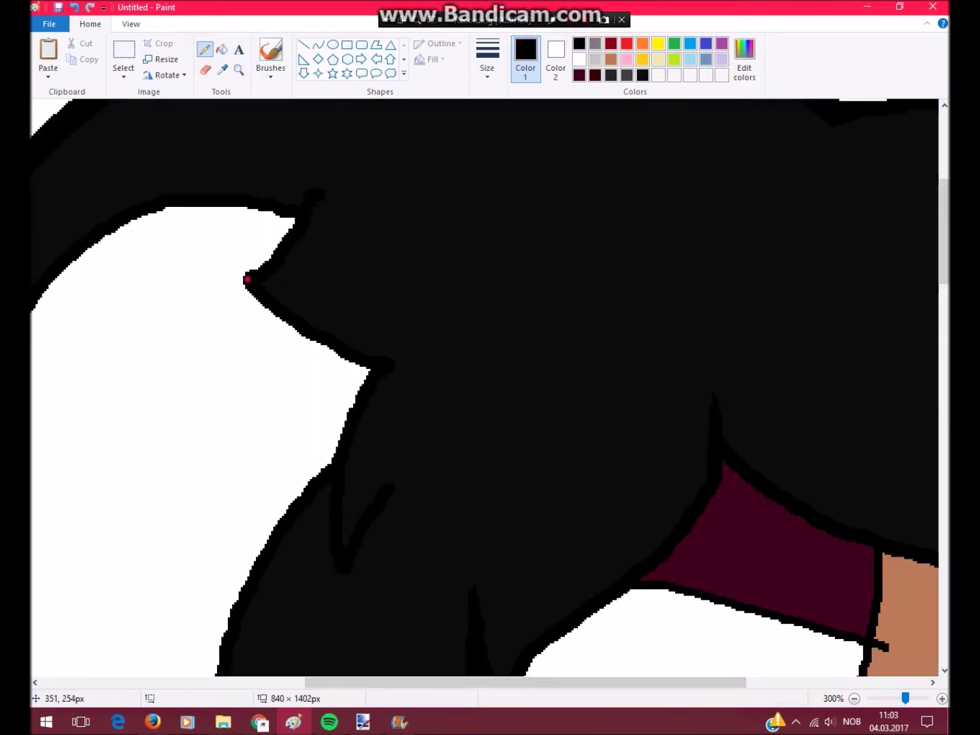
left_click(238, 69)
scroll(407, 427, "down", 5)
left_click_drag(315, 272, 248, 262)
left_click(277, 235)
left_click(365, 218)
- Draw two curved black lines inside the white streak, running from its upper notches down to a shared lower tip
scroll(475, 381, "up", 5)
scroll(477, 382, "up", 3)
left_click_drag(351, 514, 591, 197)
scroll(477, 382, "down", 3)
left_click_drag(375, 277, 368, 660)
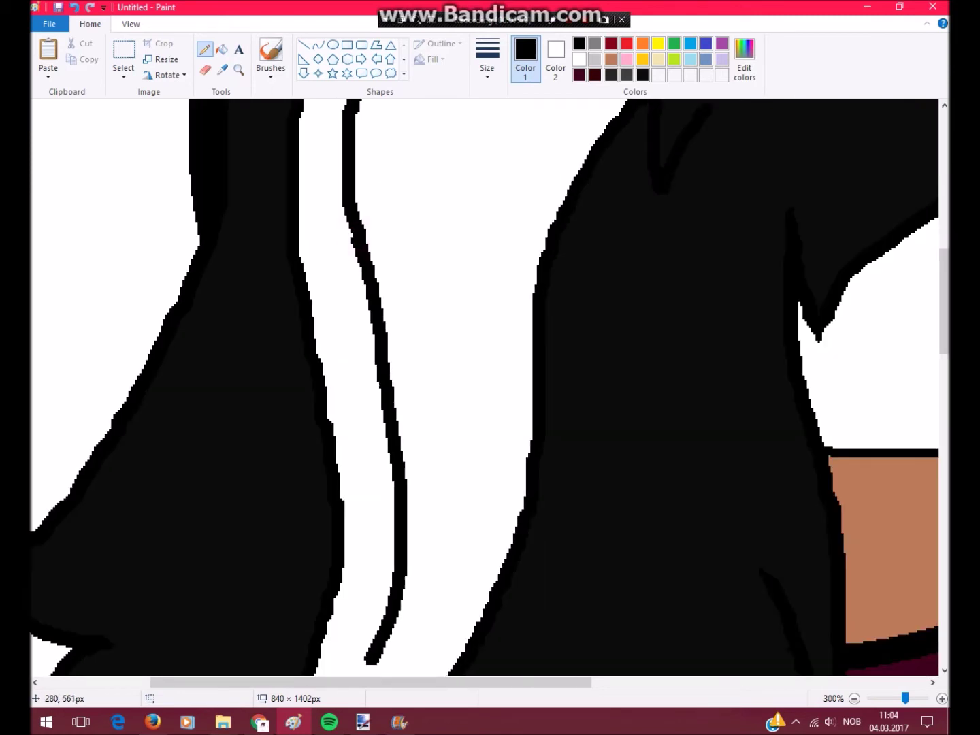
left_click_drag(401, 596, 476, 259)
scroll(477, 260, "up", 3)
left_click_drag(476, 550, 660, 333)
- Fill the area between the two inner streak lines with the hair's near-black colour
scroll(660, 335, "down", 3)
scroll(660, 333, "up", 3)
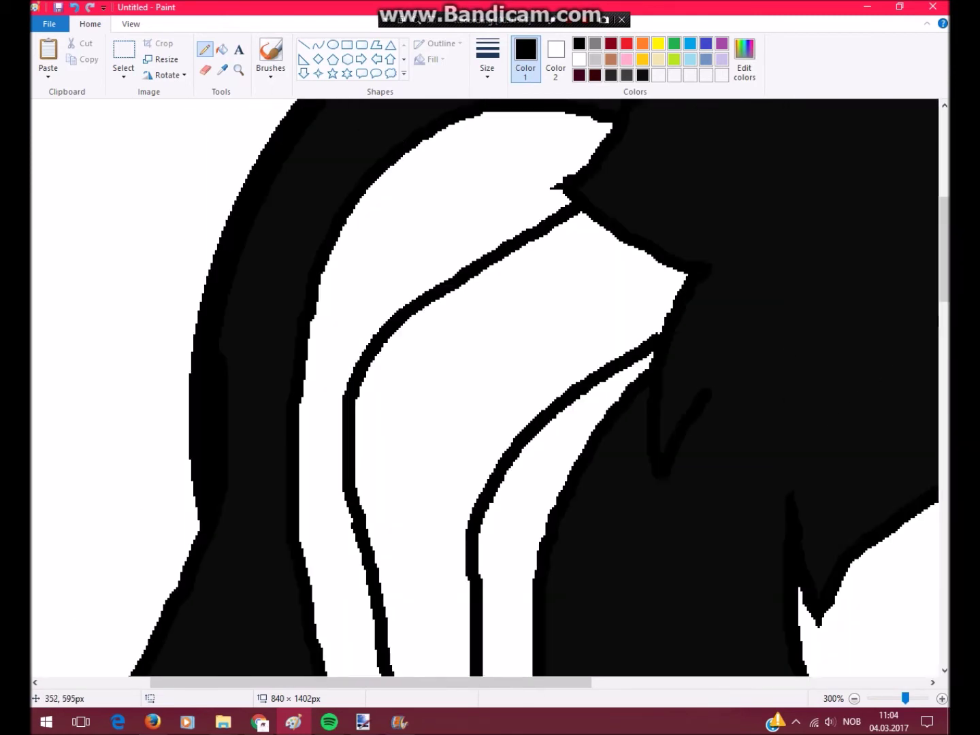
scroll(637, 446, "up", 5)
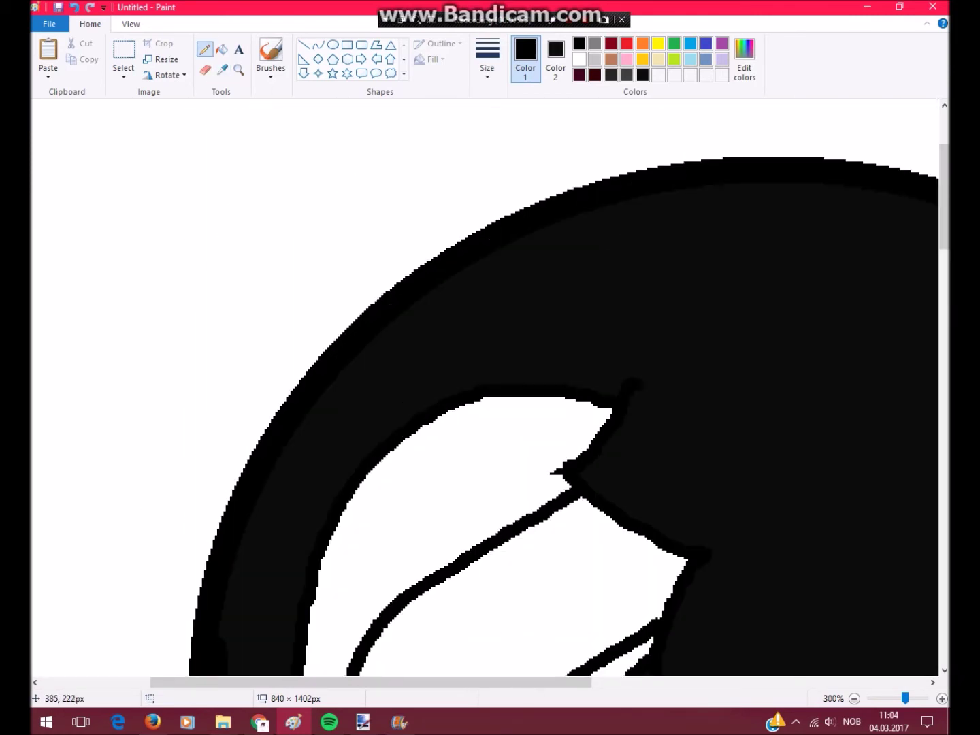
scroll(603, 355, "down", 10)
scroll(477, 381, "up", 3)
- Fill the middle band of the white hair streak with a dark maroon of red 81, green 0, blue 27
left_click(744, 62)
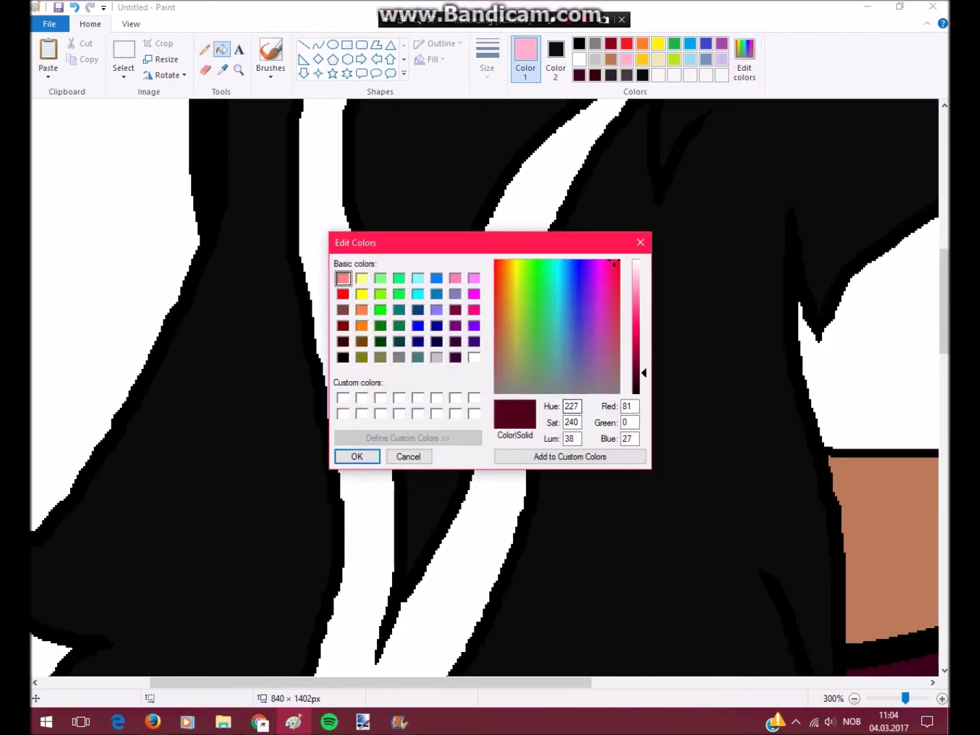
left_click(355, 455)
- Fill the grey trouser area inside the red tail outline with white and erase the leg lines crossing it
left_click(238, 70)
scroll(476, 381, "down", 5)
right_click(339, 204)
scroll(476, 381, "up", 3)
left_click(221, 49)
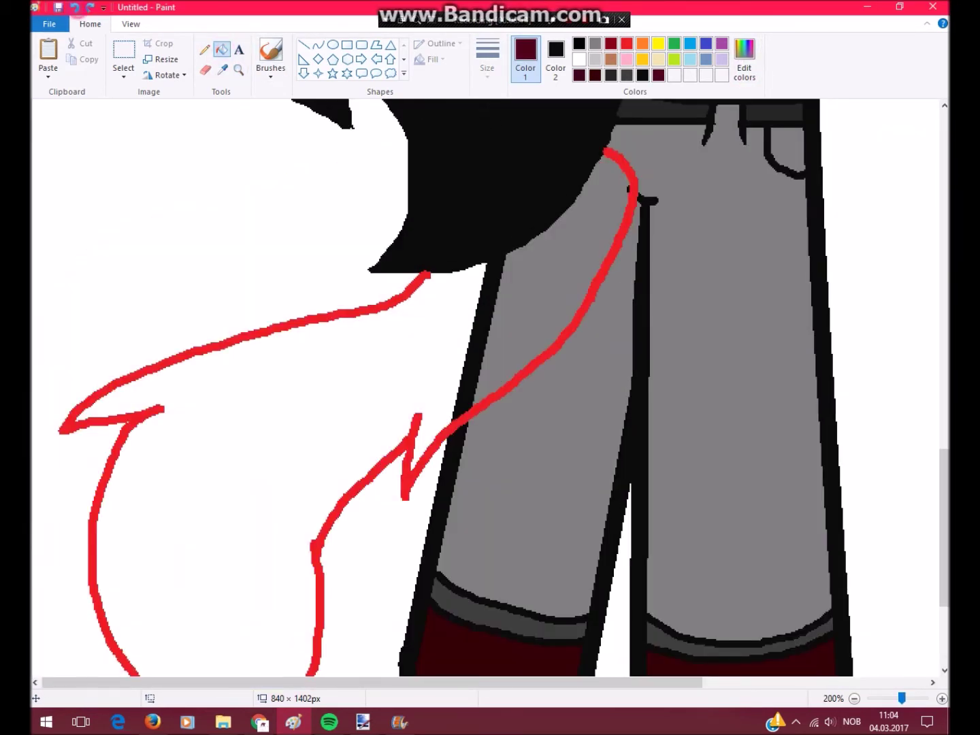
left_click(554, 59)
scroll(450, 287, "up", 3)
left_click(206, 70)
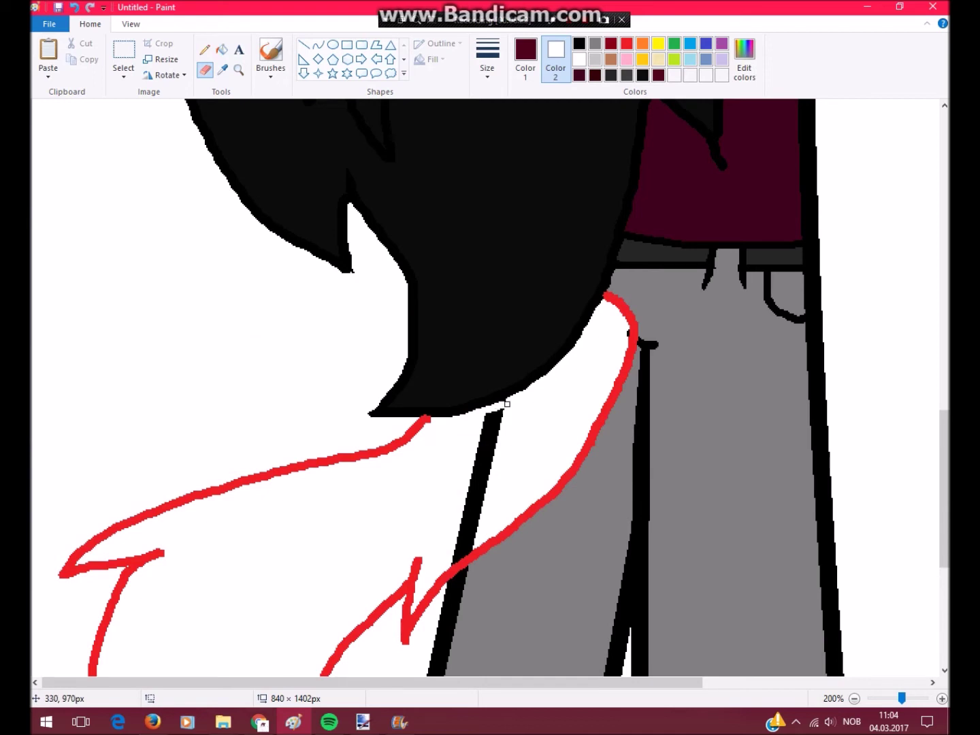
left_click_drag(507, 404, 455, 567)
left_click(633, 331)
- Recolour the tail's red outline black and sharpen its pointed tips
left_click(579, 43)
left_click(222, 49)
scroll(476, 381, "down", 6)
left_click(545, 205)
left_click(525, 55)
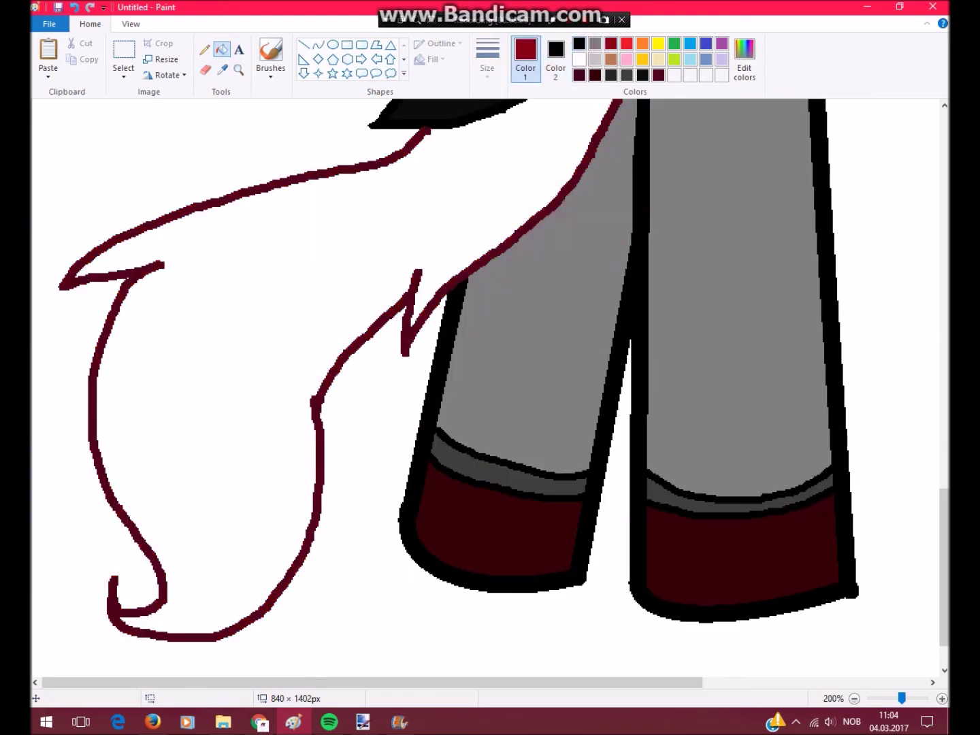
key("ctrl+z")
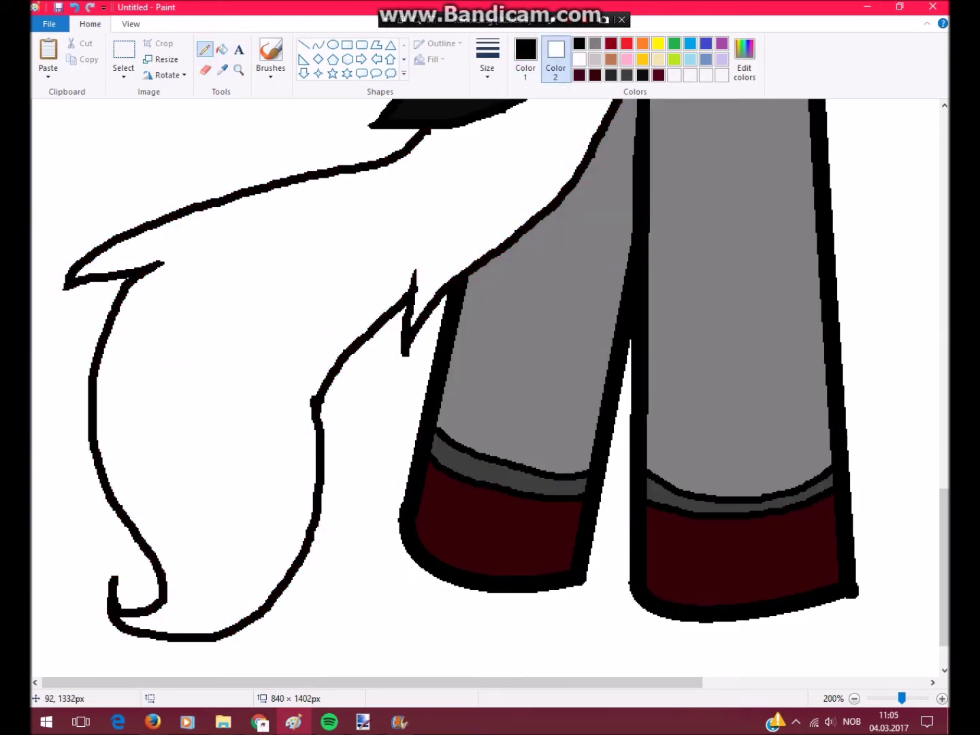
- Draw a jagged dividing line along the tail in near-black (red 11, green 11, blue 11) and fill the part nearest the legs with it
scroll(476, 381, "up", 5)
scroll(477, 382, "down", 3)
left_click(525, 58)
left_click(596, 43)
left_click(745, 58)
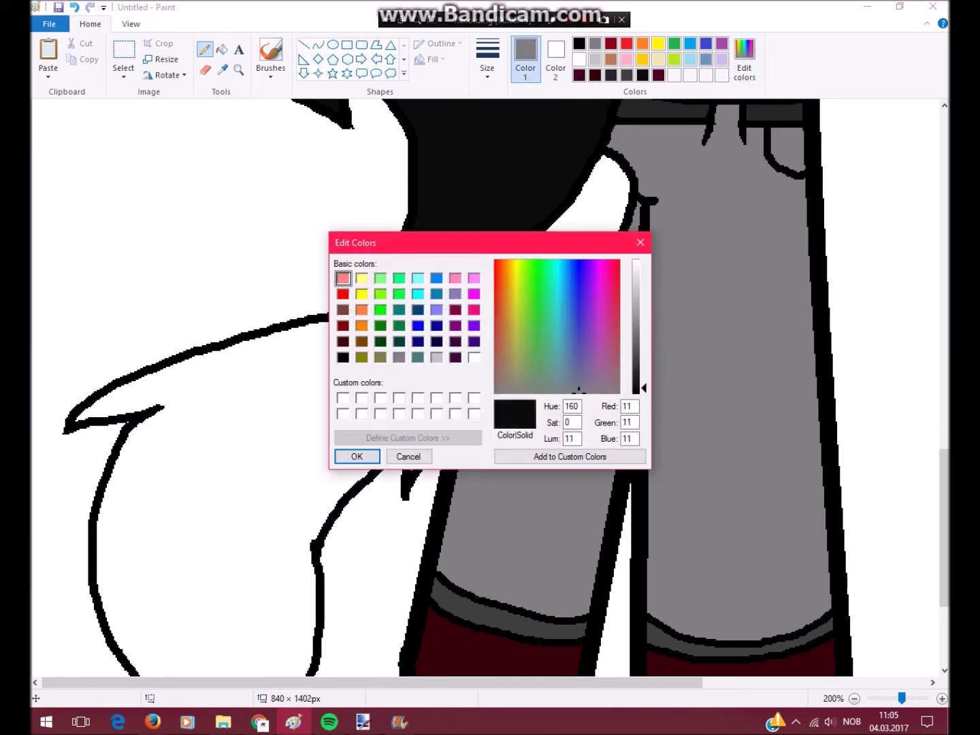
left_click(357, 456)
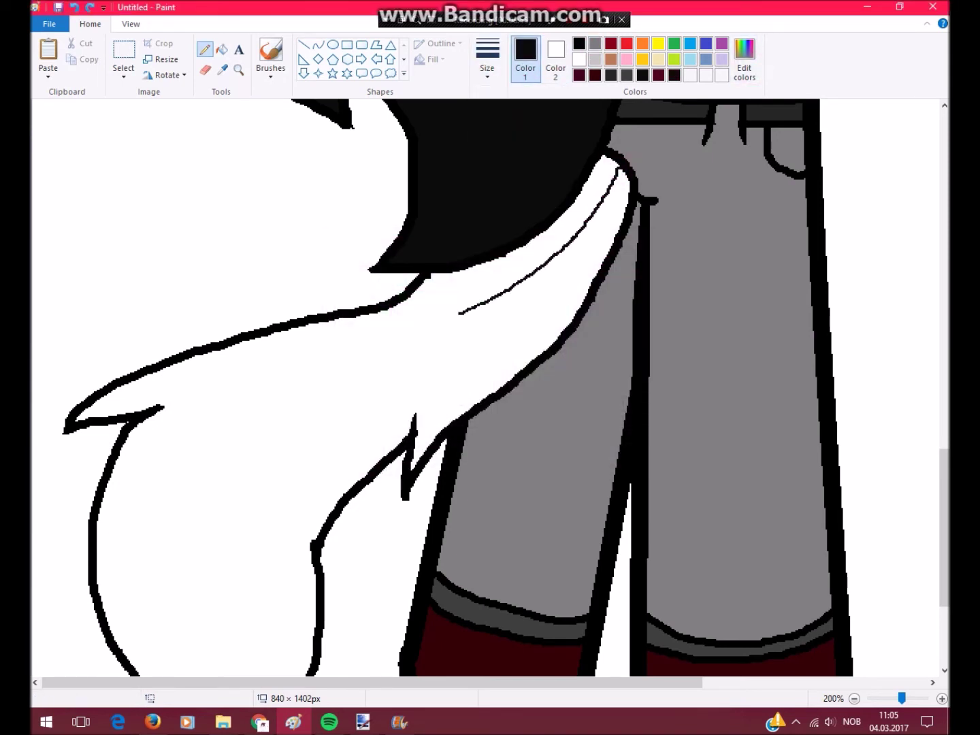
left_click_drag(460, 314, 338, 403)
scroll(337, 402, "down", 3)
left_click(222, 49)
left_click(286, 416)
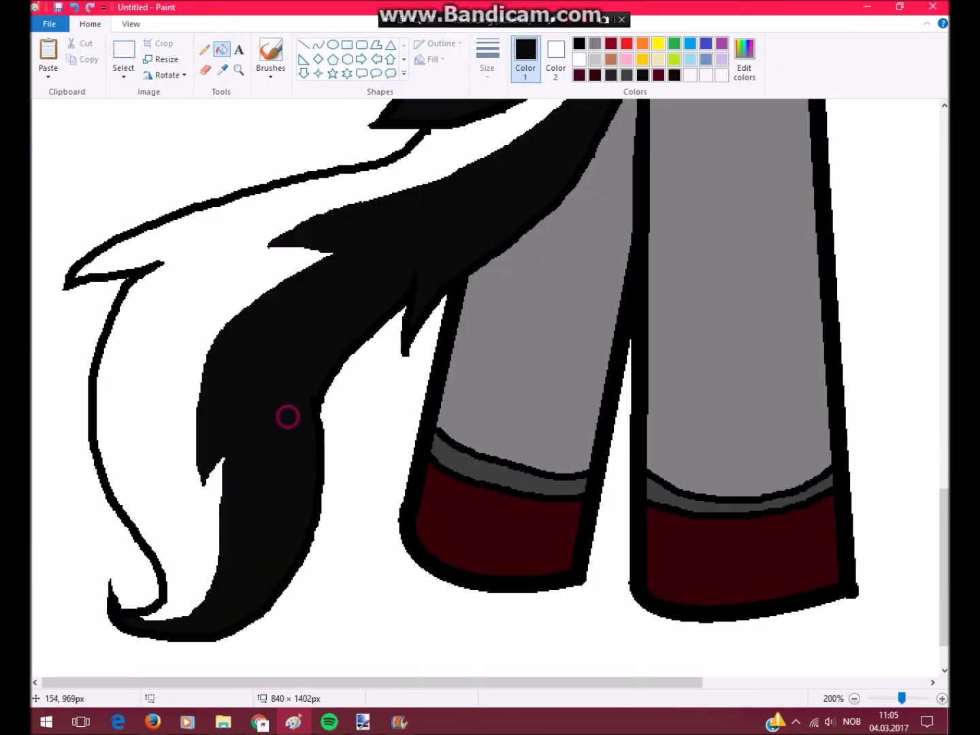
- Mix two very dark browns for the eye, one of red 32, green 19, blue 13 and one darker shade
left_click(239, 70)
right_click(285, 416)
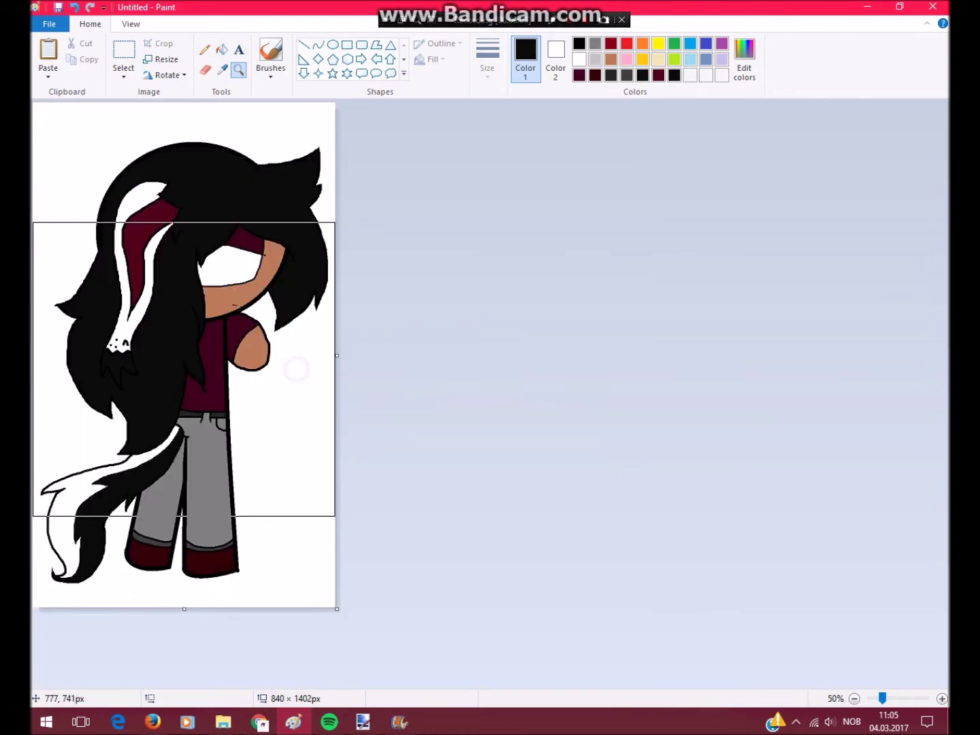
right_click(183, 206)
key("Escape")
left_click(611, 59)
left_click(744, 58)
key("Return")
left_click(744, 58)
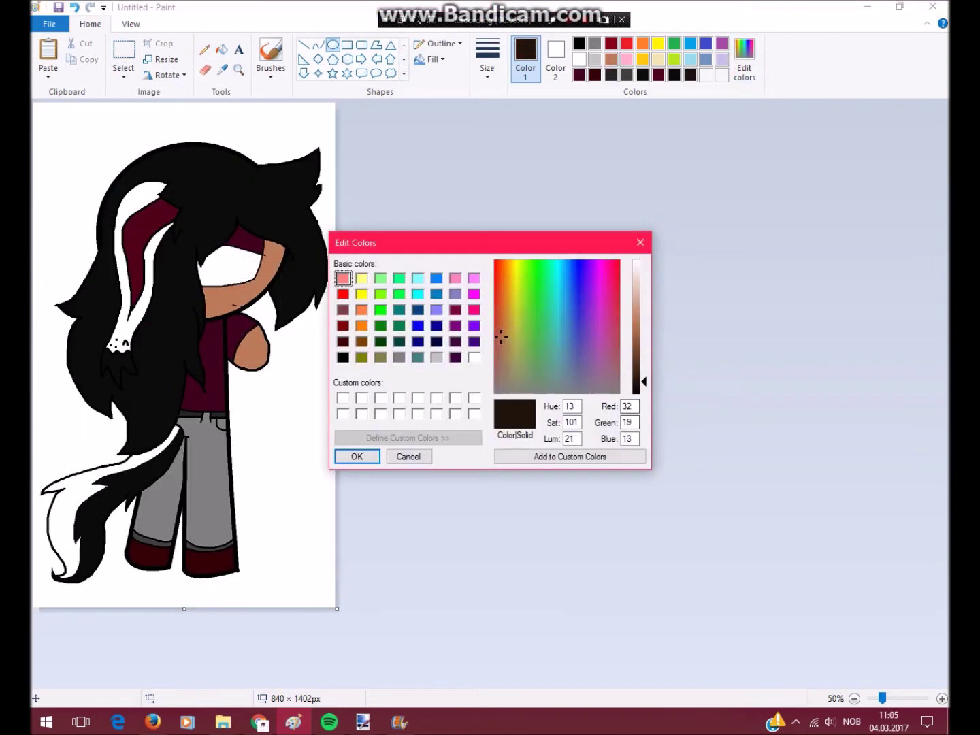
left_click(356, 456)
- Draw a filled near-black ellipse over the eye and a dark brown ellipse of 119 × 135 px inside it
left_click(555, 58)
left_click(579, 44)
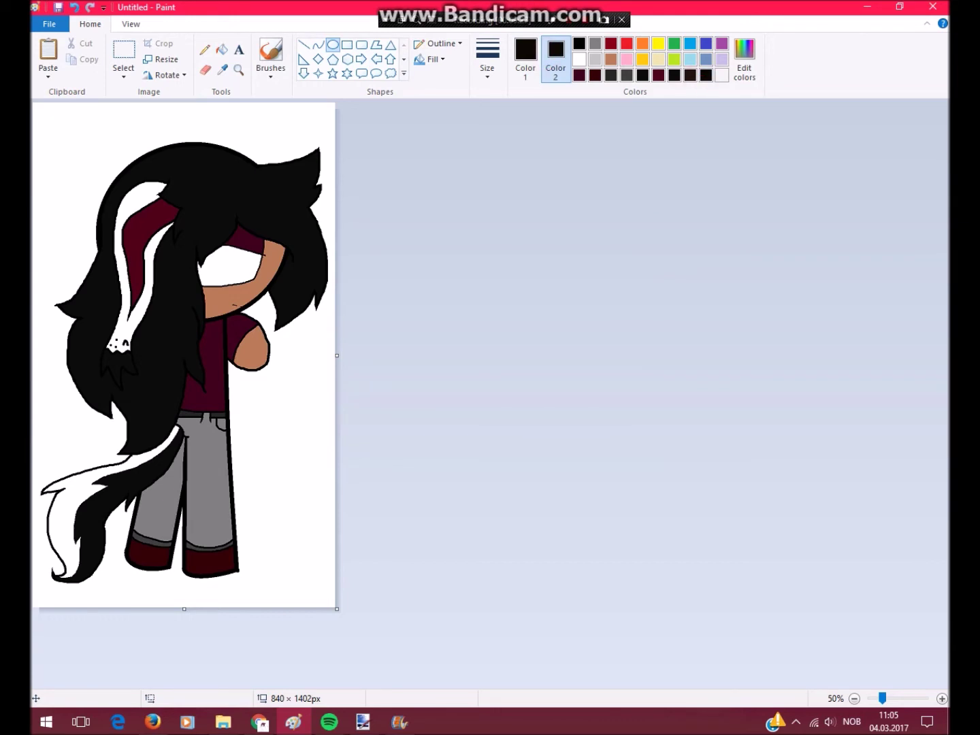
left_click_drag(200, 232, 259, 295)
left_click(525, 59)
left_click_drag(208, 240, 251, 288)
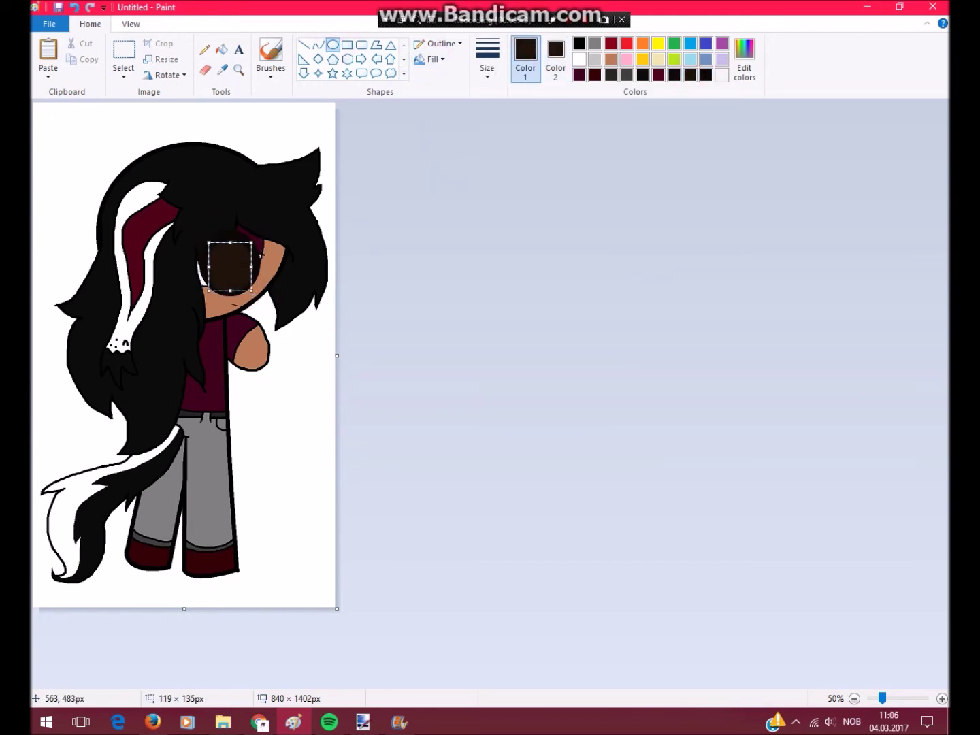
left_click(222, 49)
left_click(246, 244)
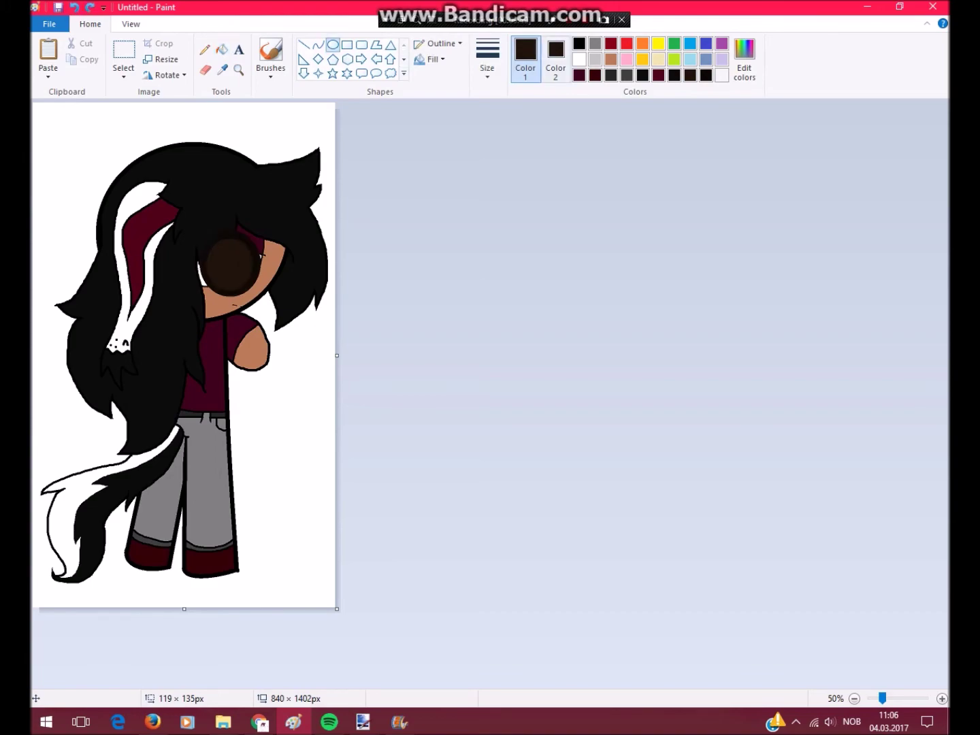
- Add a white round pupil in the centre of the dark brown eye
left_click(556, 59)
left_click(580, 60)
right_click(231, 266)
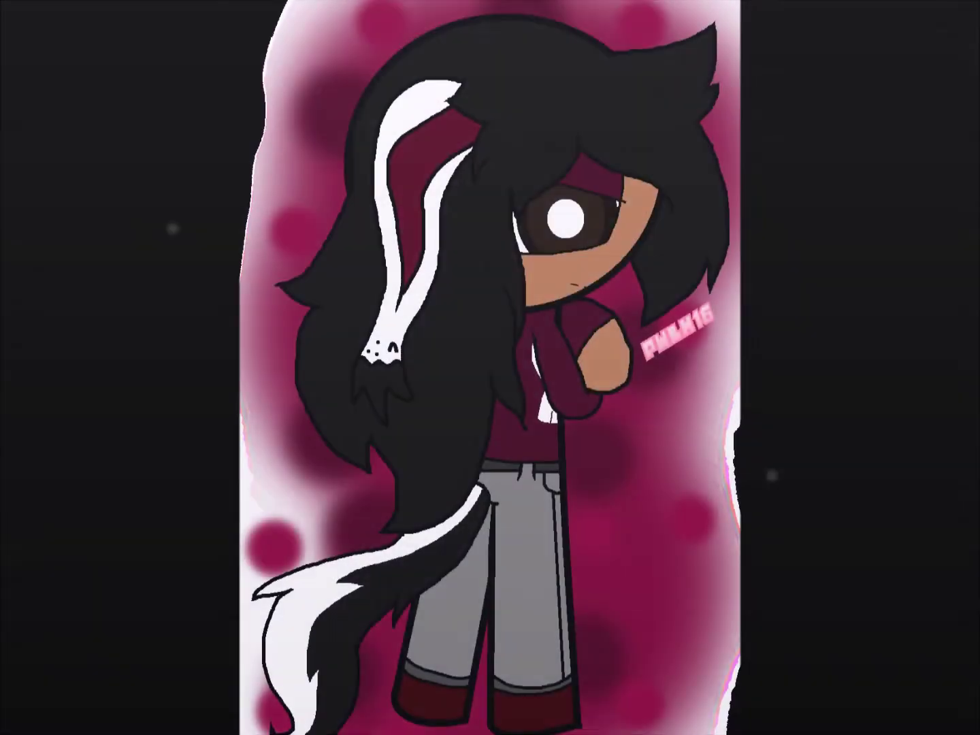